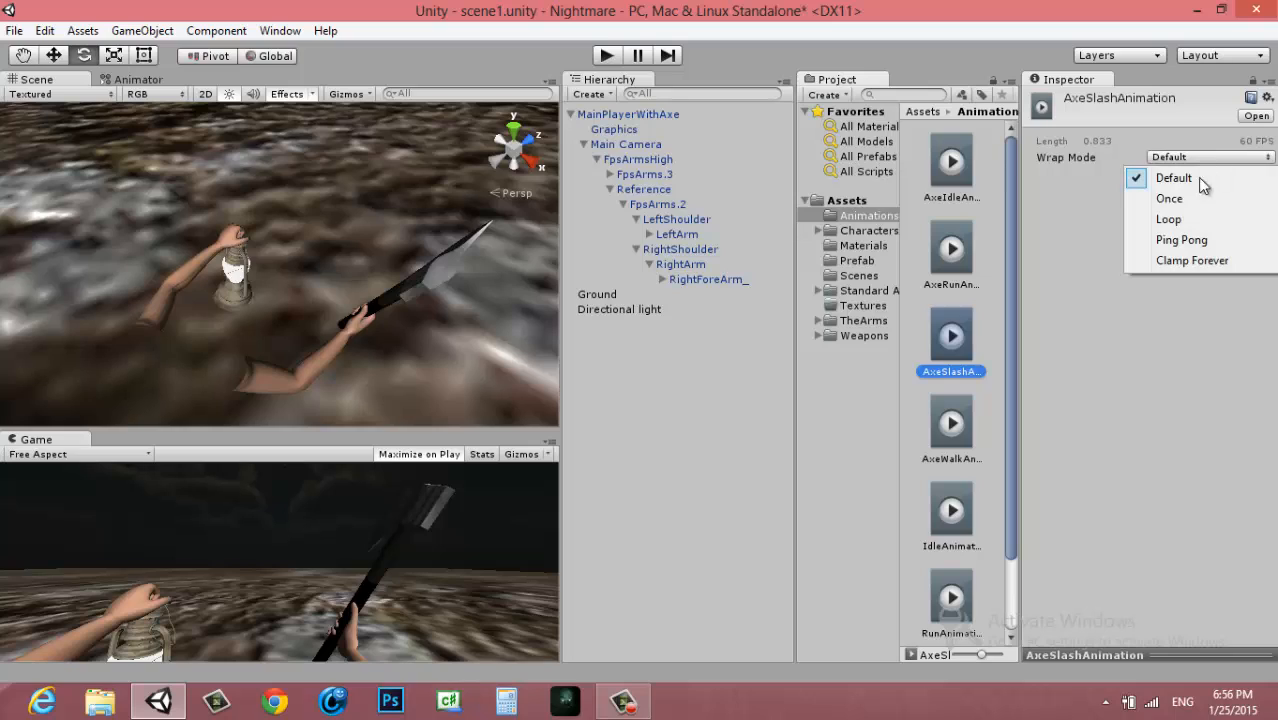
Set the wrap mode of AxeSlashAnimation to Once and collapse the MainPlayerWithAxe hierarchy
left_click(1181, 222)
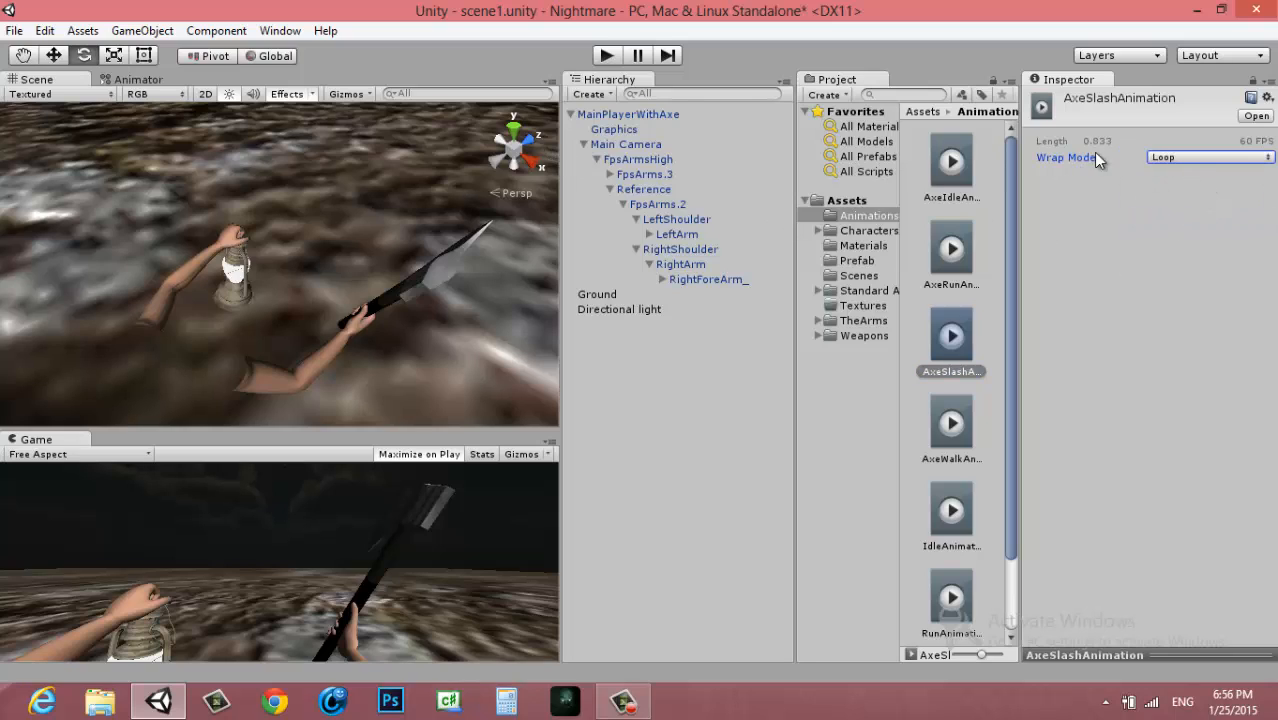
left_click(1199, 161)
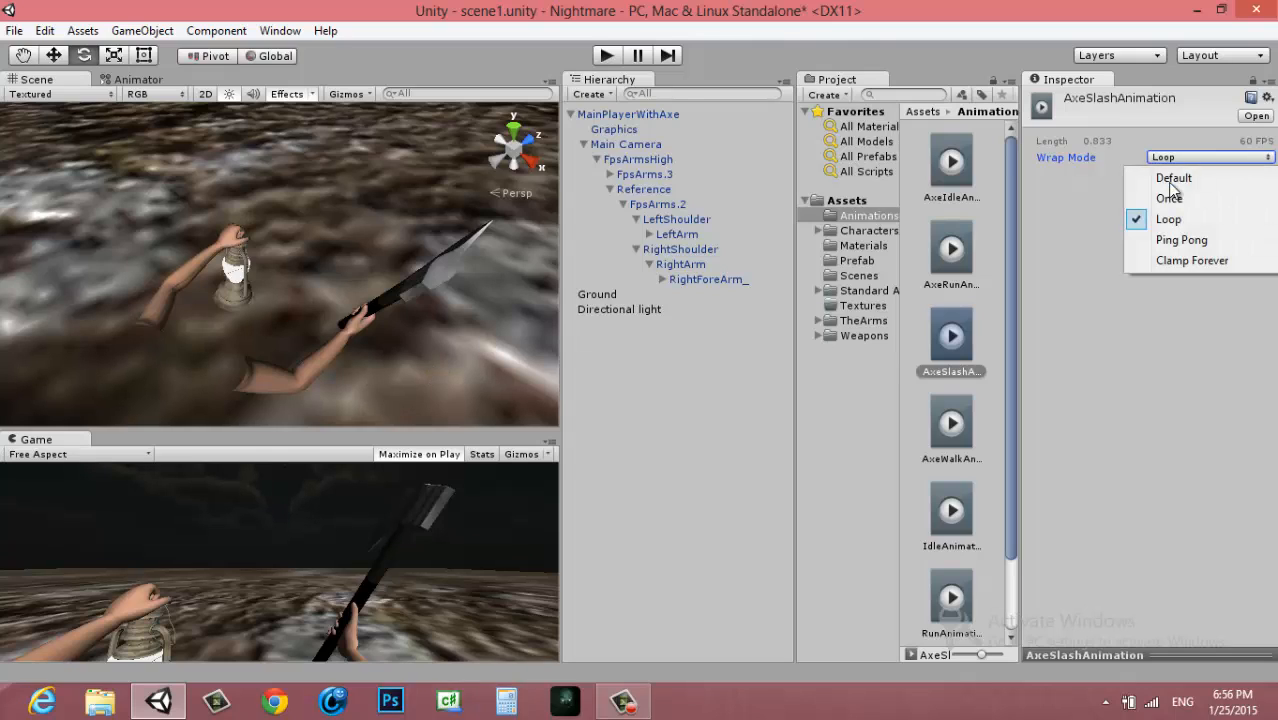
left_click(1170, 200)
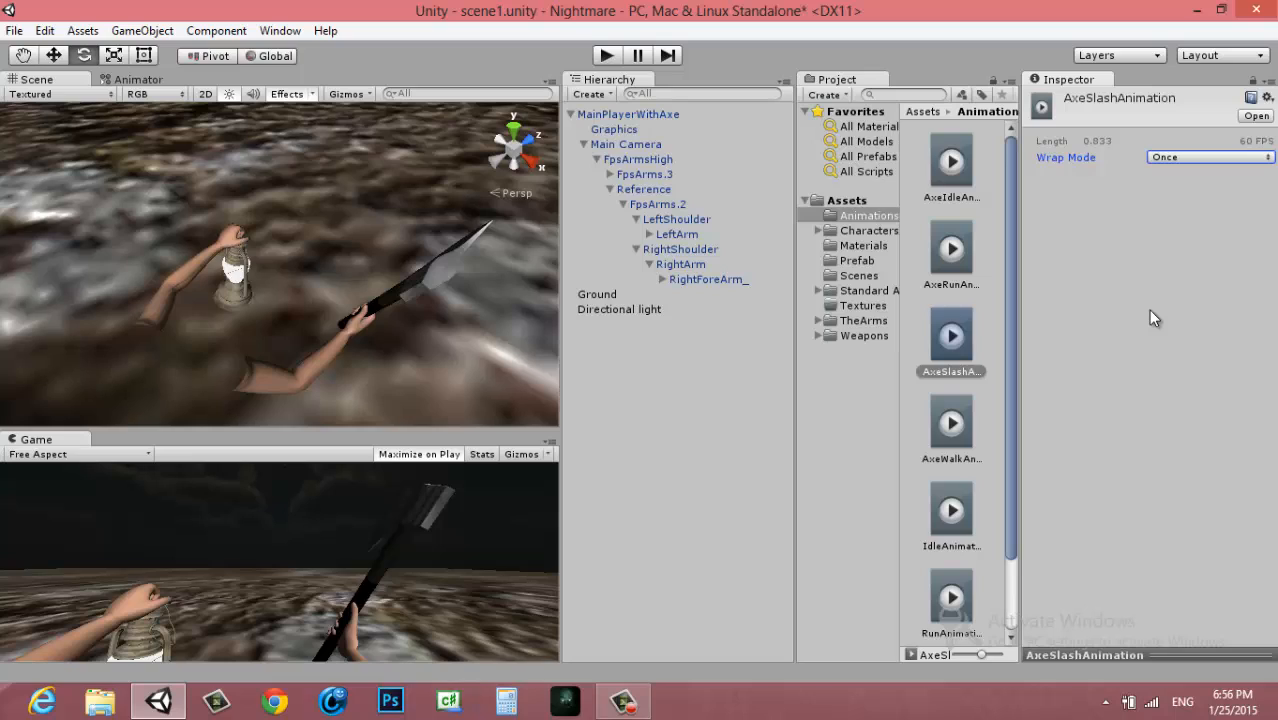
left_click(610, 190)
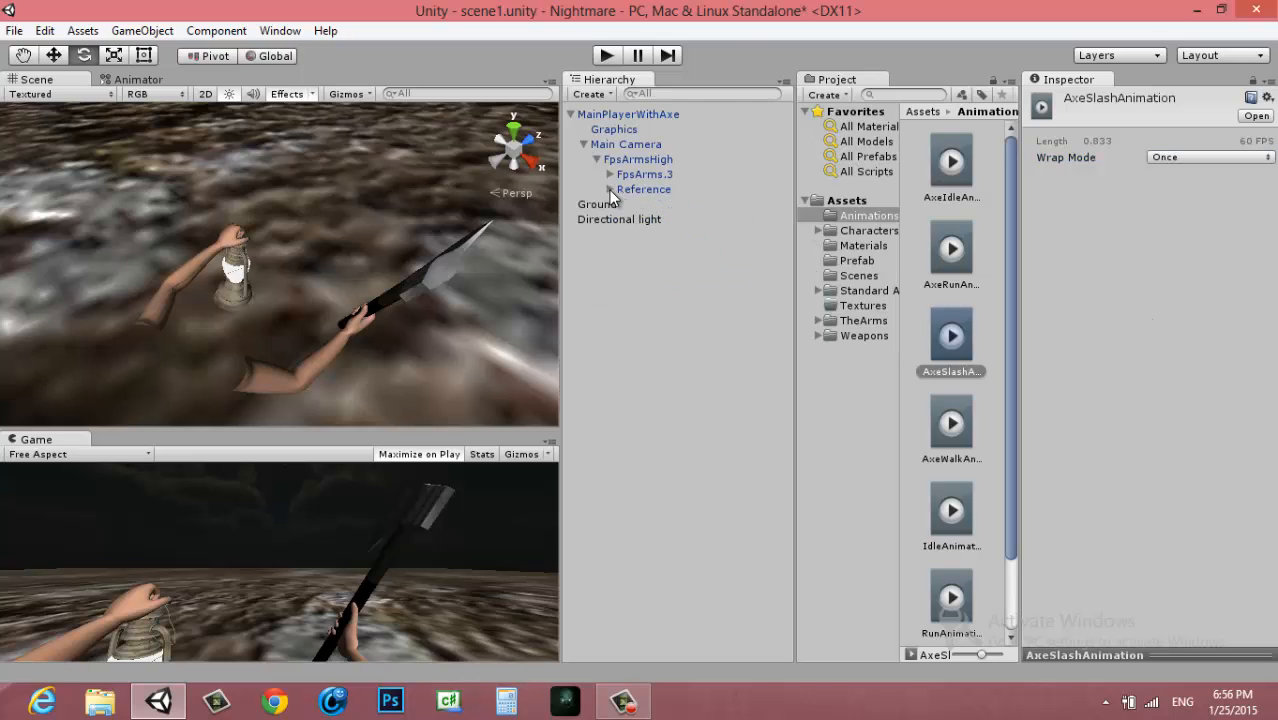
left_click(570, 115)
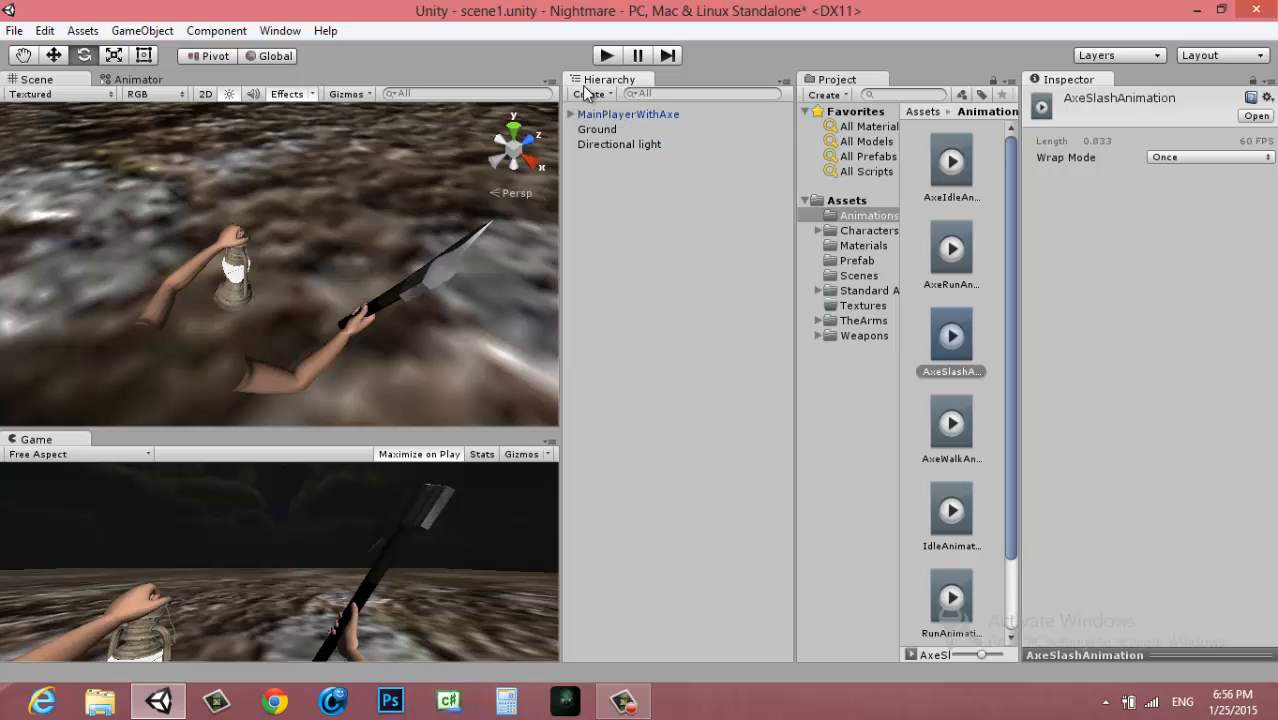
Play-test the scene with AxeSlashAnimation's wrap mode on Loop, and return the wrap mode to Once
left_click(1202, 158)
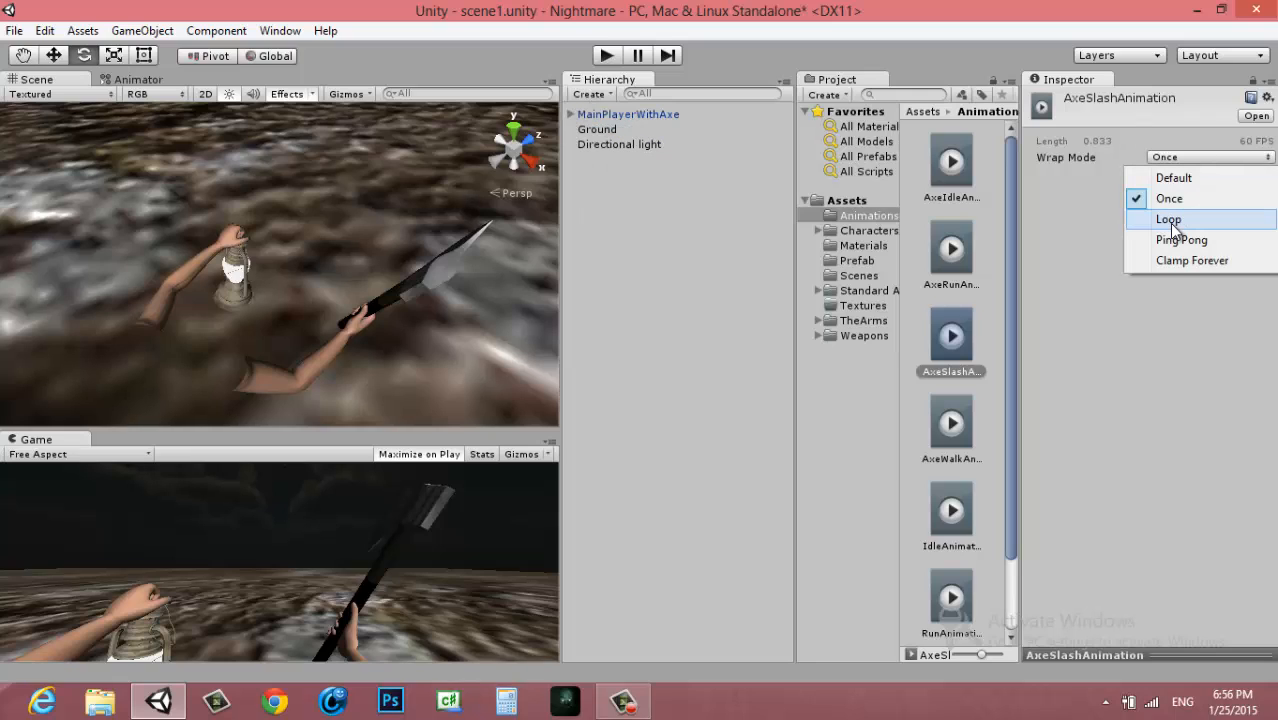
left_click(1170, 220)
left_click(603, 55)
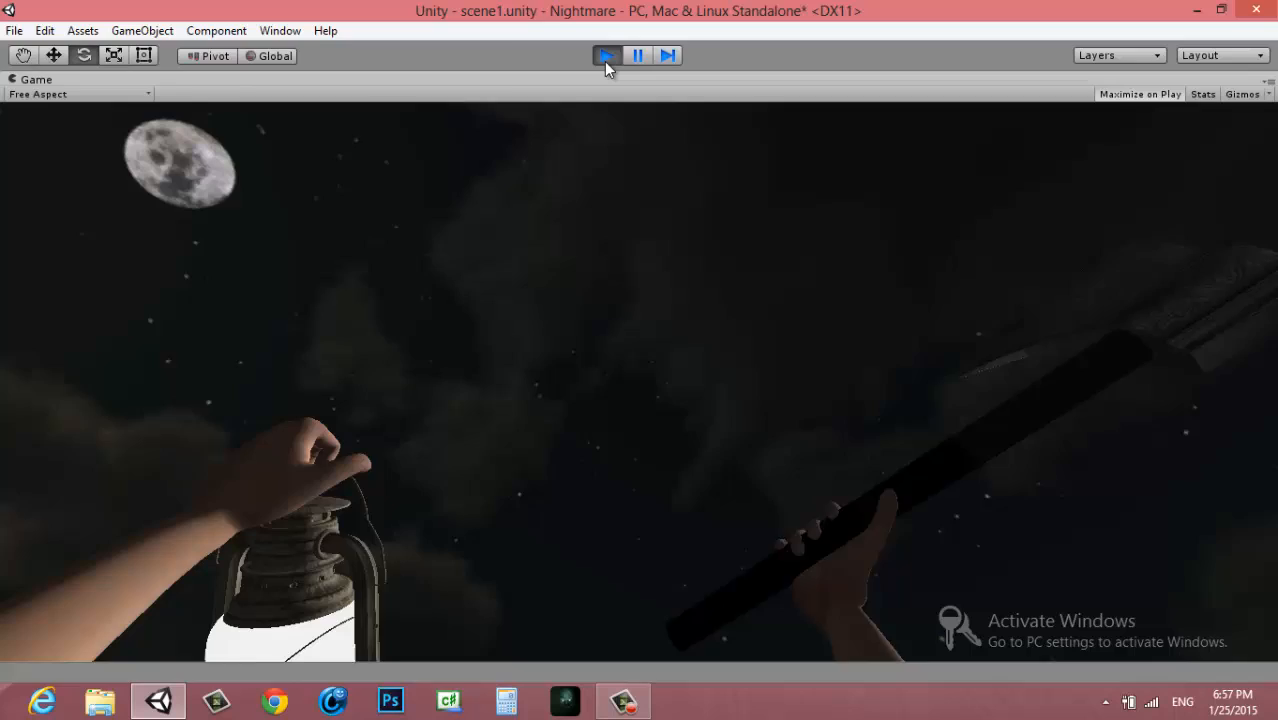
left_click(606, 56)
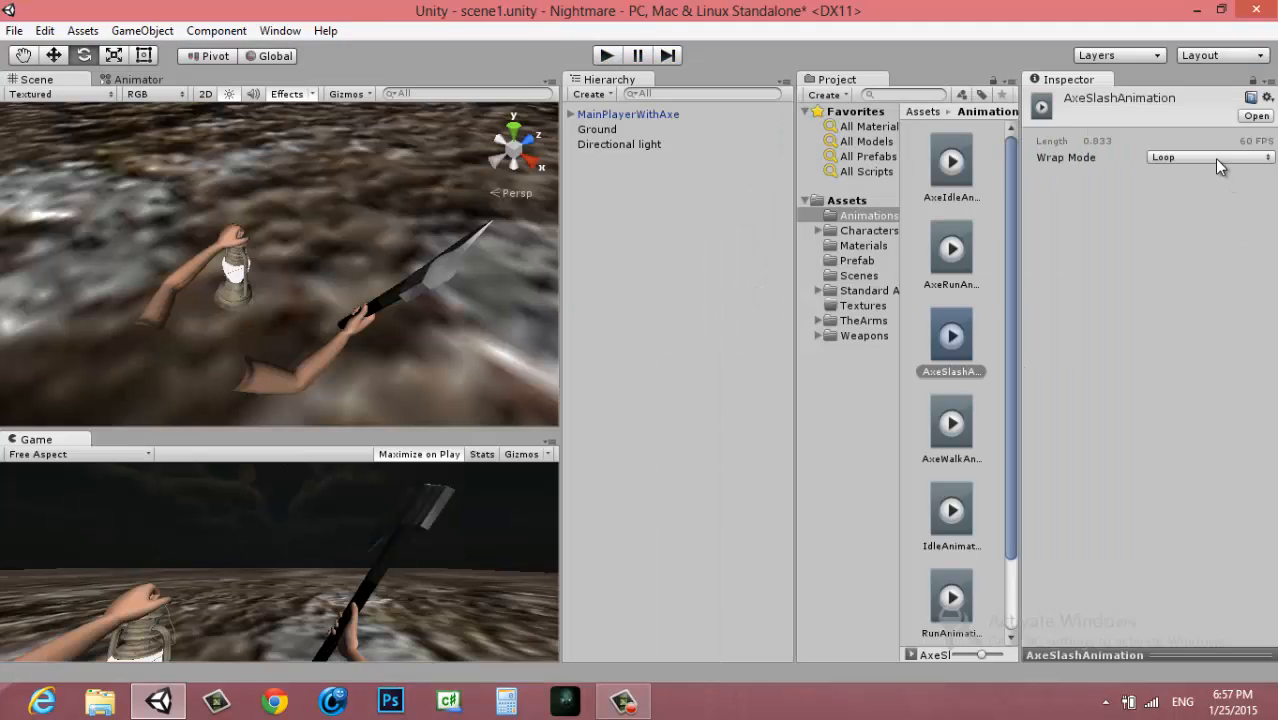
left_click(1214, 158)
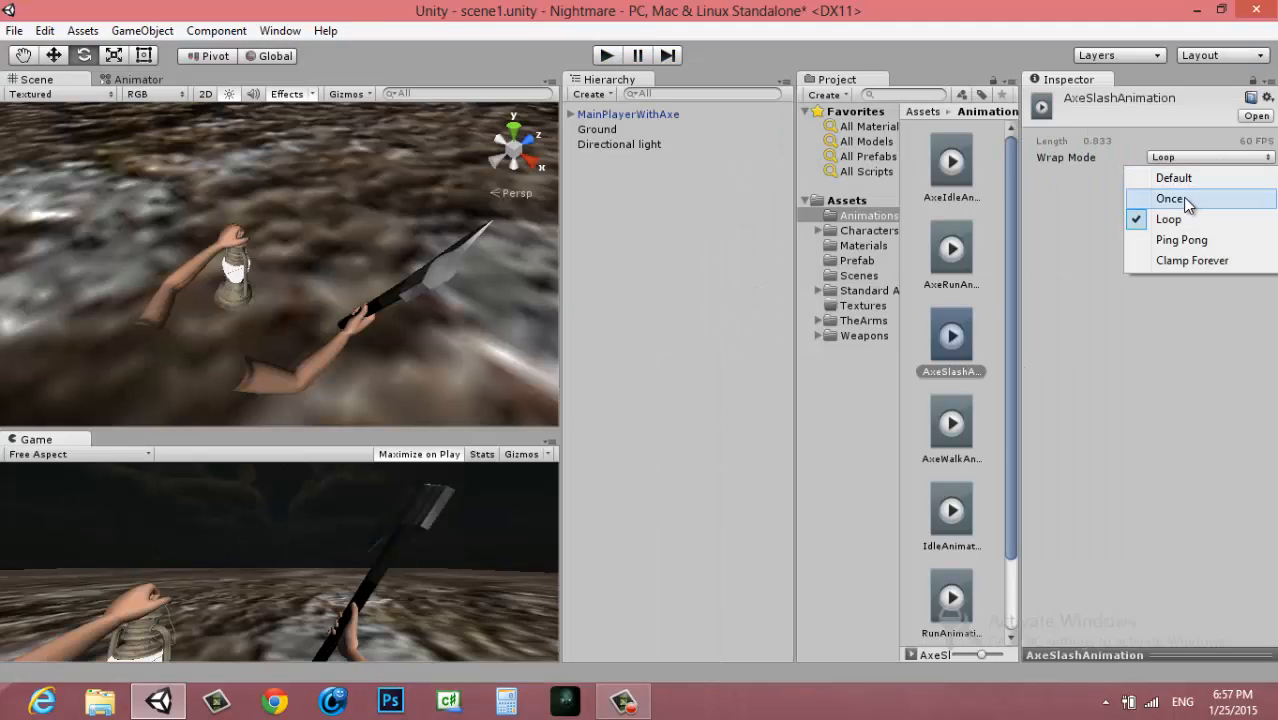
left_click(1172, 199)
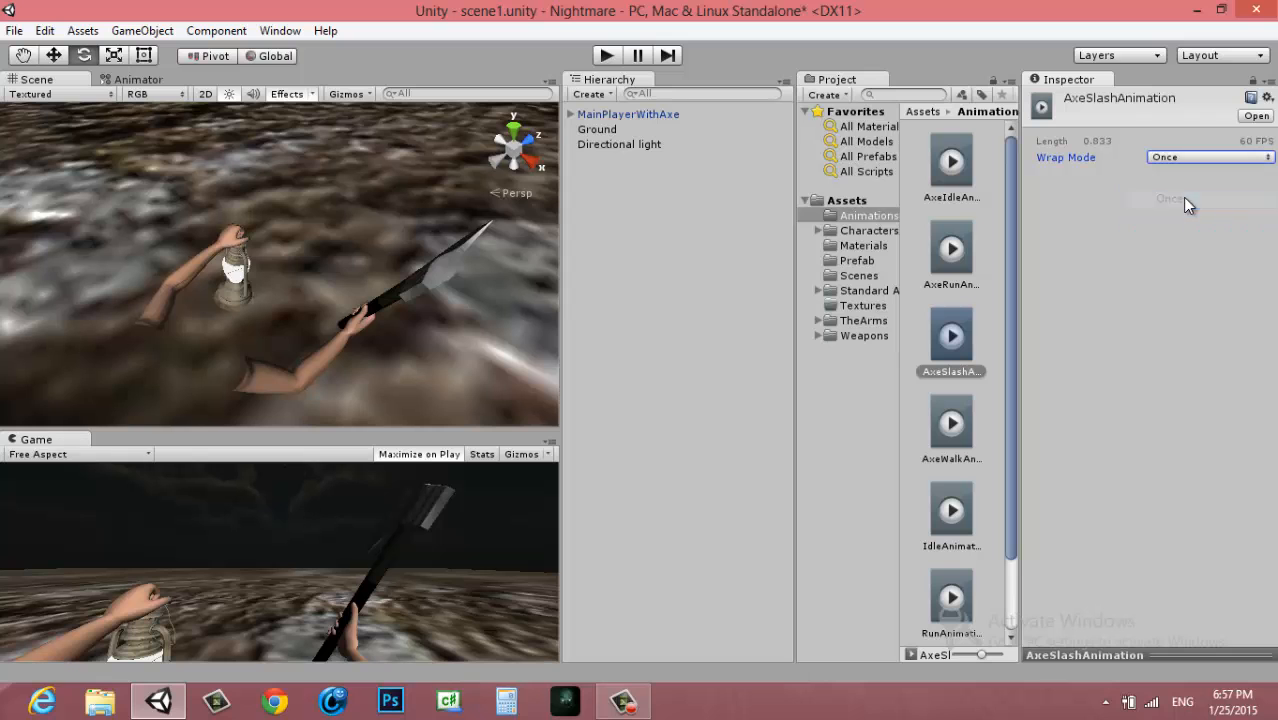
Apply the MainPlayerWithAxe instance's changes to its prefab and delete the instance from the scene
left_click(605, 115)
middle_click_drag(308, 330, 279, 268)
left_click_drag(279, 268, 240, 322, "alt")
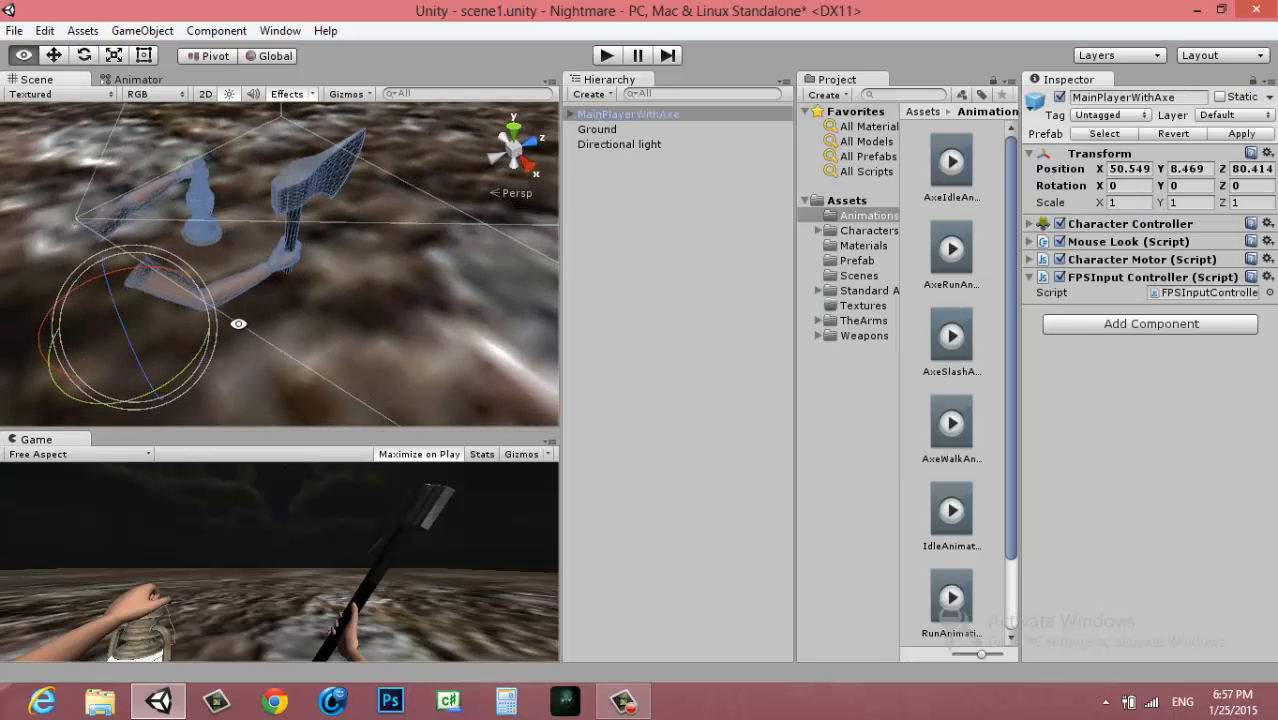
middle_click_drag(240, 322, 335, 282)
left_click_drag(335, 284, 436, 262, "alt")
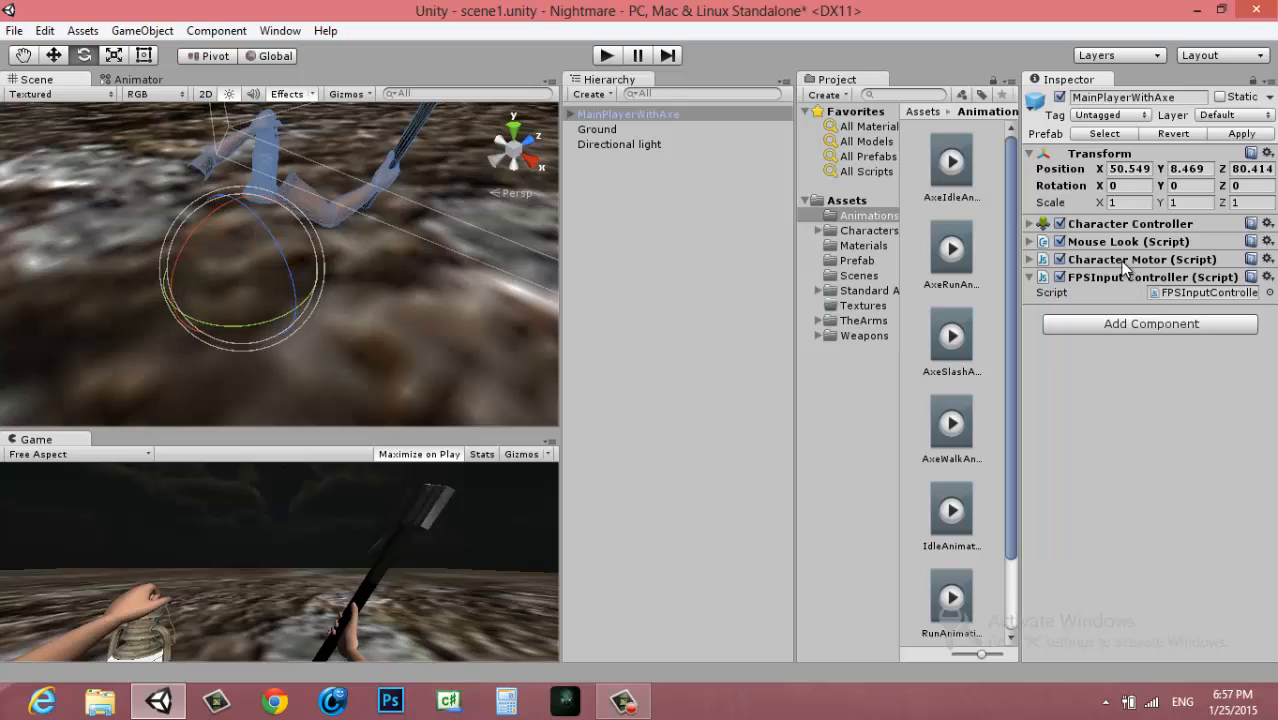
left_click(1240, 134)
left_click(635, 115)
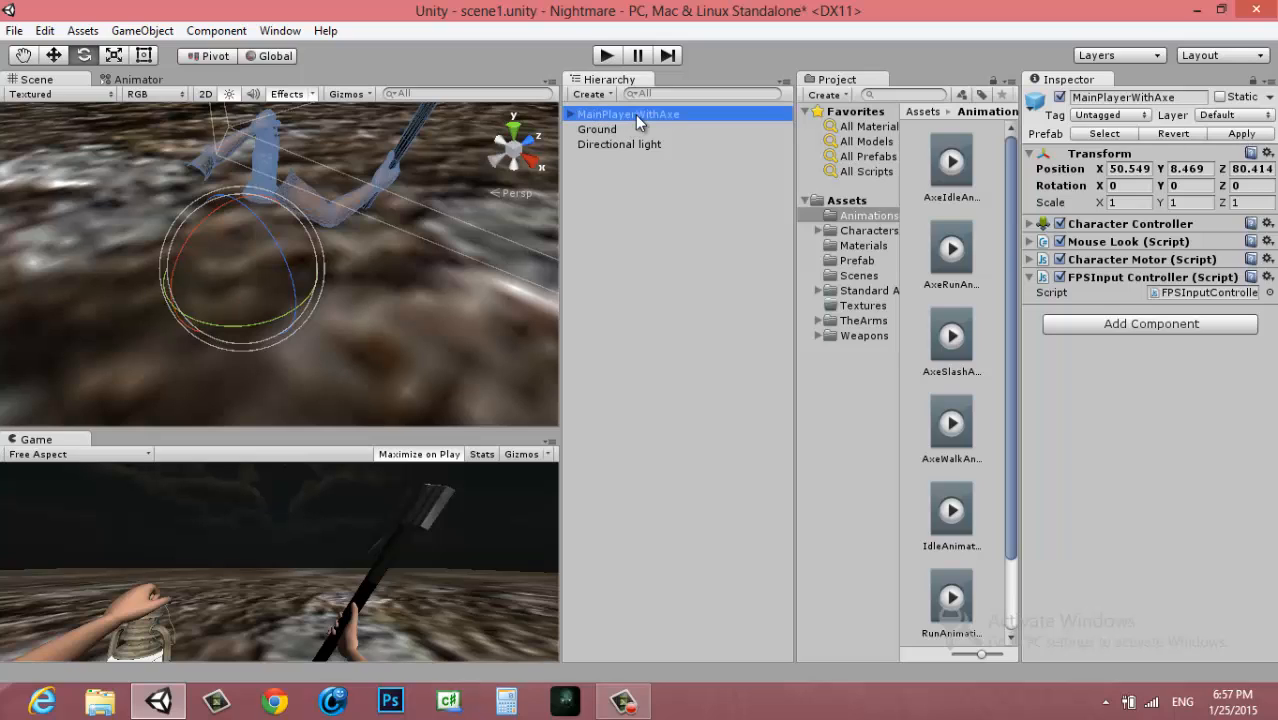
key("Delete")
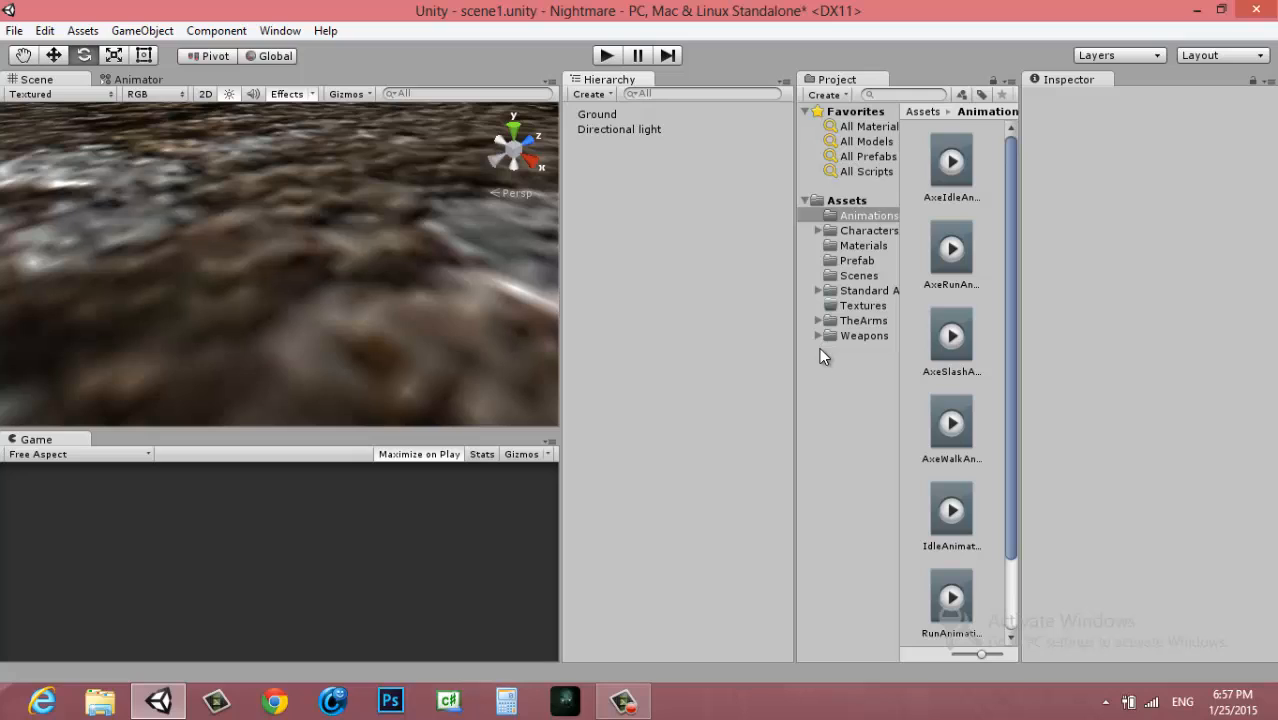
Place the MainPlayerWithGun prefab in the scene and raise it above the ground to about Y 9.71
left_click(856, 261)
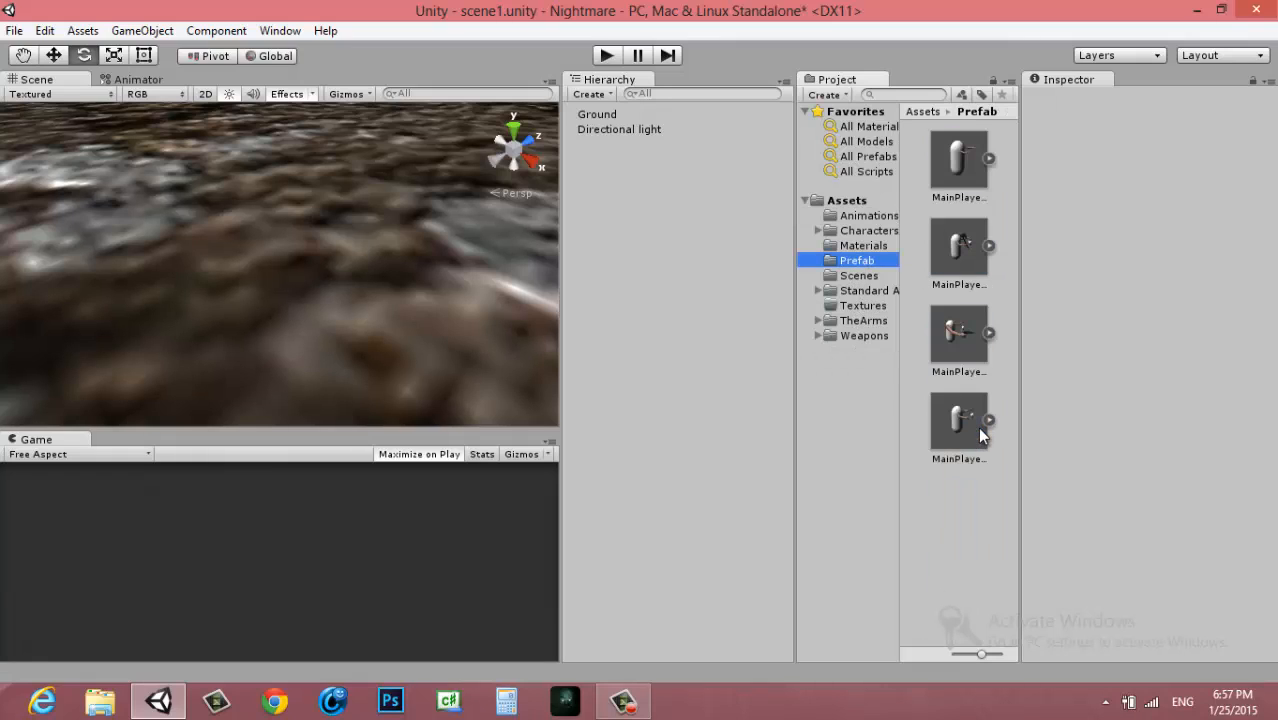
left_click(965, 338)
left_click_drag(260, 334, 262, 330)
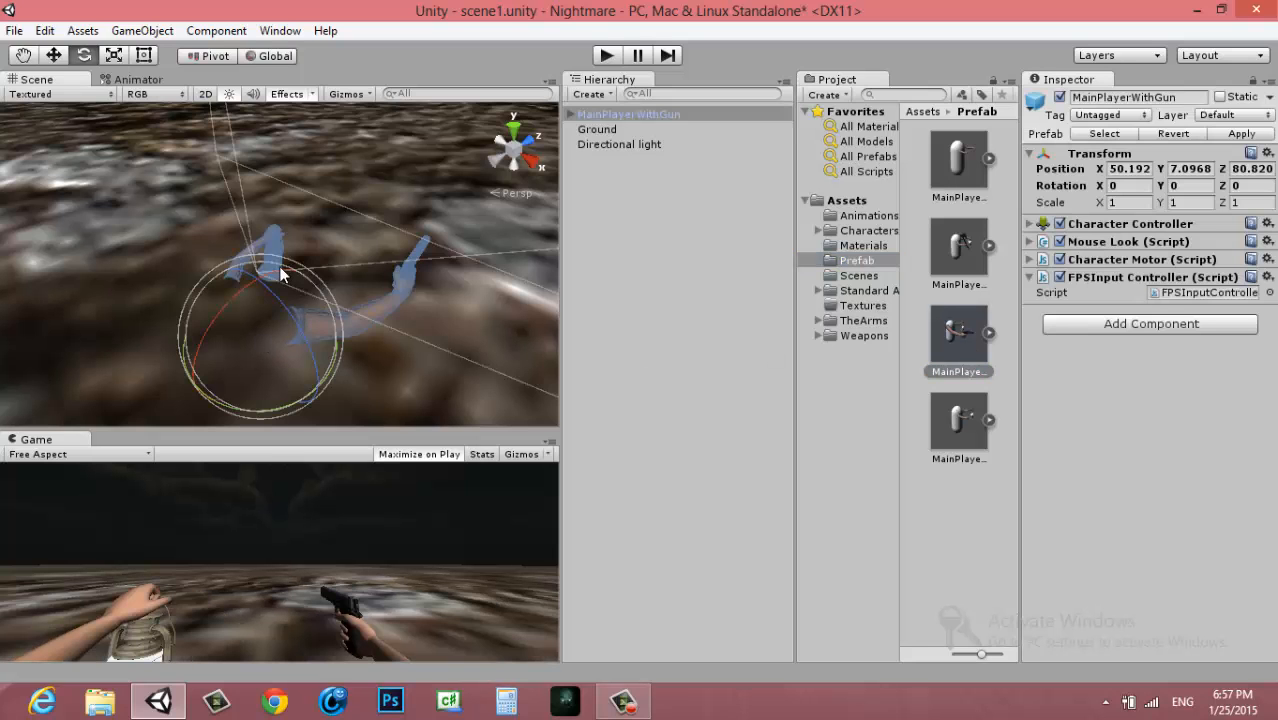
left_click_drag(260, 283, 263, 212)
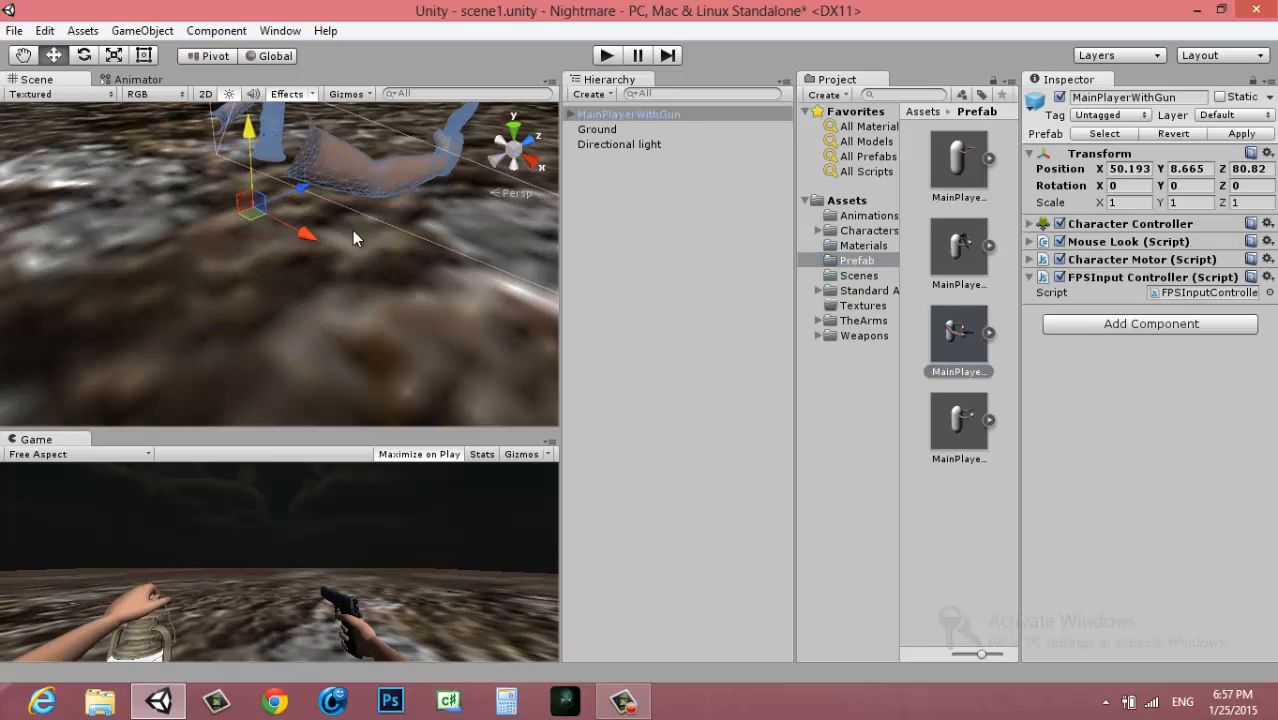
scroll(341, 266, "down", 5)
left_click_drag(342, 267, 240, 171, "alt")
left_click_drag(330, 250, 236, 304, "alt")
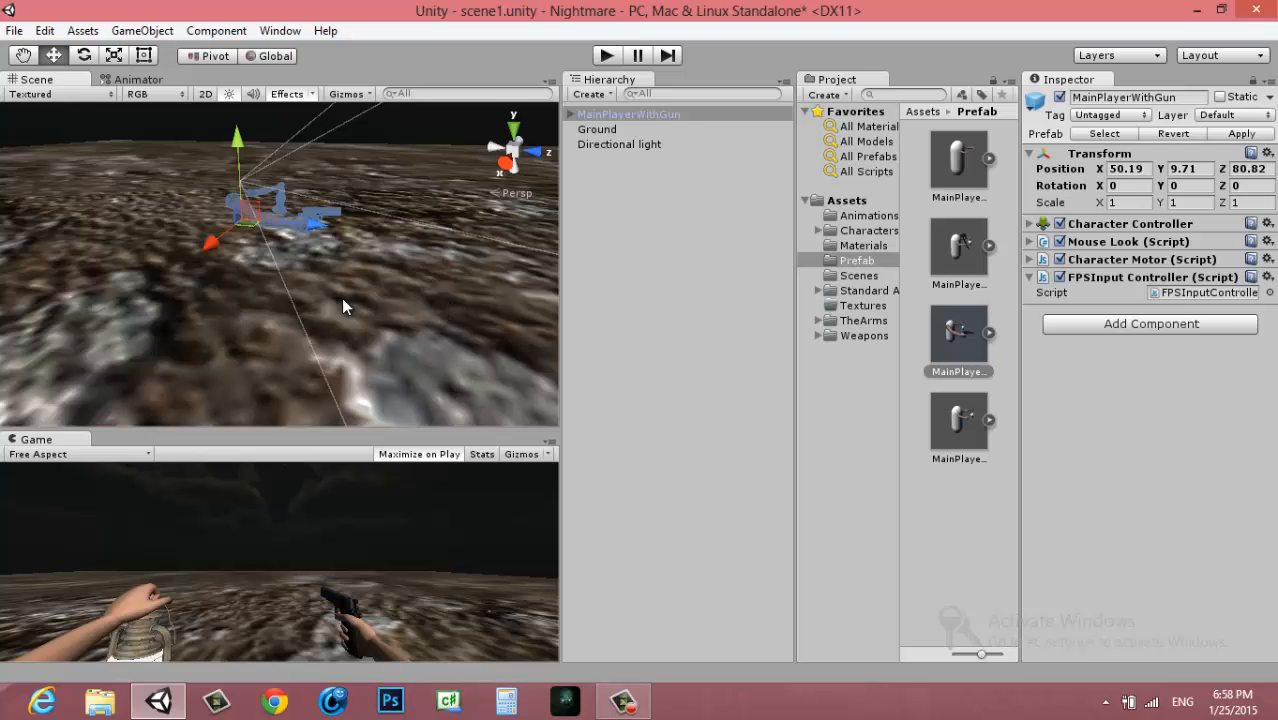
left_click_drag(341, 298, 612, 320, "alt")
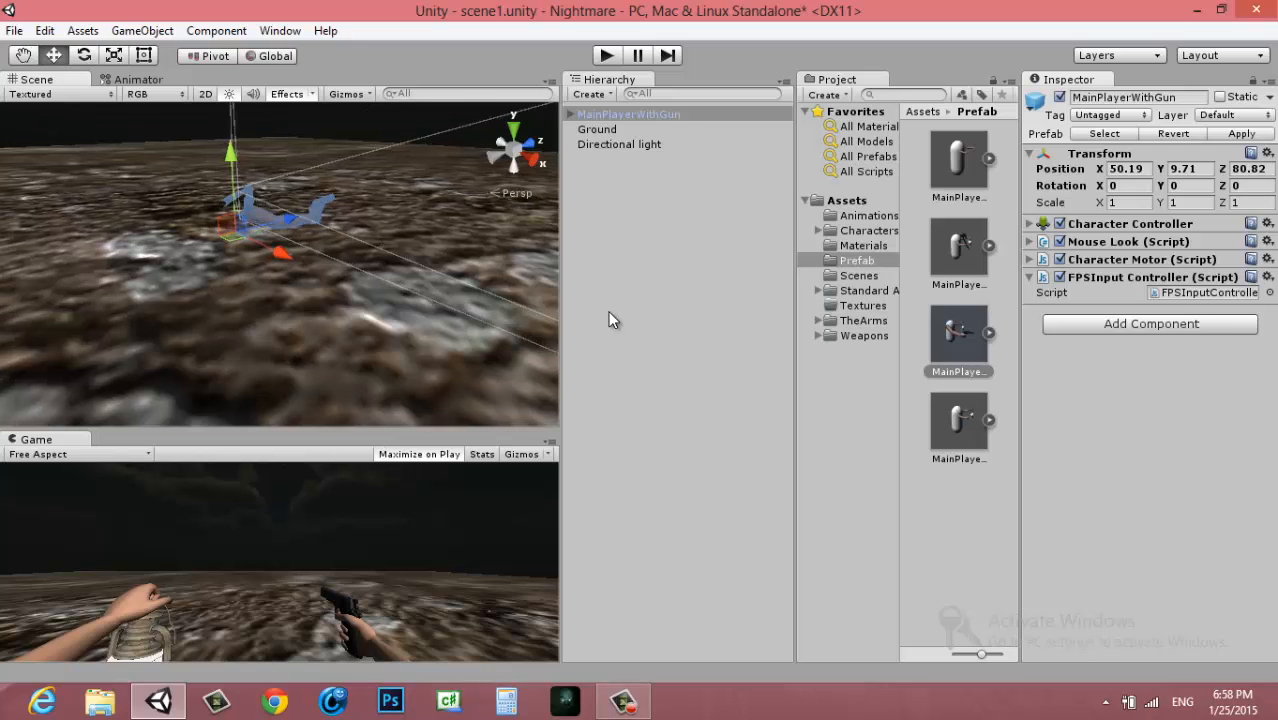
Examine the MainPlayerWithGun arms and the held pistol from several angles and distances in the scene
left_click(597, 114)
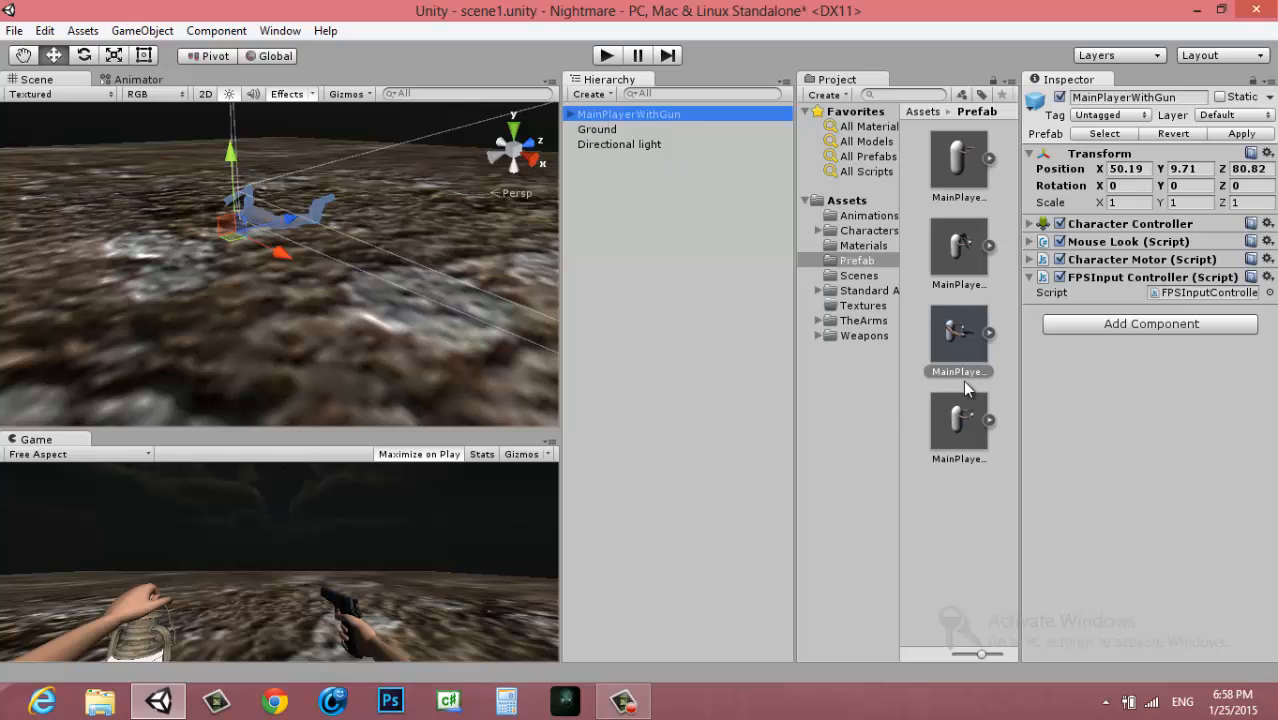
left_click_drag(400, 261, 215, 324, "alt")
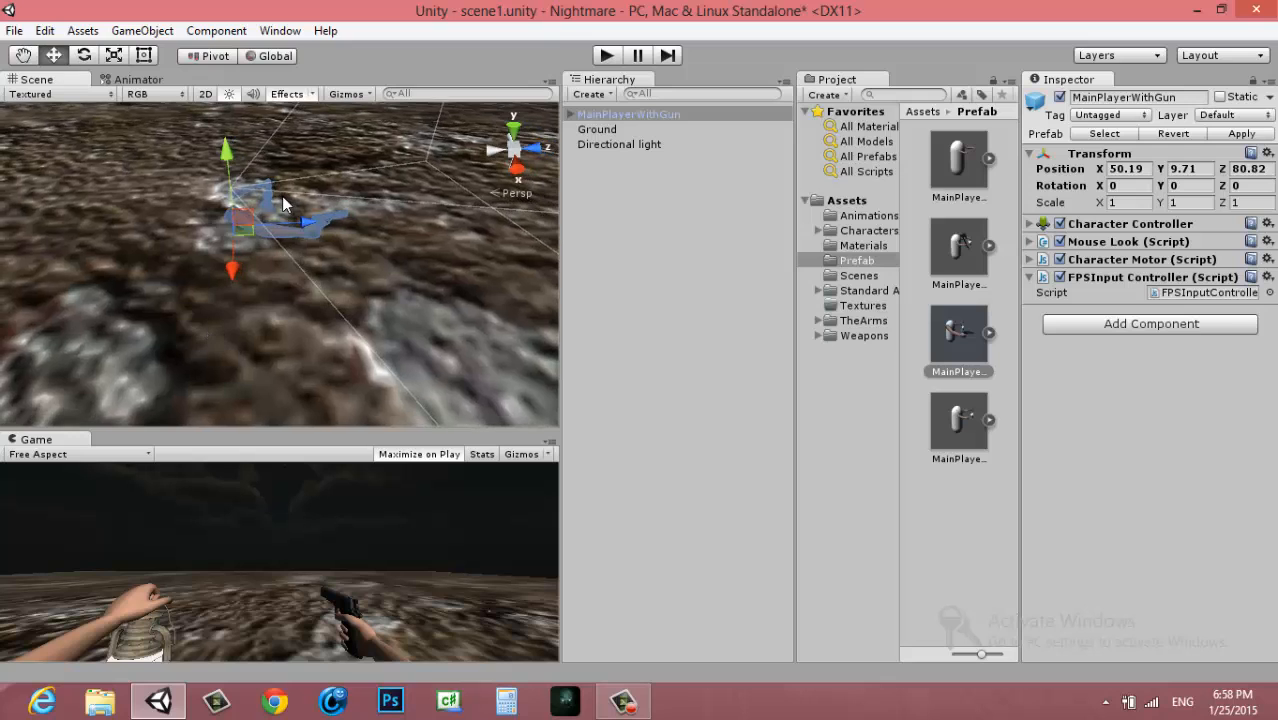
scroll(268, 222, "up", 3)
left_click_drag(265, 221, 309, 317, "alt")
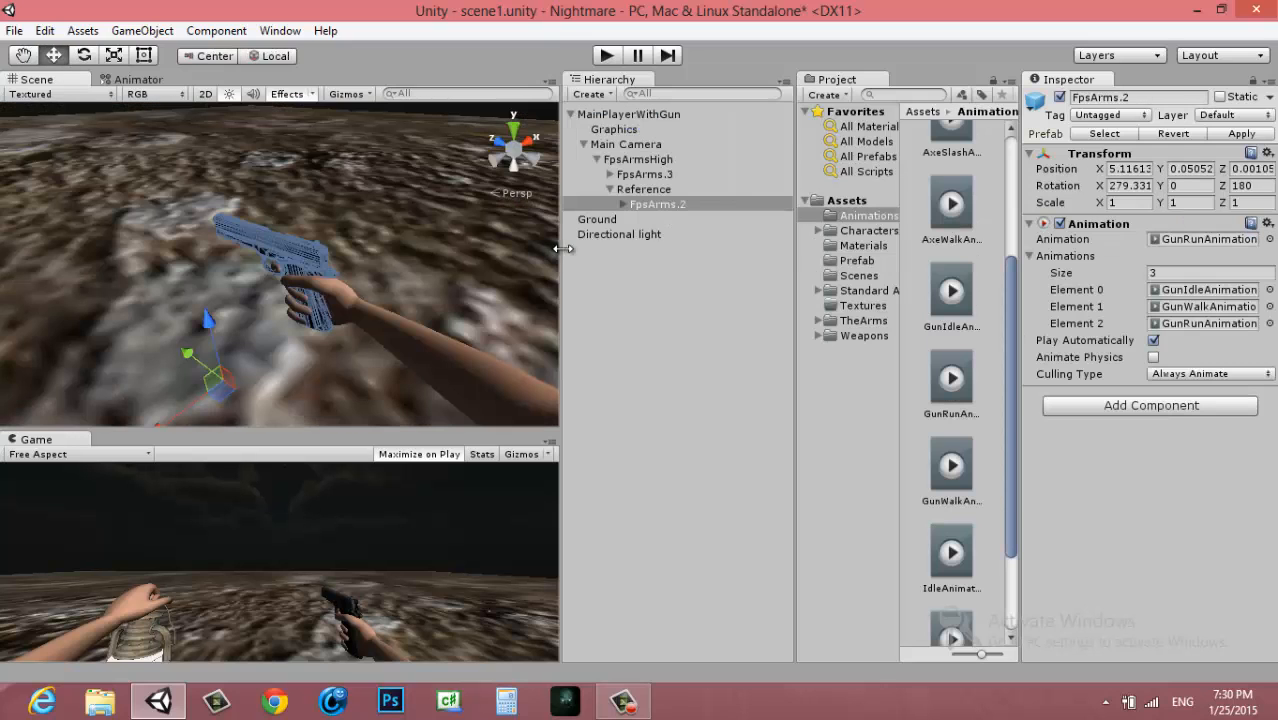
left_click_drag(391, 299, 418, 341, "alt")
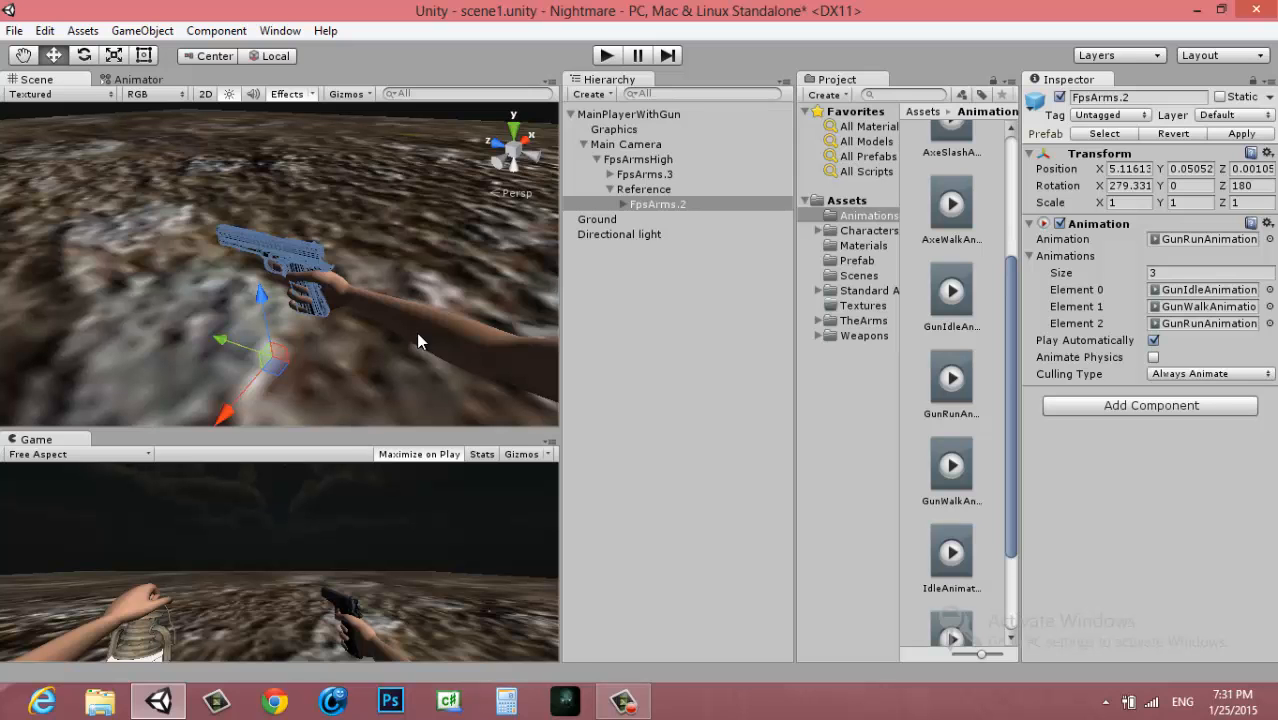
left_click_drag(418, 334, 337, 350, "alt")
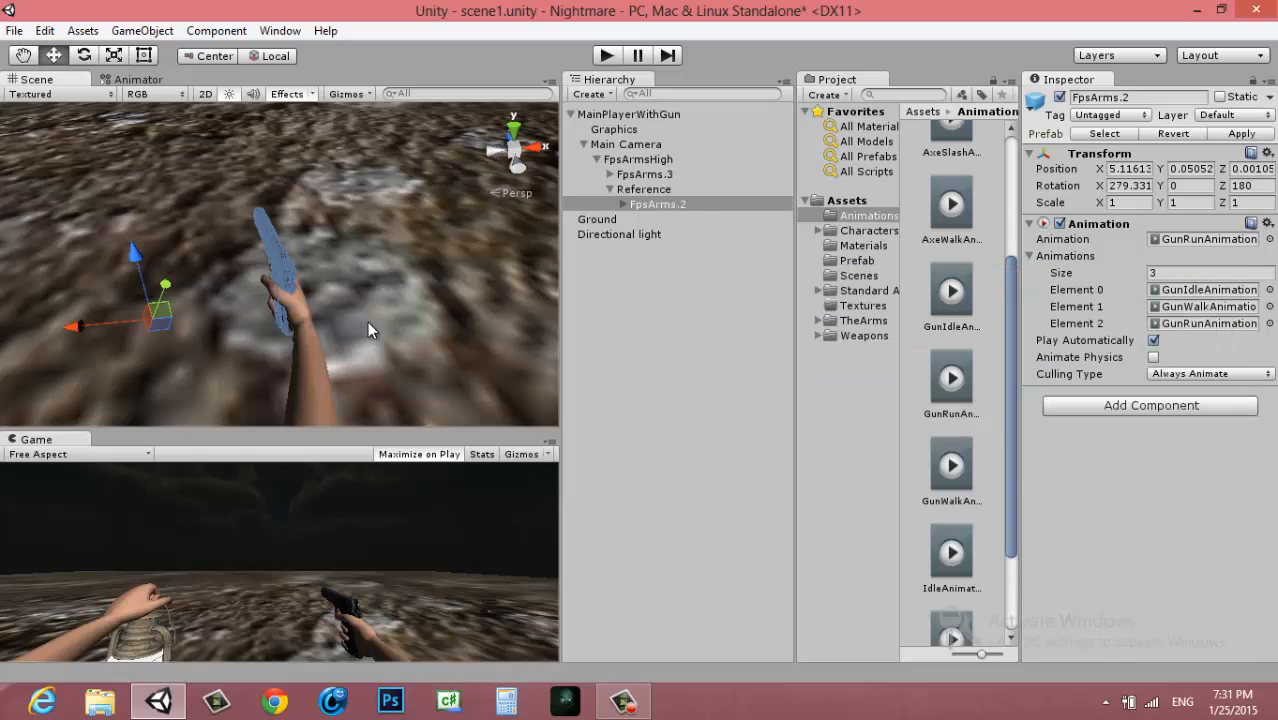
left_click_drag(367, 321, 334, 322, "alt")
scroll(384, 345, "up", 5)
scroll(386, 346, "down", 3)
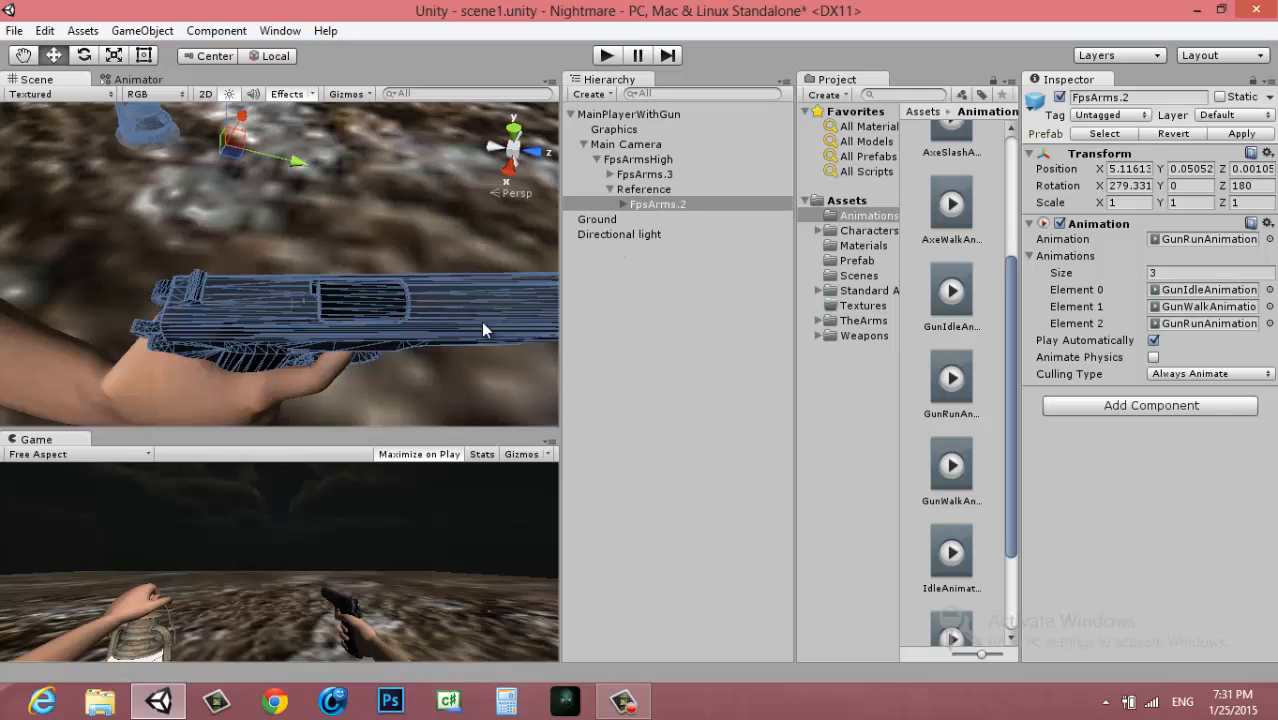
scroll(344, 319, "down", 5)
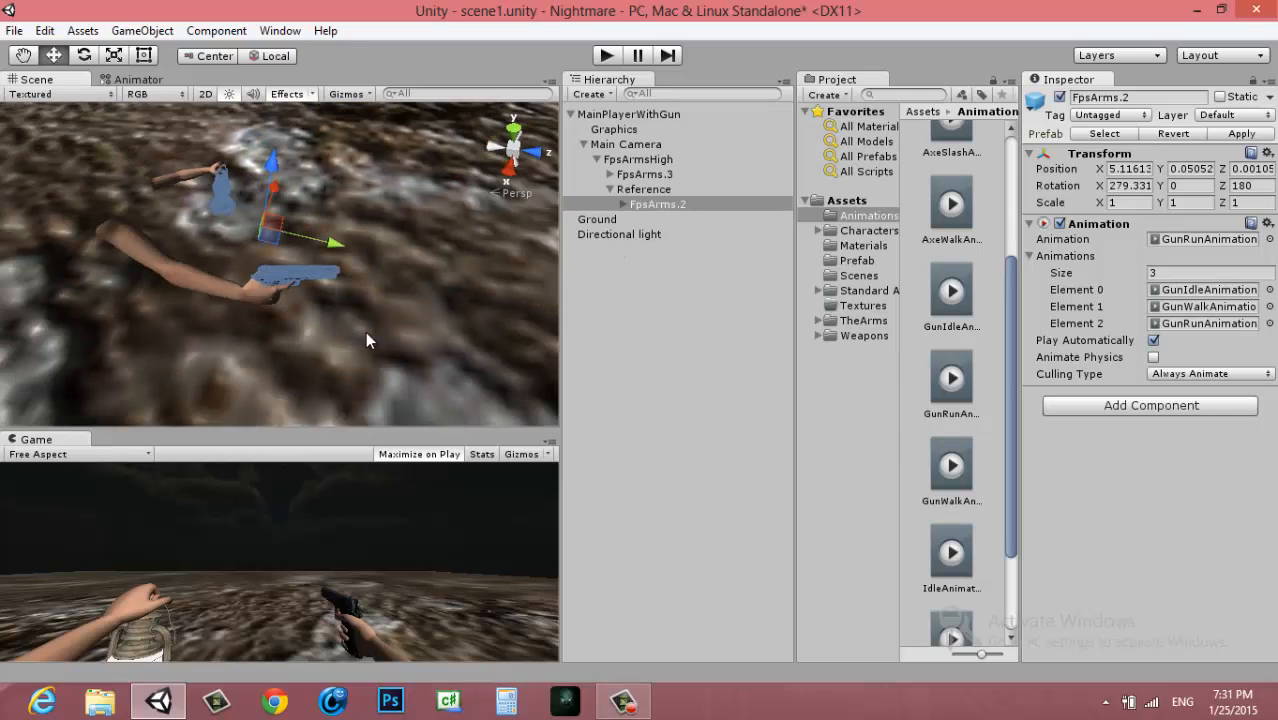
scroll(312, 299, "up", 2)
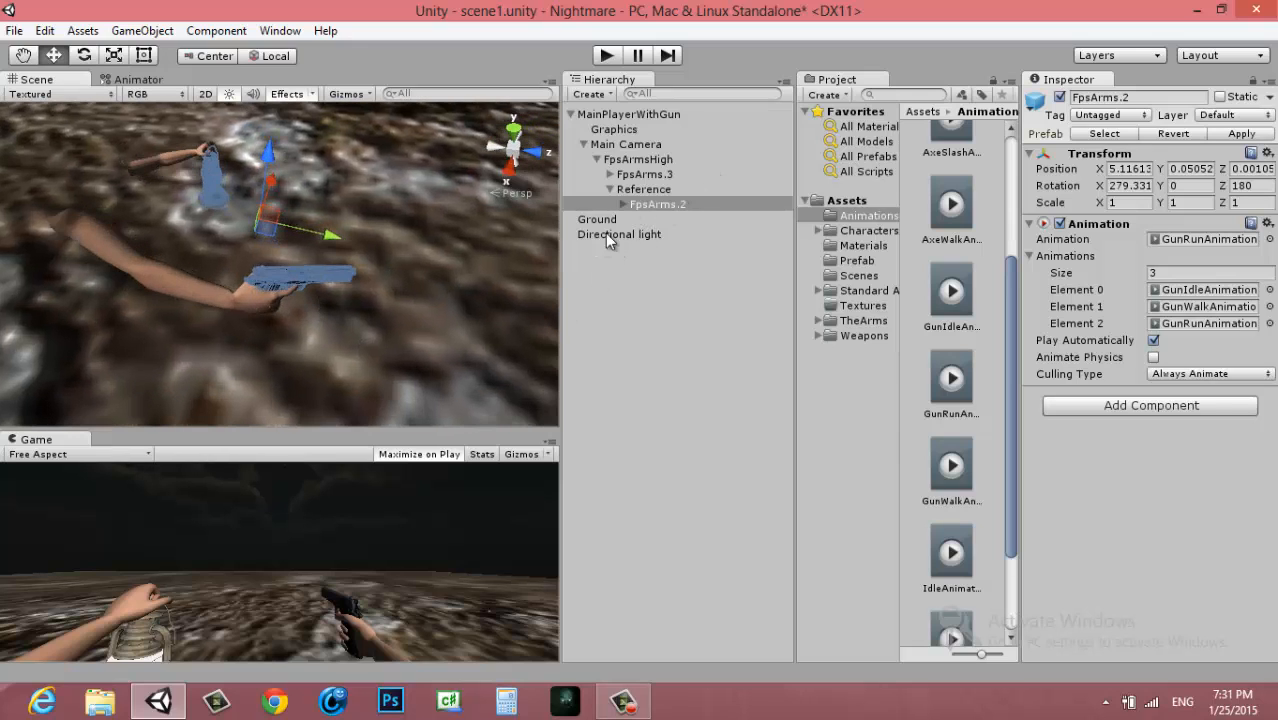
Expand the FpsArms.2 bones through the right arm and hand to the 1911 pistol, and select its Slide part
left_click(651, 207)
left_click(623, 205)
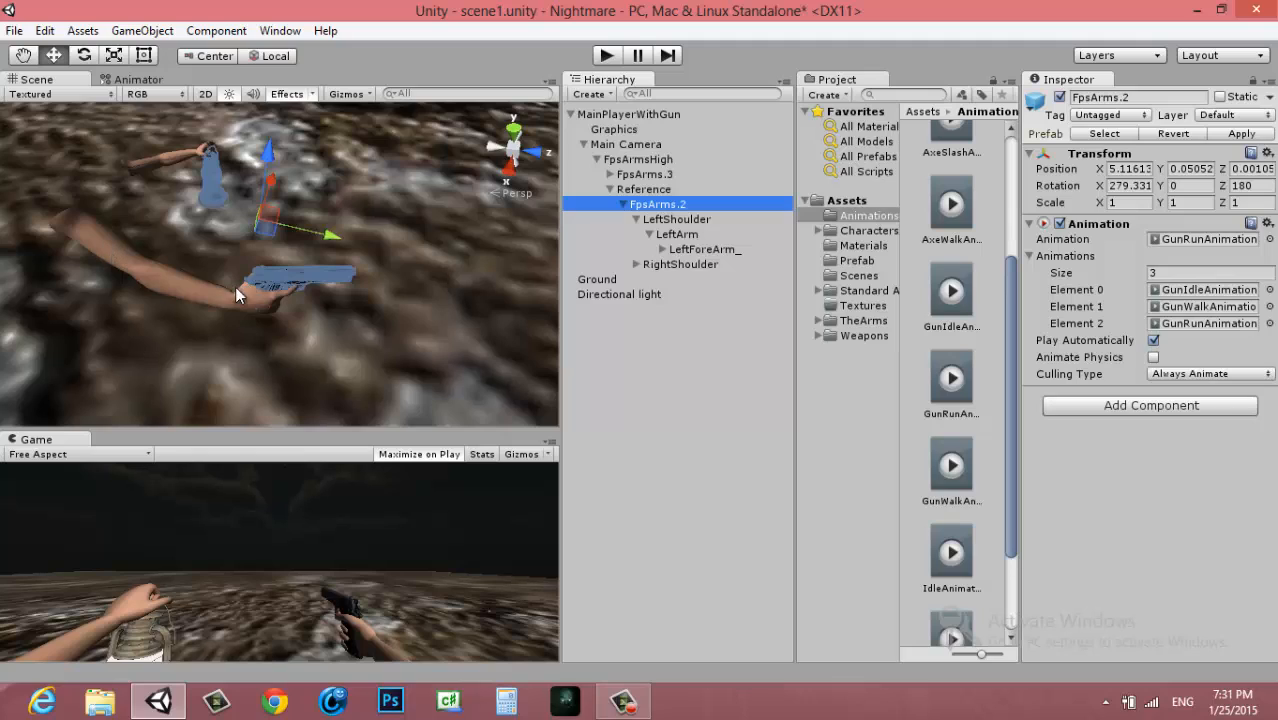
left_click(636, 264)
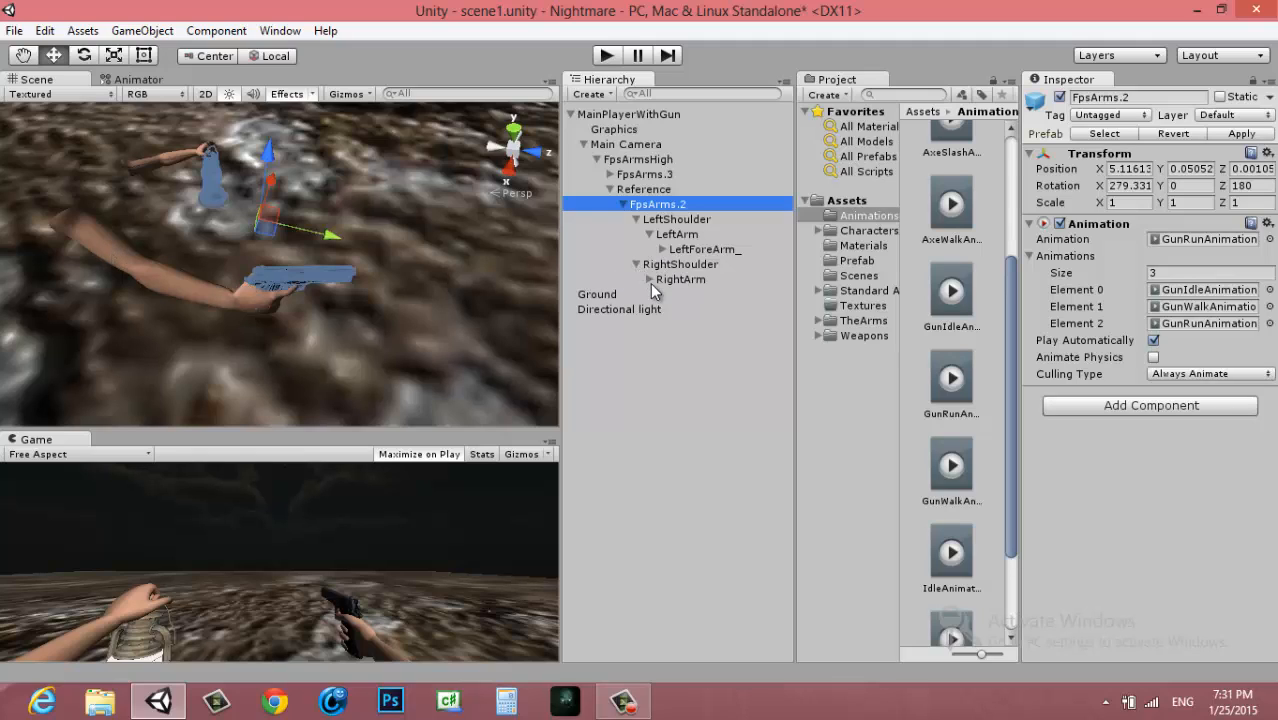
left_click(648, 280)
left_click(662, 295)
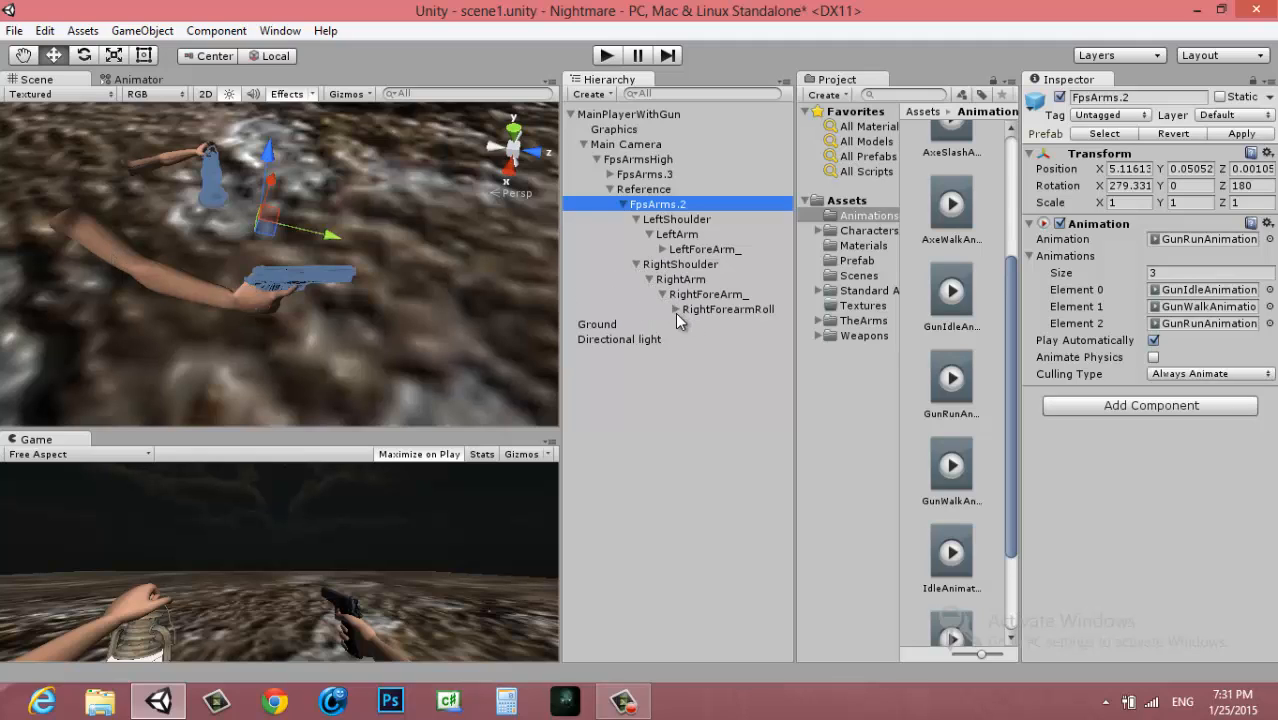
left_click(675, 309)
left_click(688, 324)
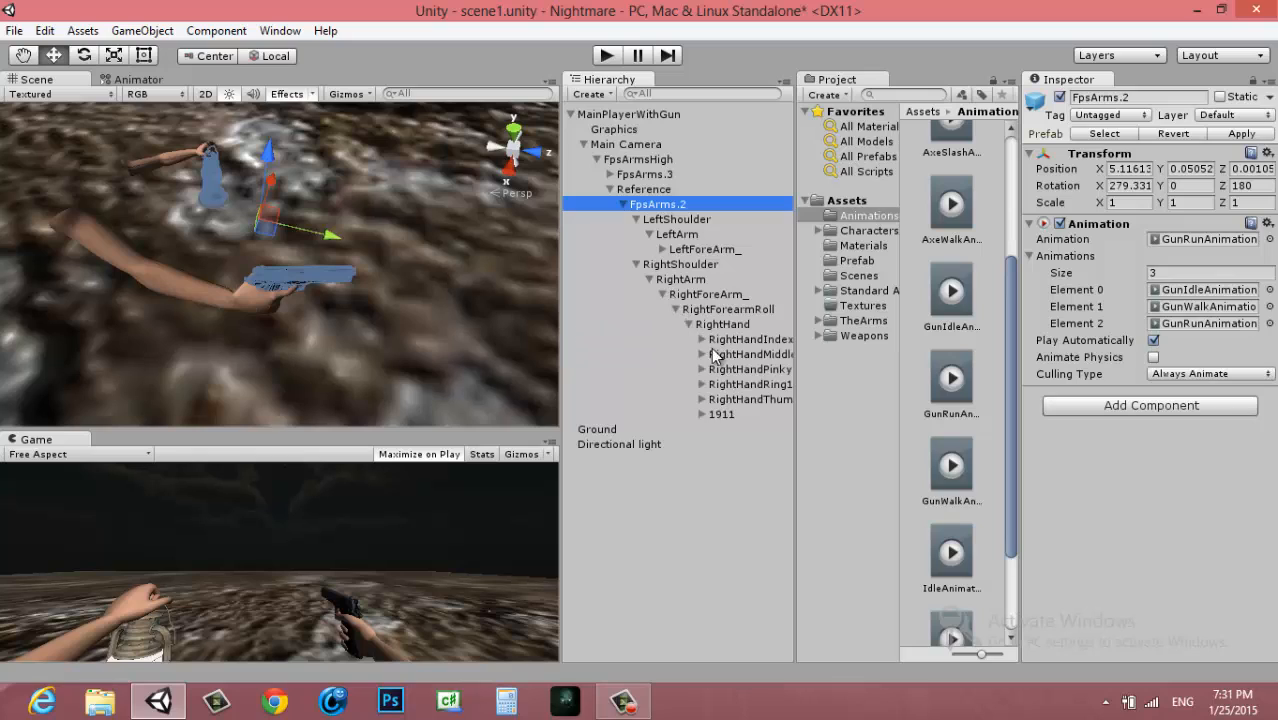
left_click(702, 414)
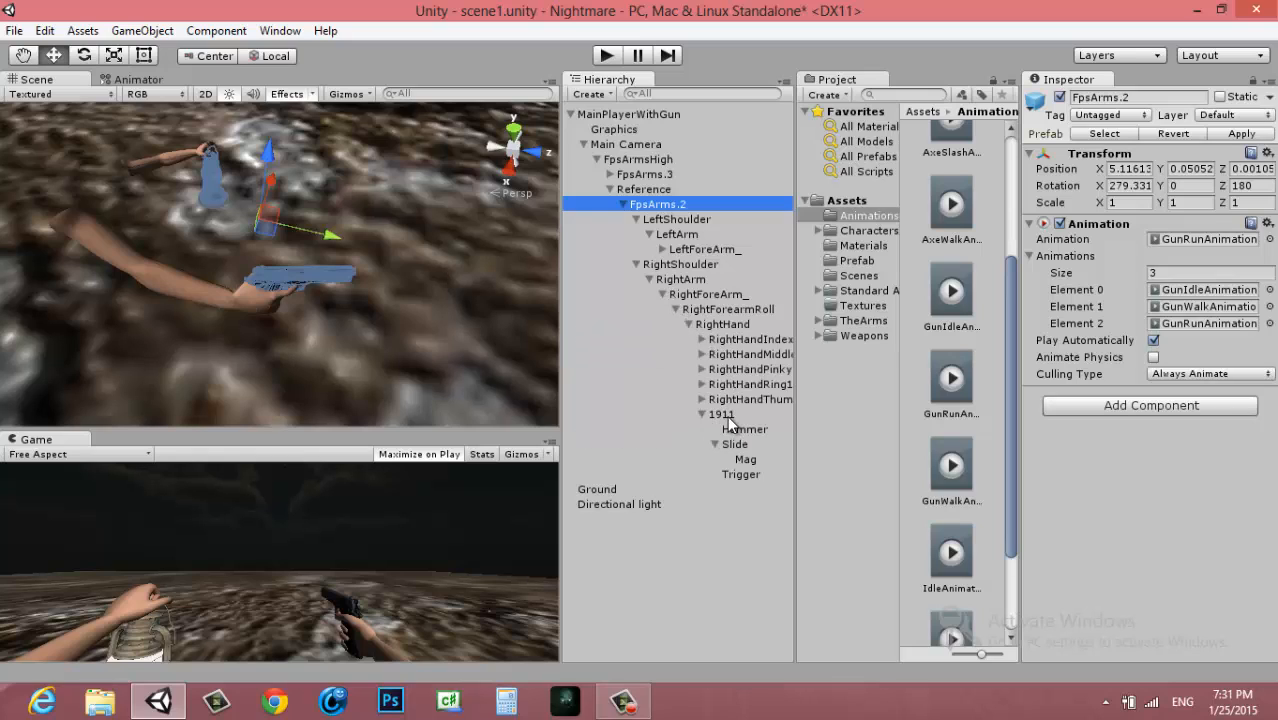
left_click(724, 416)
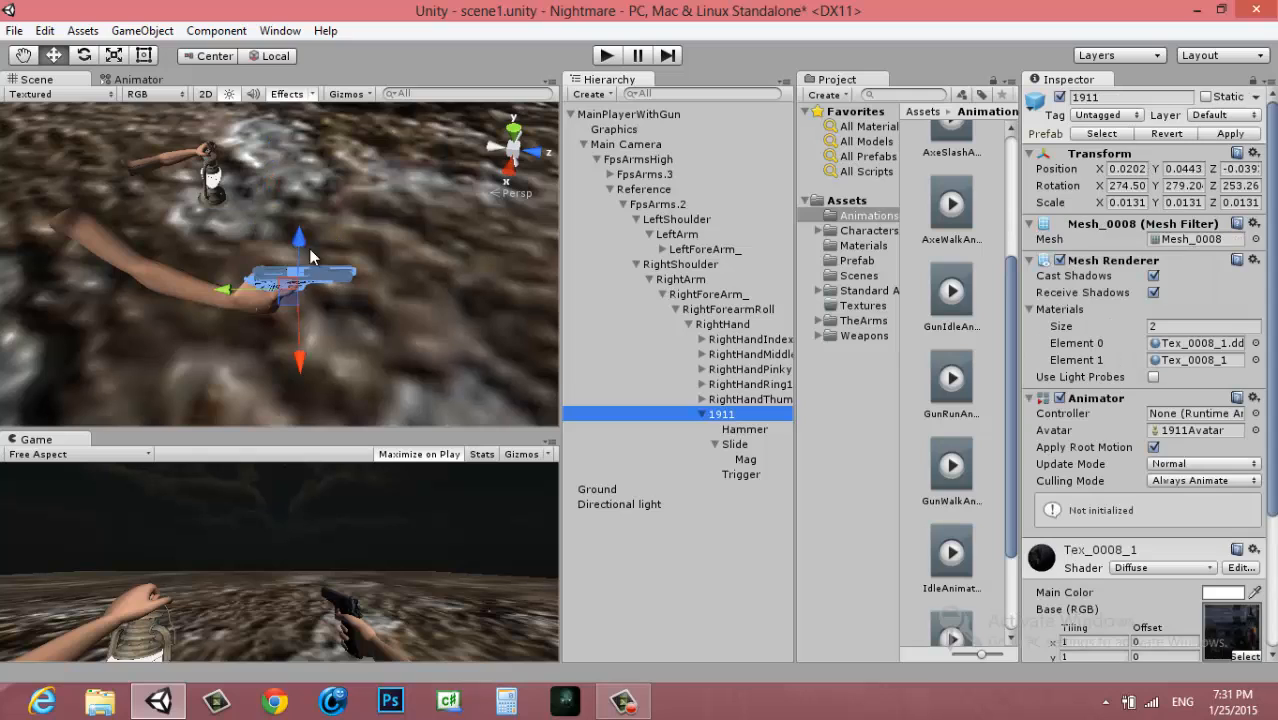
left_click(735, 446)
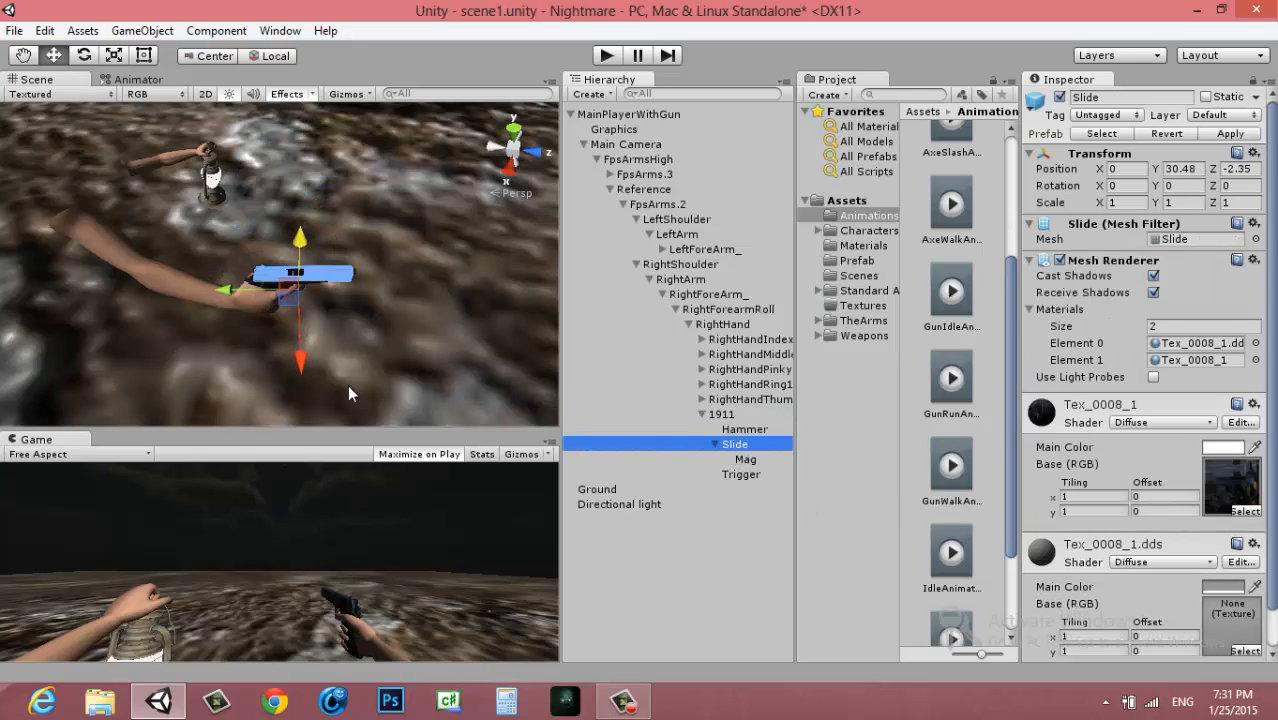
Try moving the pistol's Slide forward together with its child Mag, and undo the move
left_click_drag(272, 321, 361, 309, "alt")
scroll(339, 298, "up", 5)
key("ctrl+z")
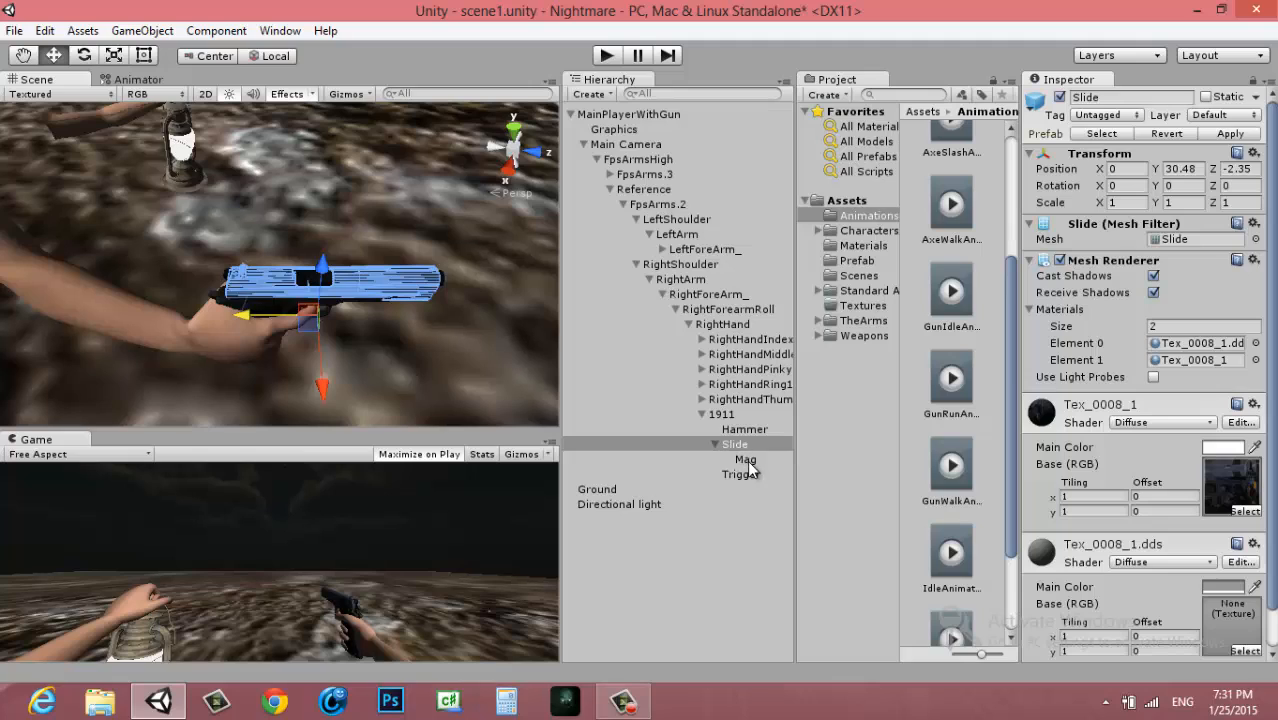
left_click(756, 457)
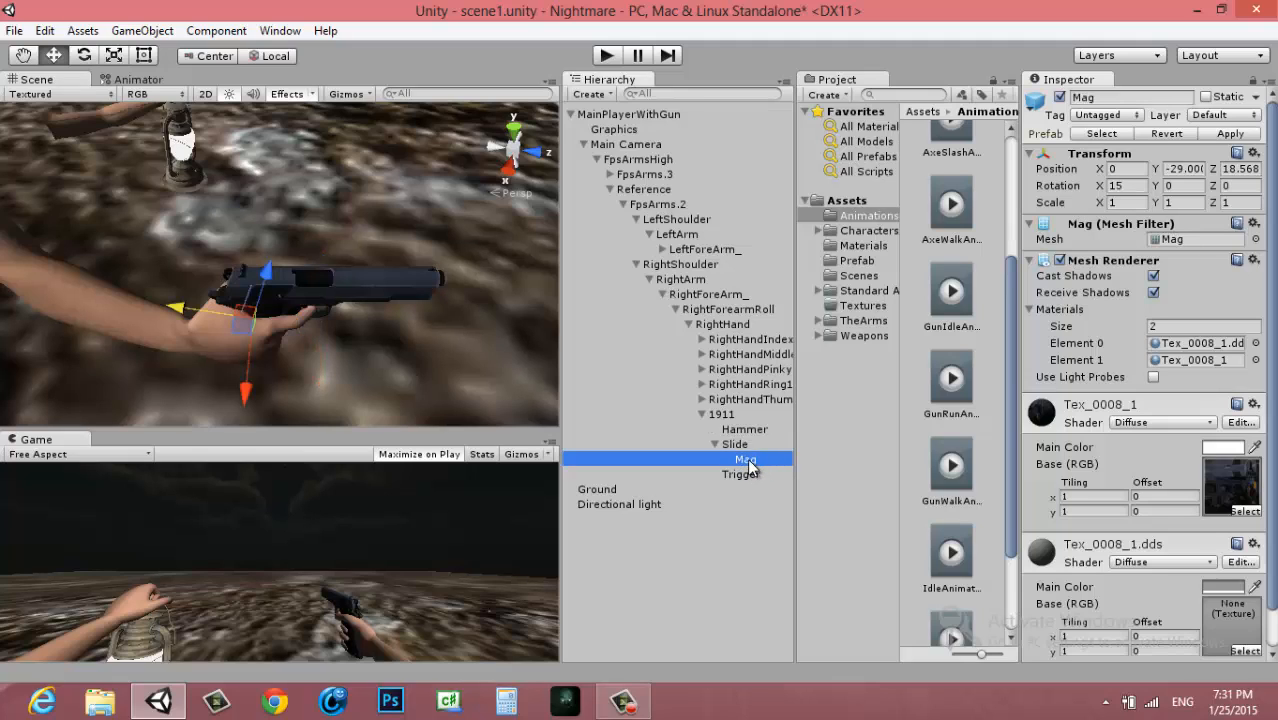
left_click(738, 447)
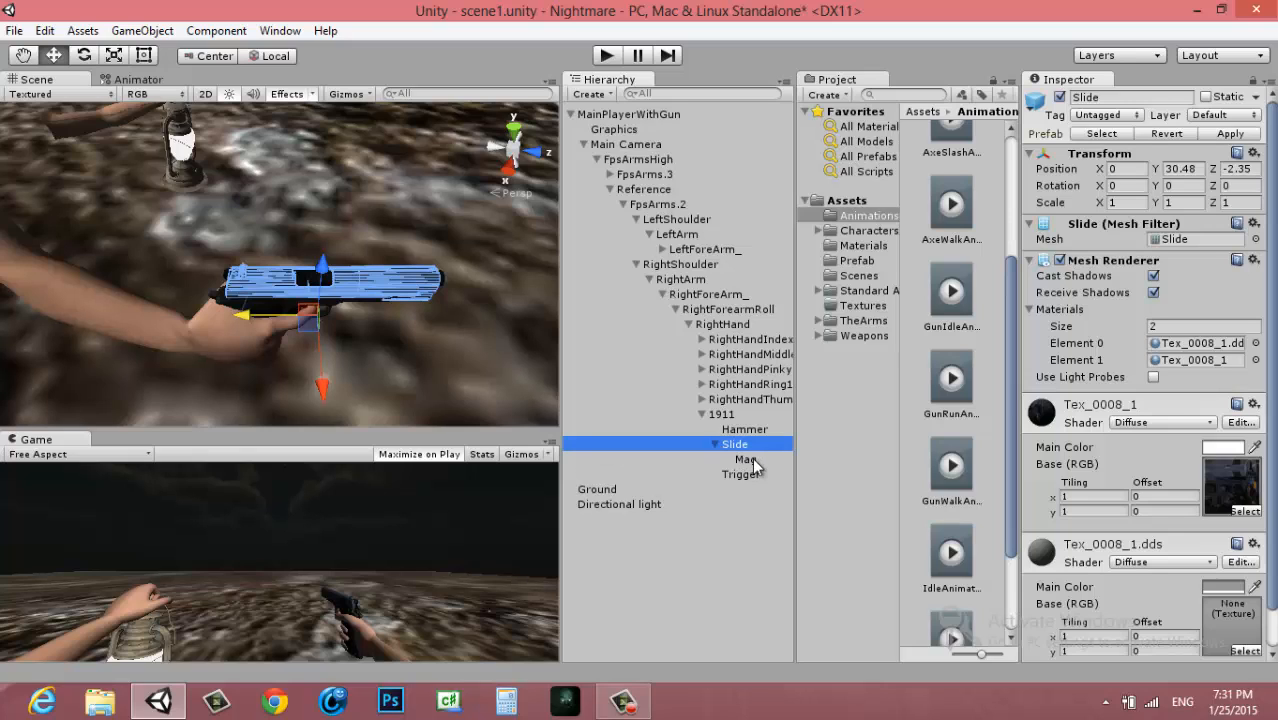
left_click(715, 444)
left_click_drag(313, 340, 361, 337)
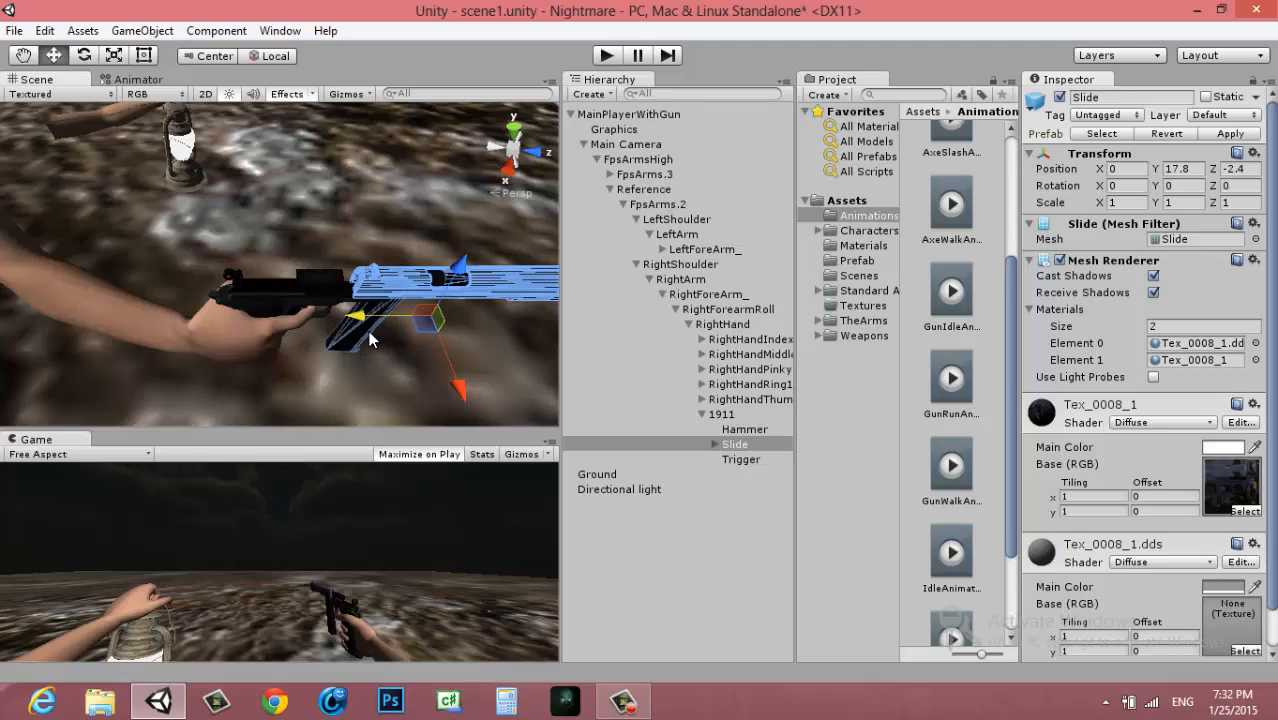
key("ctrl+z")
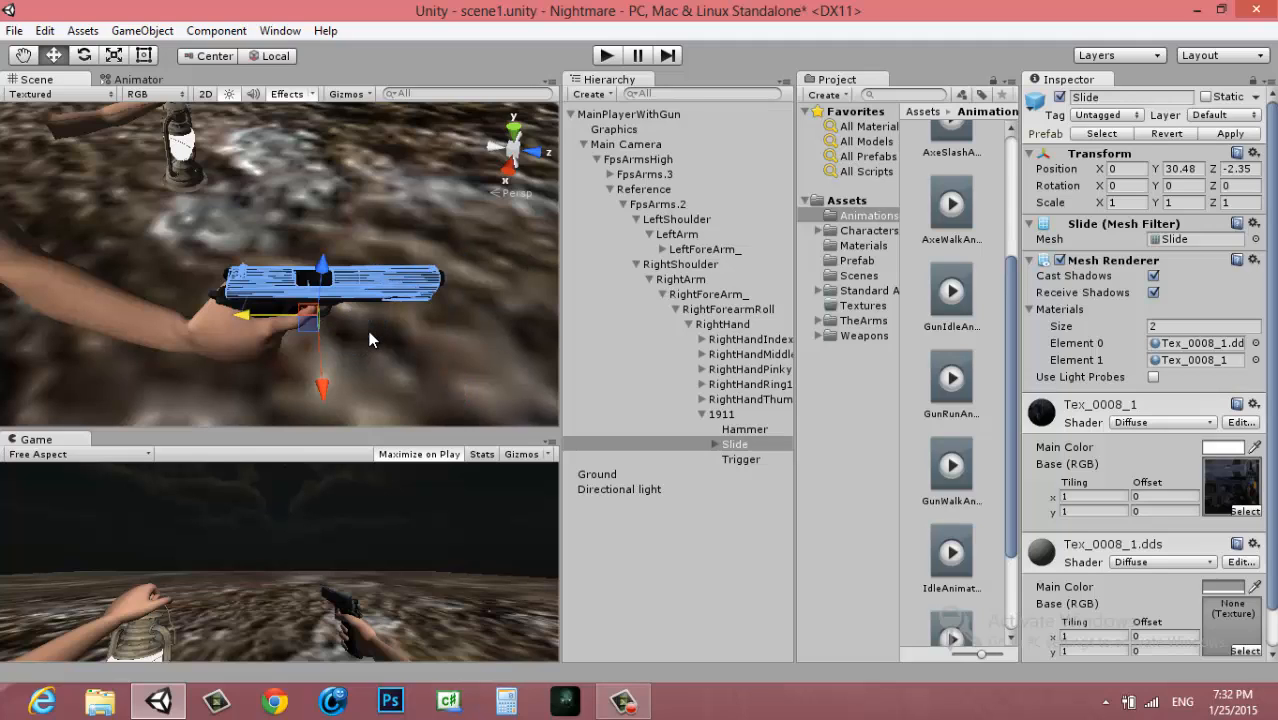
Take the Mag out of the Slide and make it a direct child of the 1911 pistol
left_click(716, 445)
left_click_drag(748, 462, 730, 416)
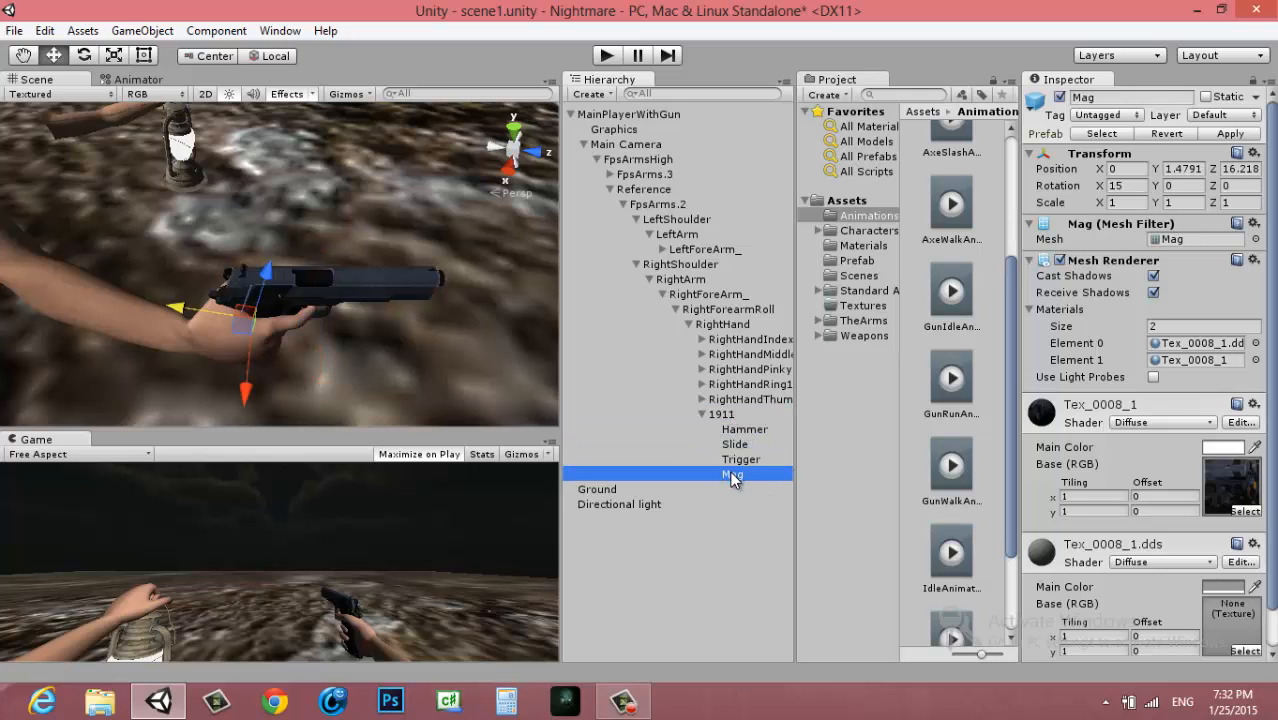
Try moving the Slide backward along the pistol without the Mag, and undo the move
left_click(737, 448)
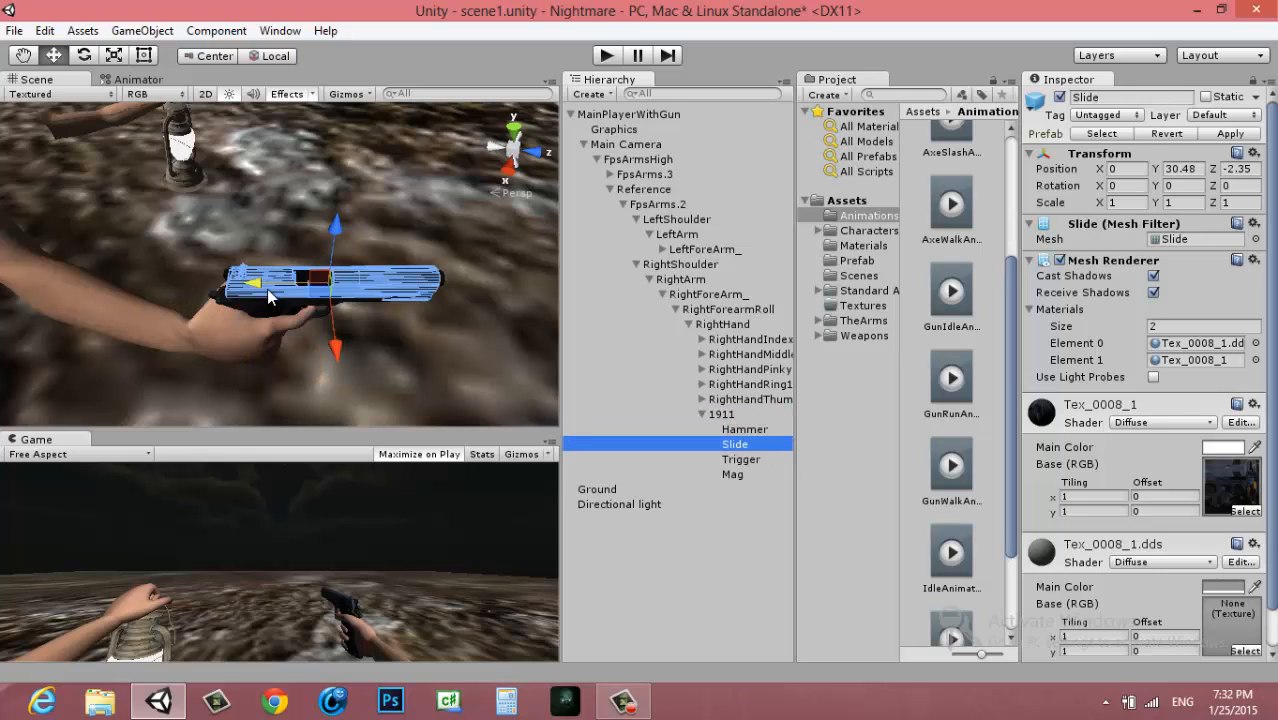
mouse_move(267, 289)
left_mouse_down()
mouse_move(234, 277)
mouse_move(275, 263)
mouse_move(198, 268)
mouse_move(244, 285)
left_mouse_up()
key("ctrl+z")
left_click_drag(368, 355, 359, 327, "alt")
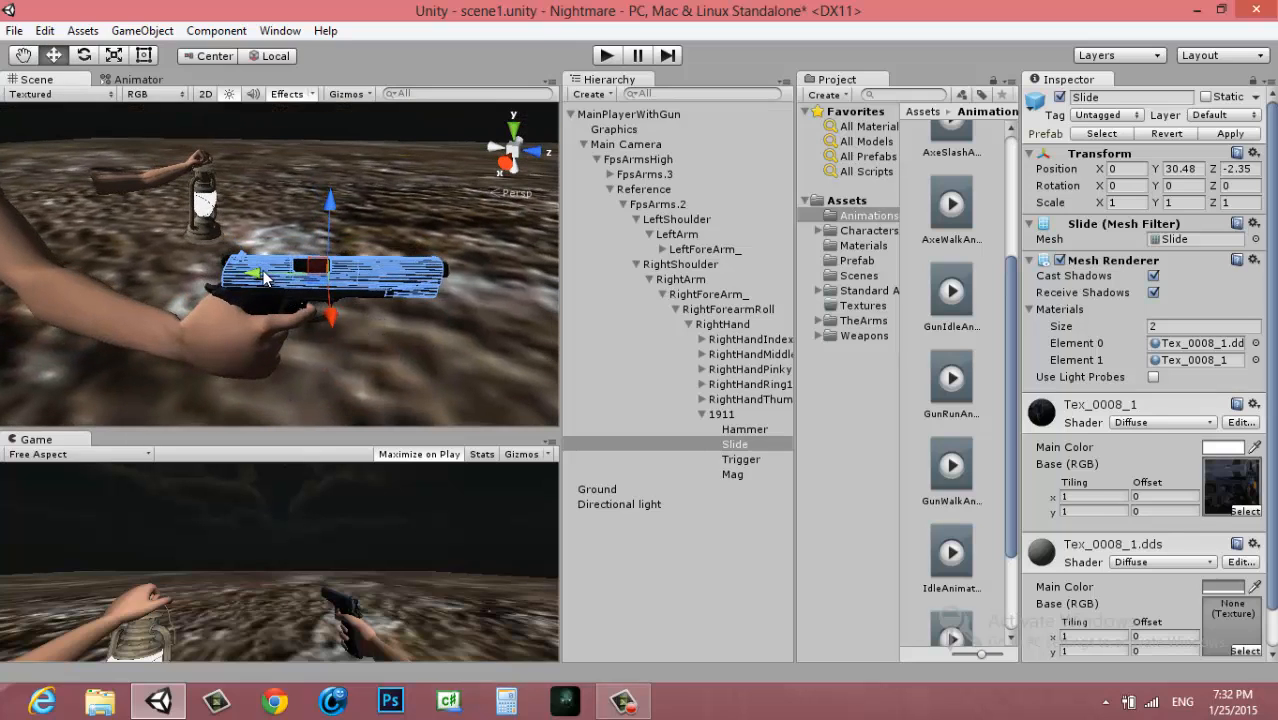
left_click_drag(260, 276, 405, 298)
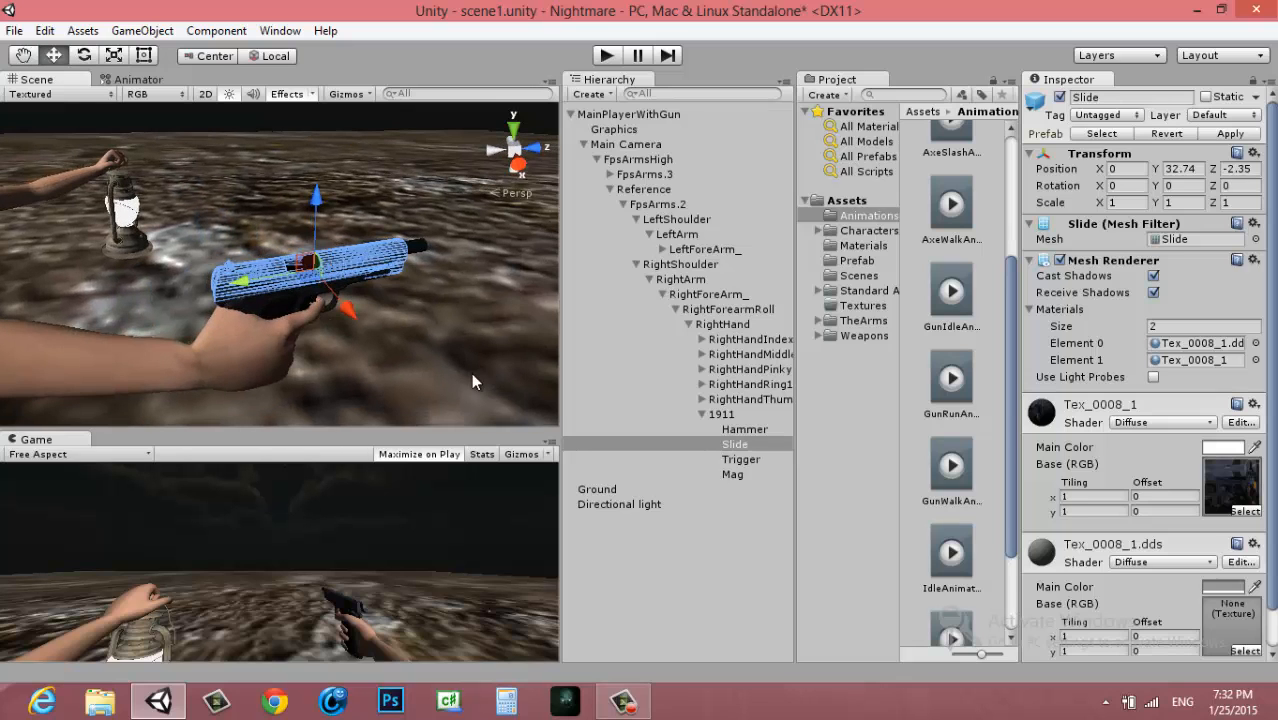
key("ctrl+z")
Add a cylinder to the scene and scale it down uniformly to about 0.081
scroll(358, 325, "up", 5)
scroll(358, 327, "down", 4)
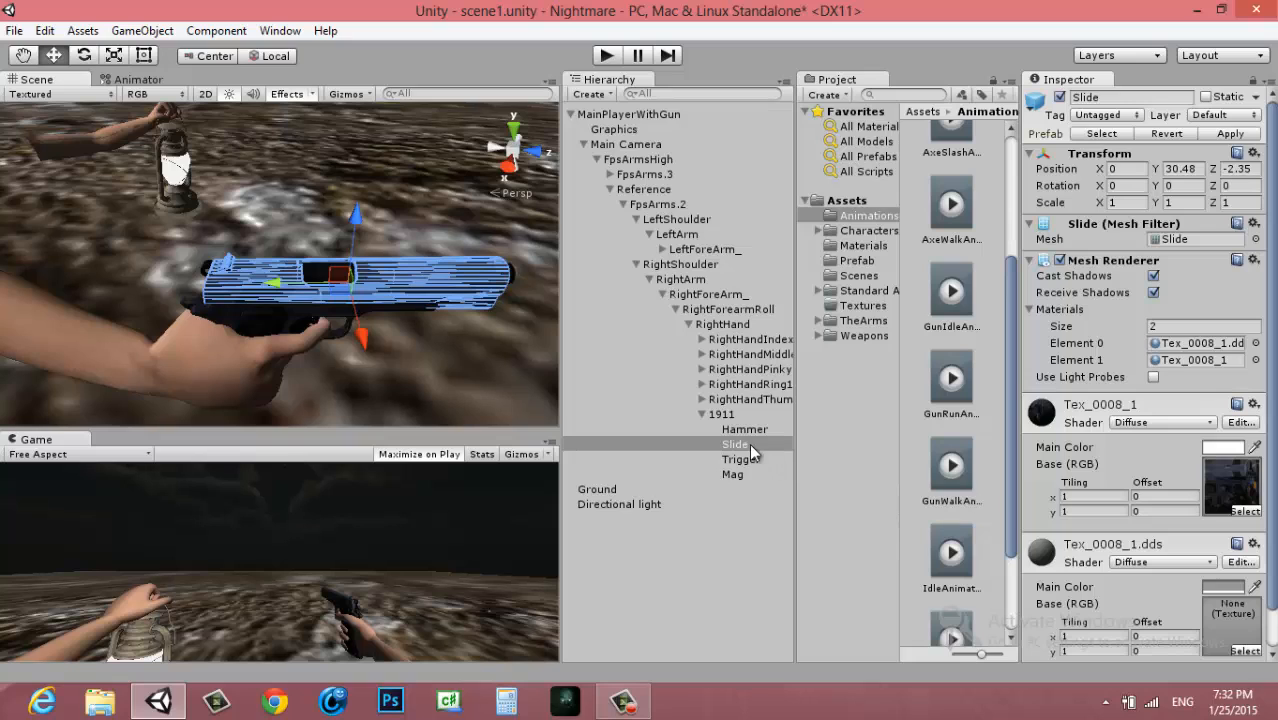
left_click(142, 31)
mouse_move(210, 100)
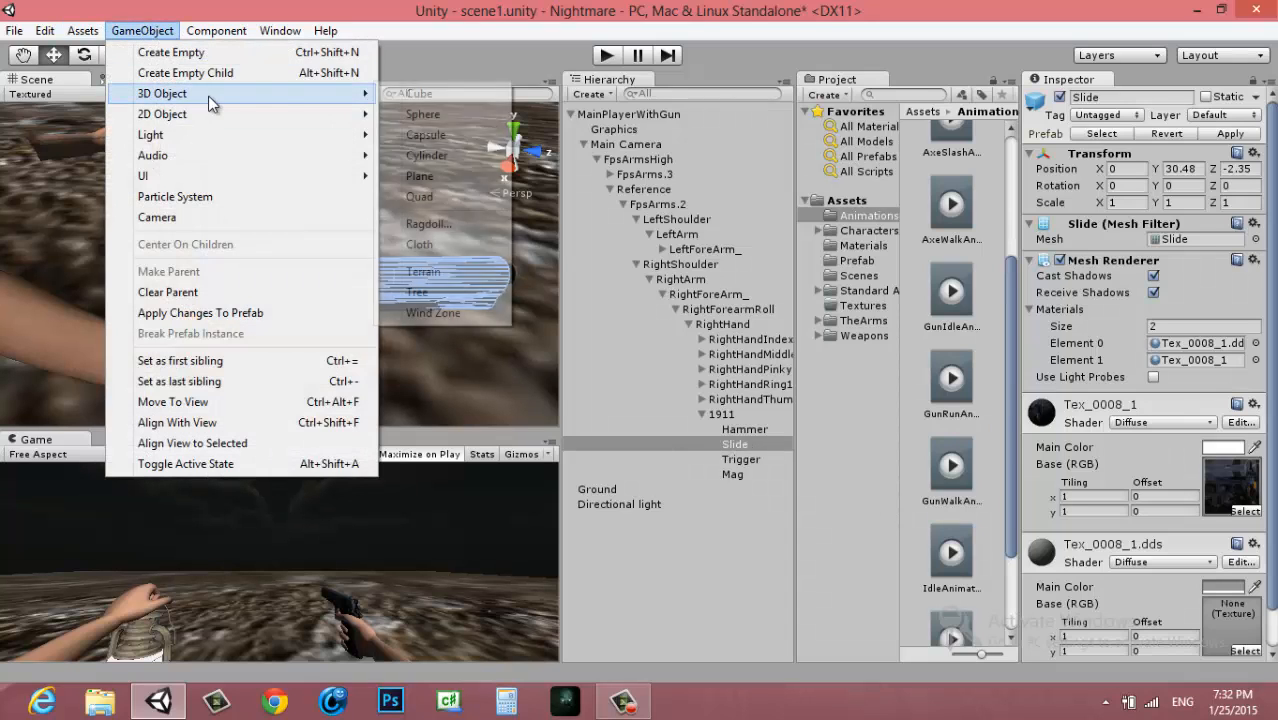
left_click(440, 155)
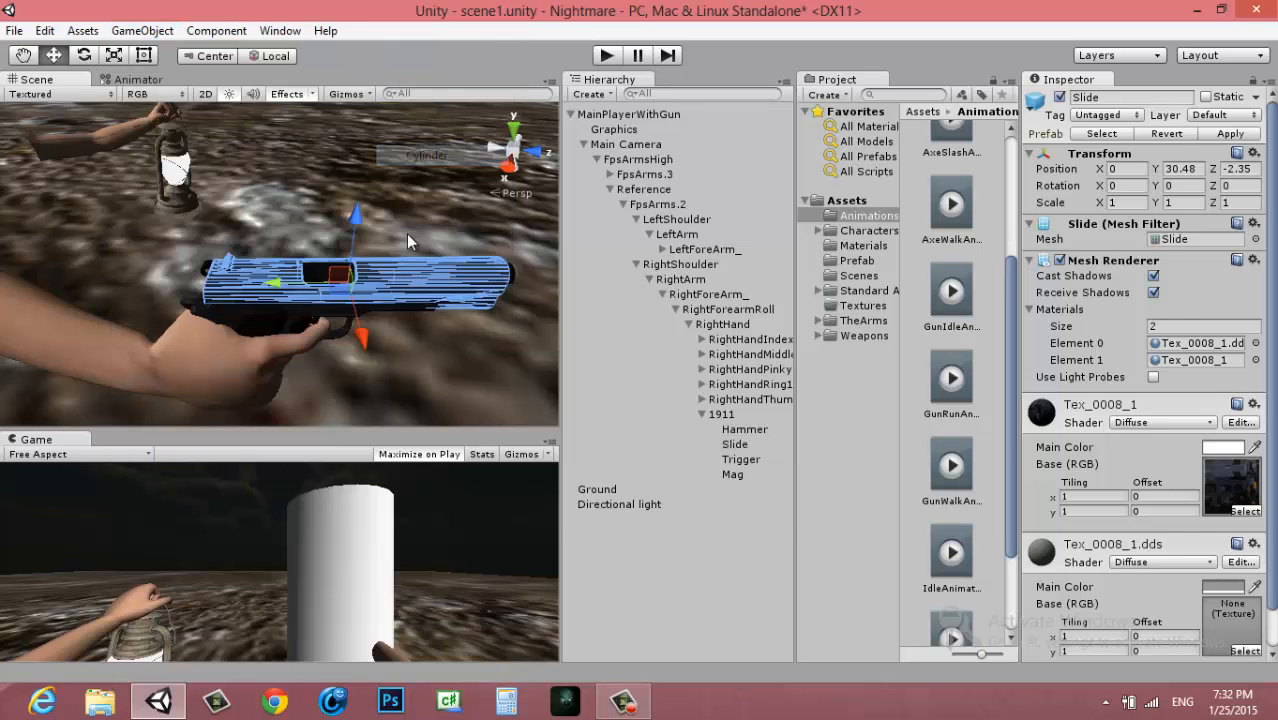
scroll(360, 333, "down", 5)
key("r")
left_click_drag(283, 257, 203, 272)
key("f")
key("w")
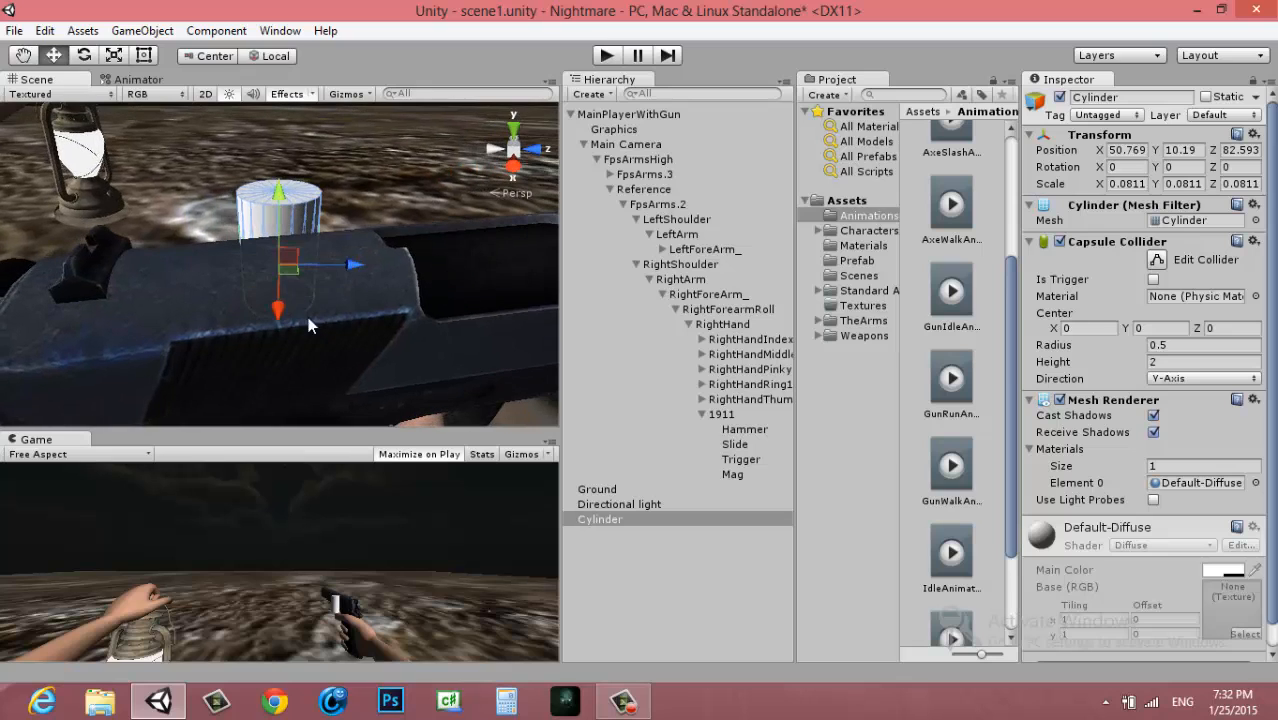
Move the cylinder to about X 50.97 beside the pistol and remove its Capsule Collider component
left_click_drag(279, 313, 291, 333)
scroll(398, 322, "down", 6)
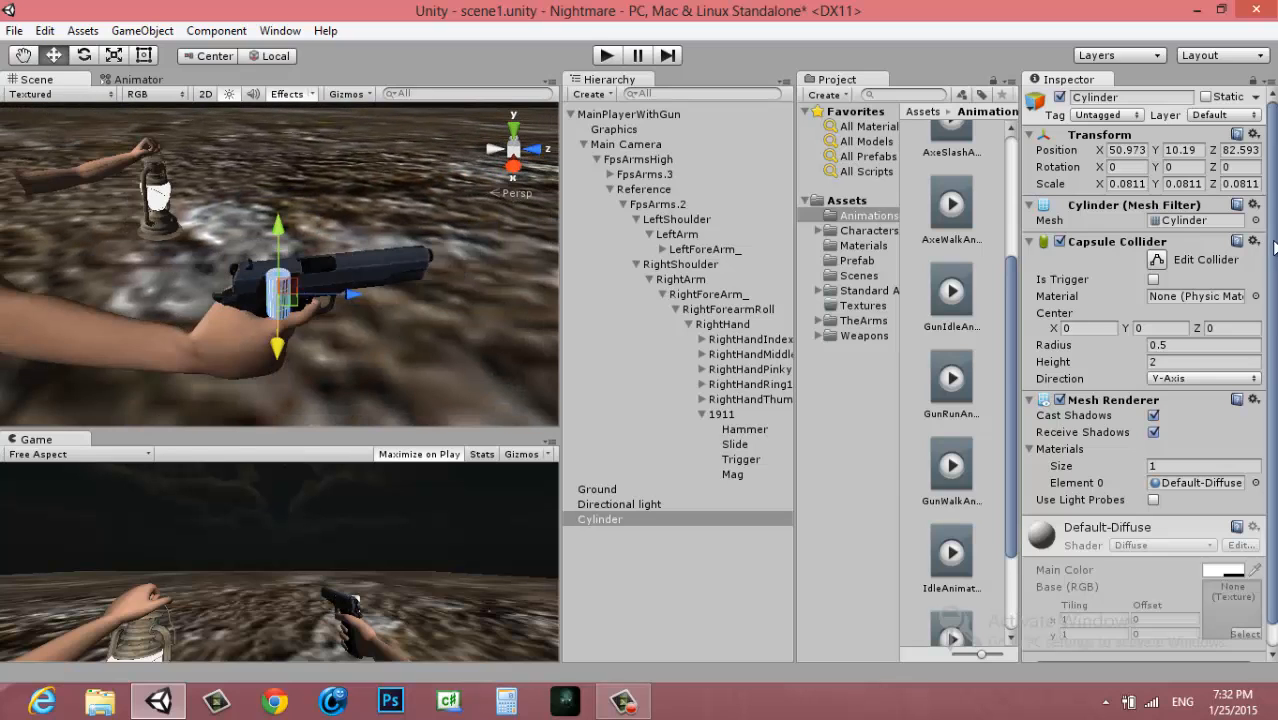
left_click(1254, 242)
left_click(1128, 289)
Shrink the cylinder further and move it to the pistol's ejection port, about X 50.93, Y 10.28, Z 82.74
left_click_drag(430, 283, 349, 276, "alt")
key("shift+space")
left_click_drag(640, 350, 527, 417, "alt")
key("r")
key("w")
left_click_drag(617, 424, 620, 455)
left_click_drag(523, 452, 550, 437)
left_click_drag(610, 377, 608, 317)
key("f")
scroll(649, 392, "down", 3)
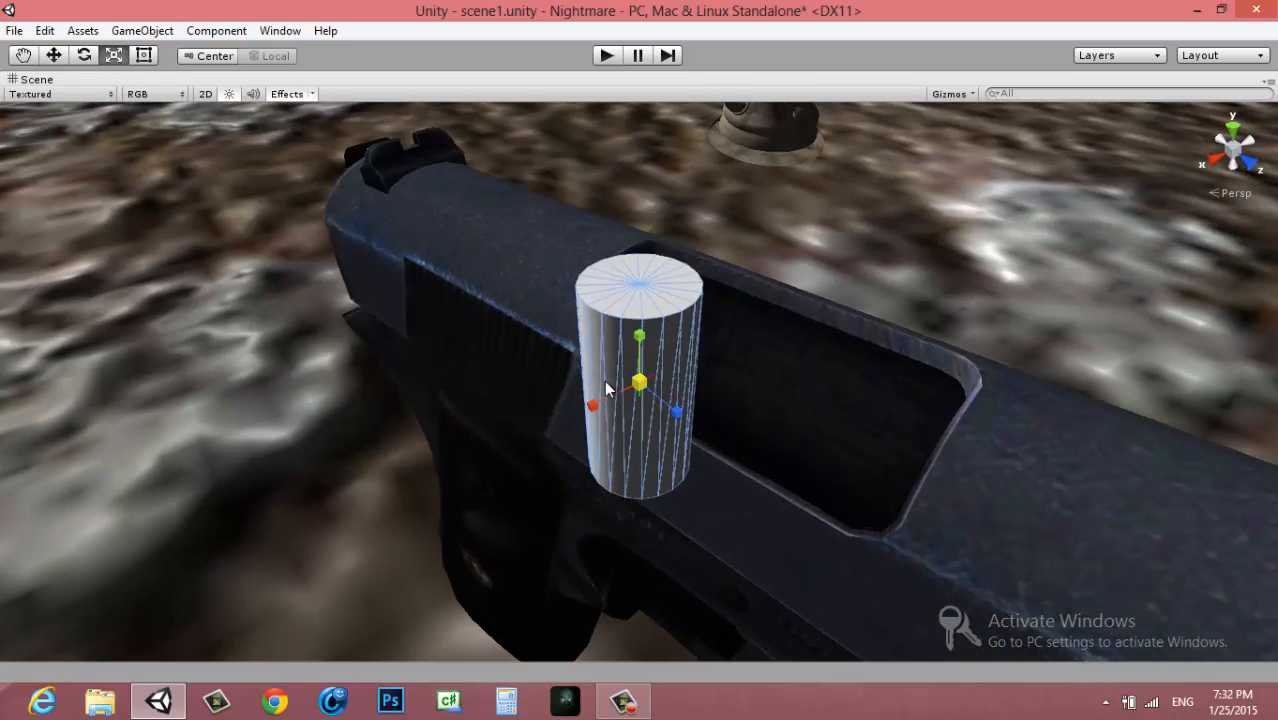
Scale the cylinder to bullet proportions, about 0.025 in X and Z and 0.045 in Y
left_click_drag(648, 404, 640, 312, "alt")
left_click_drag(839, 451, 709, 423, "alt")
scroll(840, 441, "down", 5)
scroll(650, 362, "up", 4)
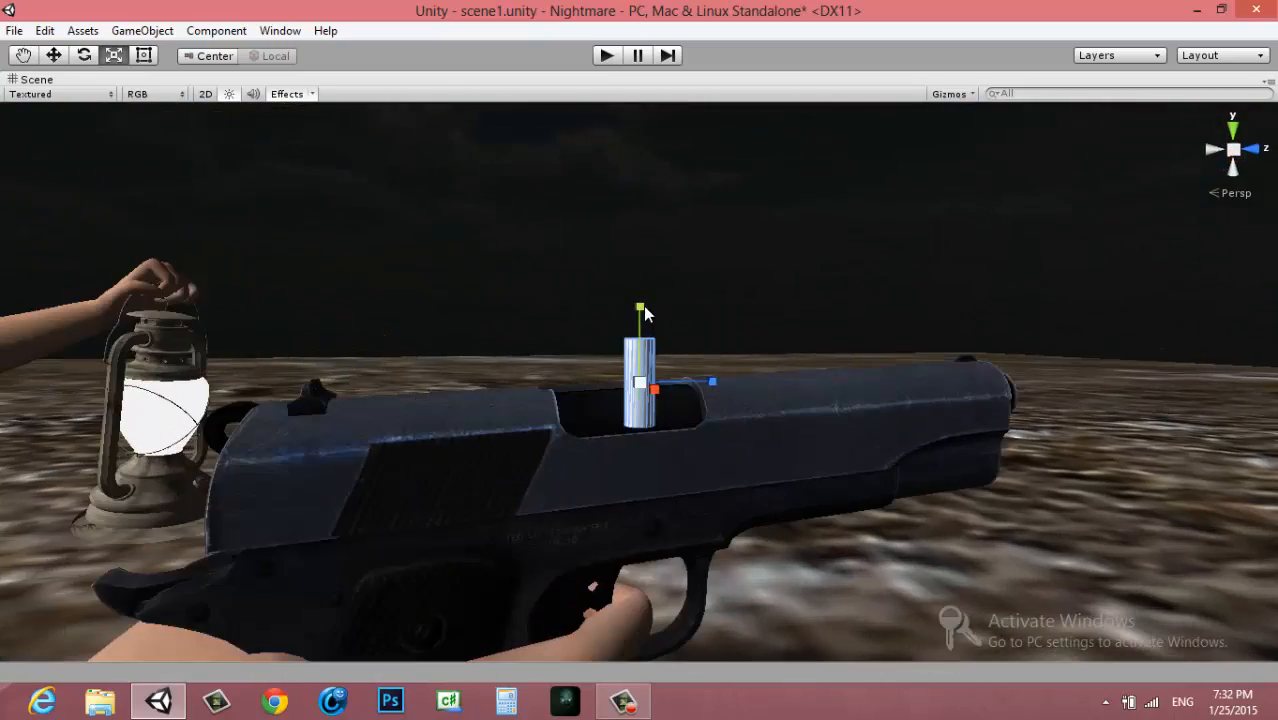
left_click_drag(645, 314, 807, 448, "alt")
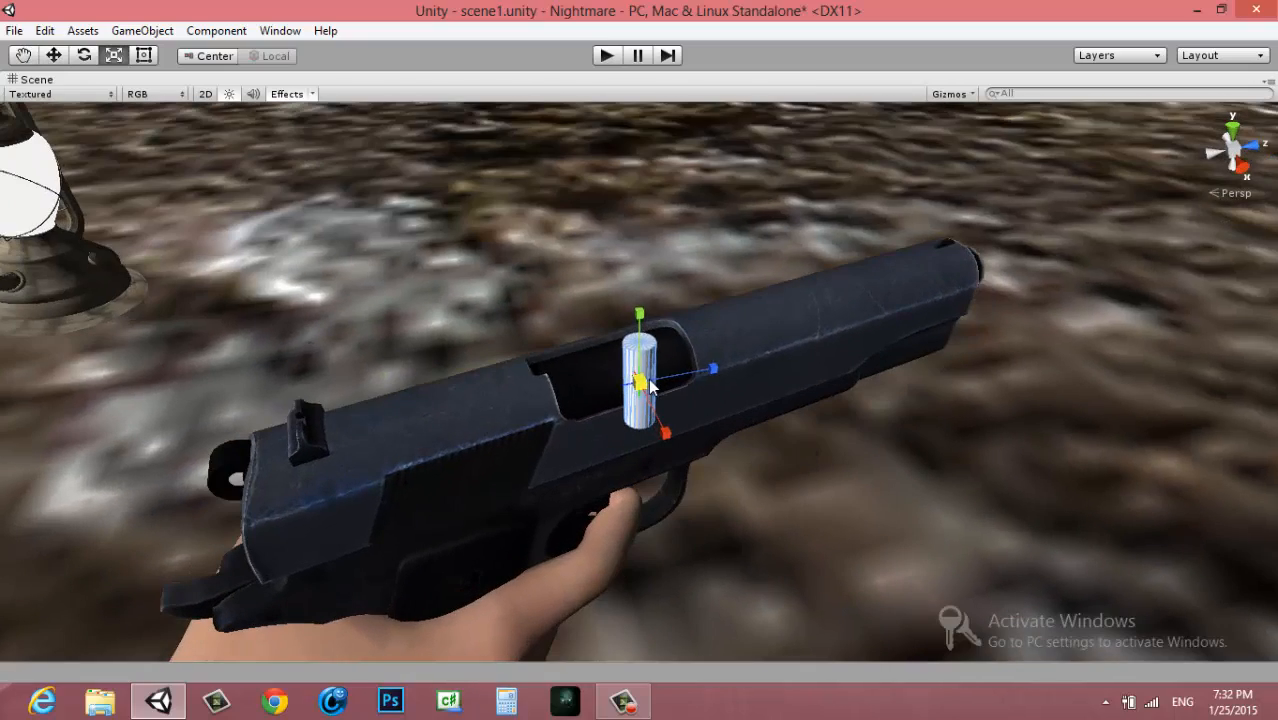
key("shift+space")
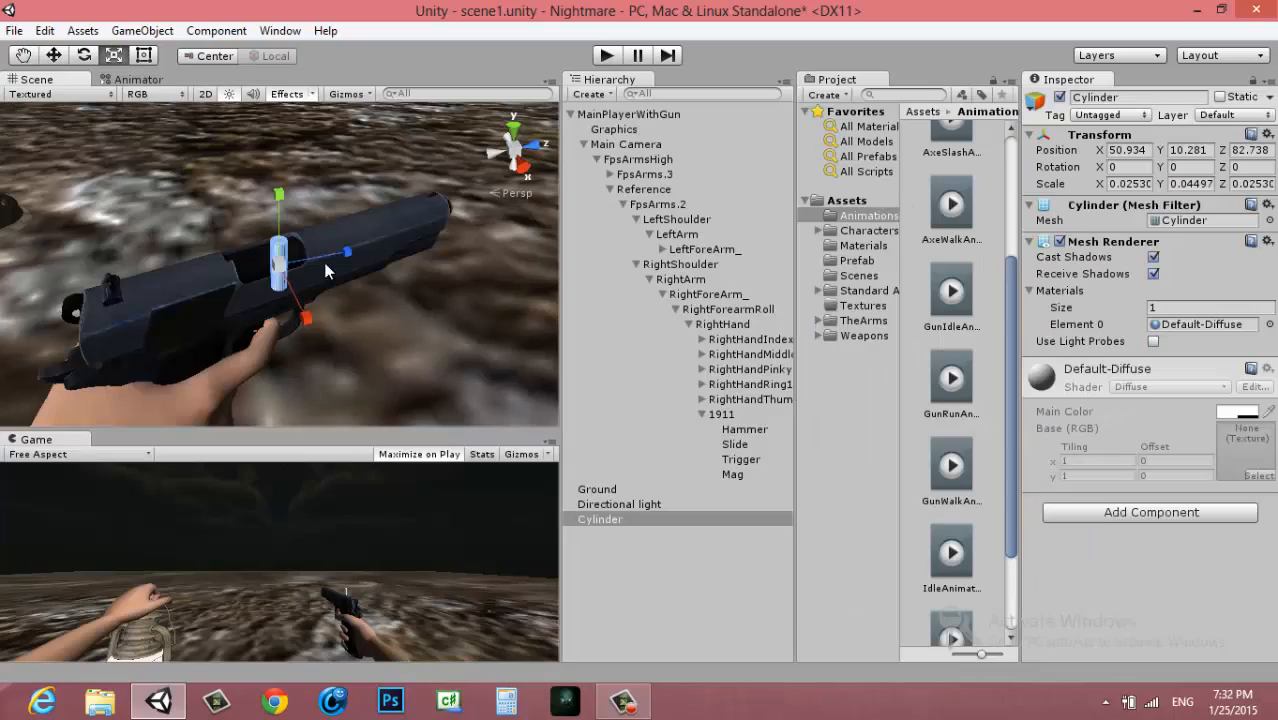
Lay the cylinder down along the barrel, align it with the slide from above and move it over the ejection port
key("e")
left_click_drag(257, 200, 504, 168)
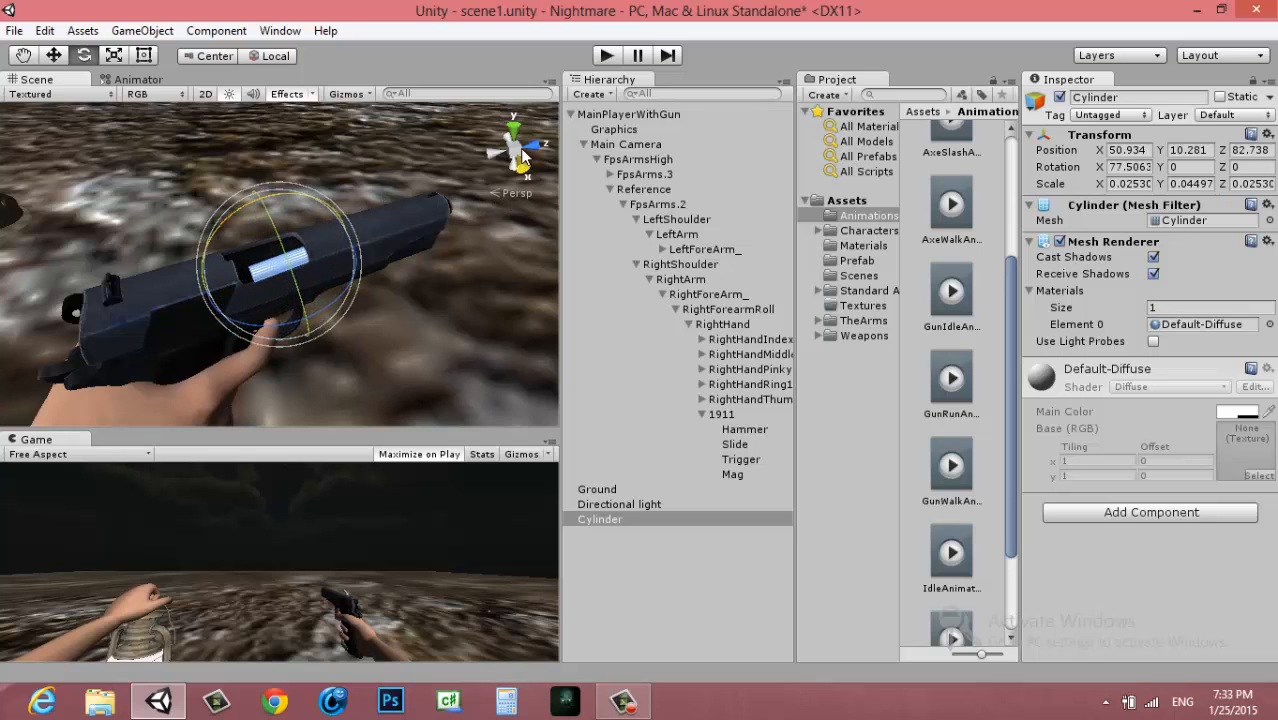
left_click(514, 129)
key("shift+space")
key("w")
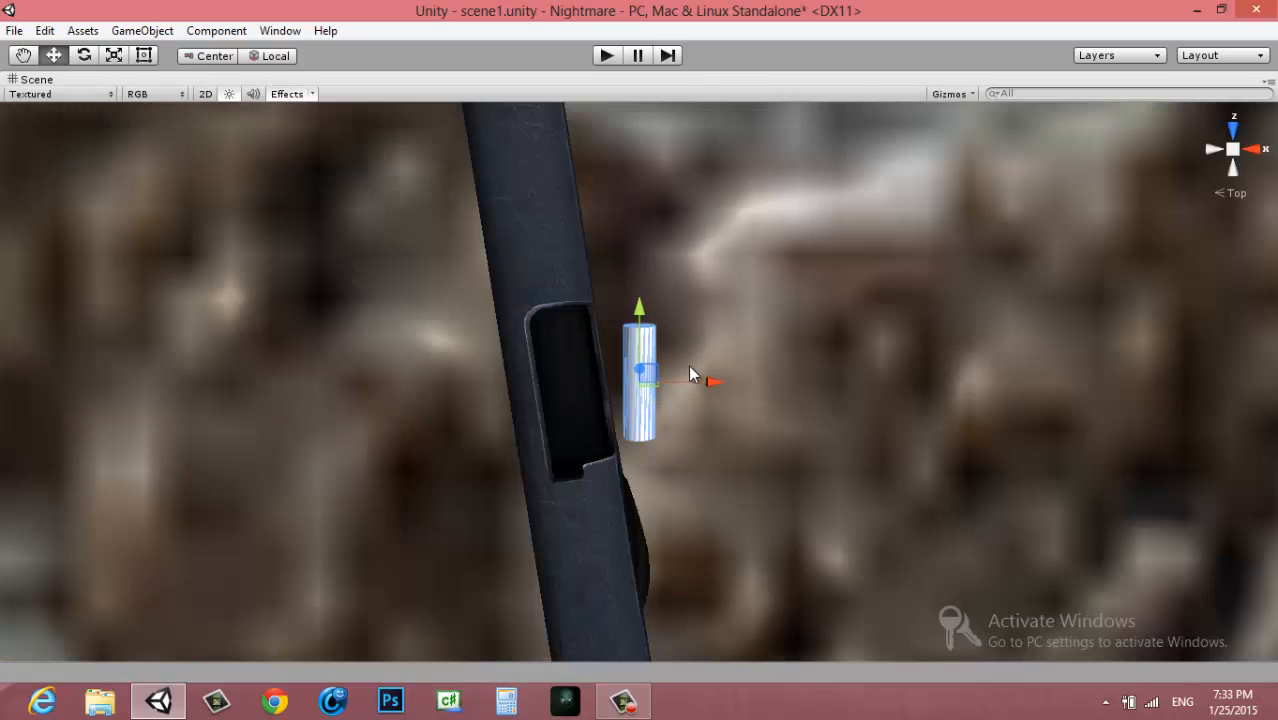
key("e")
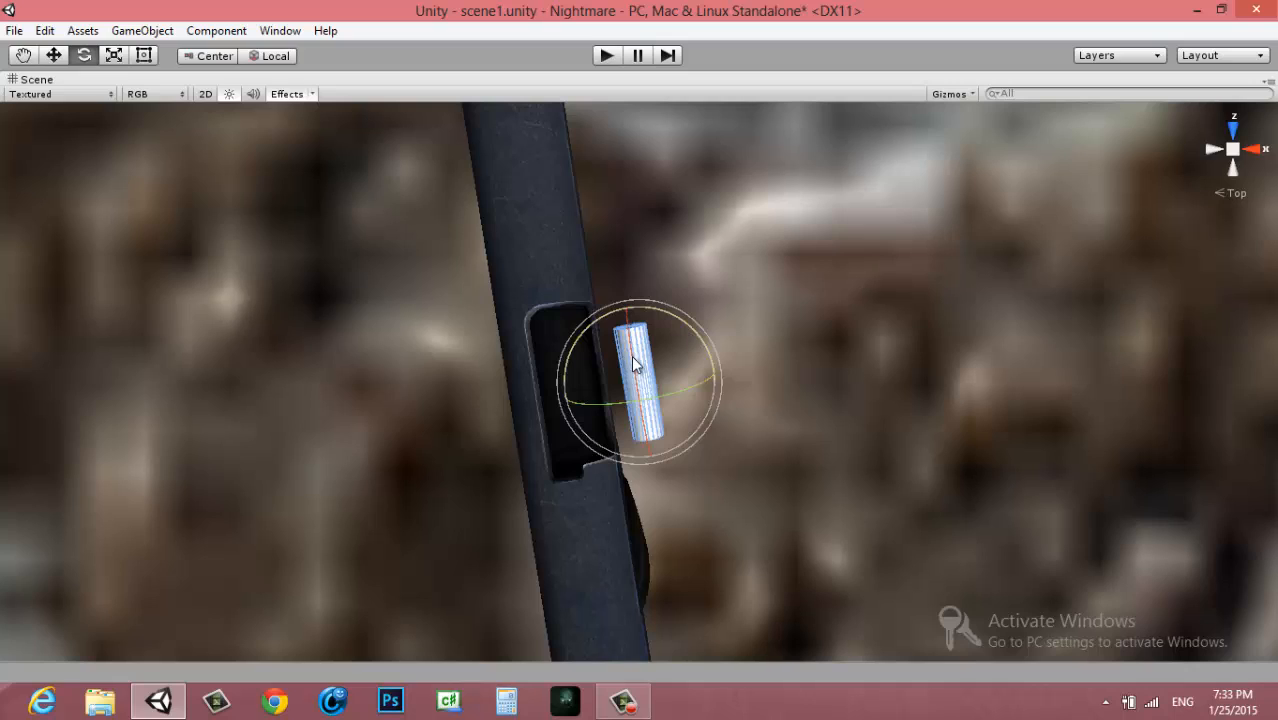
left_click_drag(633, 342, 653, 412)
key("w")
key("e")
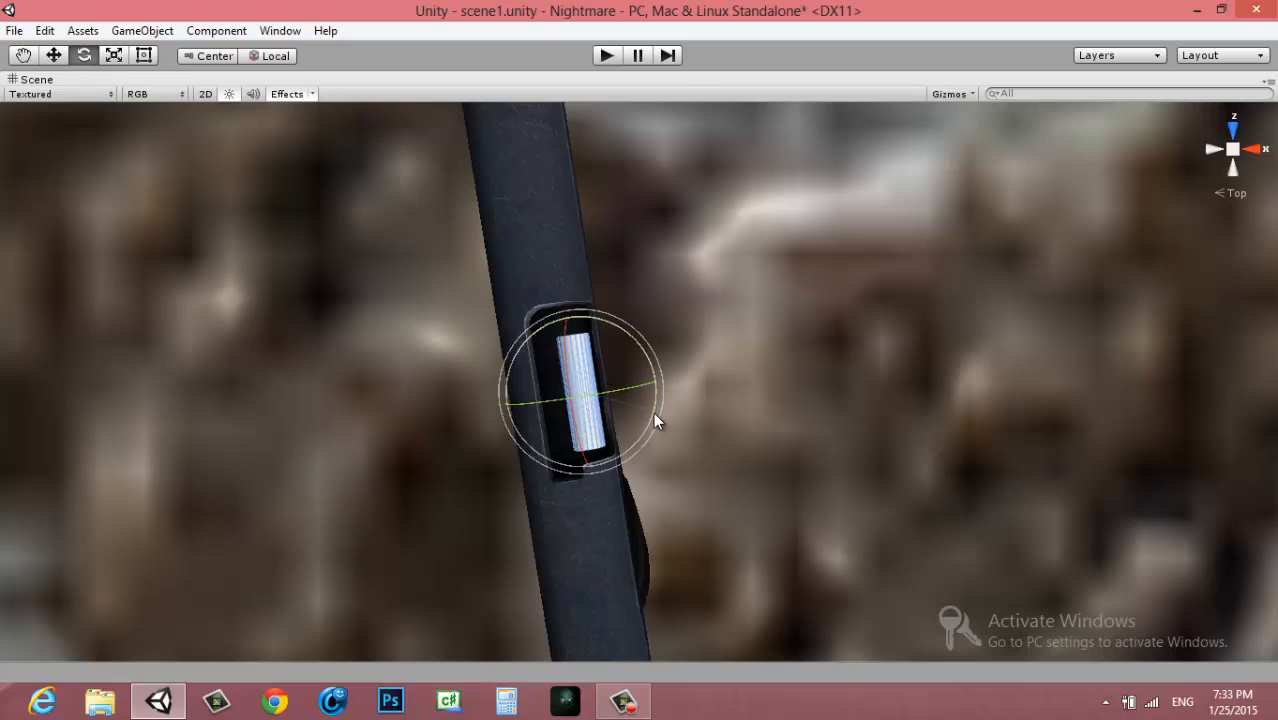
Check the cylinder's alignment with the ejection port and set its X rotation to 90
key("w")
scroll(577, 428, "up", 2)
scroll(577, 428, "down", 2)
left_click_drag(577, 428, 595, 309, "alt")
key("x")
left_click_drag(608, 390, 670, 443, "alt")
key("x")
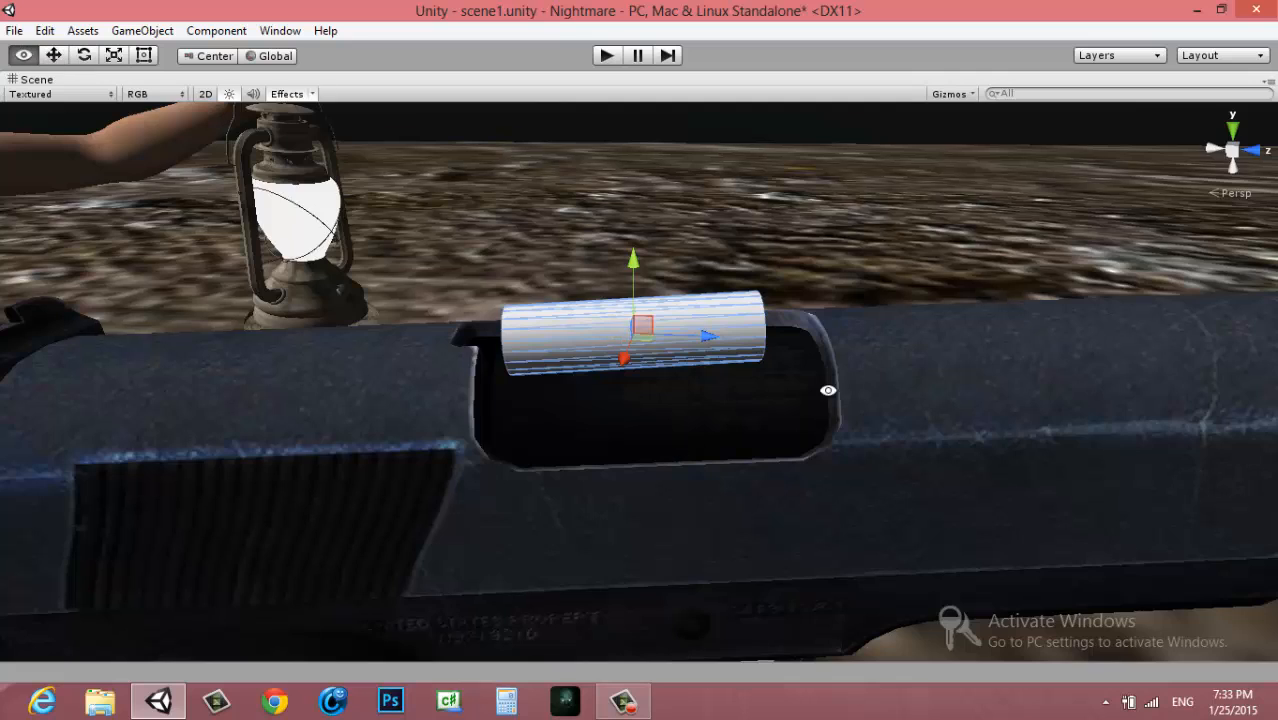
left_click_drag(827, 391, 742, 392, "alt")
key("shift+space")
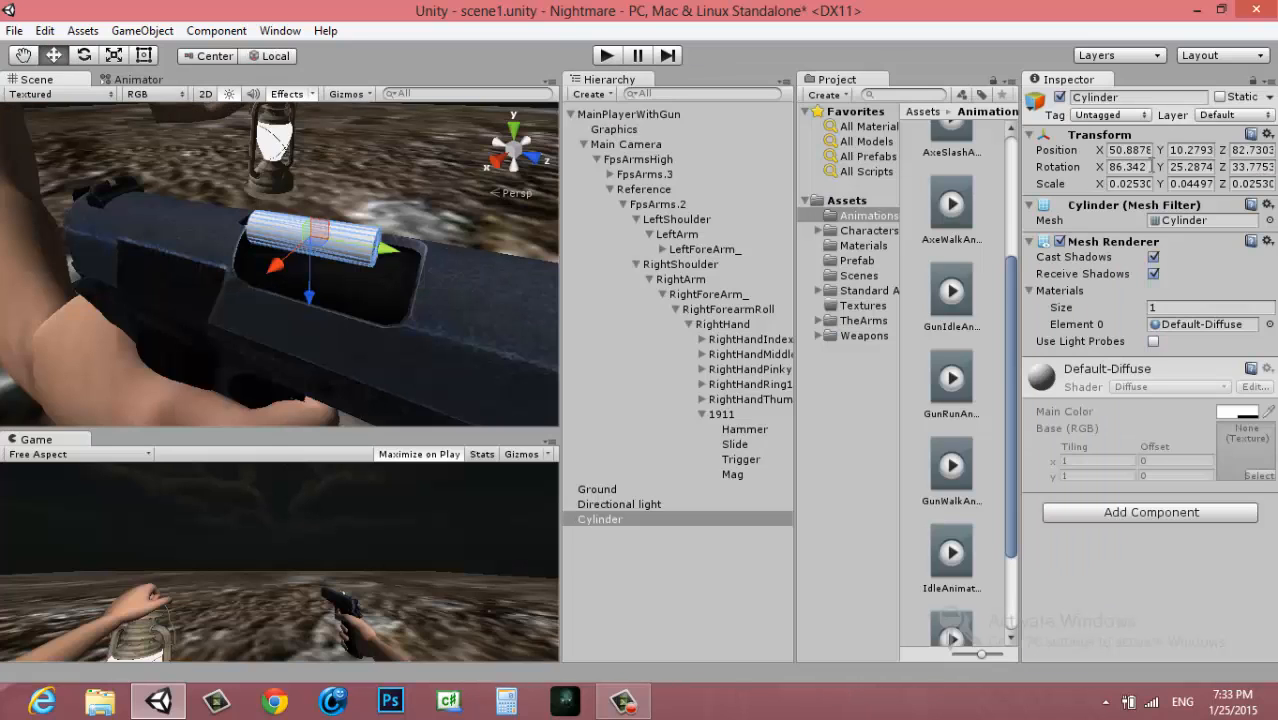
double_click(1128, 167)
type("90")
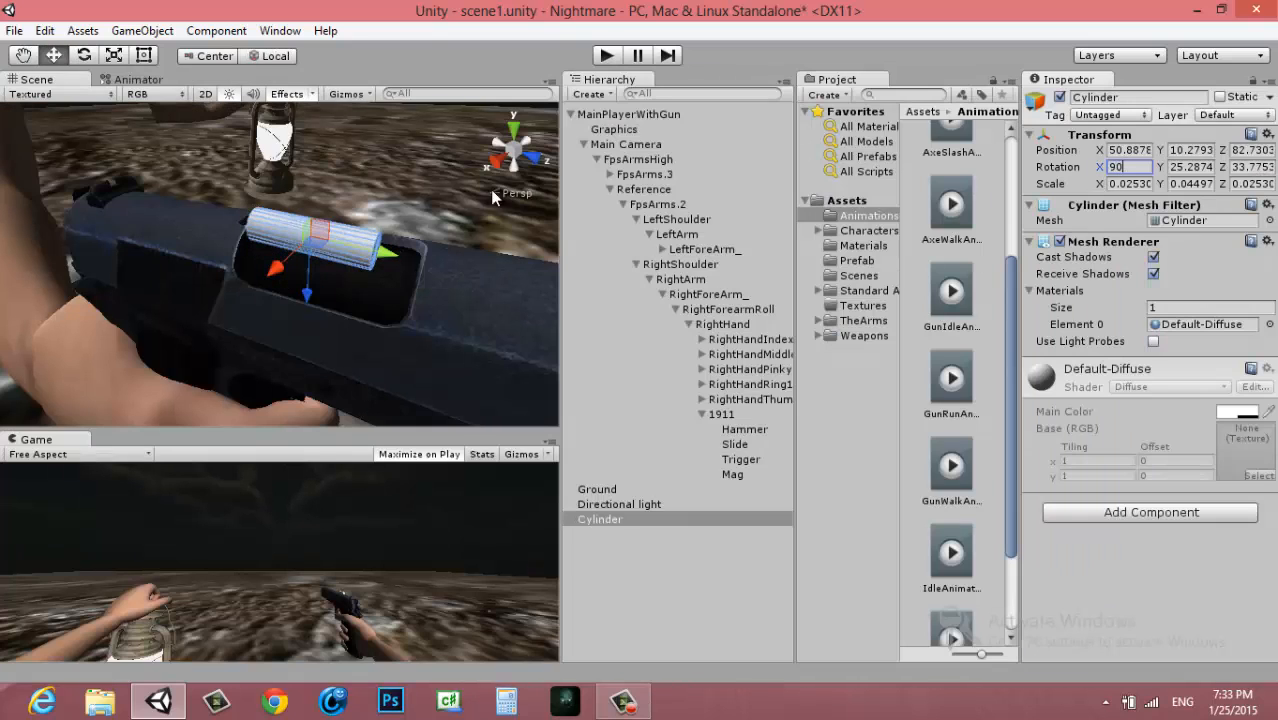
key("Return")
Shift the cylinder sideways within the slide and raise it just above the ejection port
key("shift+space")
left_click_drag(633, 405, 700, 460, "alt")
left_click_drag(779, 485, 1000, 480)
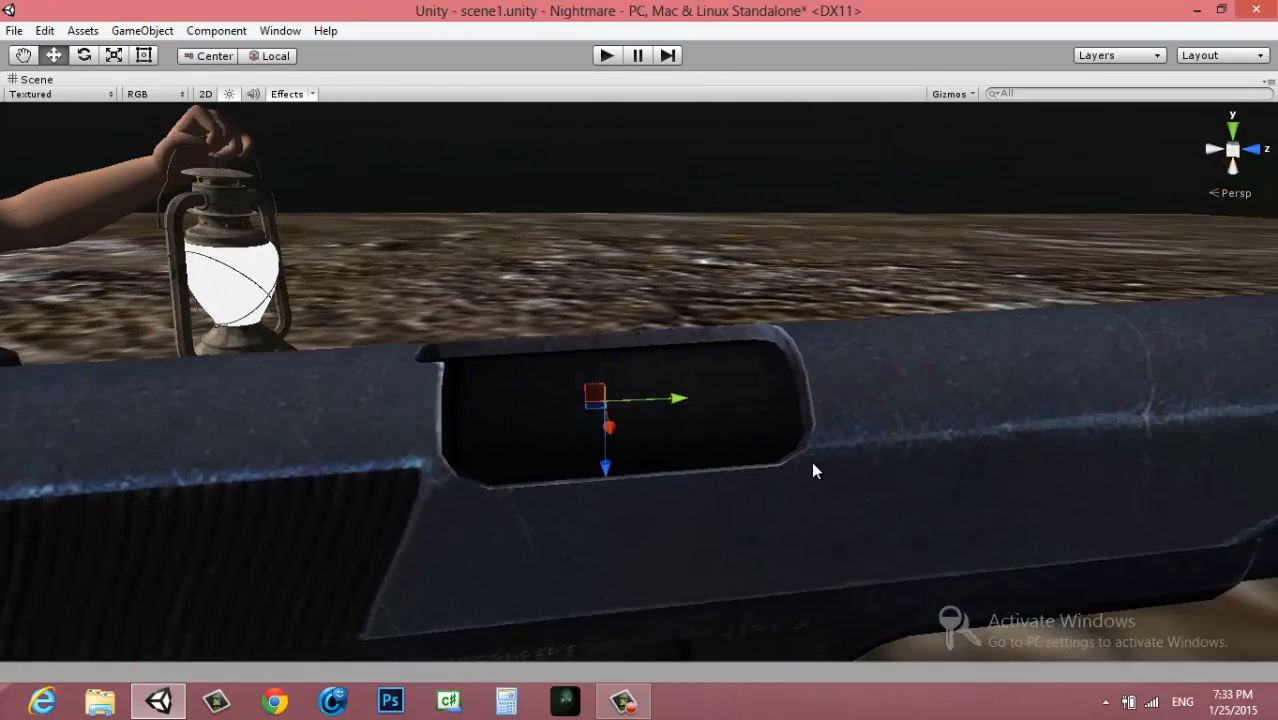
scroll(720, 434, "down", 10)
scroll(628, 417, "up", 10)
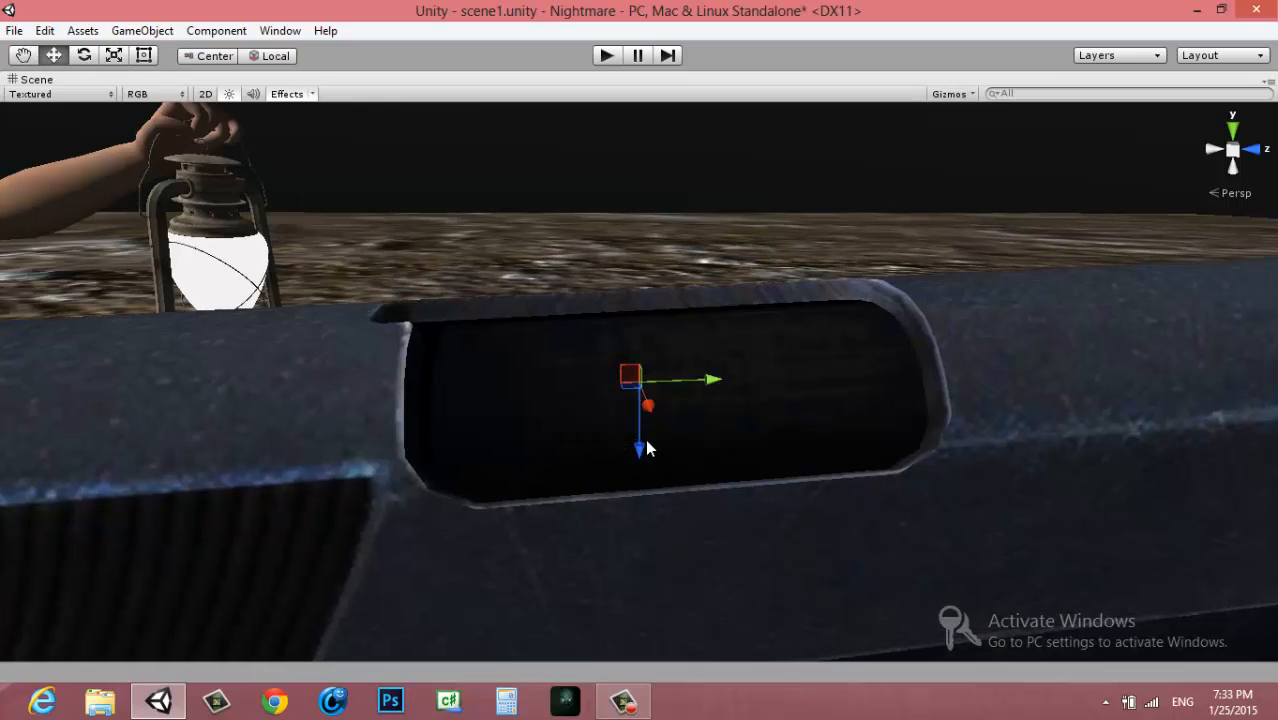
left_click_drag(646, 441, 659, 365)
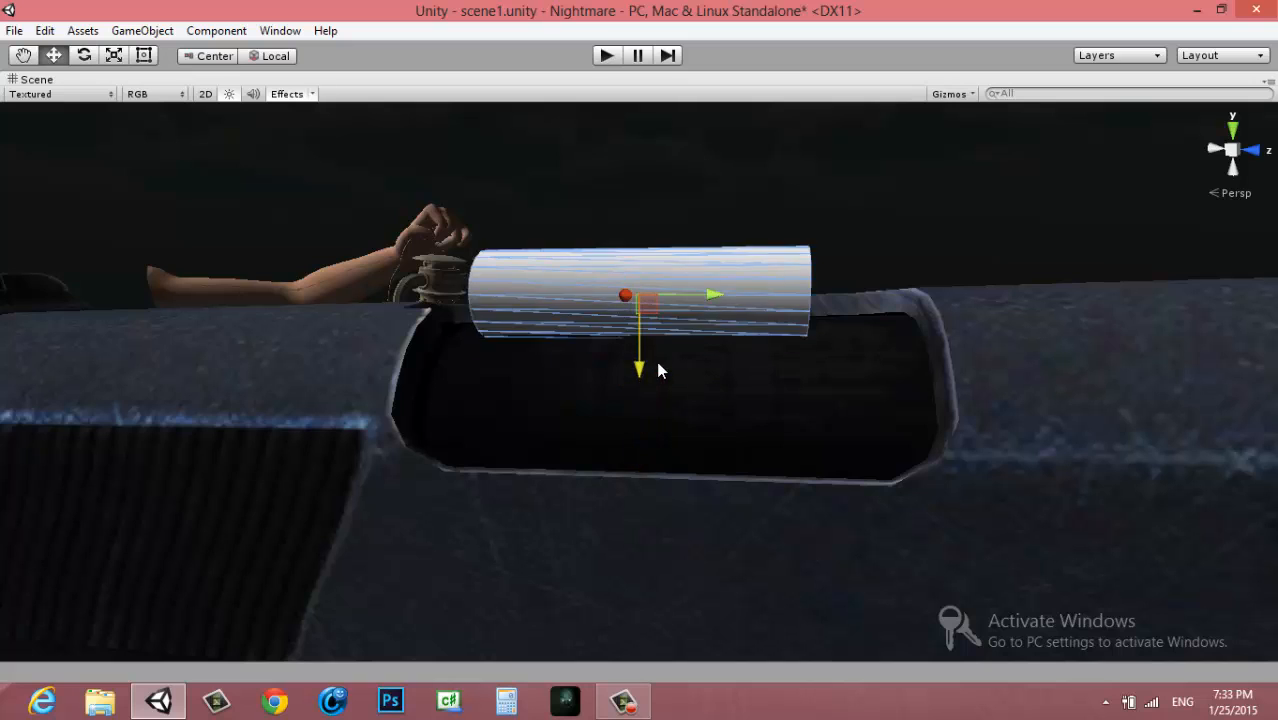
Rotate the cylinder in line with the slide to about Y -8.48 and nudge it forward along the barrel
key("e")
left_click_drag(714, 291, 706, 256)
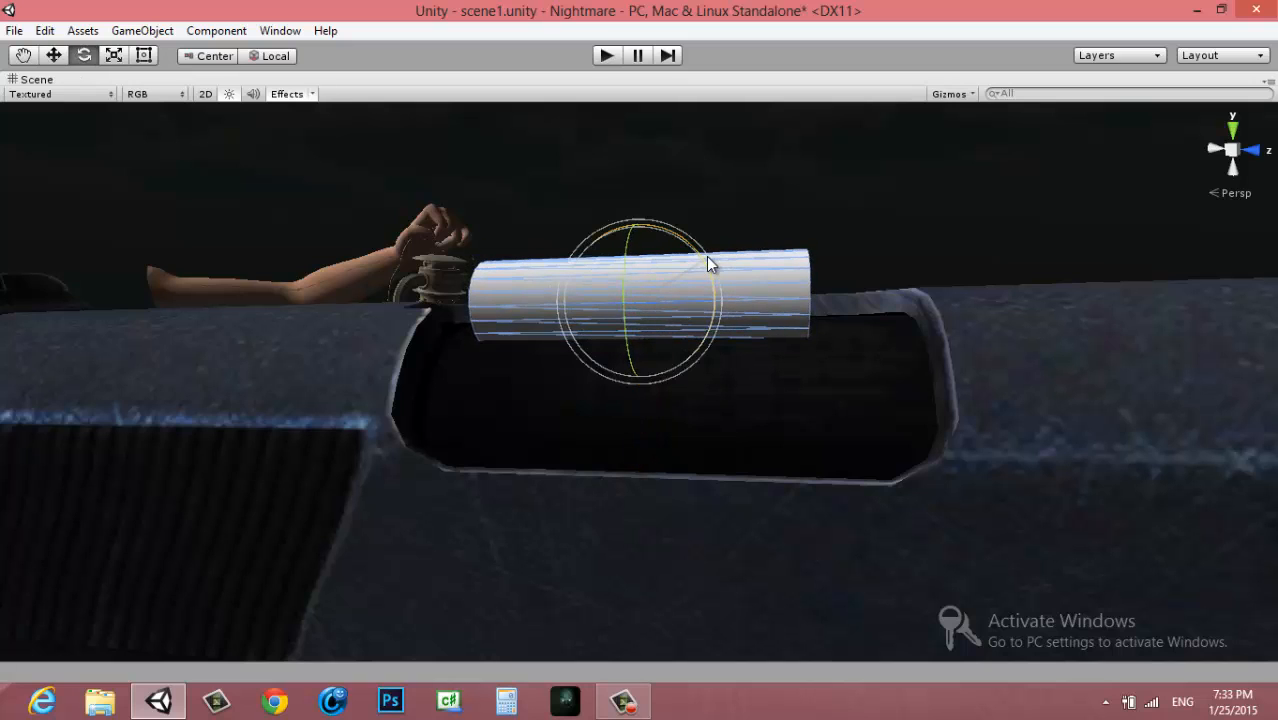
key("w")
left_click_drag(708, 300, 722, 305)
Enlarge the cylinder to about 0.028 by 0.051 by 0.028 and lower it inside the slide to about Y 10.25
key("r")
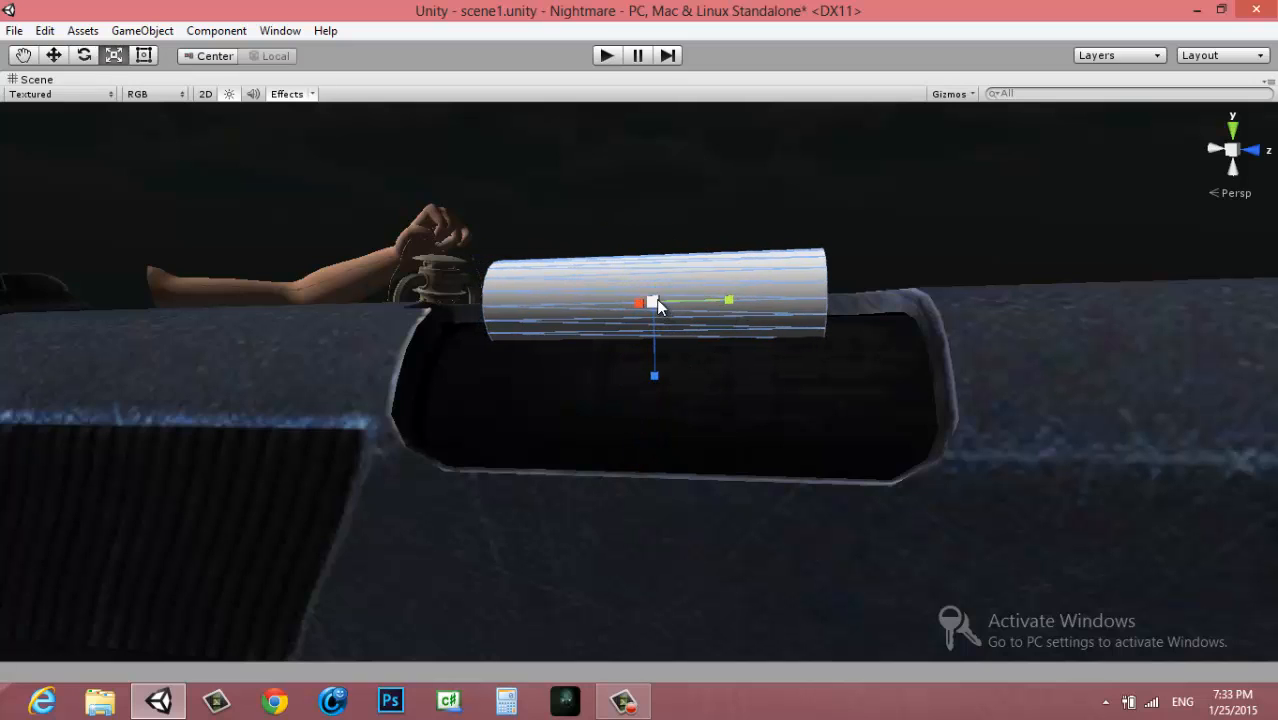
key("e")
key("w")
left_click_drag(656, 371, 1075, 543)
key("space")
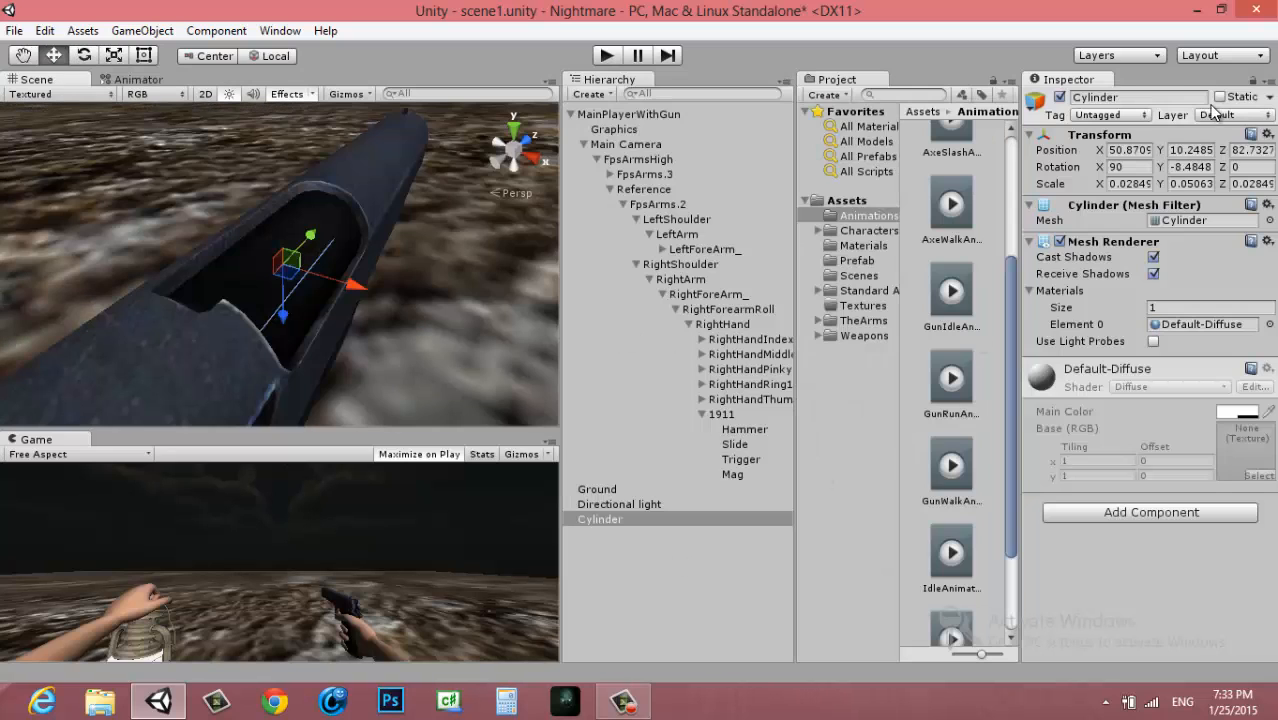
Rename the cylinder as Bullet and make it a child of the 1911 pistol
double_click(1160, 96)
type("Bullet")
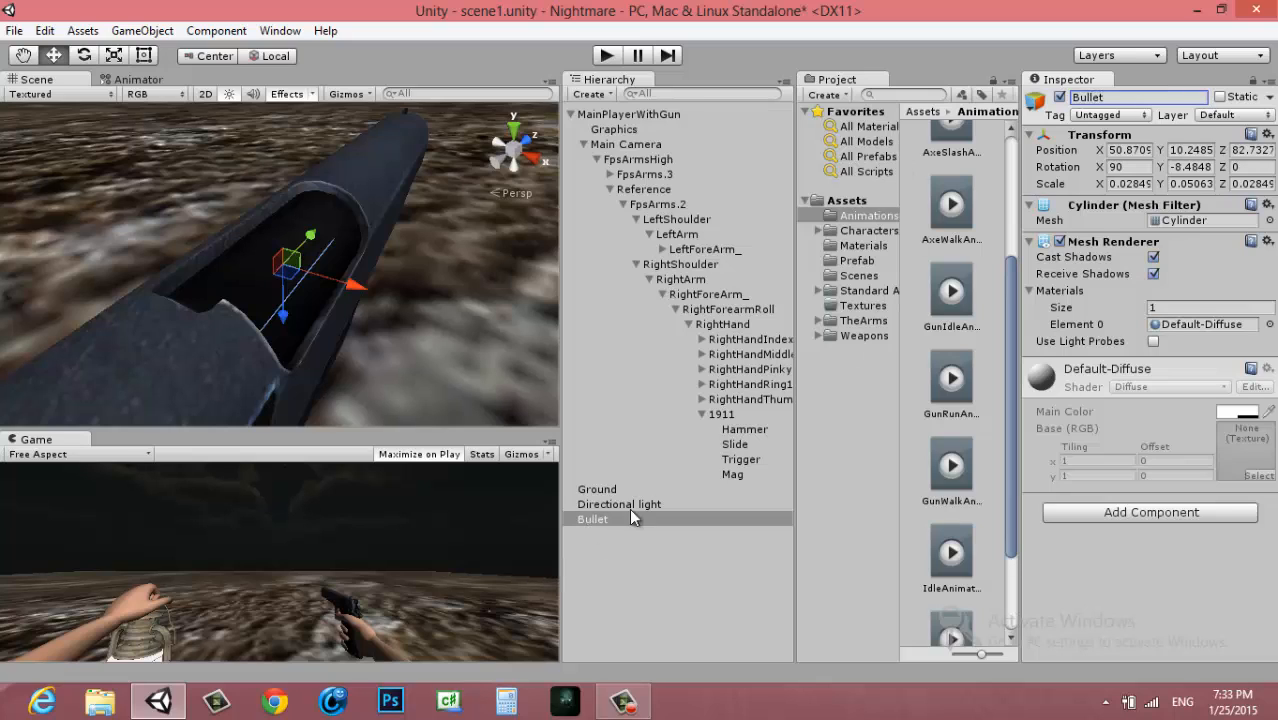
left_click_drag(586, 522, 719, 420)
Raise the Bullet above the ejection port to about local Z 6.99 and open the project's Materials folder
left_click_drag(305, 343, 149, 298, "alt")
left_click(736, 489)
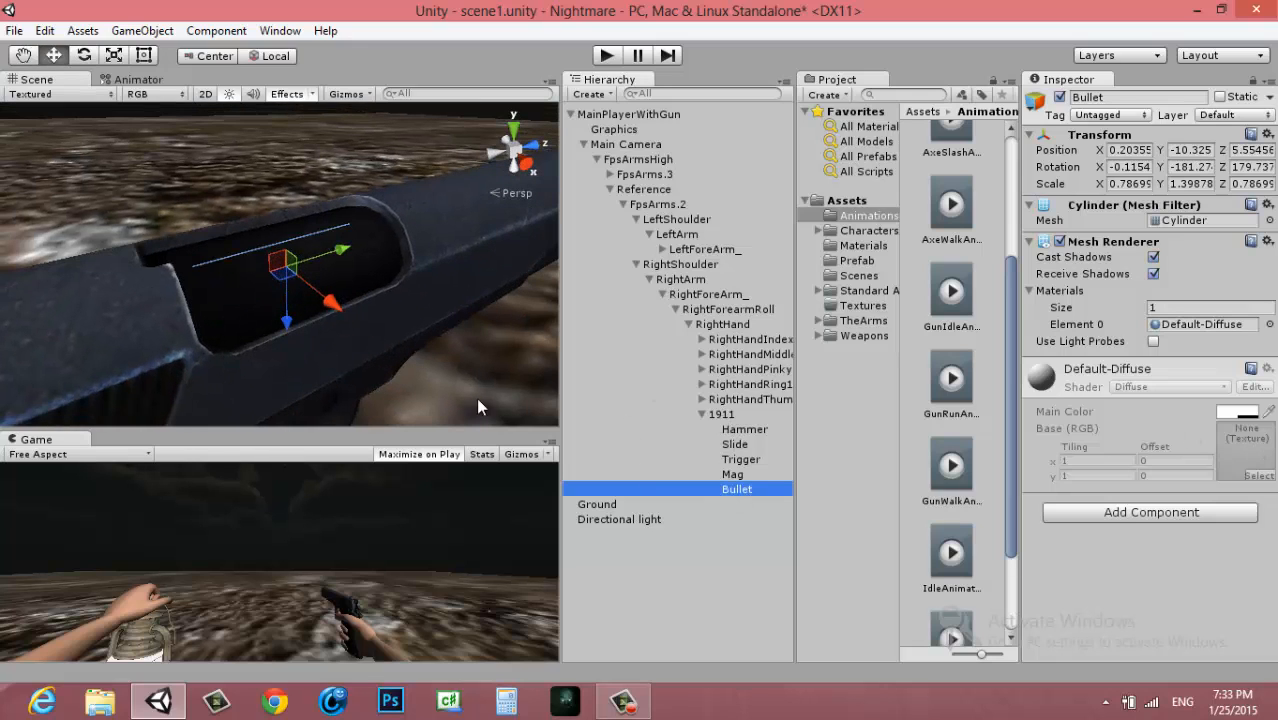
left_click_drag(290, 333, 290, 274)
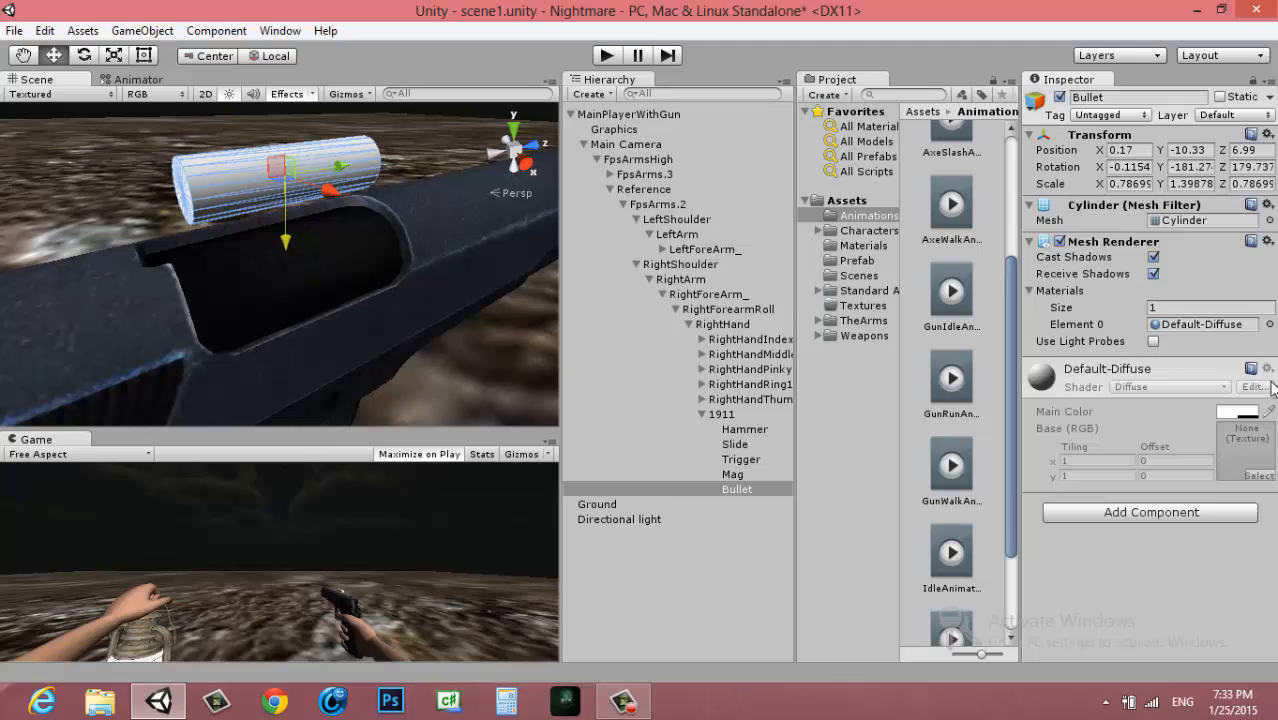
left_click(864, 246)
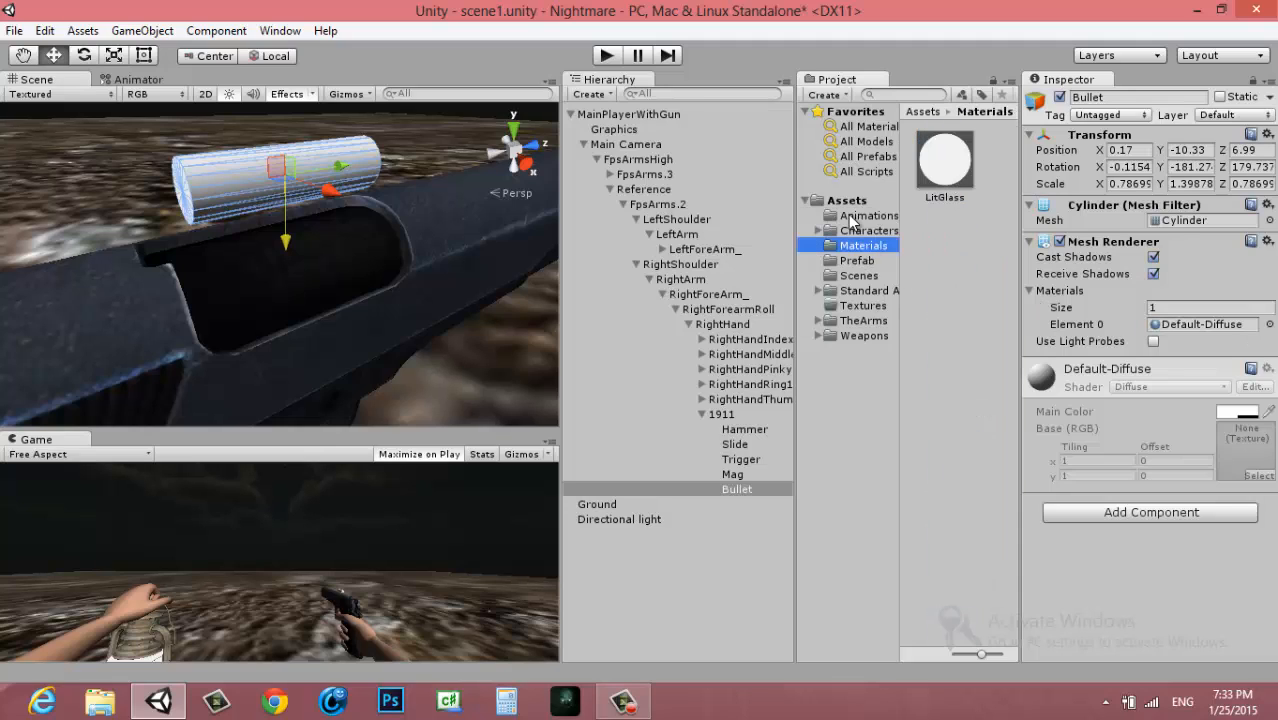
Create a new material named GoldenColor in the Materials folder
left_click(838, 97)
left_click(838, 97)
left_click(839, 97)
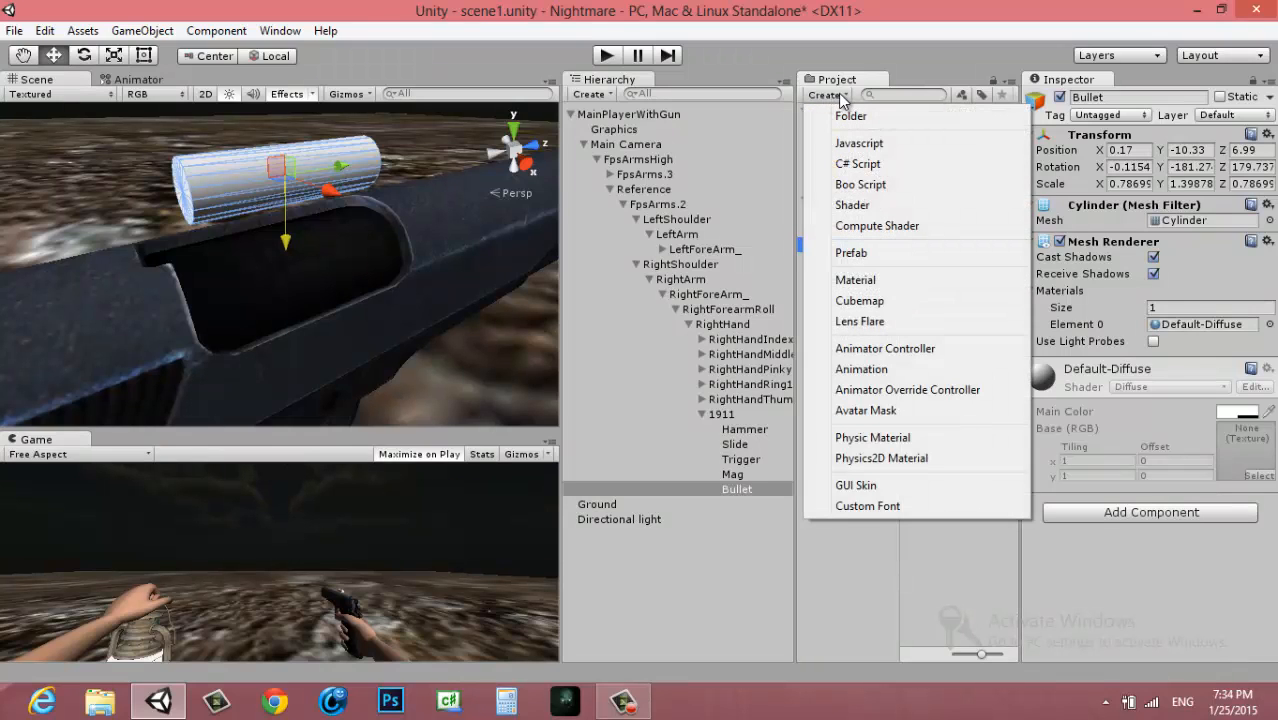
left_click(980, 280)
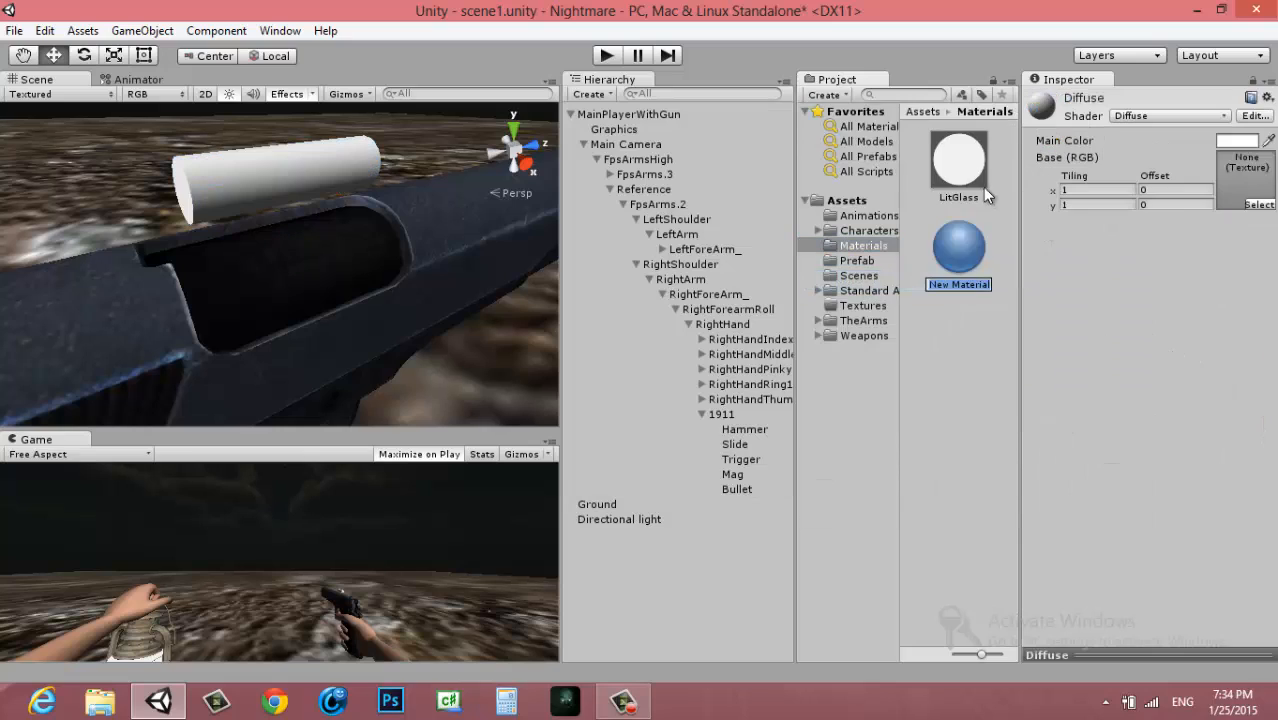
type("Golden")
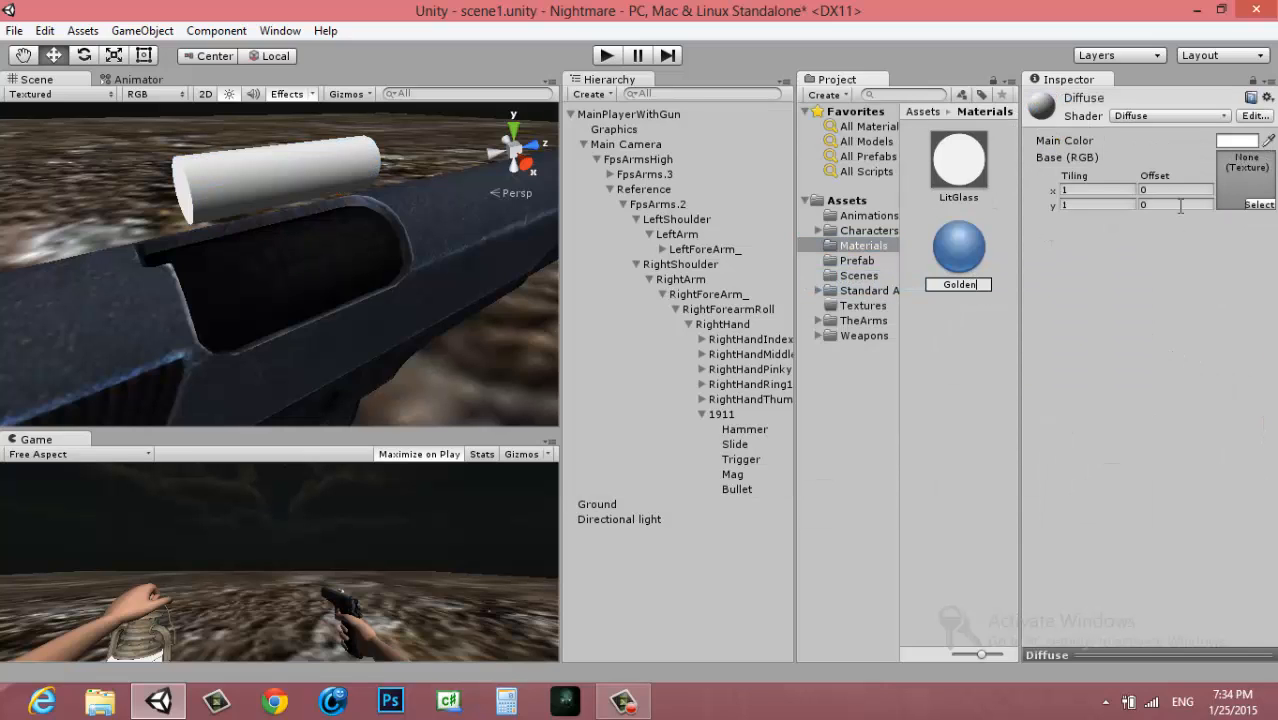
type("Color")
key("Return")
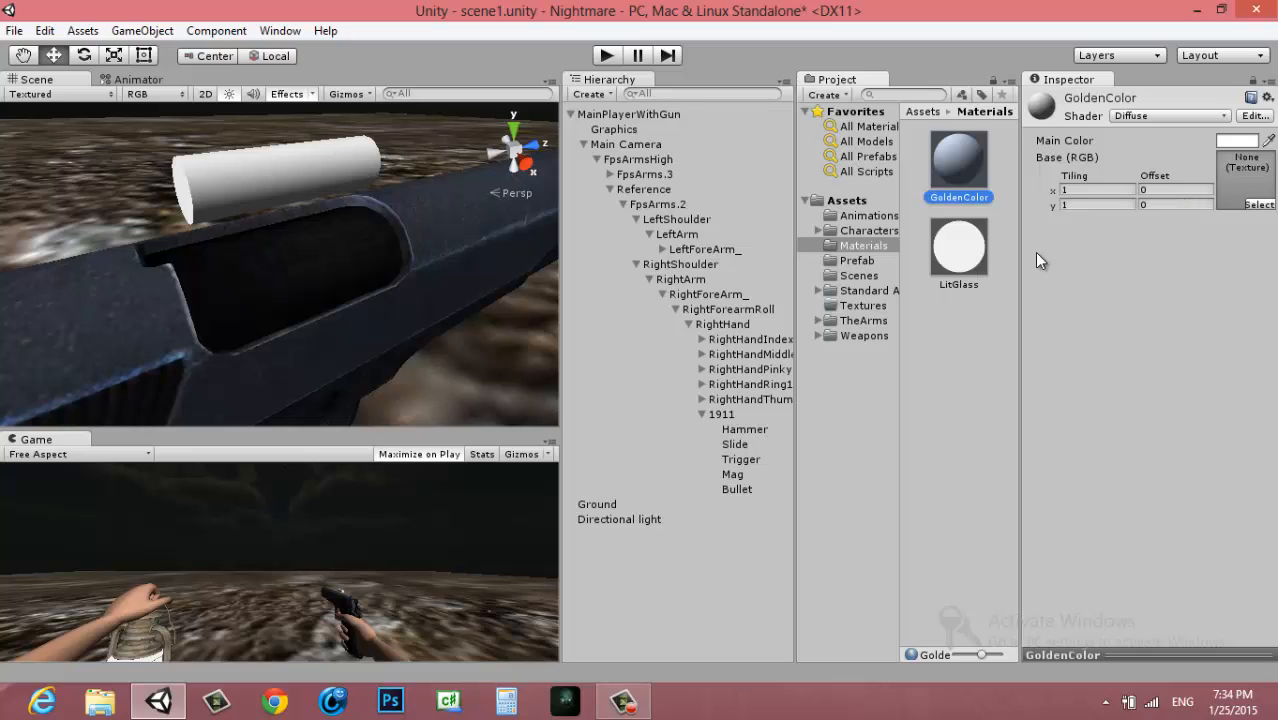
Apply the GoldenColor material to the Bullet cylinder and leave its base texture set to None
left_click_drag(717, 158, 357, 165)
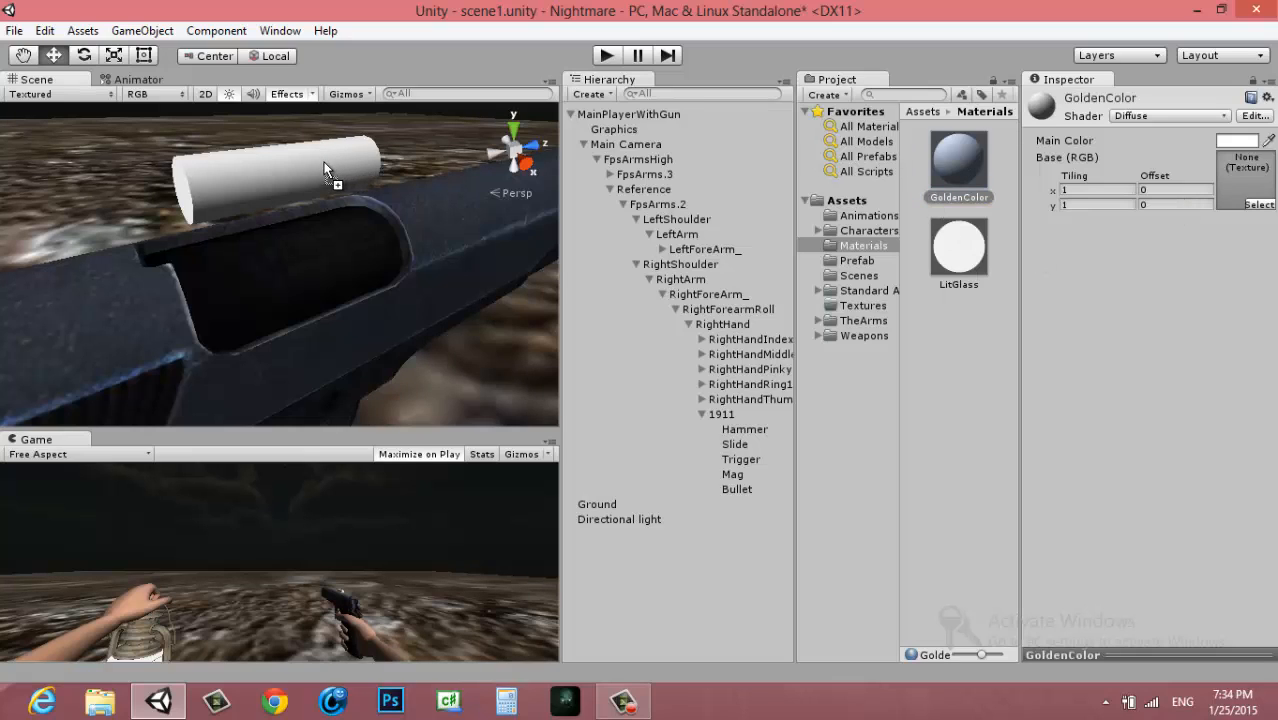
left_click_drag(182, 163, 226, 165)
left_click(1262, 204)
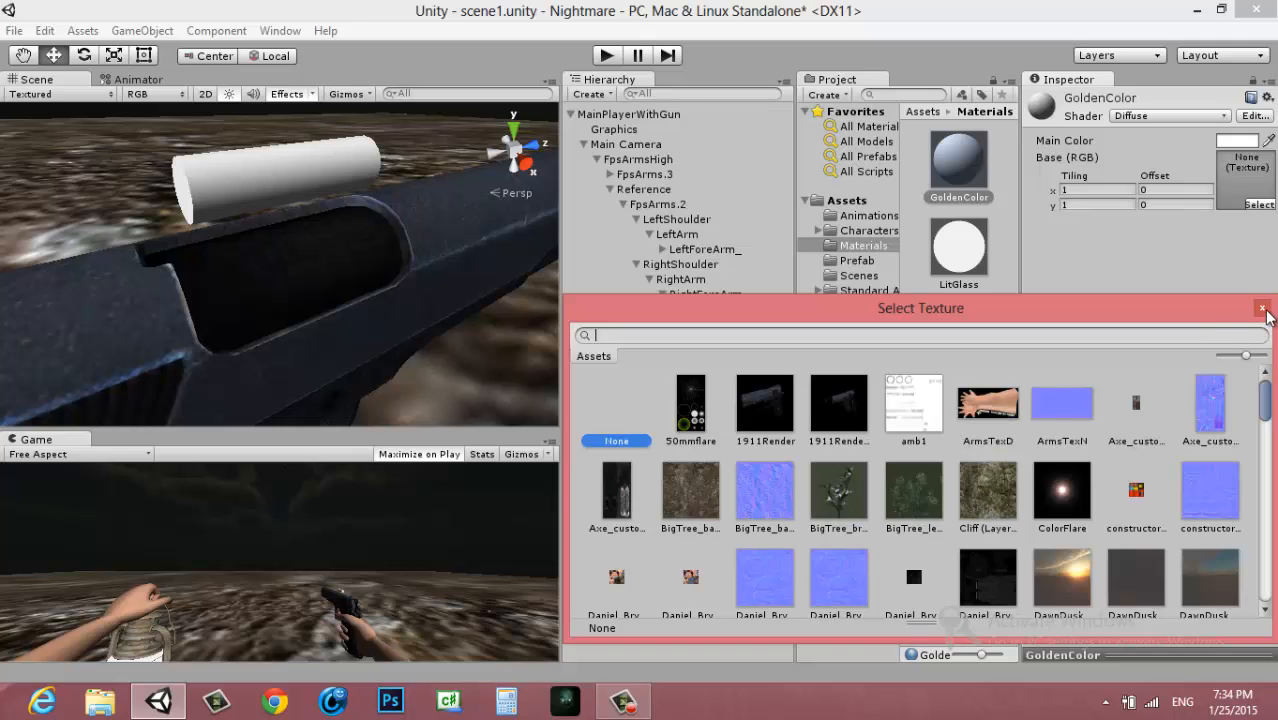
left_click(1262, 308)
Set GoldenColor's main color to a bright, saturated yellow
left_click(1236, 141)
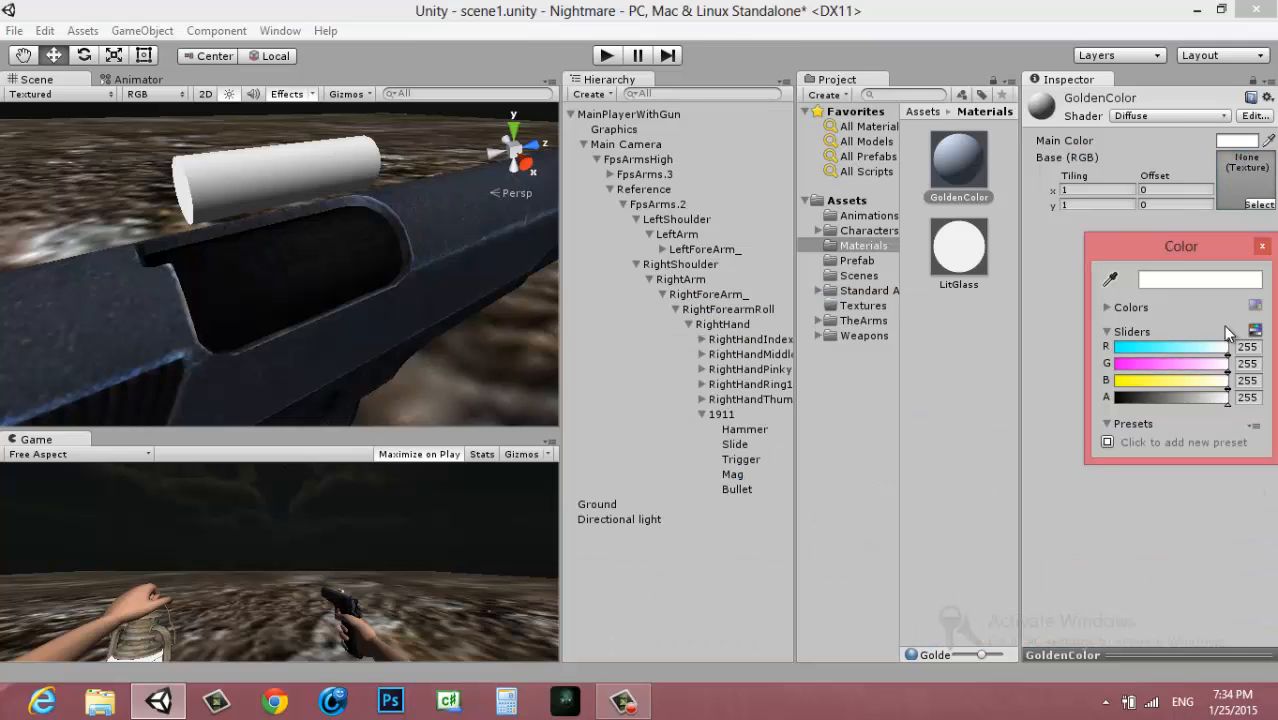
left_click(1107, 308)
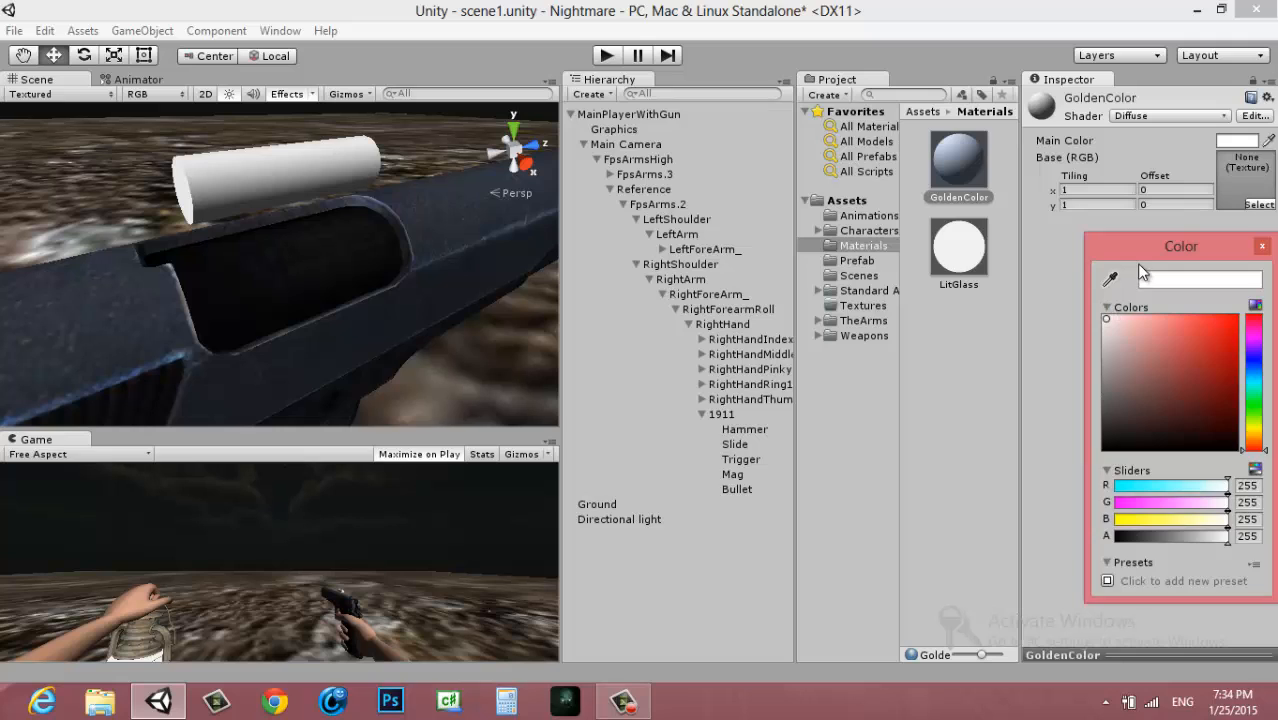
left_click_drag(1145, 246, 1008, 238)
left_click(1116, 419)
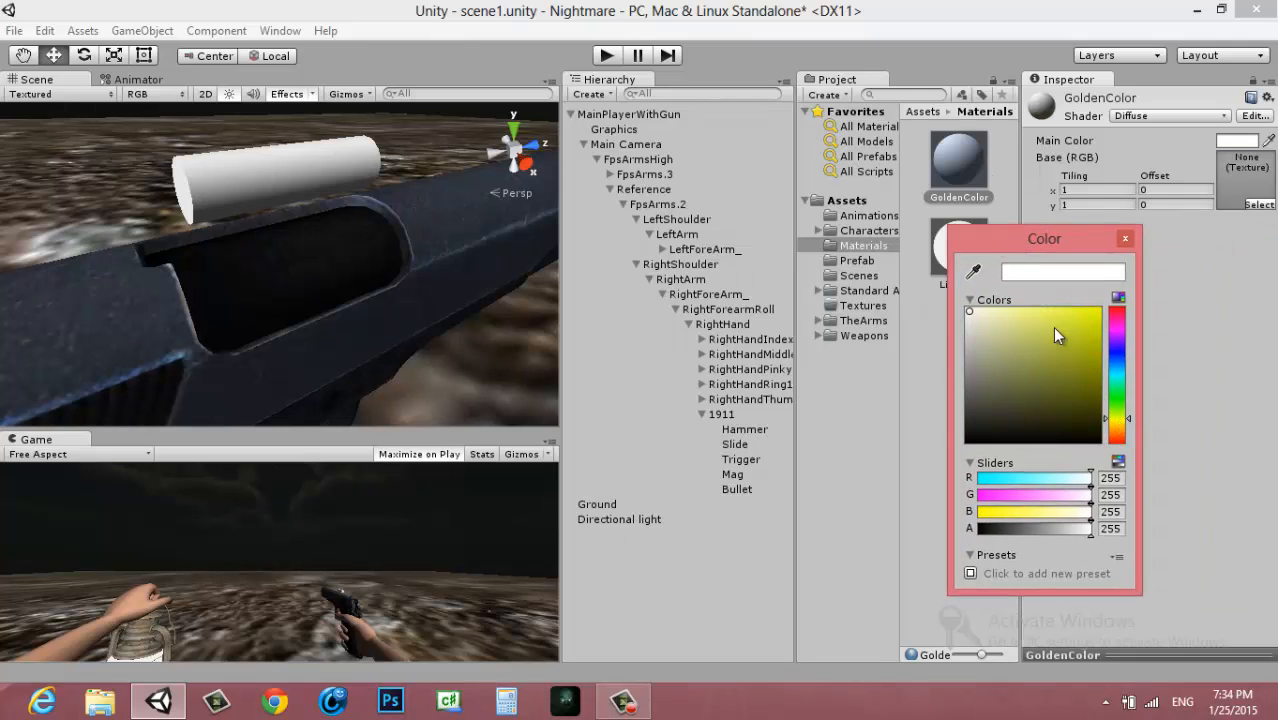
left_click_drag(1094, 313, 1109, 298)
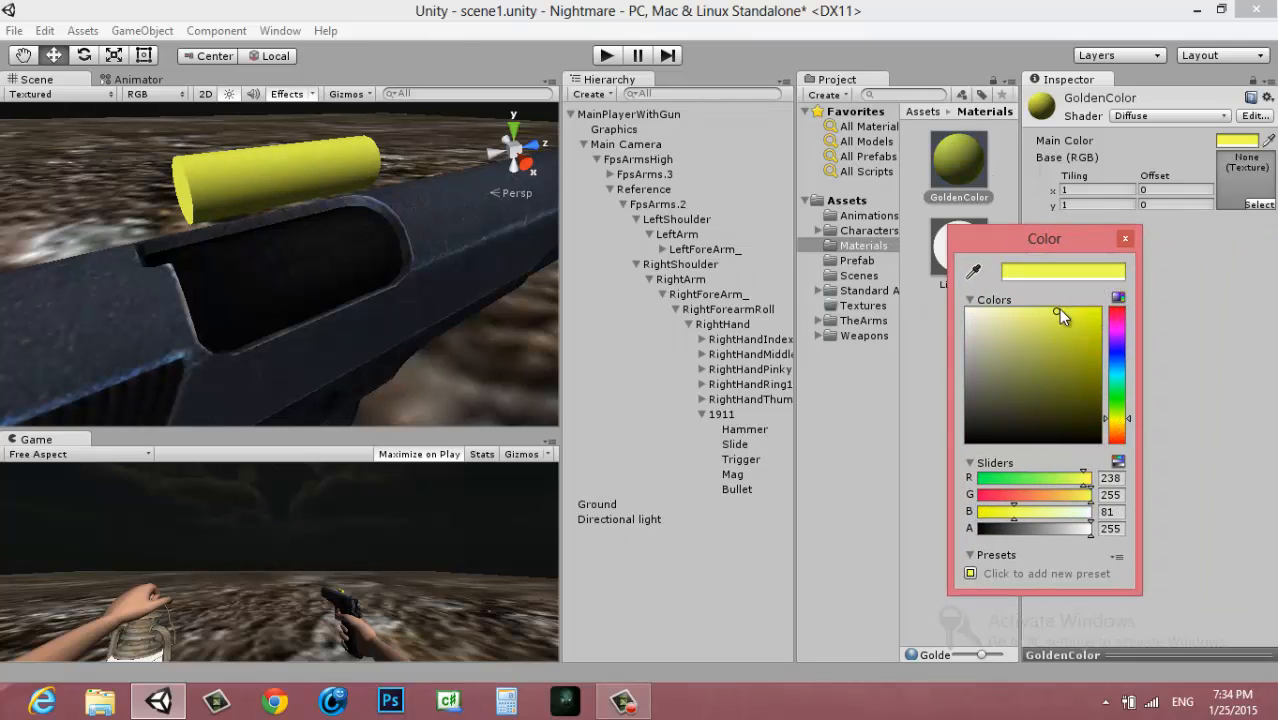
left_click(1125, 238)
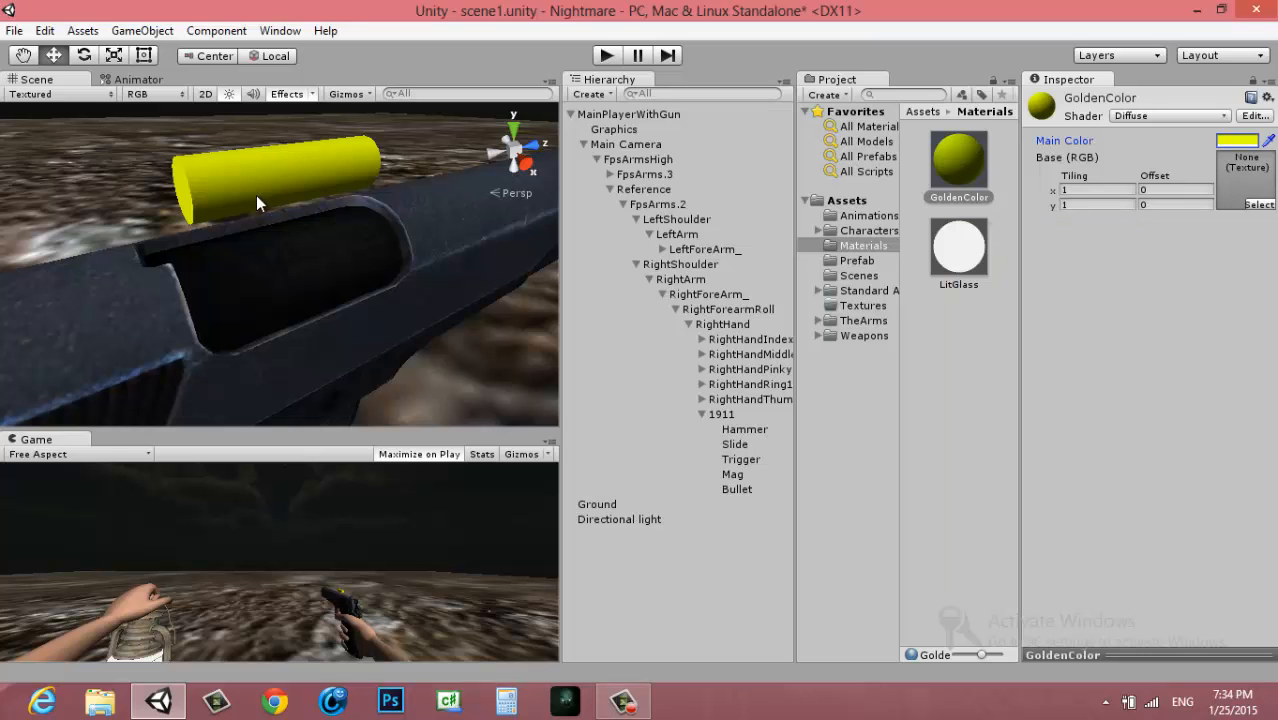
Switch GoldenColor to the Specular shader, lighten its specular color and raise the shininess to maximum
left_click_drag(256, 195, 331, 258, "alt")
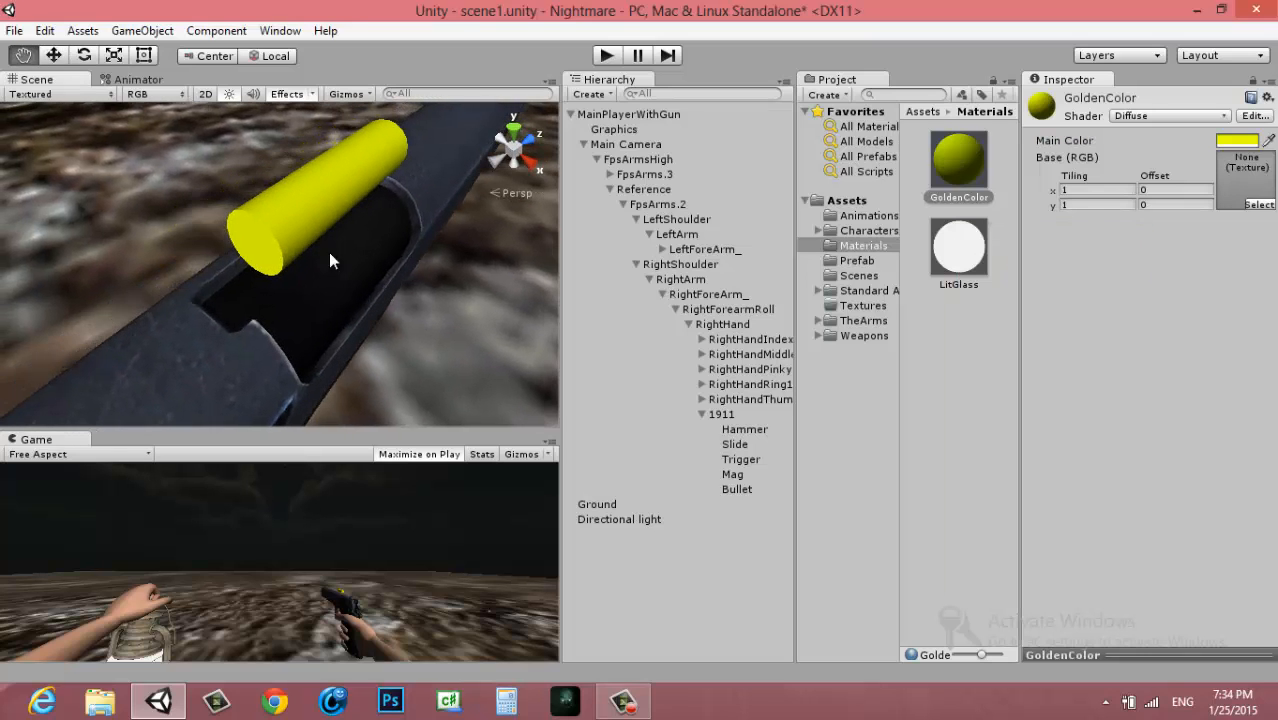
left_click(1218, 118)
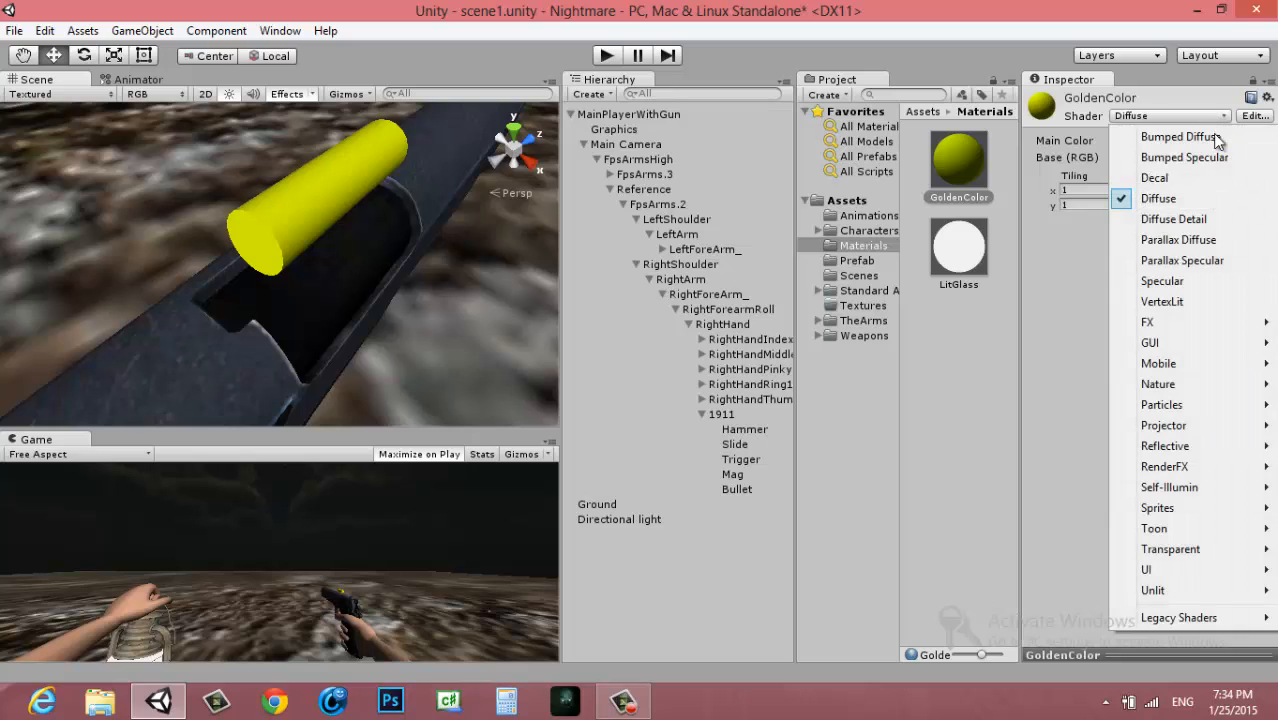
left_click(1177, 281)
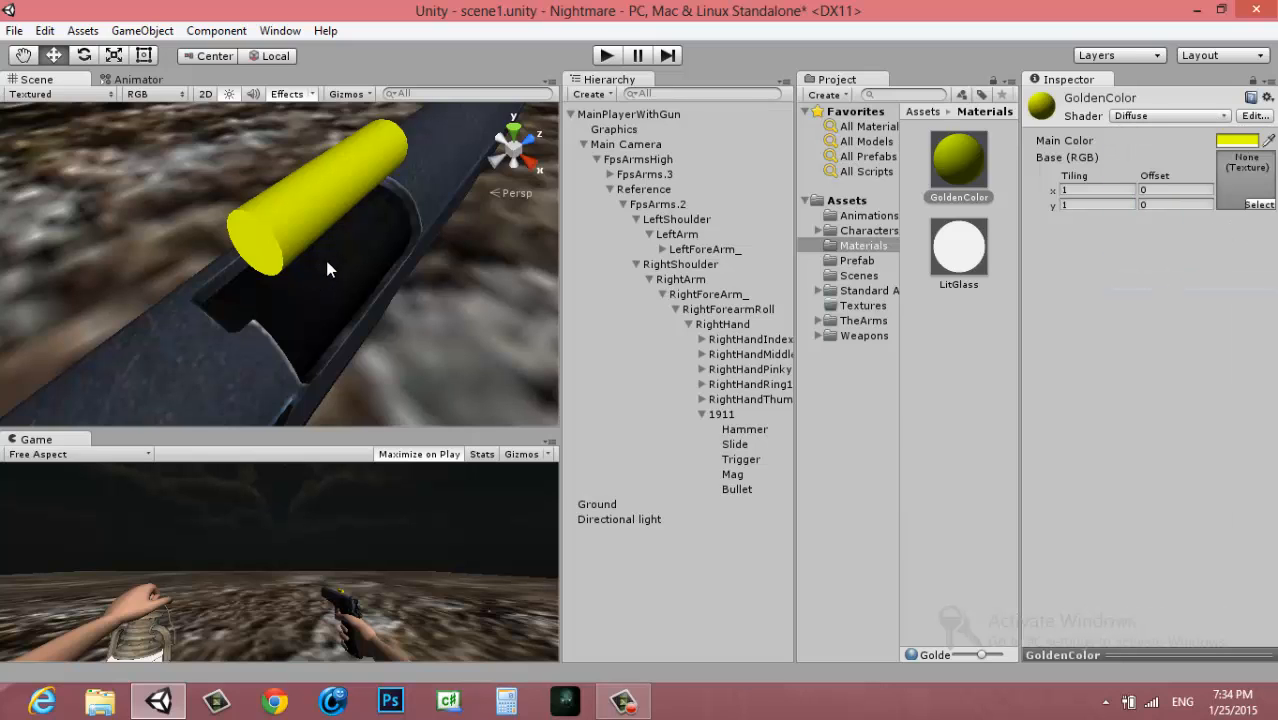
left_click_drag(330, 268, 272, 266, "alt")
left_click(1238, 158)
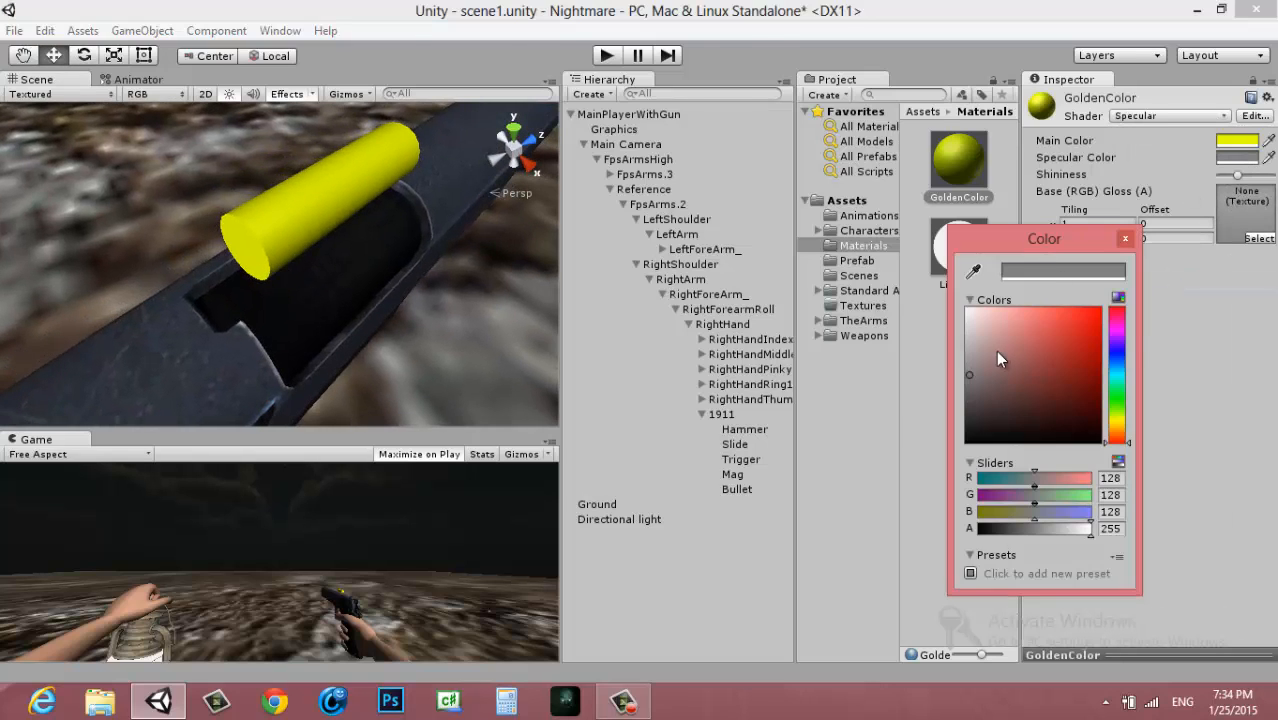
left_click_drag(1236, 174, 1274, 176)
left_click_drag(310, 235, 790, 232, "alt")
Set GoldenColor's specular color to pure white (255, 255, 255) and its main color to about RGB 219, 242, 0
left_click(1237, 157)
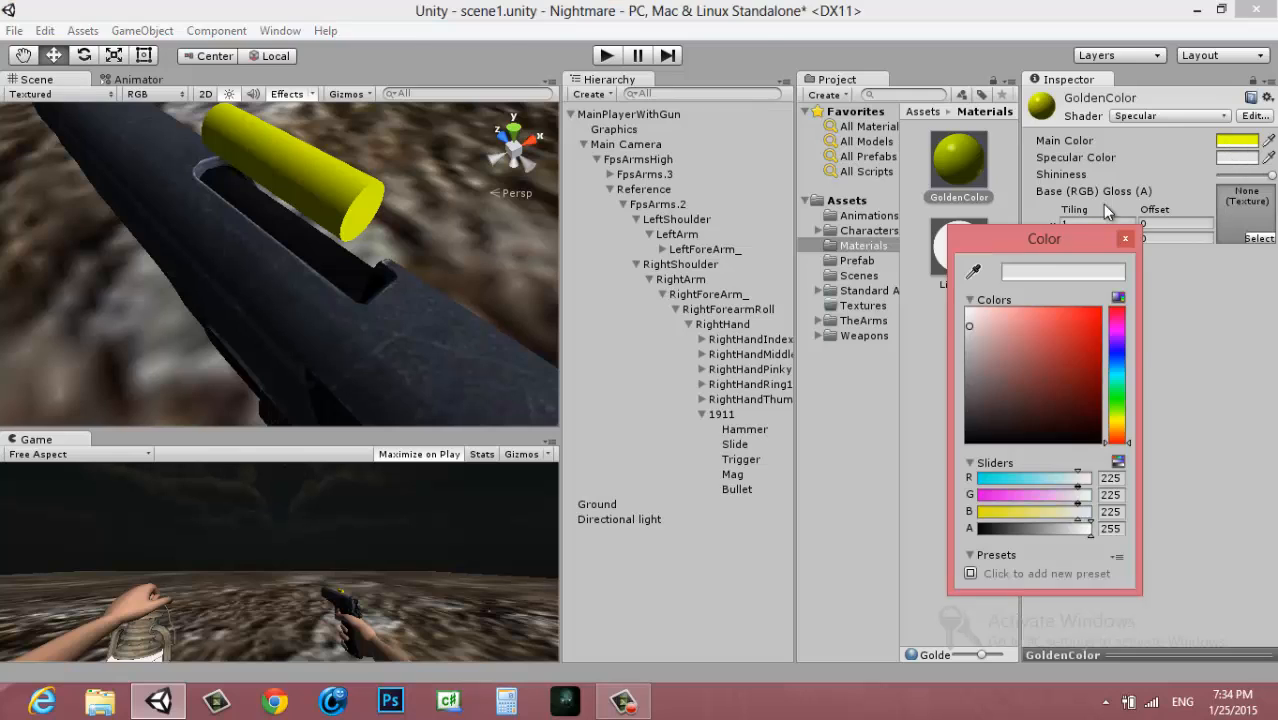
left_click_drag(972, 364, 942, 312)
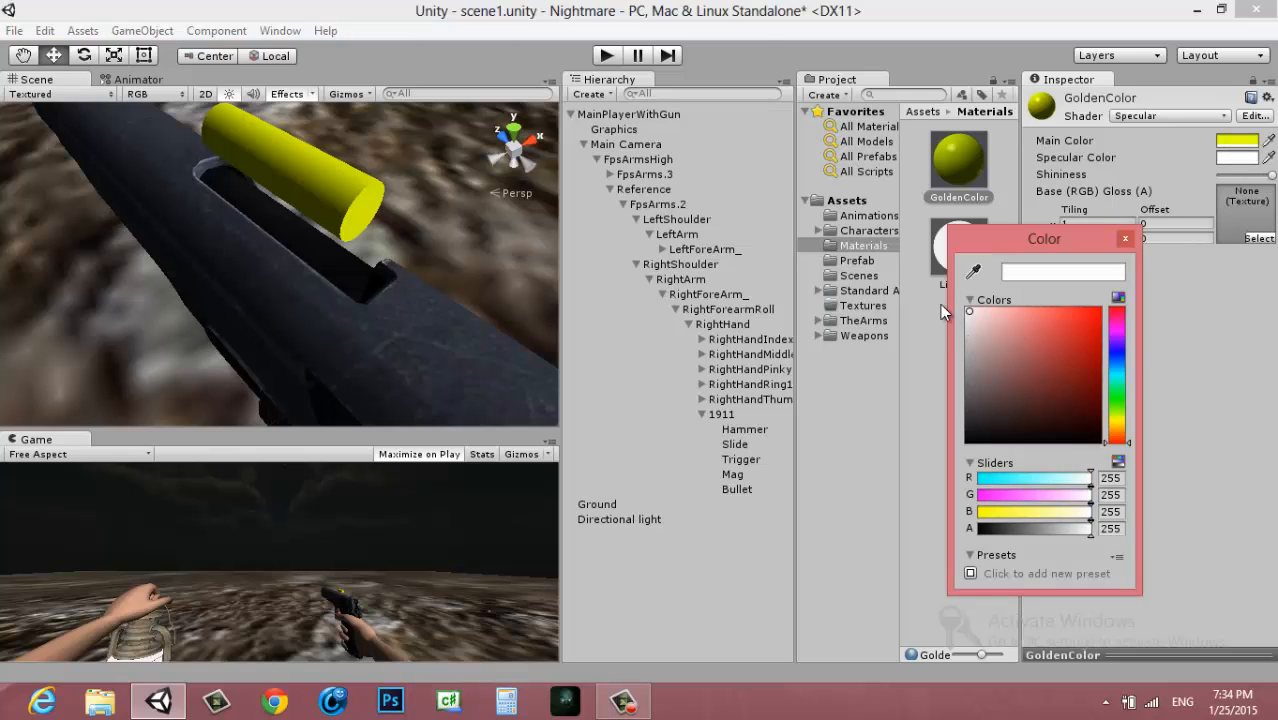
left_click(1125, 240)
left_click(1237, 140)
mouse_move(1035, 323)
left_mouse_down()
mouse_move(1095, 365)
mouse_move(1098, 391)
mouse_move(1100, 309)
left_mouse_up()
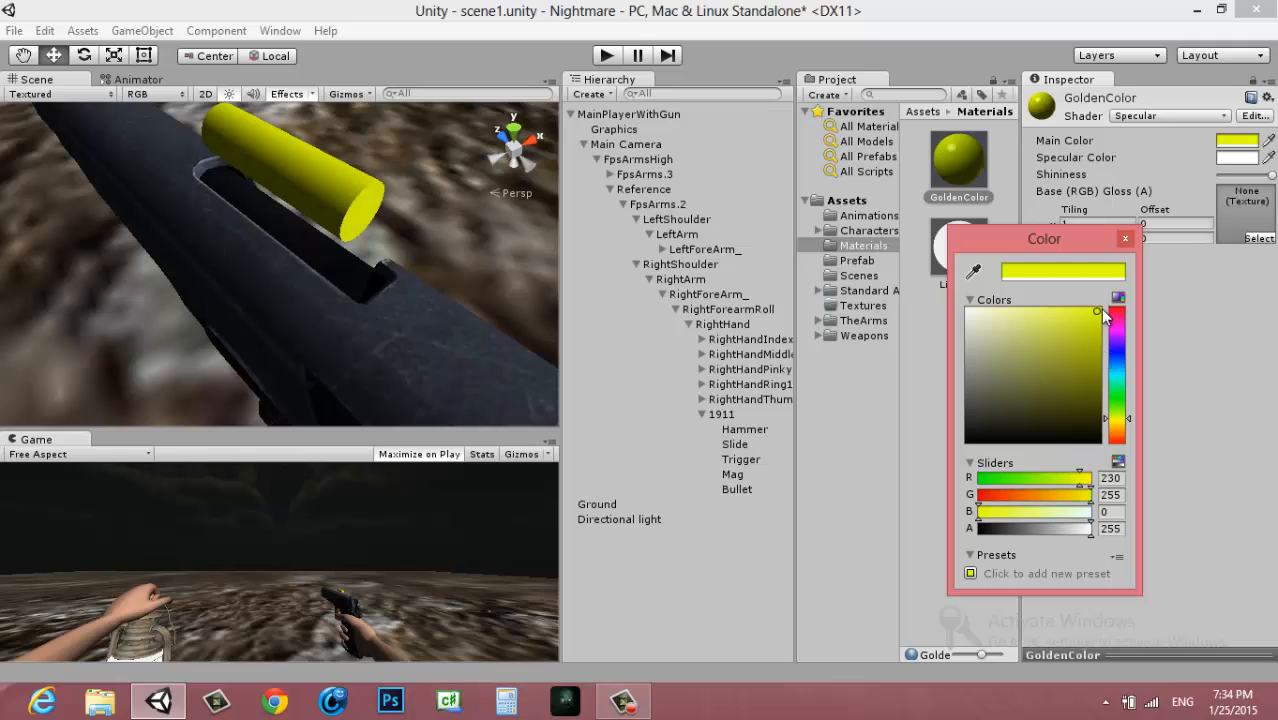
left_click(1127, 237)
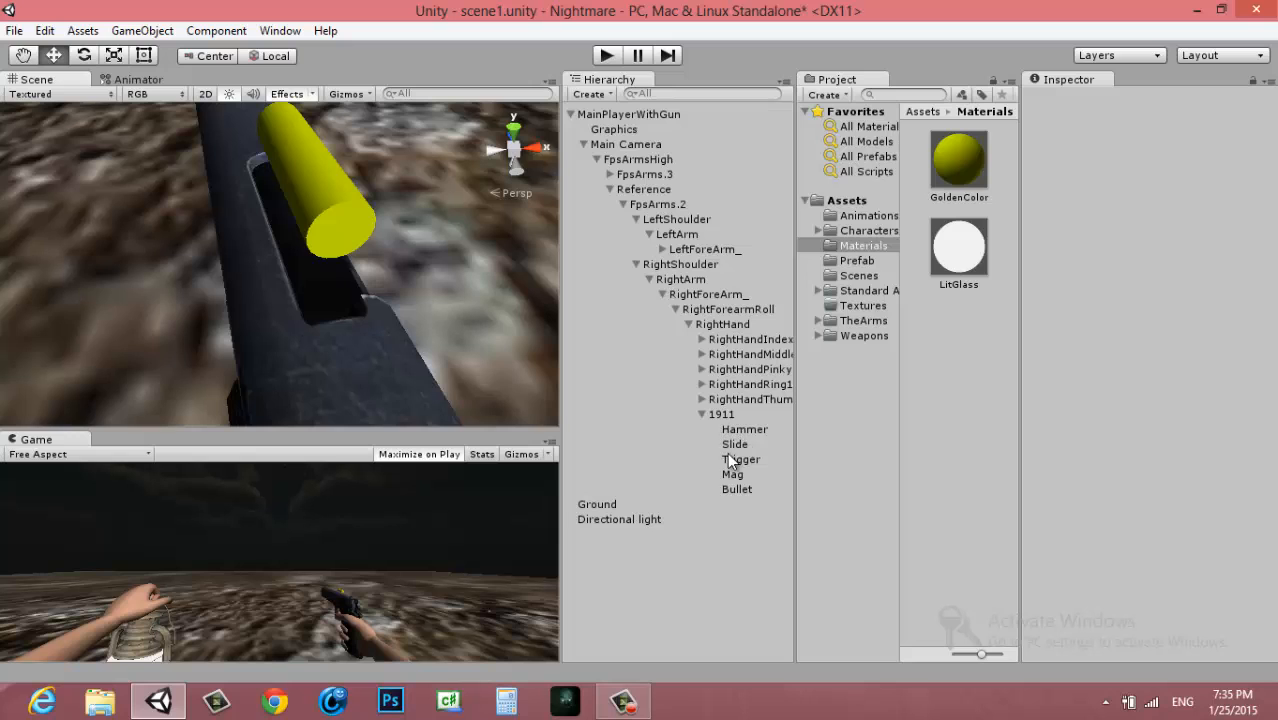
Lower the Bullet back inside the slide to about local Z 5.62
double_click(737, 489)
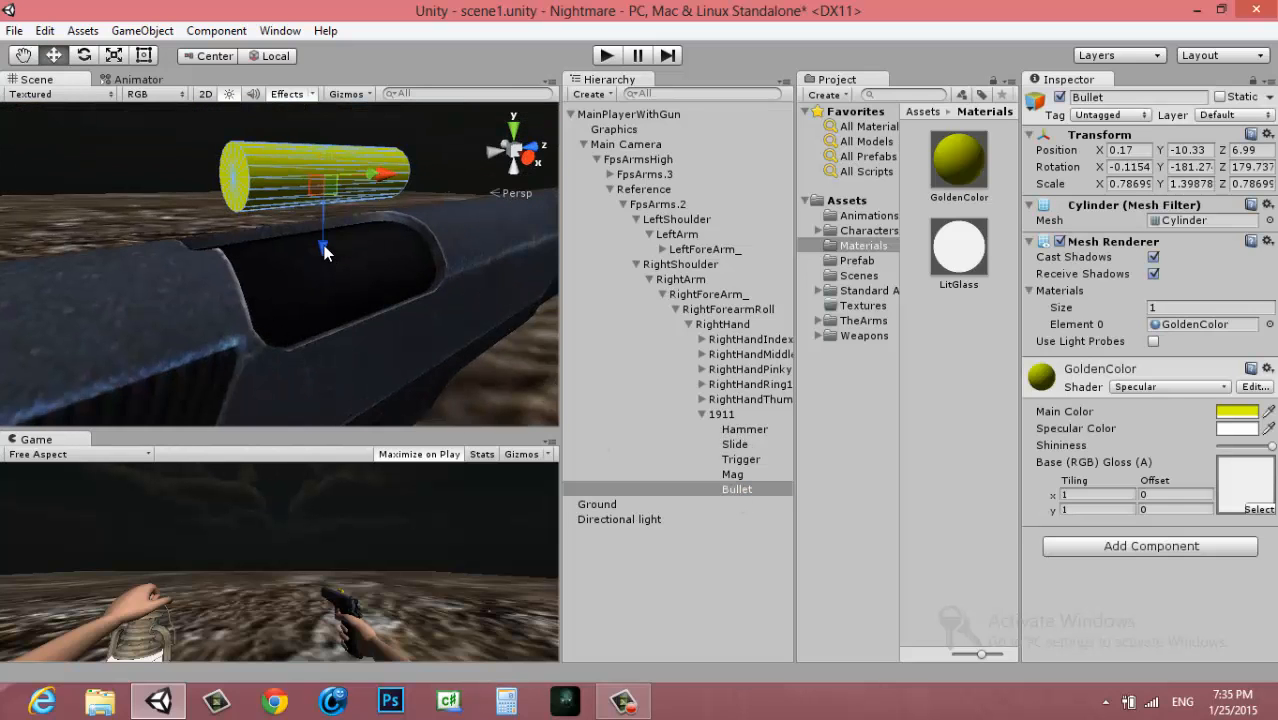
left_click_drag(323, 245, 332, 280)
left_click_drag(410, 265, 382, 305, "alt")
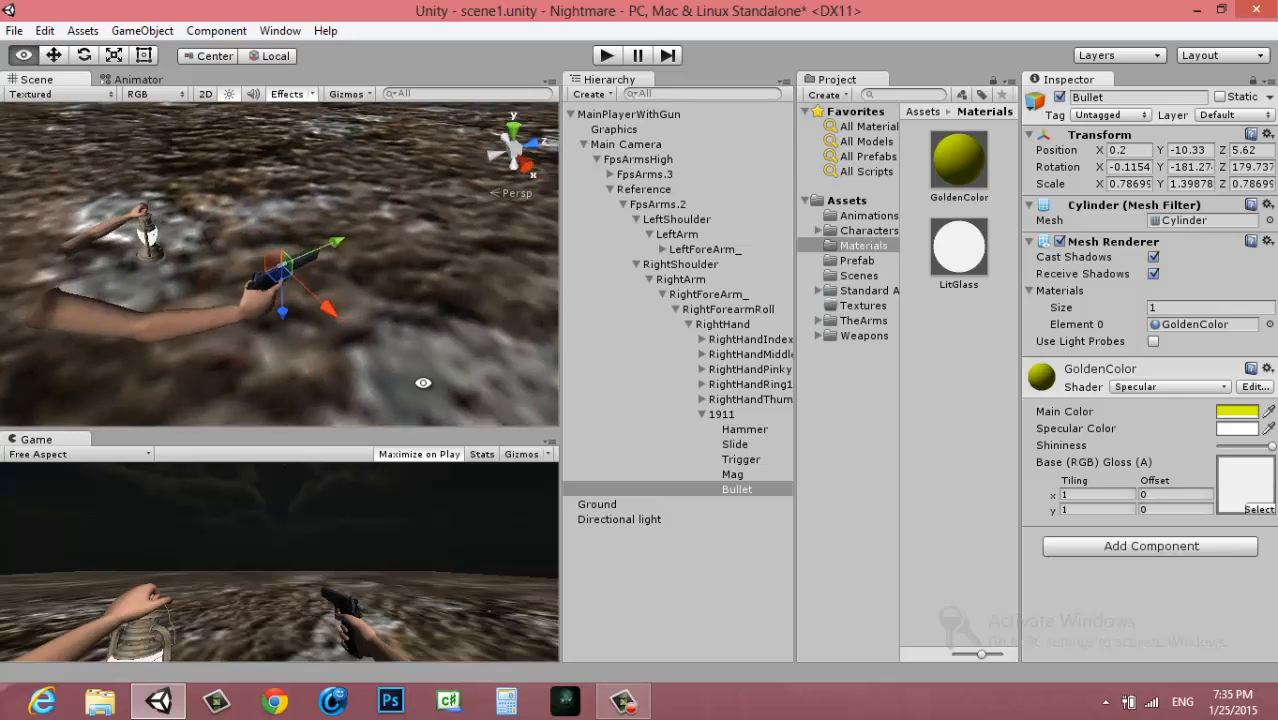
Move Slide and Bullet together out of the 1911 pistol so they become direct children of RightHand
double_click(705, 415)
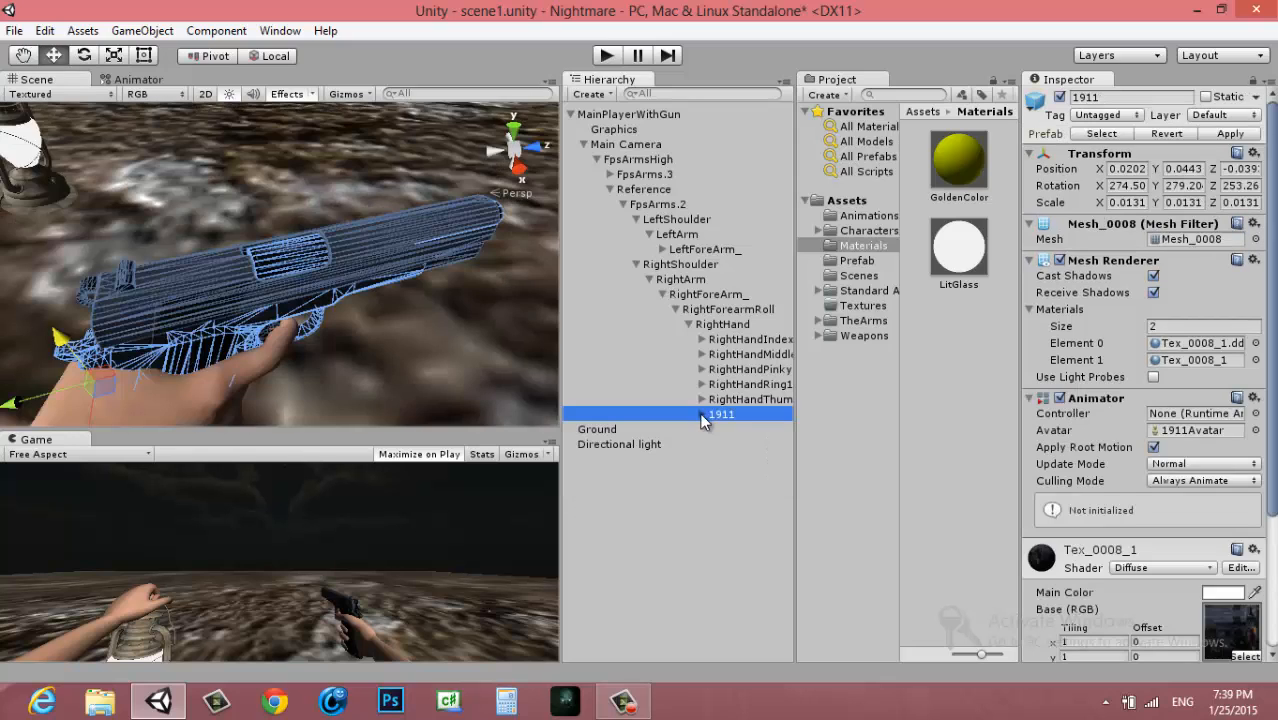
left_click(728, 402)
left_click(712, 415)
scroll(265, 358, "down", 10)
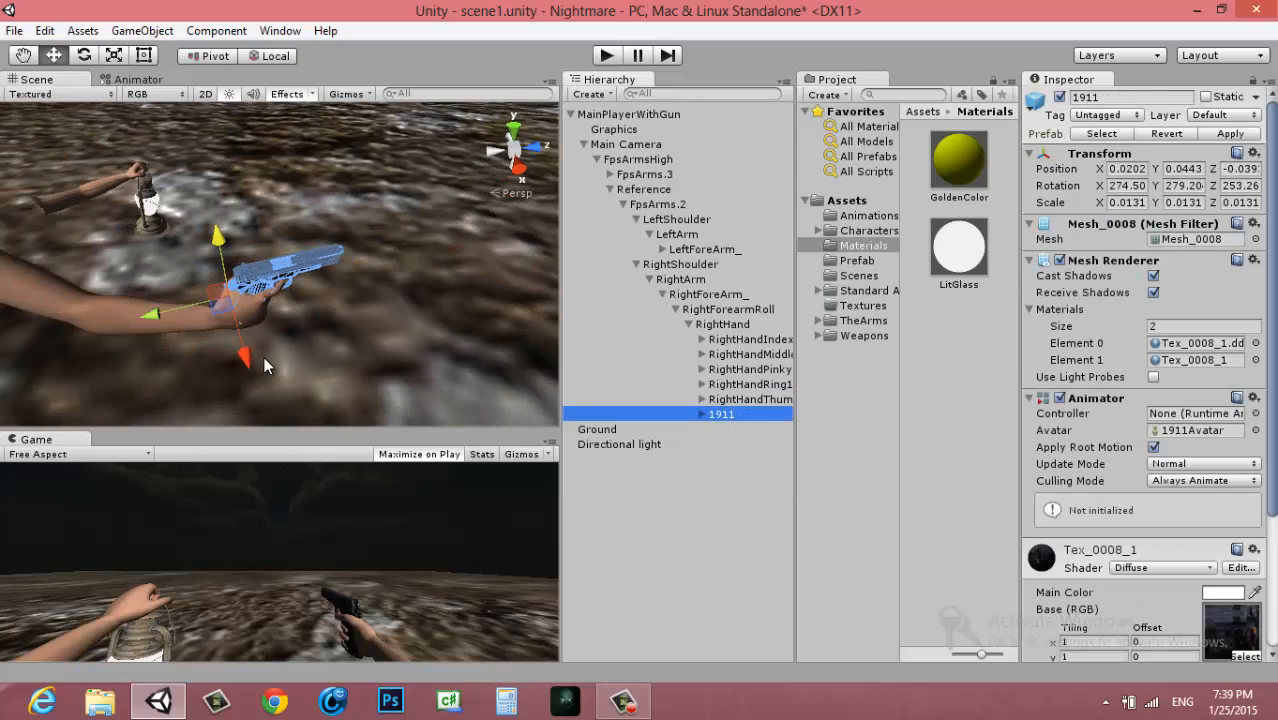
scroll(386, 354, "up", 5)
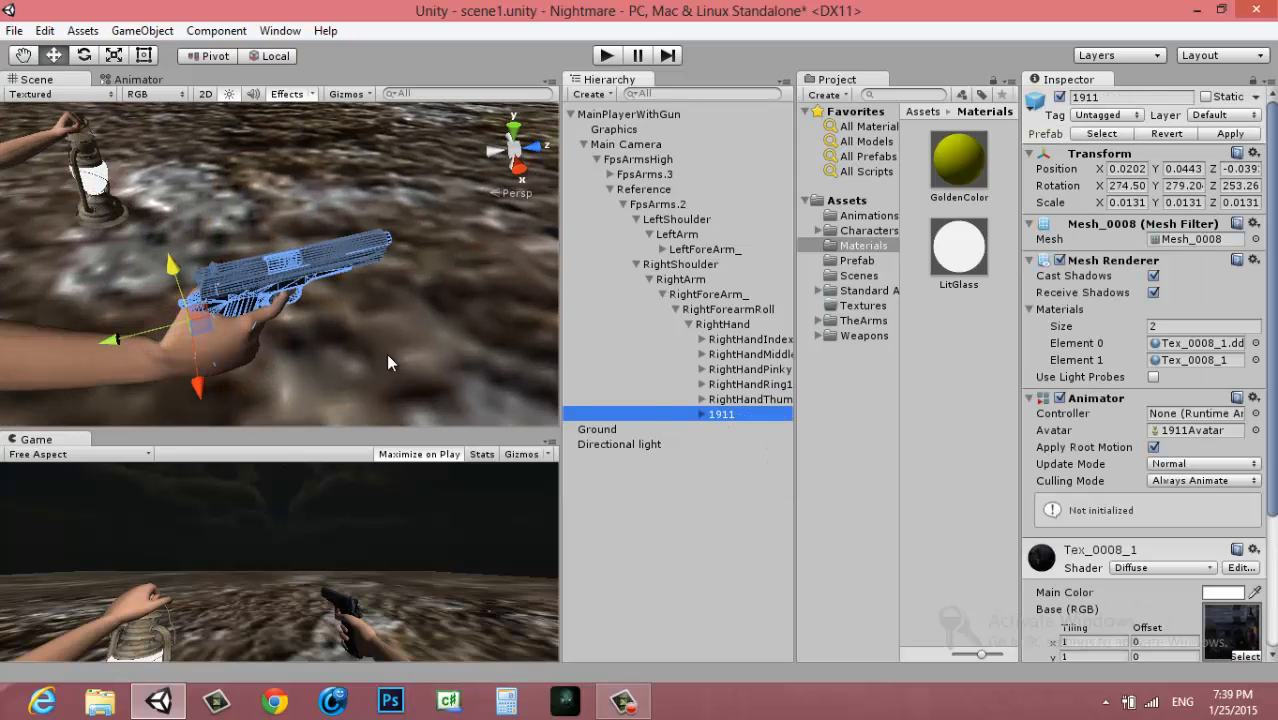
left_click(702, 413)
left_click(737, 446)
left_click(740, 488)
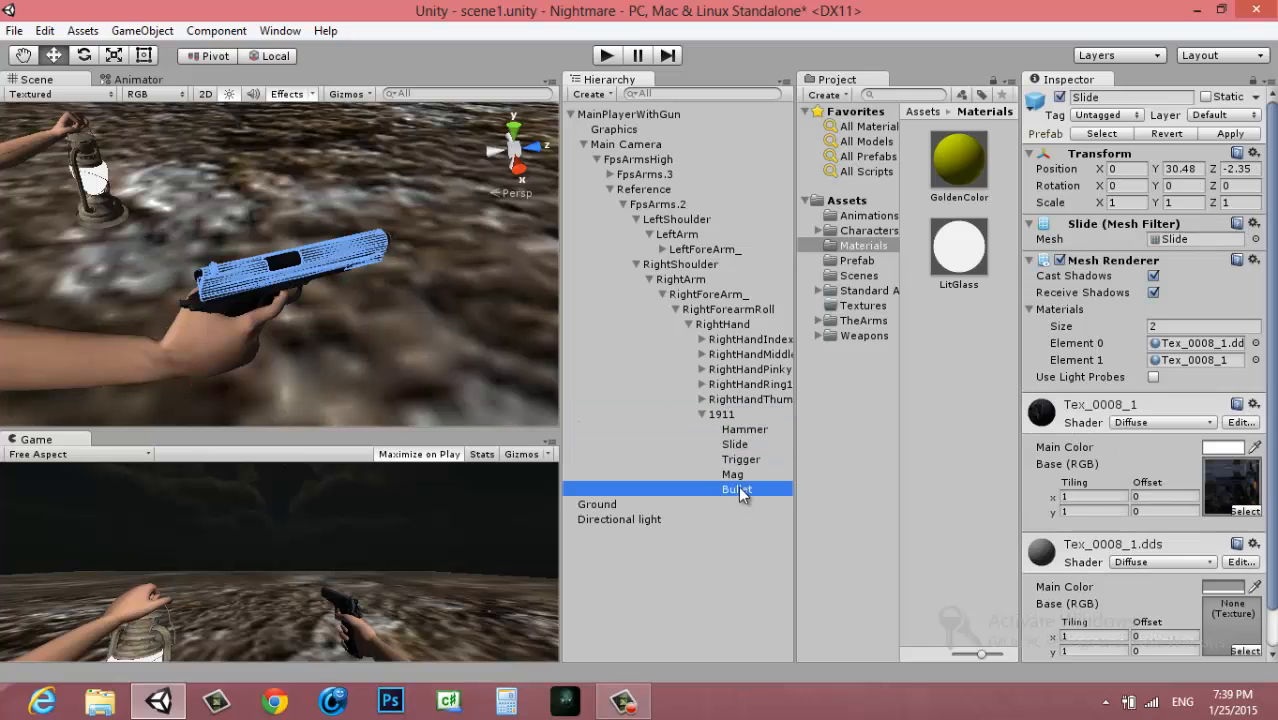
left_click(742, 446)
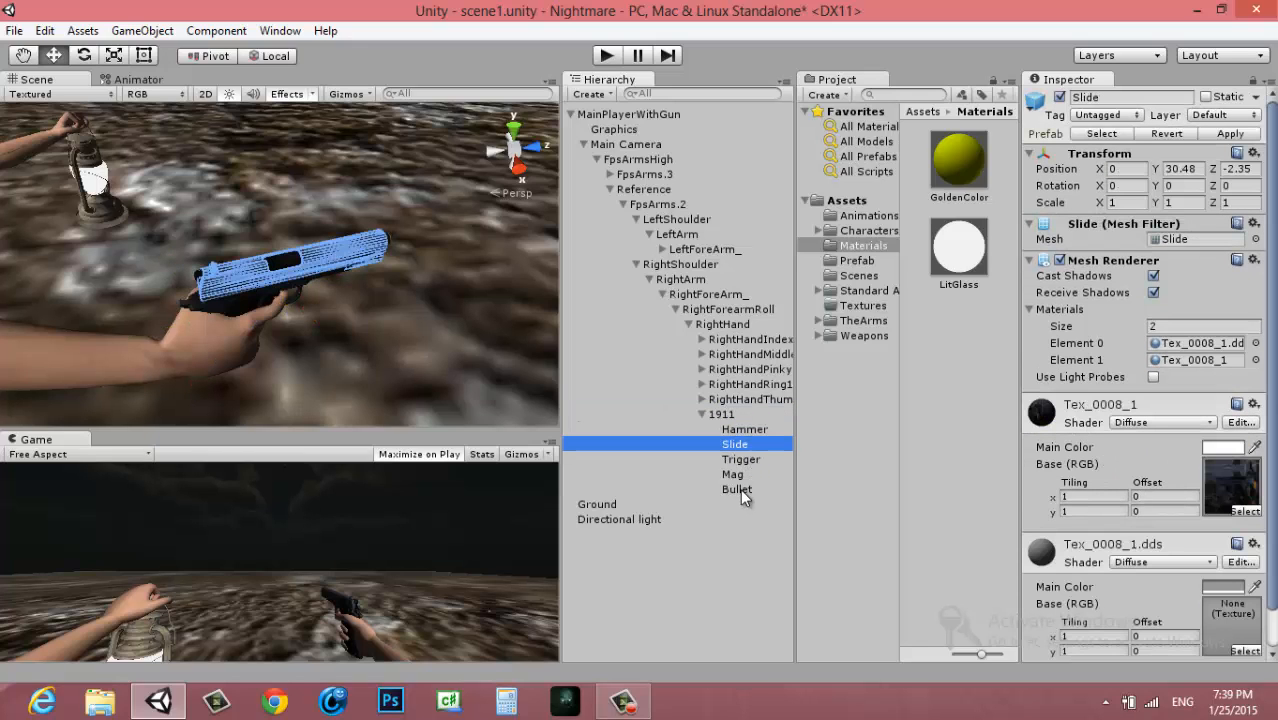
left_click(733, 474)
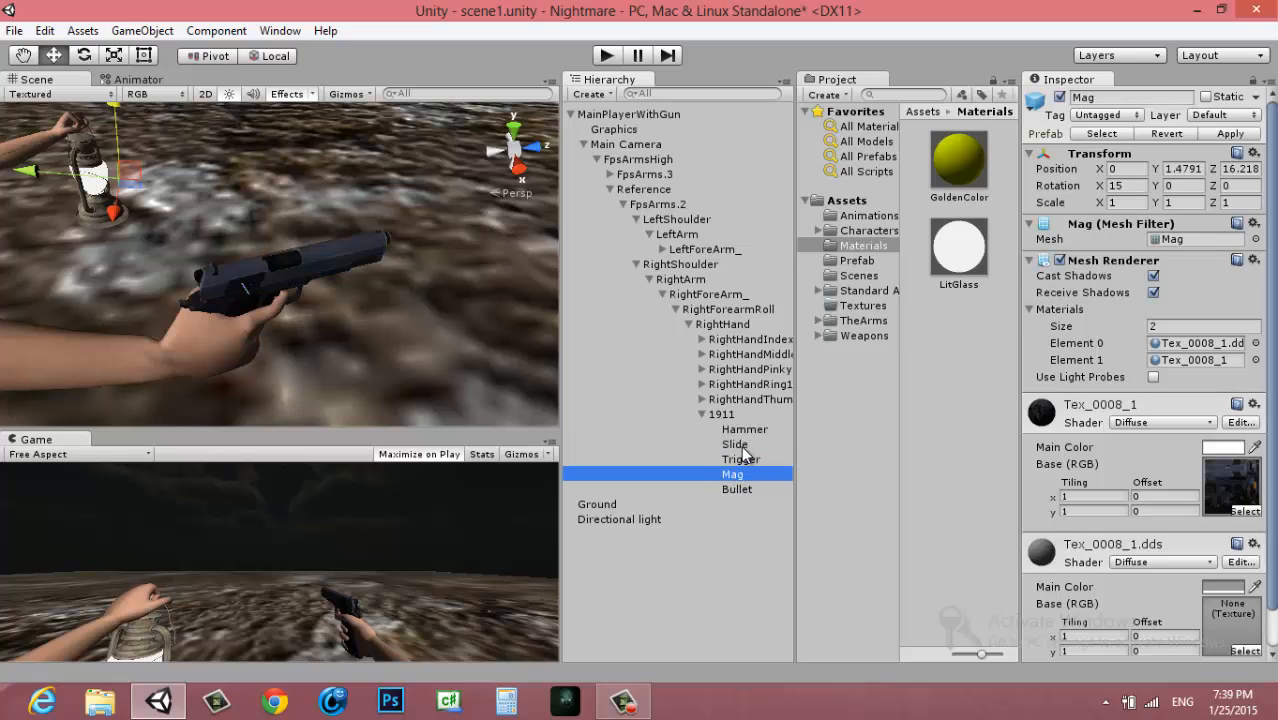
left_click(738, 444)
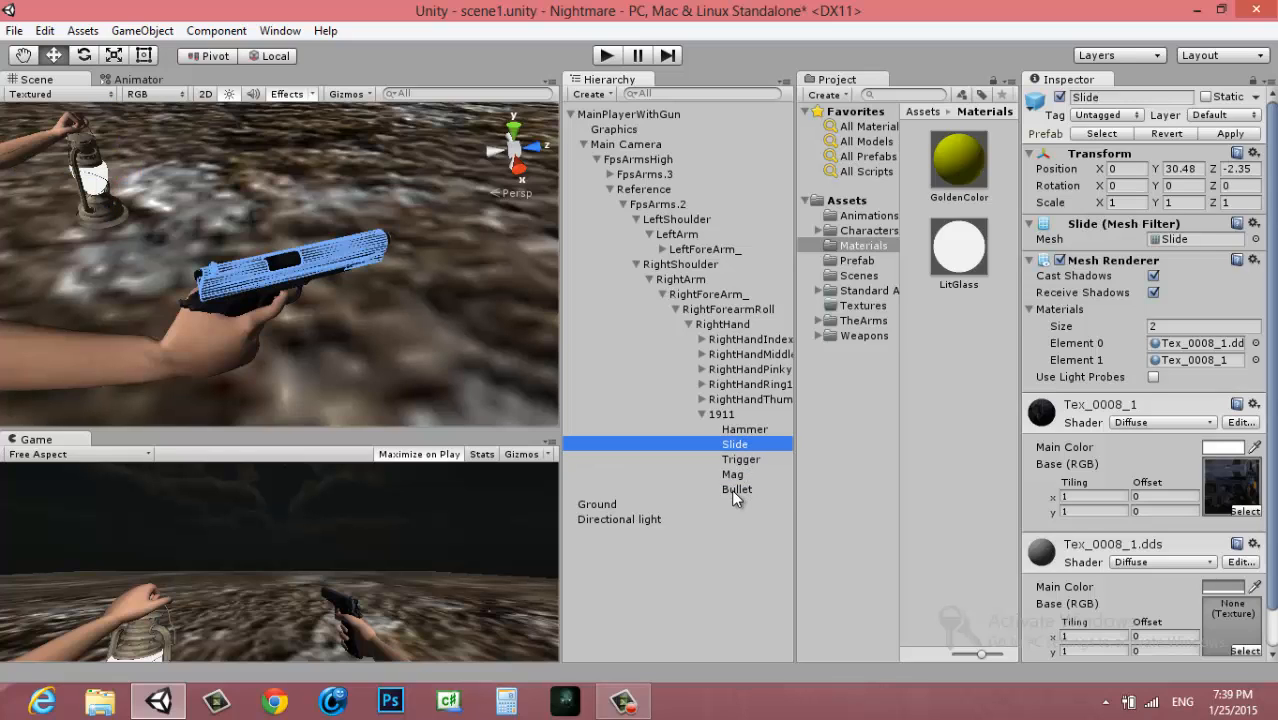
left_click(733, 490, "ctrl")
left_click_drag(738, 446, 724, 326)
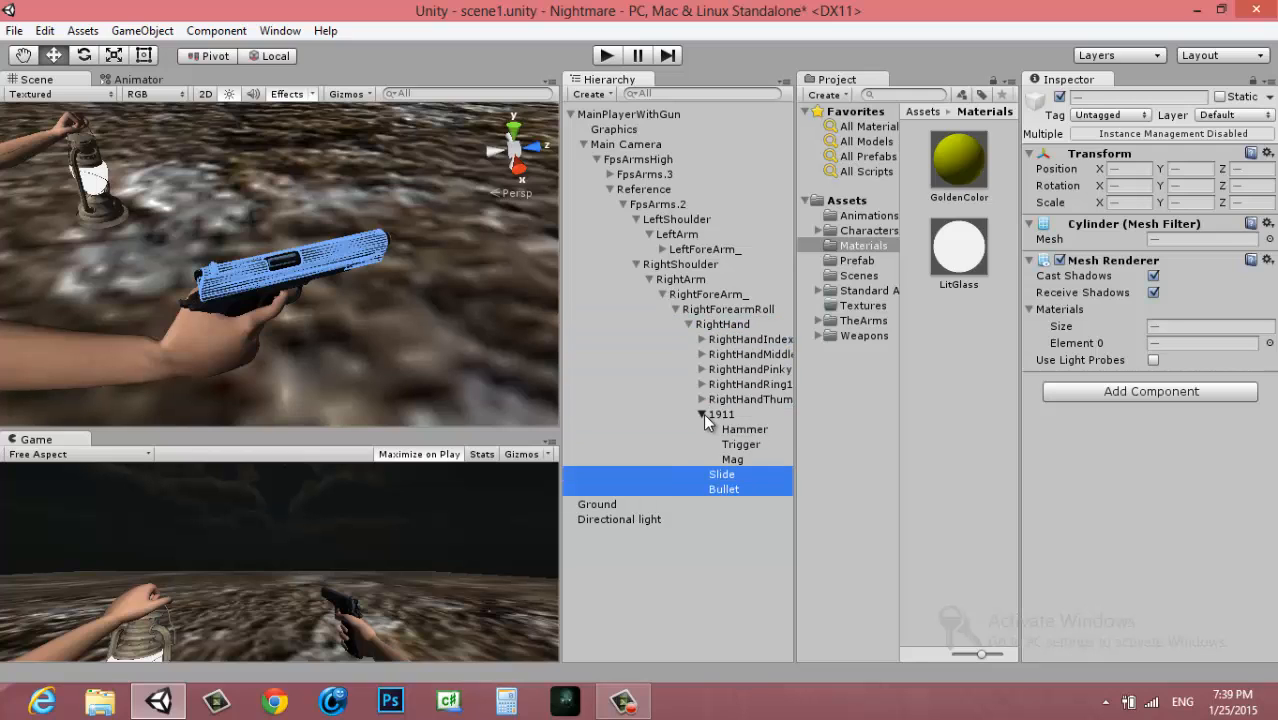
Collapse the 1911 hierarchy and check the 1911, Slide and Bullet objects under RightHand
left_click(702, 414)
left_click(719, 413)
left_click(717, 432)
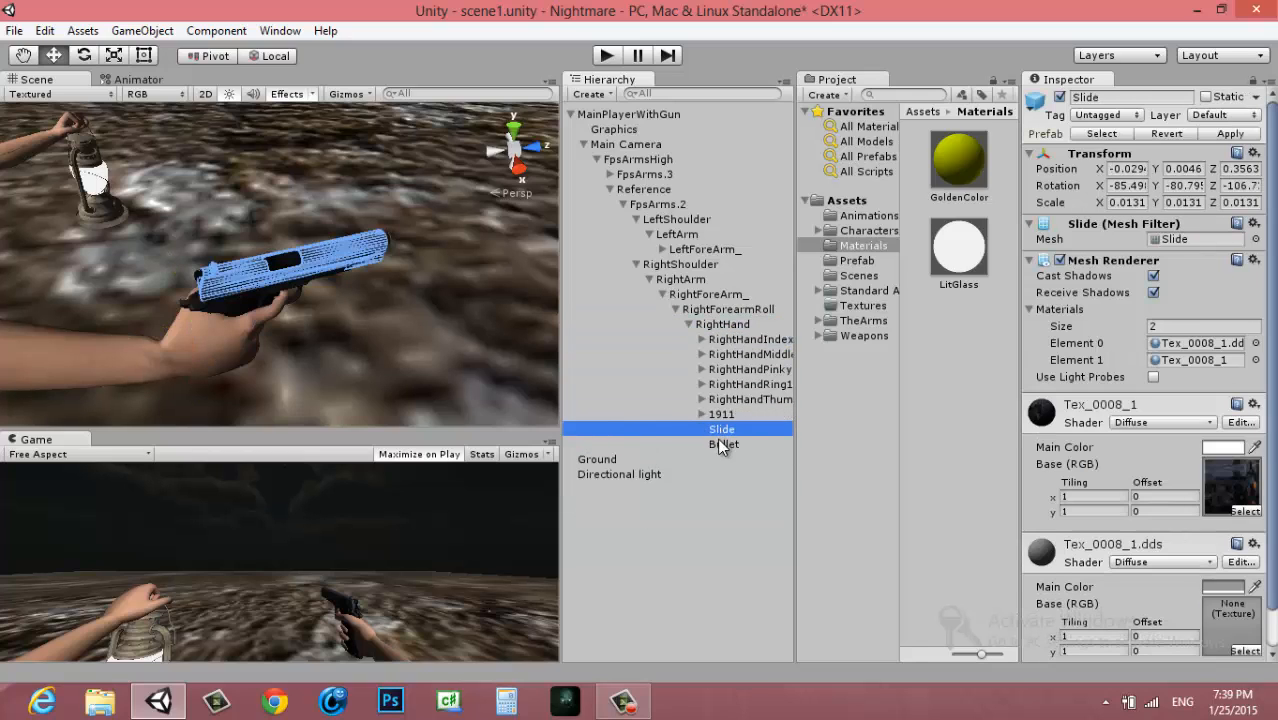
left_click(721, 441, "ctrl")
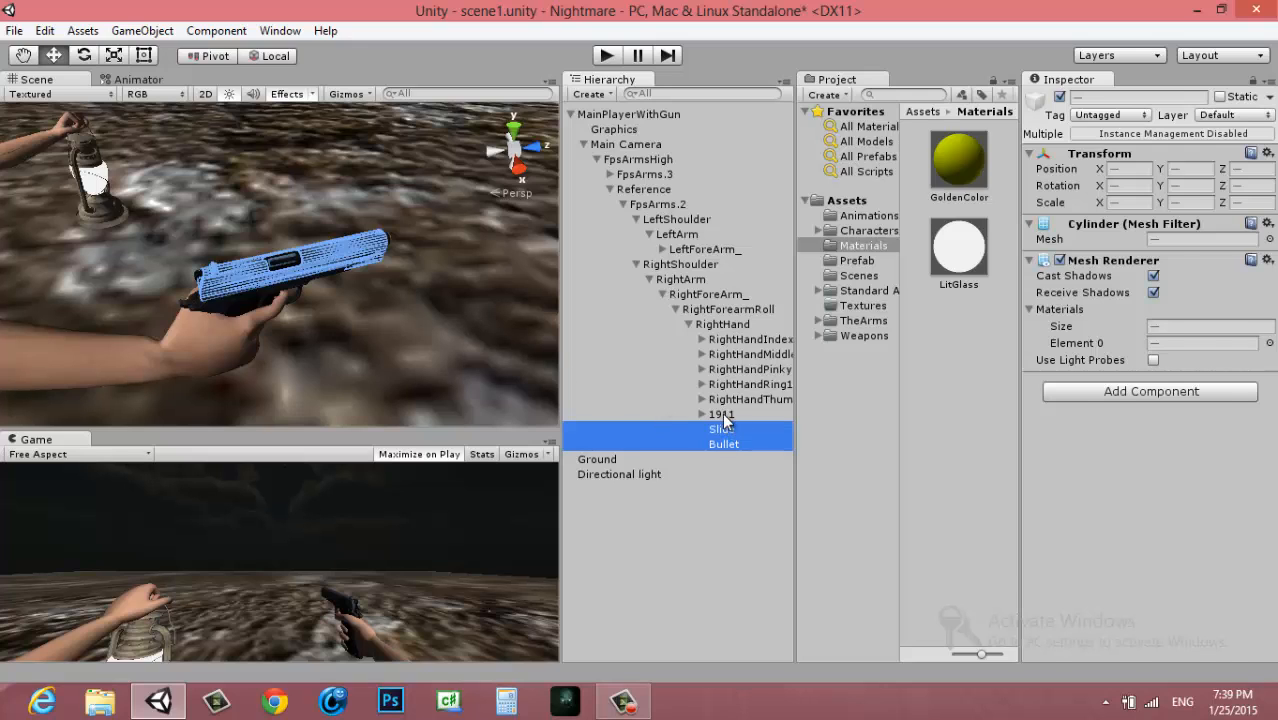
left_click(722, 414)
left_click(724, 430)
left_click(725, 441)
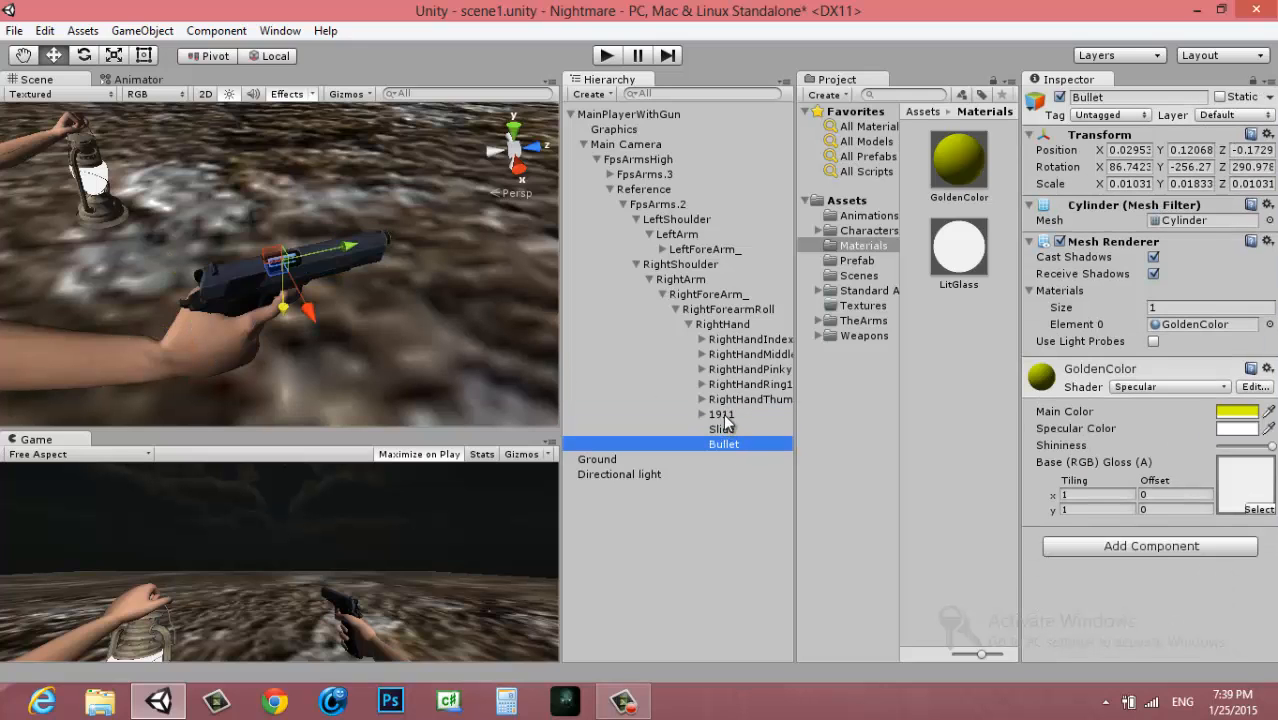
left_click(722, 415)
left_click(733, 326)
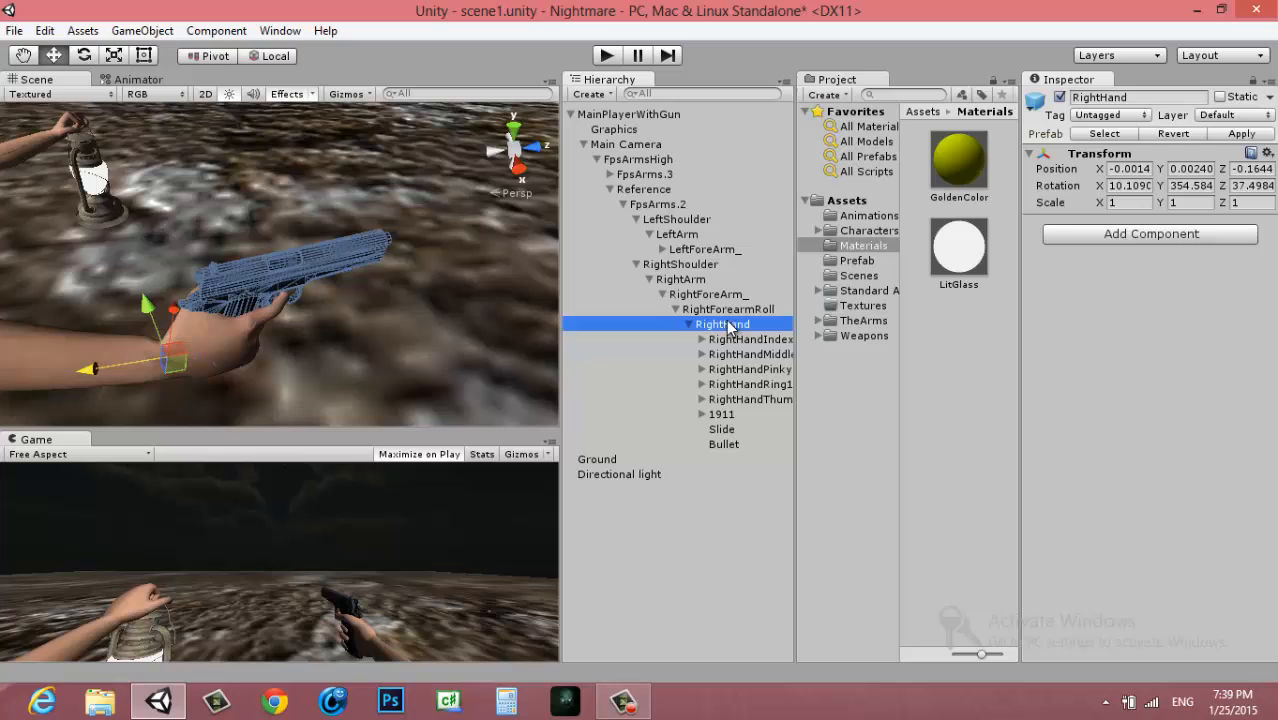
Create a new animation clip for FpsArms.2 in Assets/Animations, overwriting the existing GunShootAnimation.anim
left_click(663, 206)
left_click(280, 30)
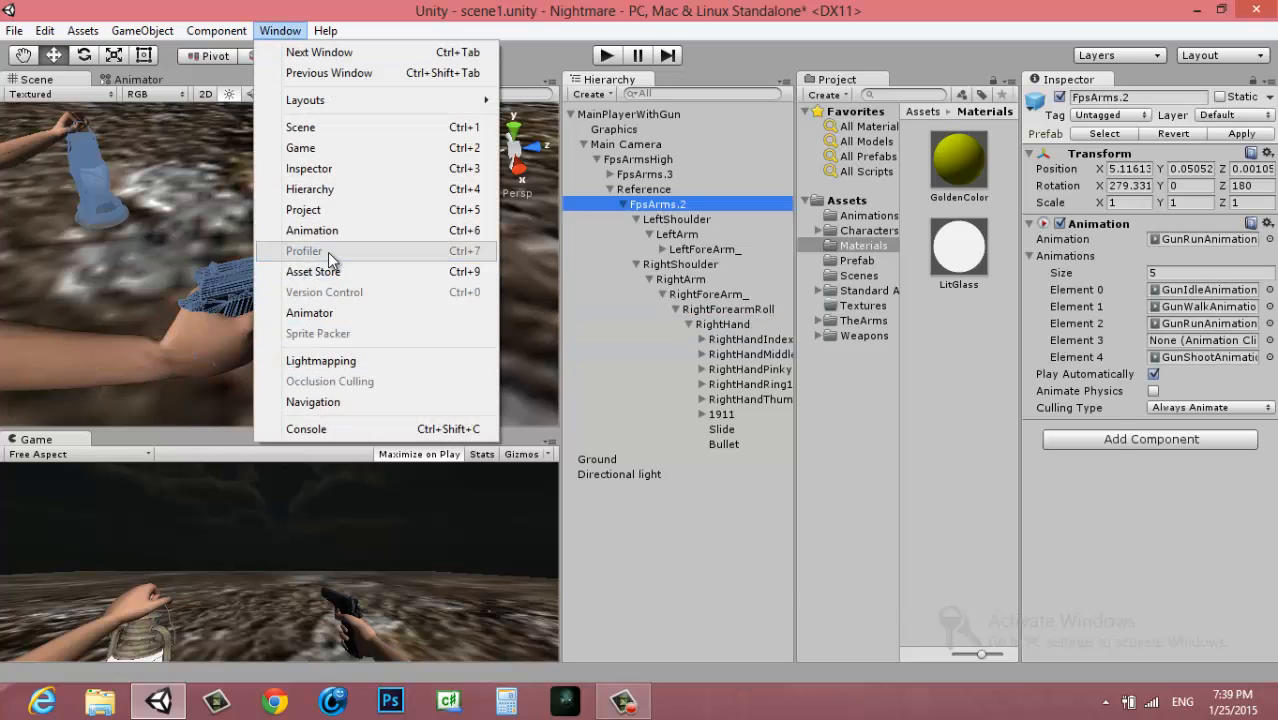
left_click(312, 230)
left_click(185, 422)
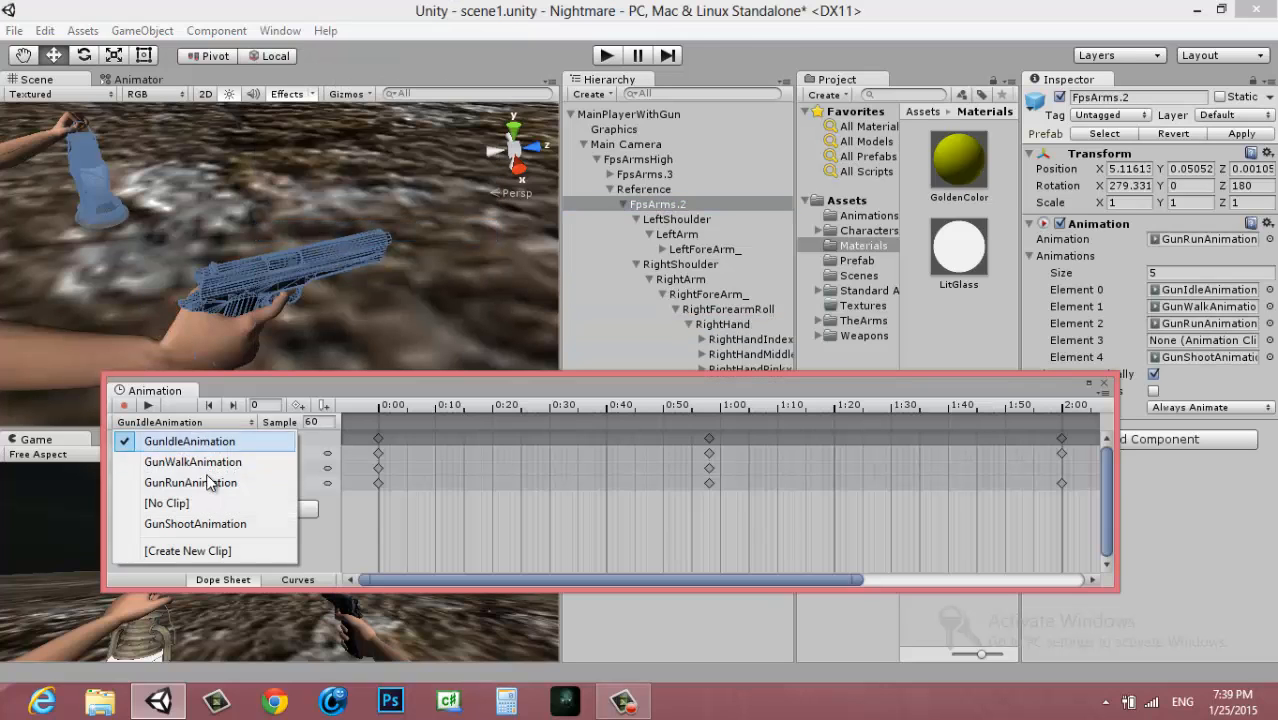
left_click(192, 551)
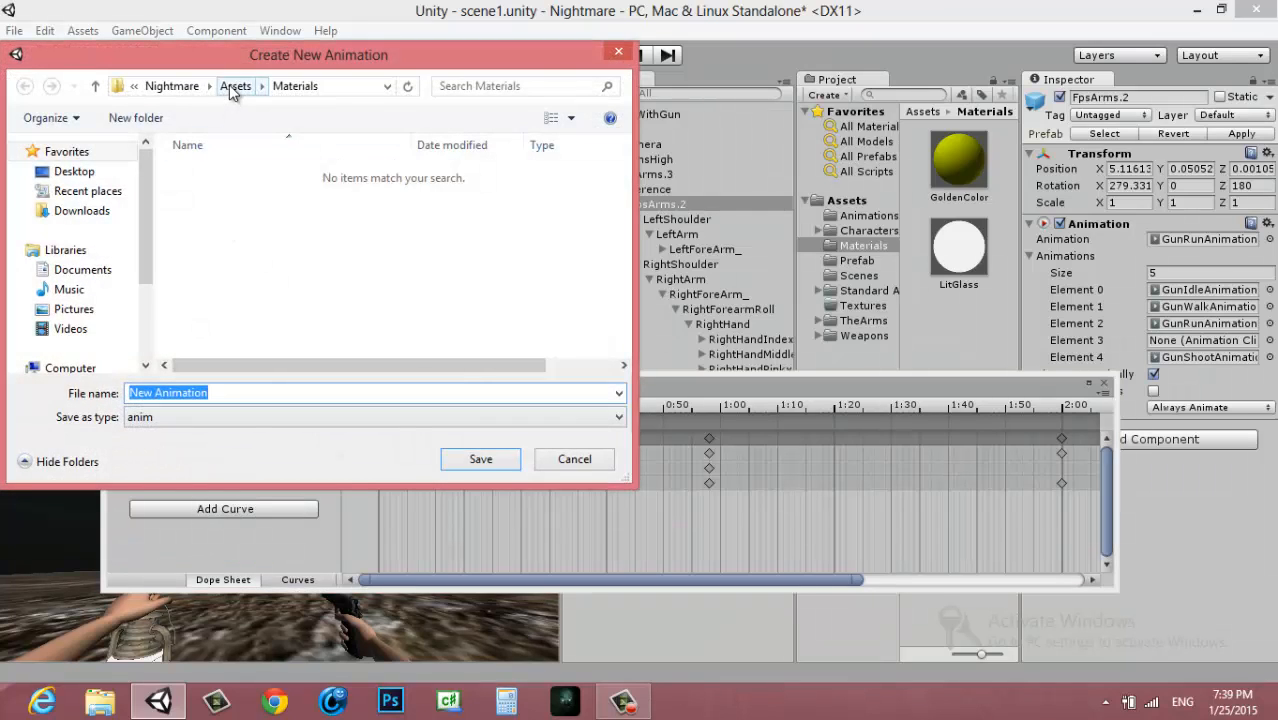
left_click(236, 86)
double_click(228, 173)
left_click(252, 309)
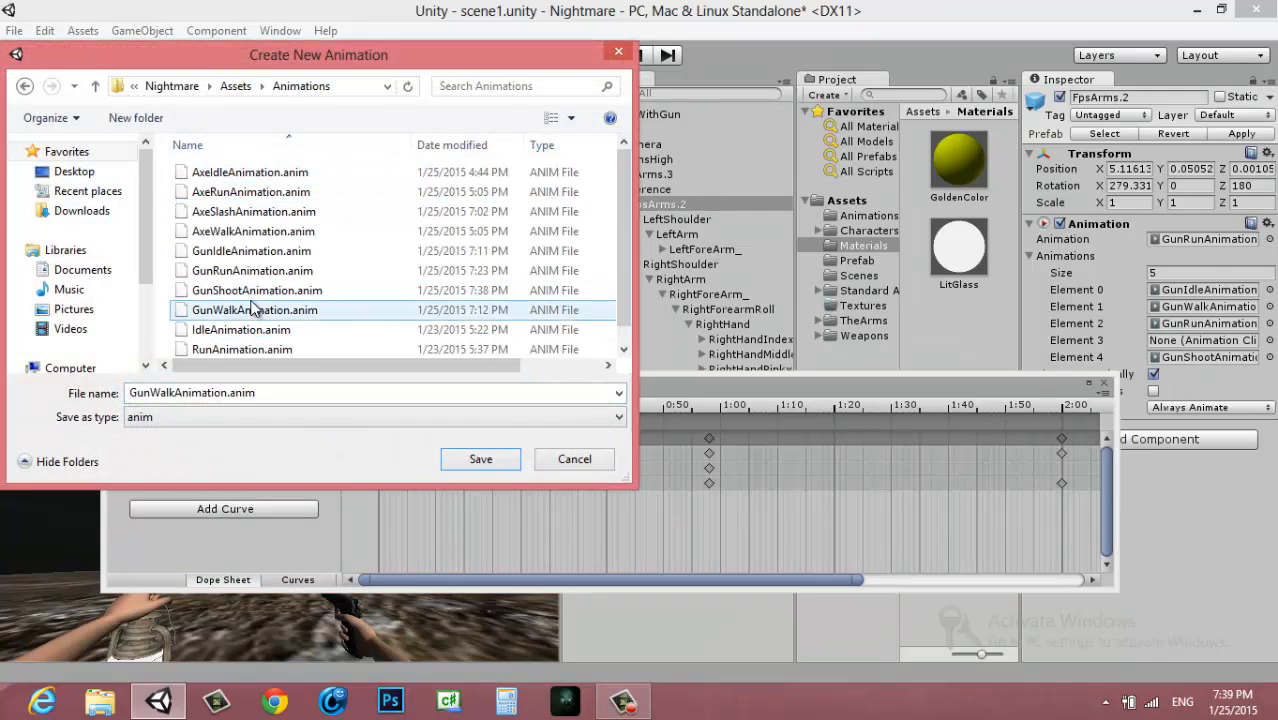
left_click(255, 290)
left_click(497, 458)
left_click(708, 358)
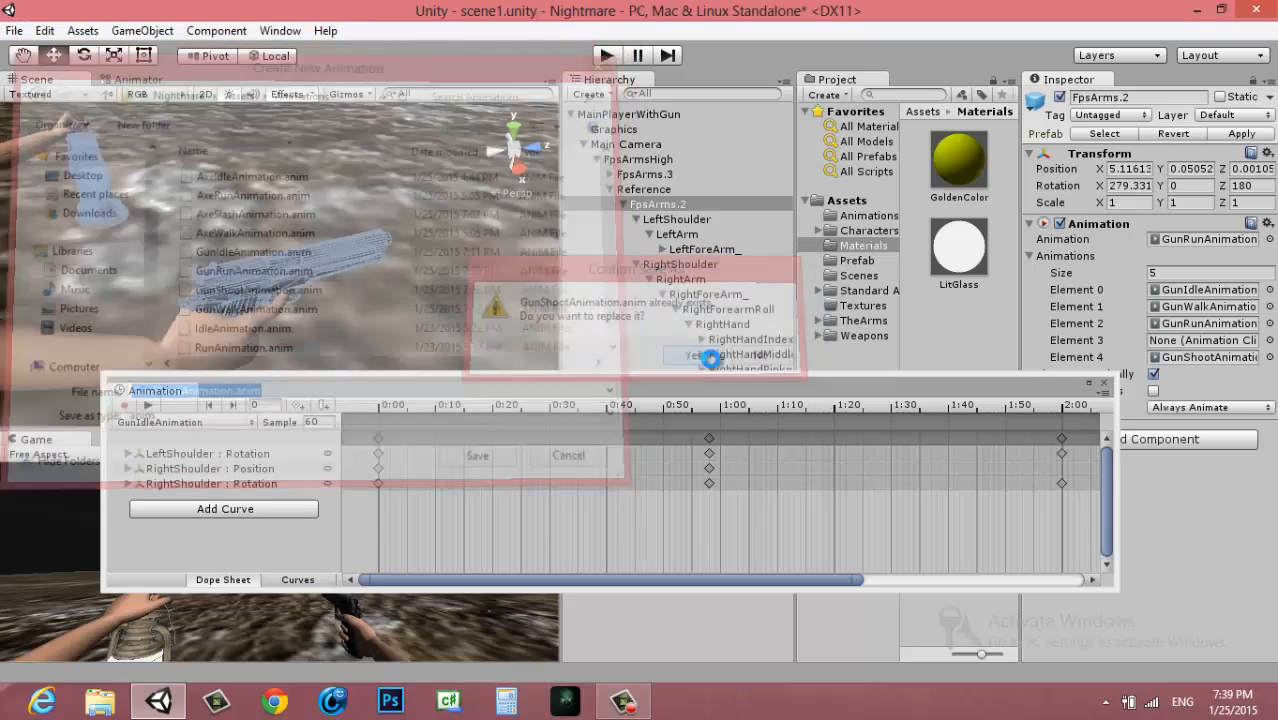
Enable keyframe recording and add a Rotation curve for RightHand, under RightShoulder, to GunShootAnimation
left_click(129, 405)
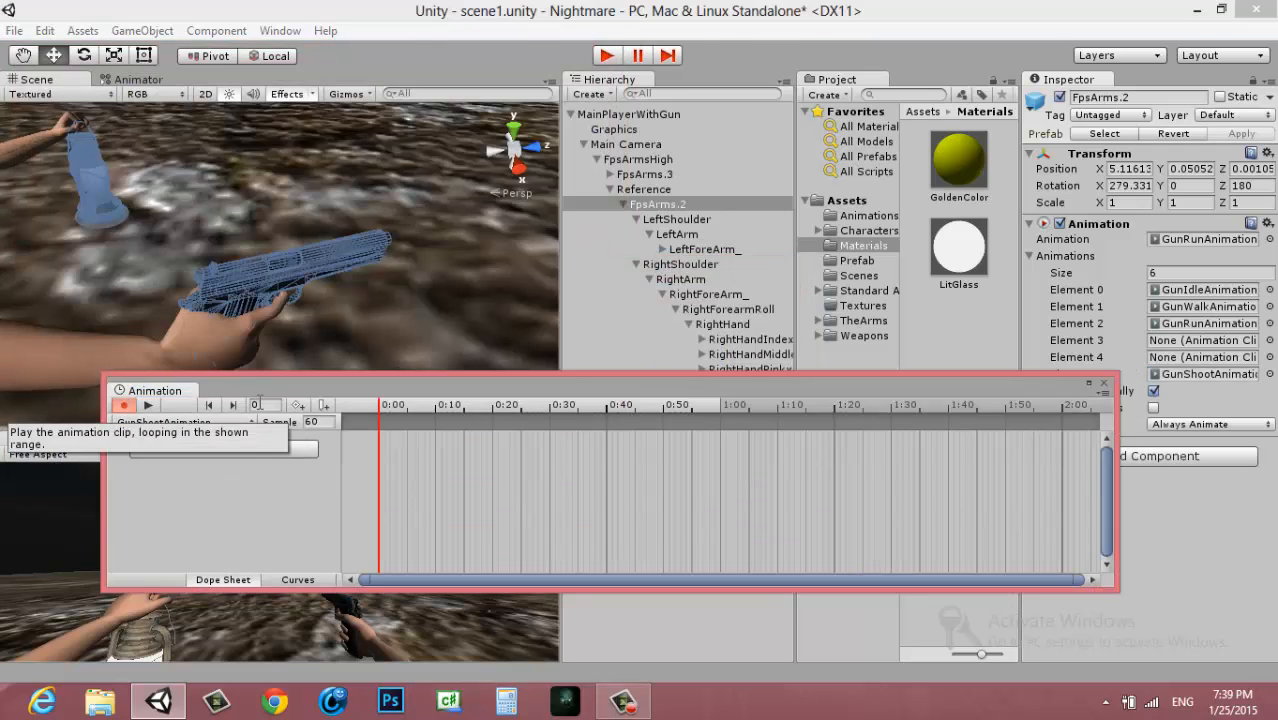
left_click(257, 449)
left_click(330, 494)
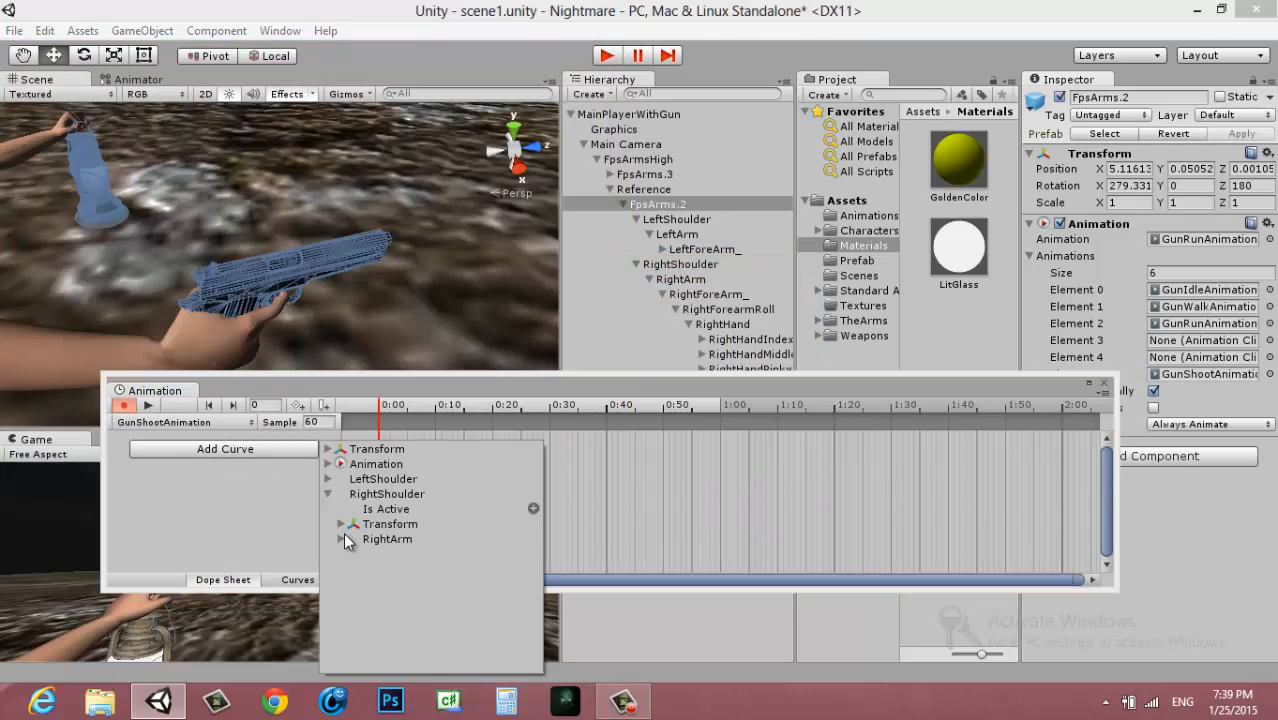
left_click(343, 539)
left_click(354, 584)
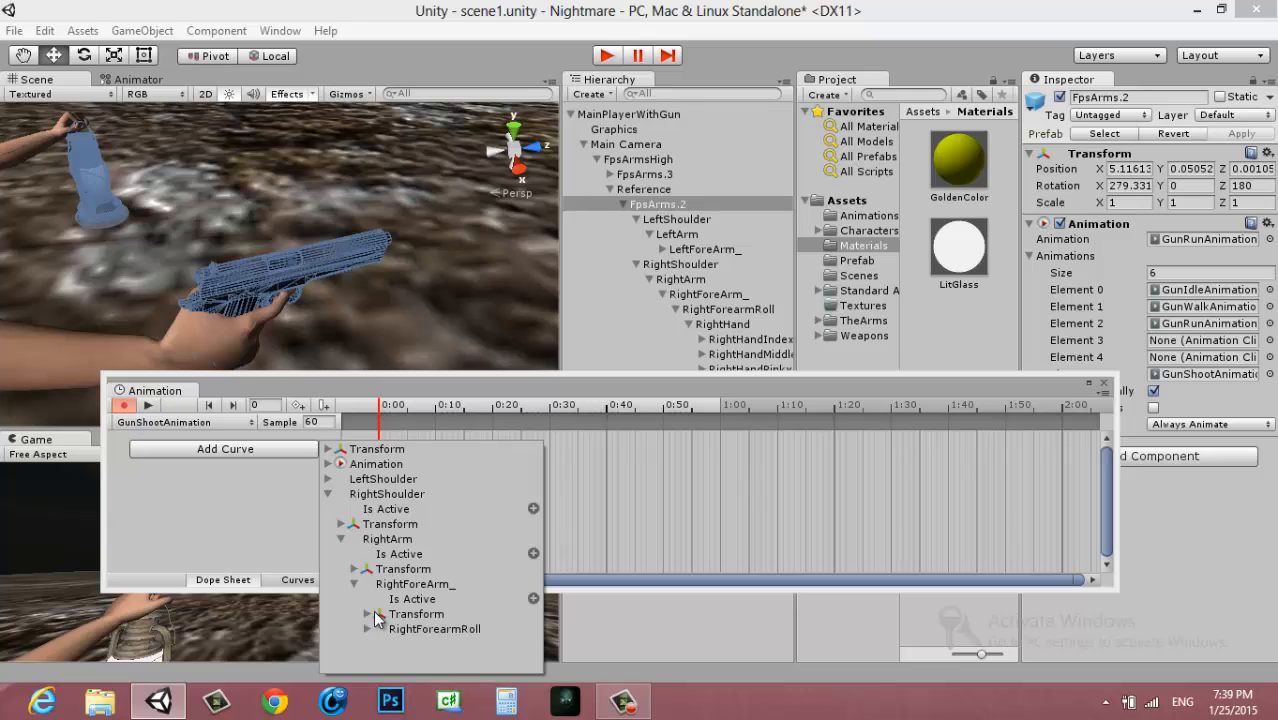
left_click(368, 628)
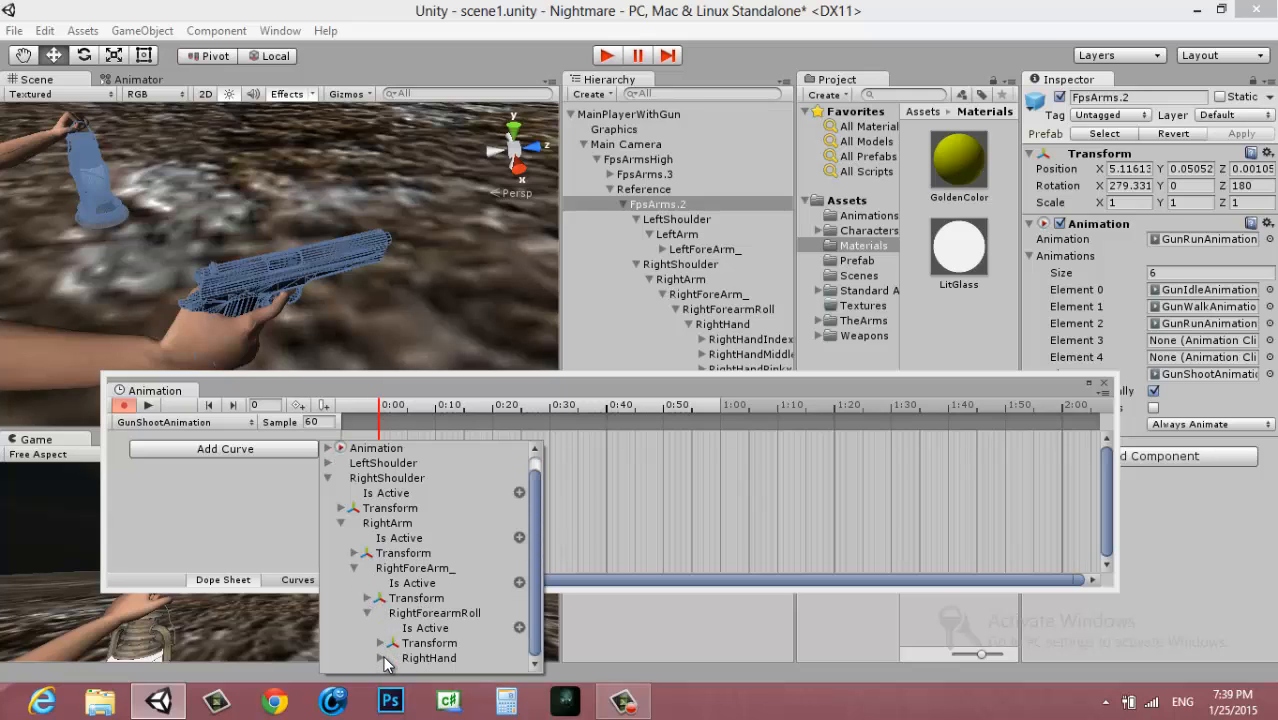
left_click(381, 658)
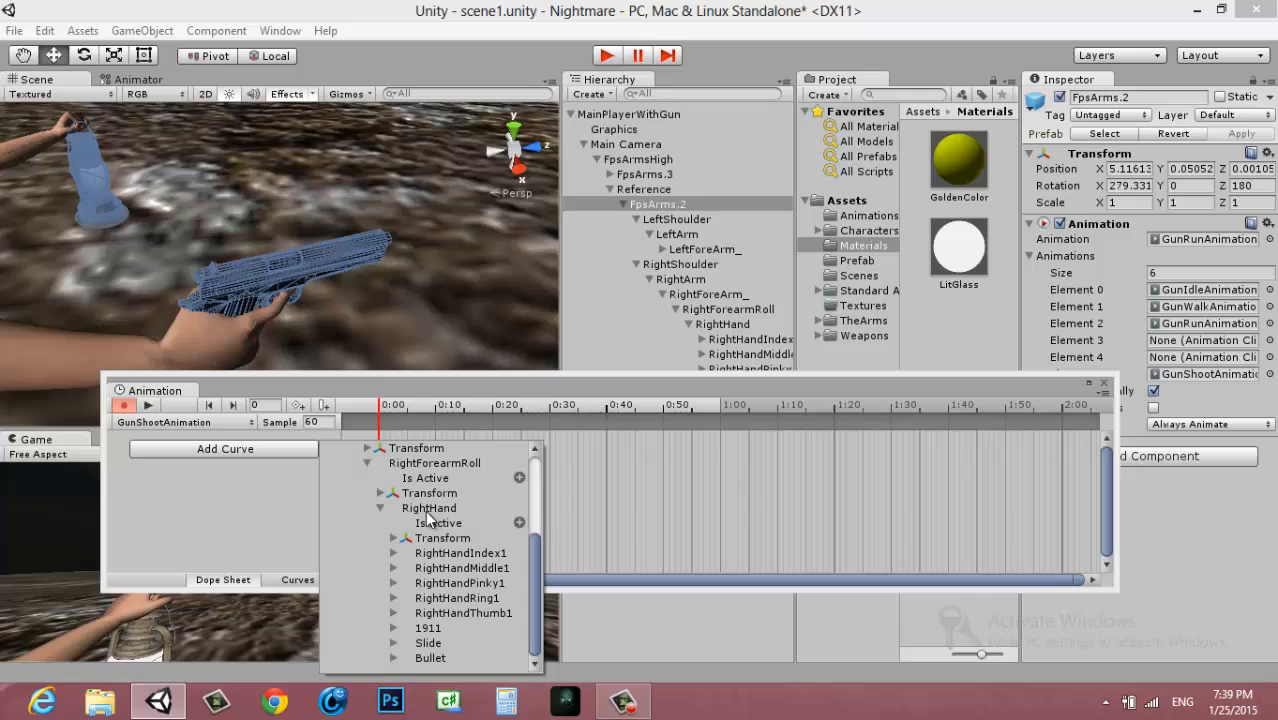
left_click(393, 538)
left_click(521, 564)
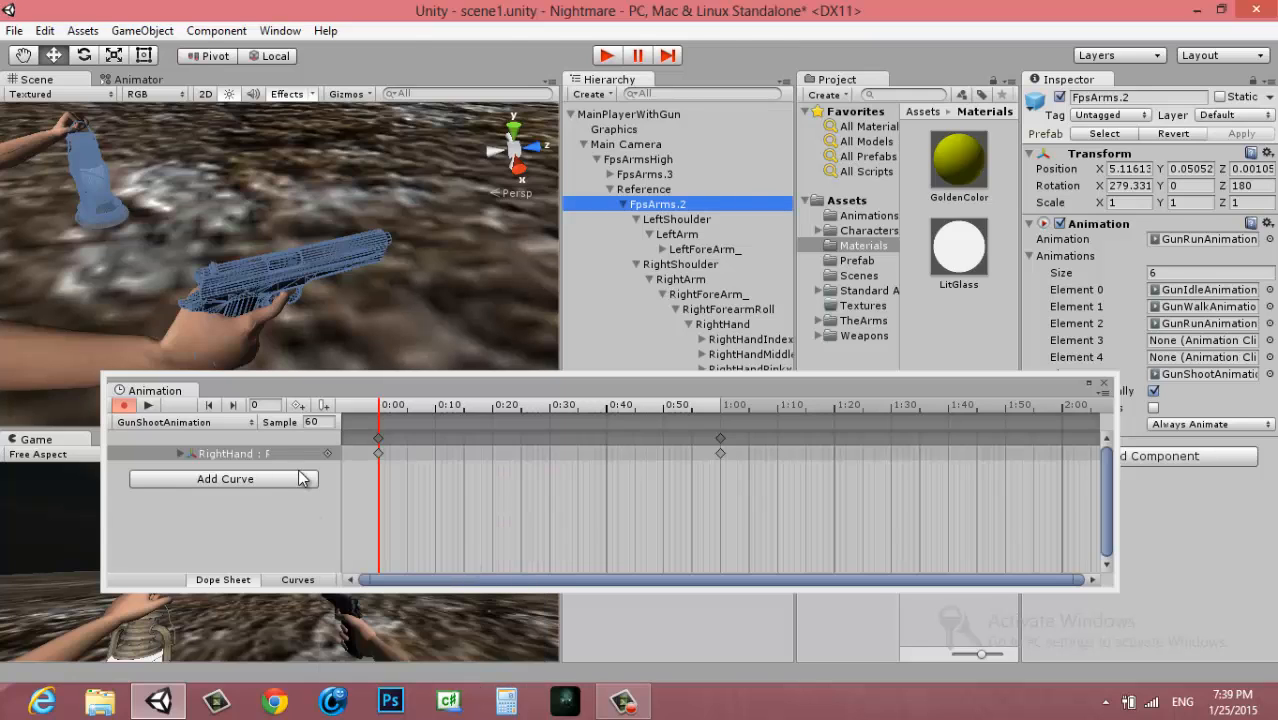
Add a Rotation curve for the Bullet under RightHand to GunShootAnimation
left_click(303, 479)
left_click(328, 495)
left_click(341, 540)
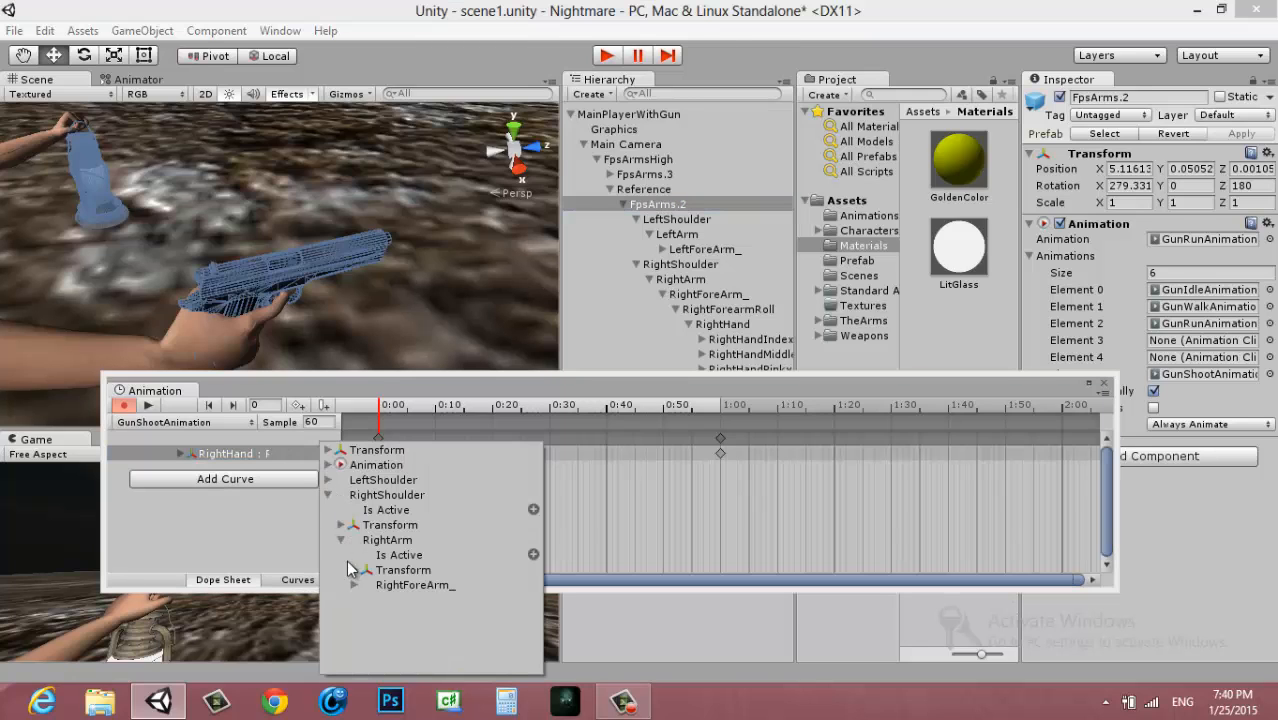
left_click(354, 585)
left_click(366, 630)
scroll(462, 611, "down", 1)
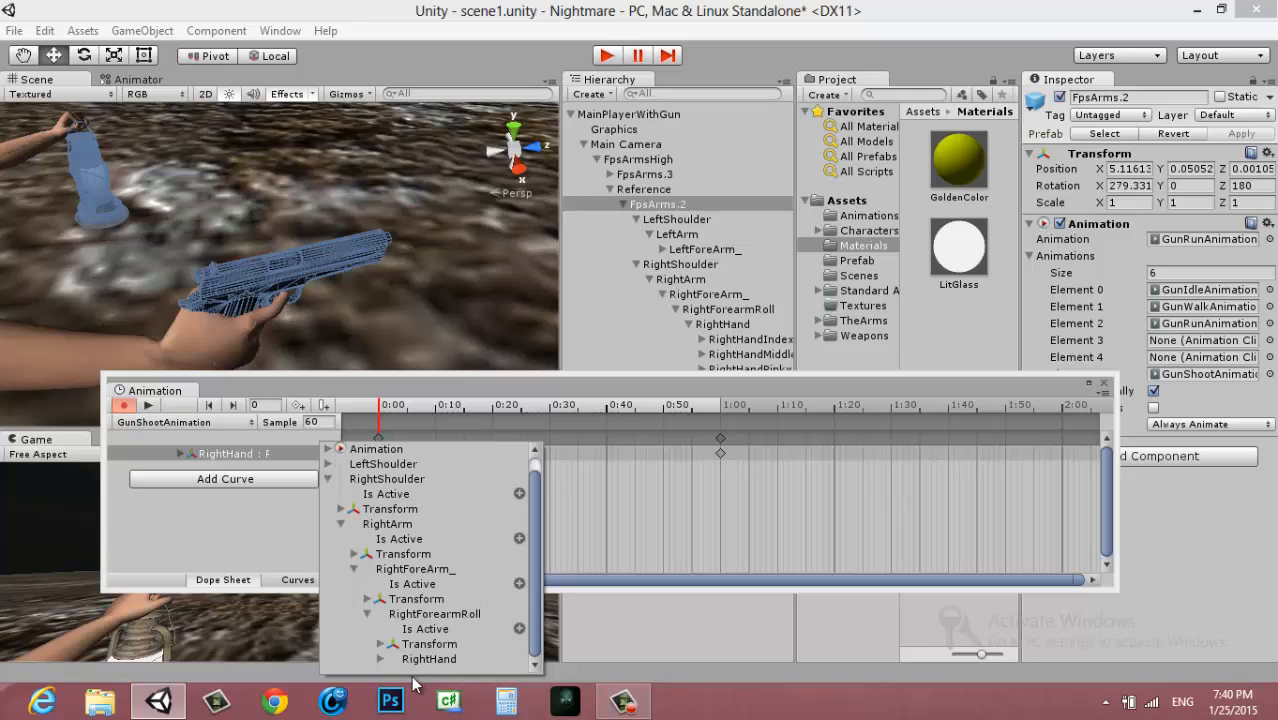
left_click(380, 659)
scroll(410, 652, "down", 3)
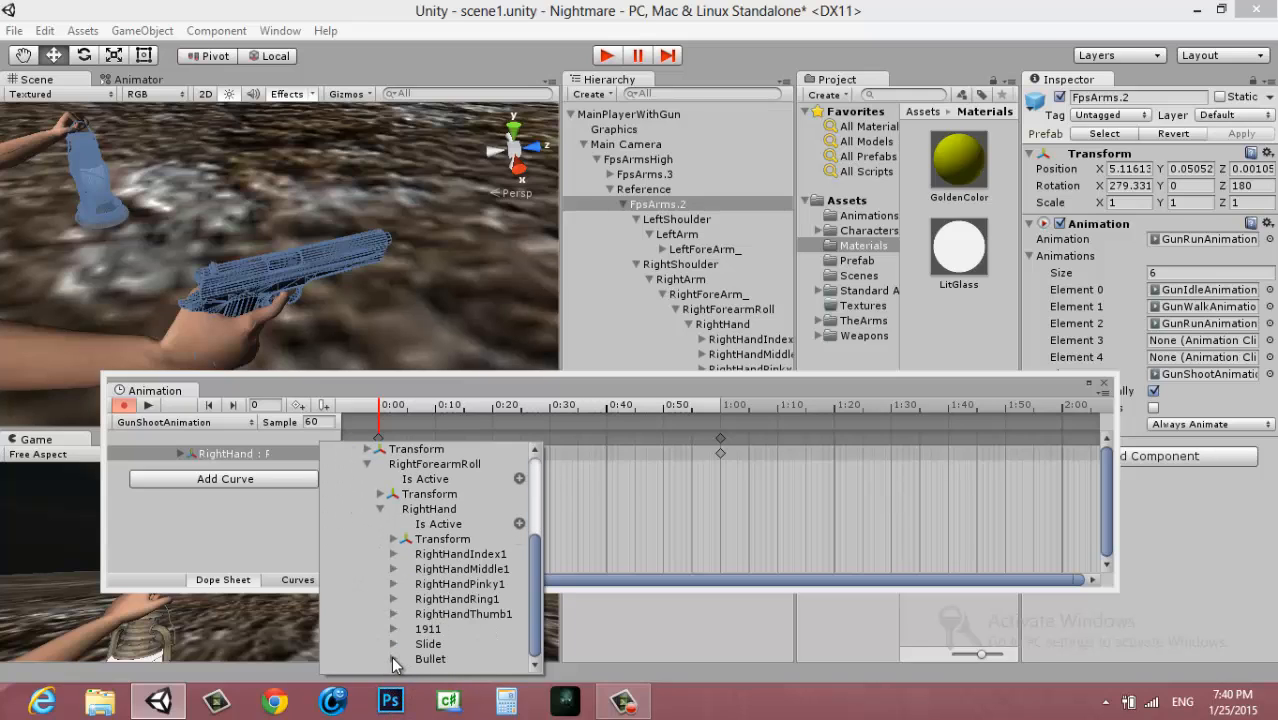
left_click(393, 659)
scroll(417, 643, "down", 1)
left_click(405, 645)
scroll(442, 648, "down", 1)
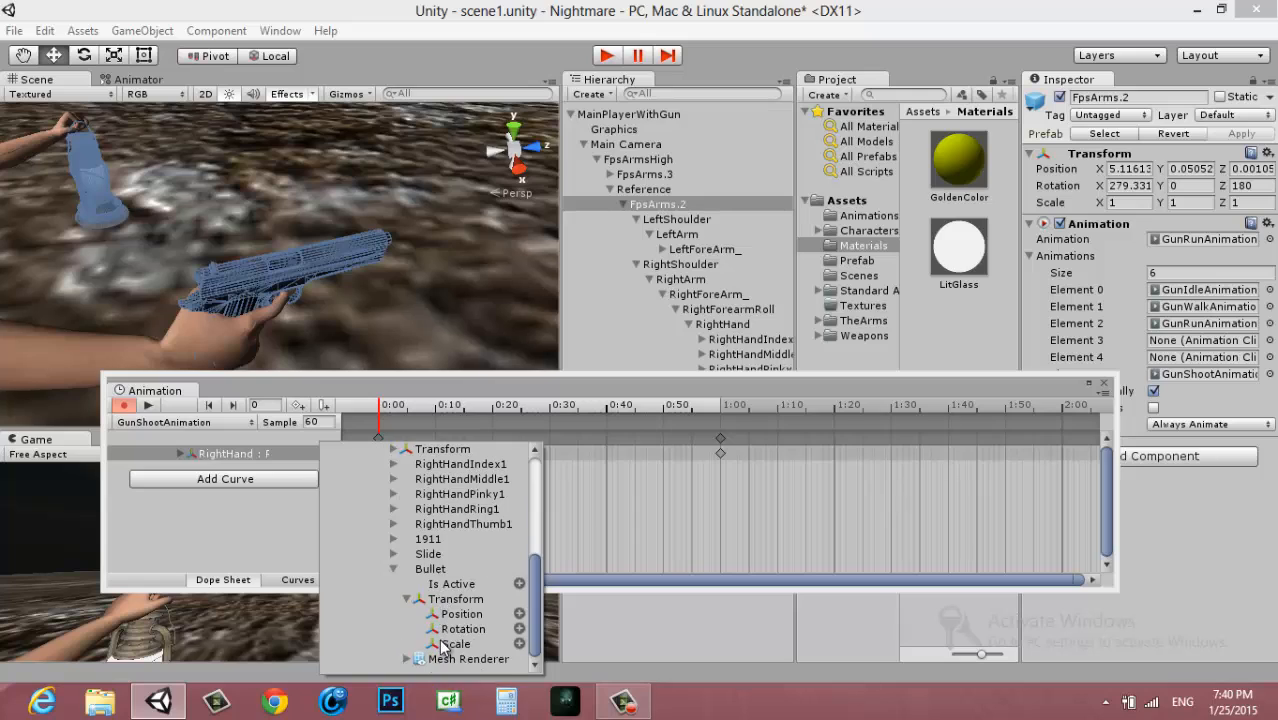
left_click(519, 630)
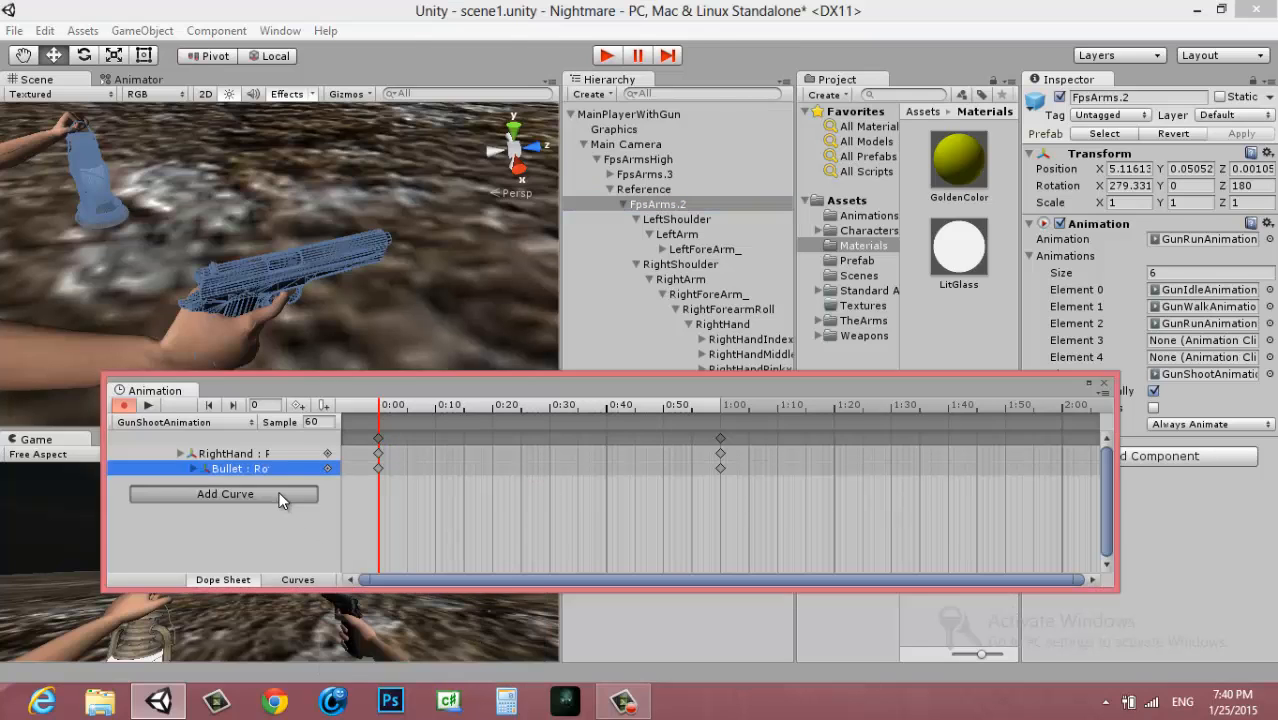
Add a Rotation curve for the Slide under RightHand to GunShootAnimation
left_click(285, 494)
left_click(328, 495)
left_click(341, 540)
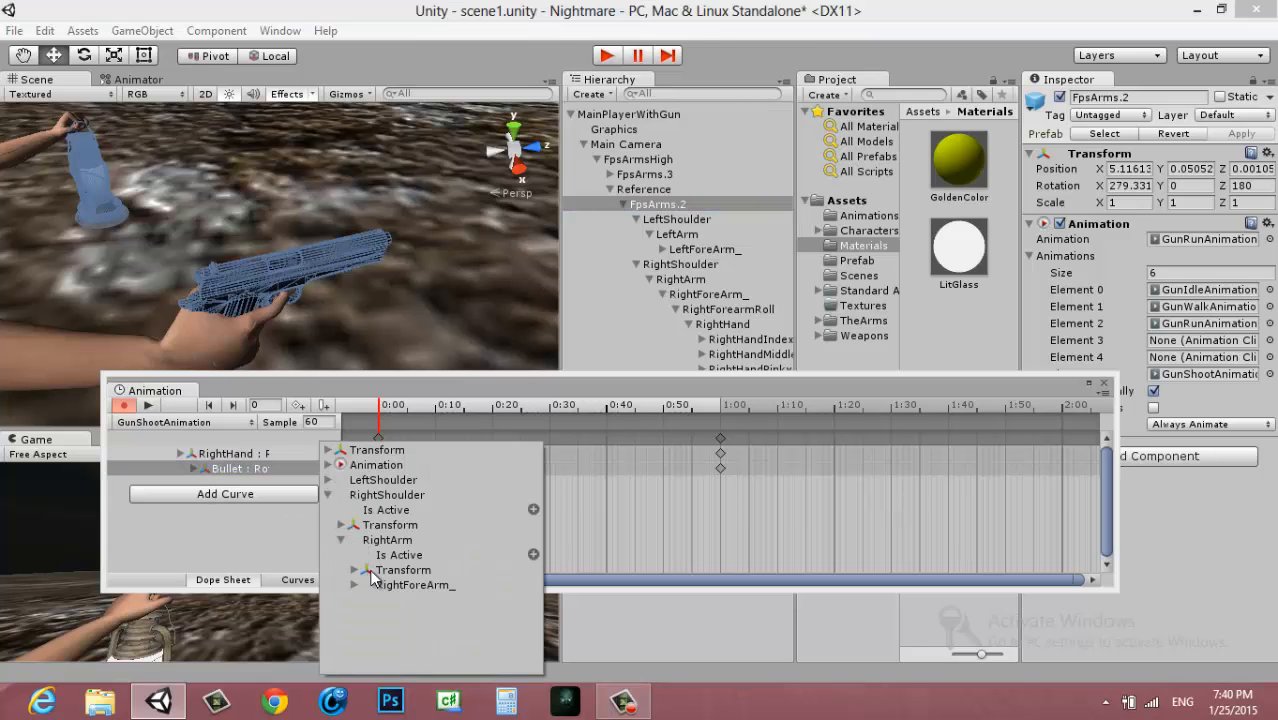
left_click(354, 585)
left_click(368, 631)
scroll(380, 652, "down", 1)
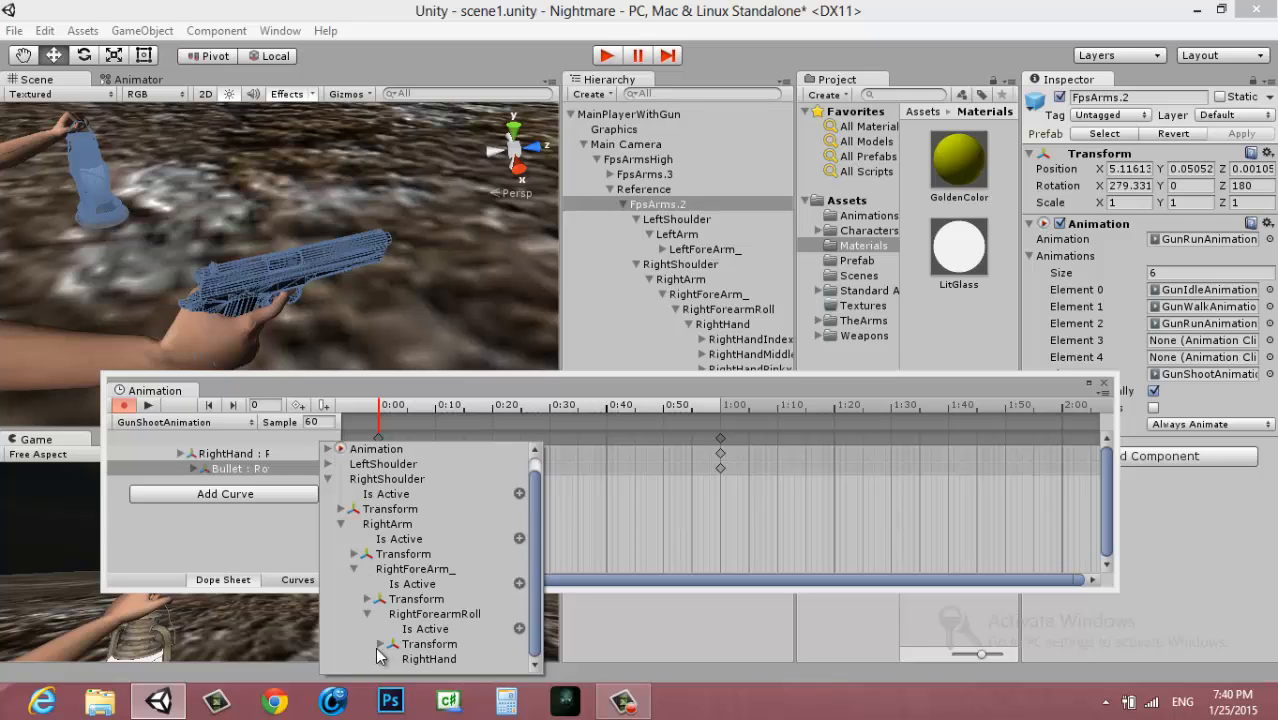
left_click(381, 660)
scroll(434, 630, "down", 3)
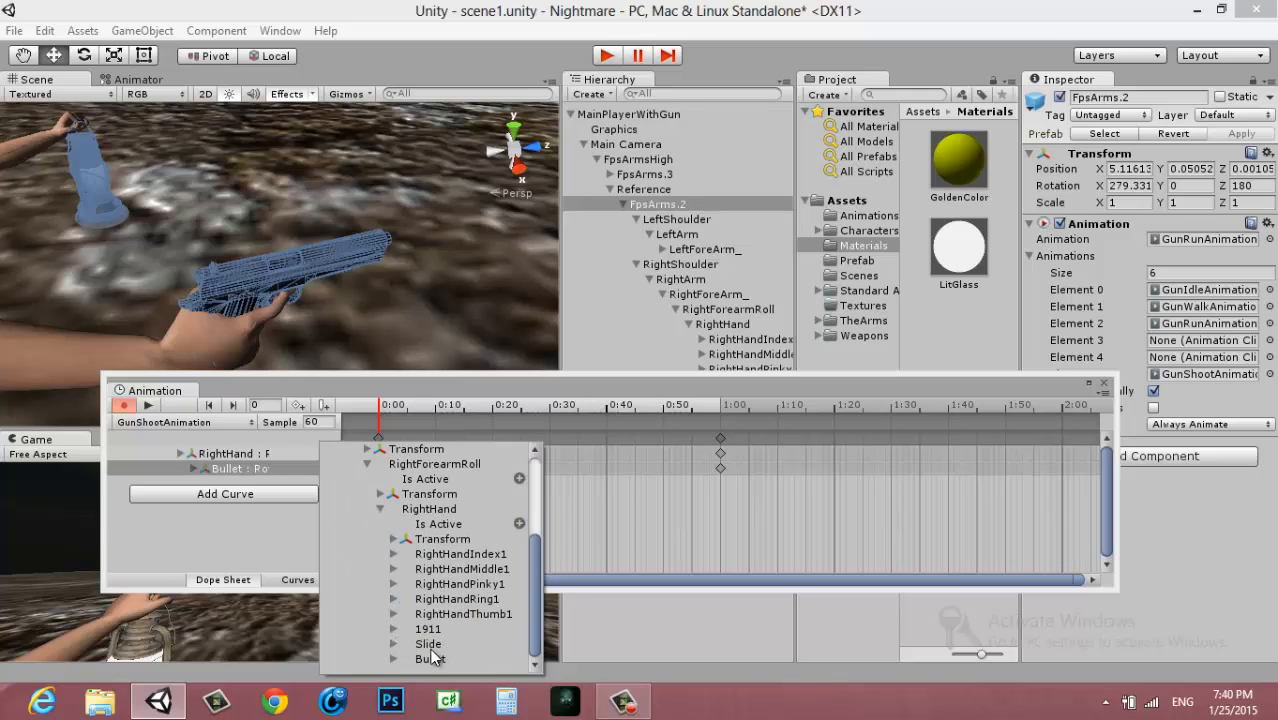
left_click(393, 644)
scroll(395, 642, "down", 1)
left_click(406, 630)
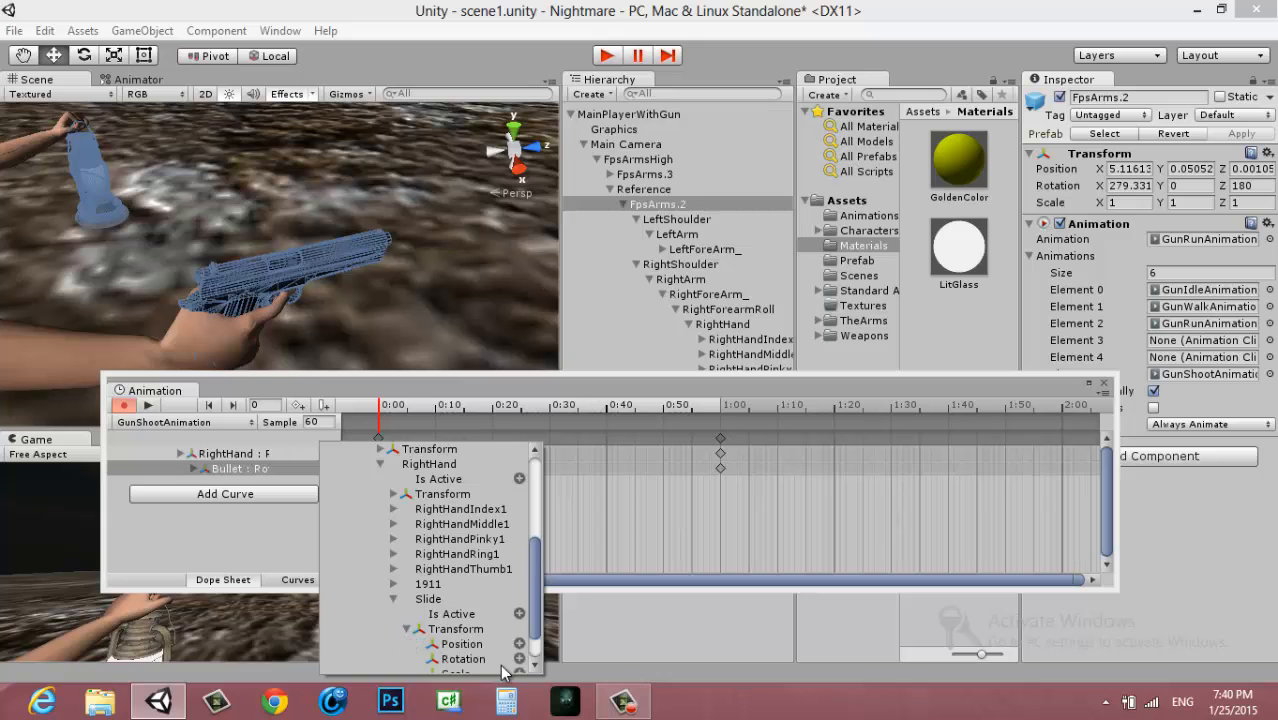
left_click(519, 659)
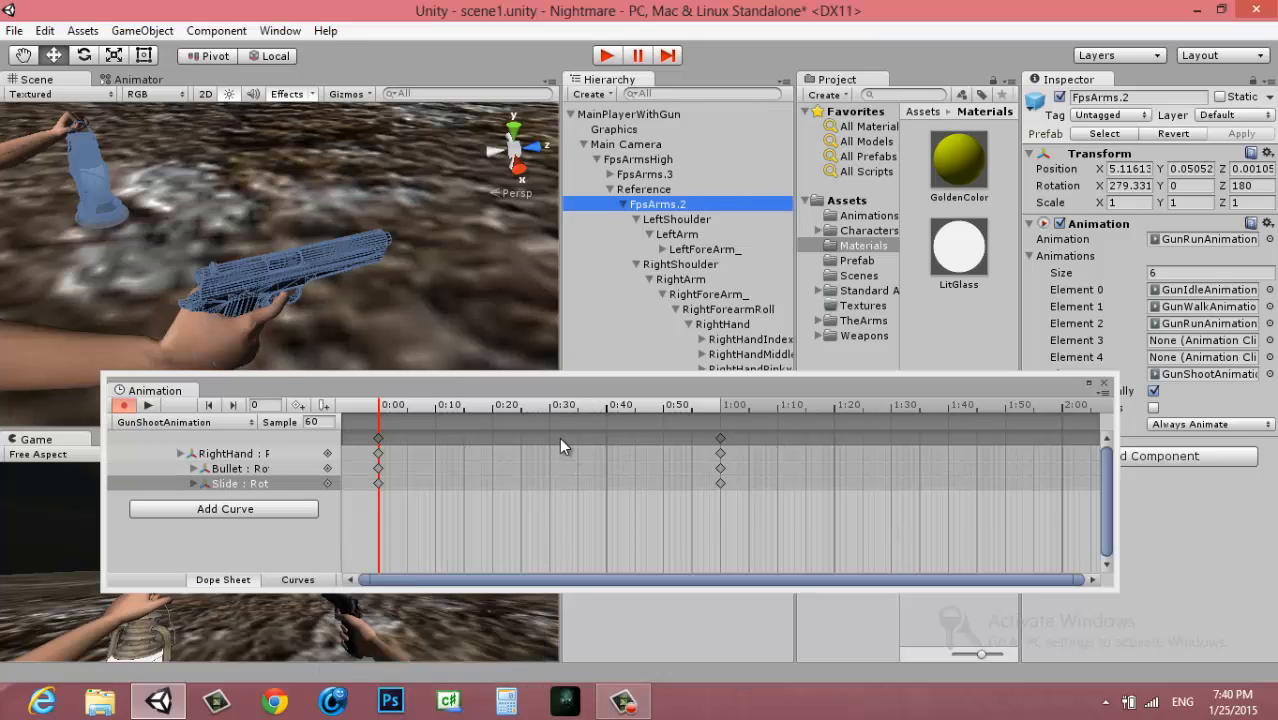
Move the Animation window clear of the Scene view and check the Slide and RightHand tracks' transforms
left_click_drag(425, 390, 682, 379)
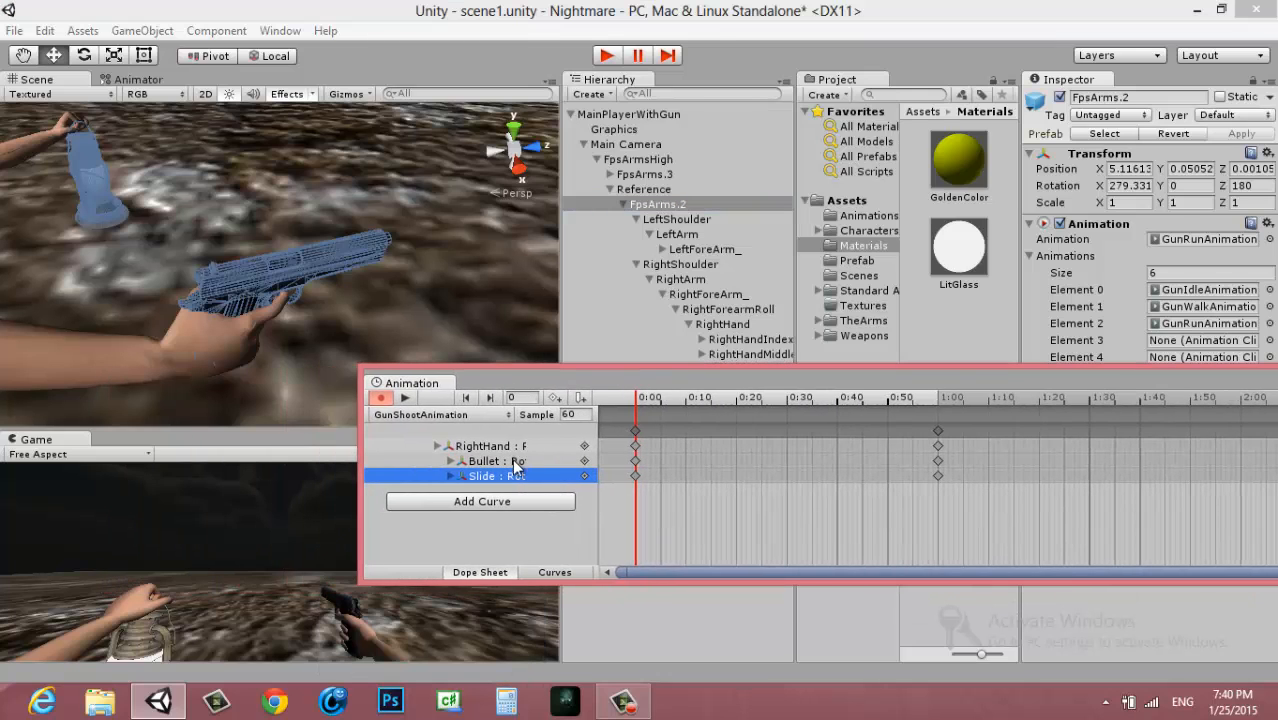
left_click(516, 475)
key("z")
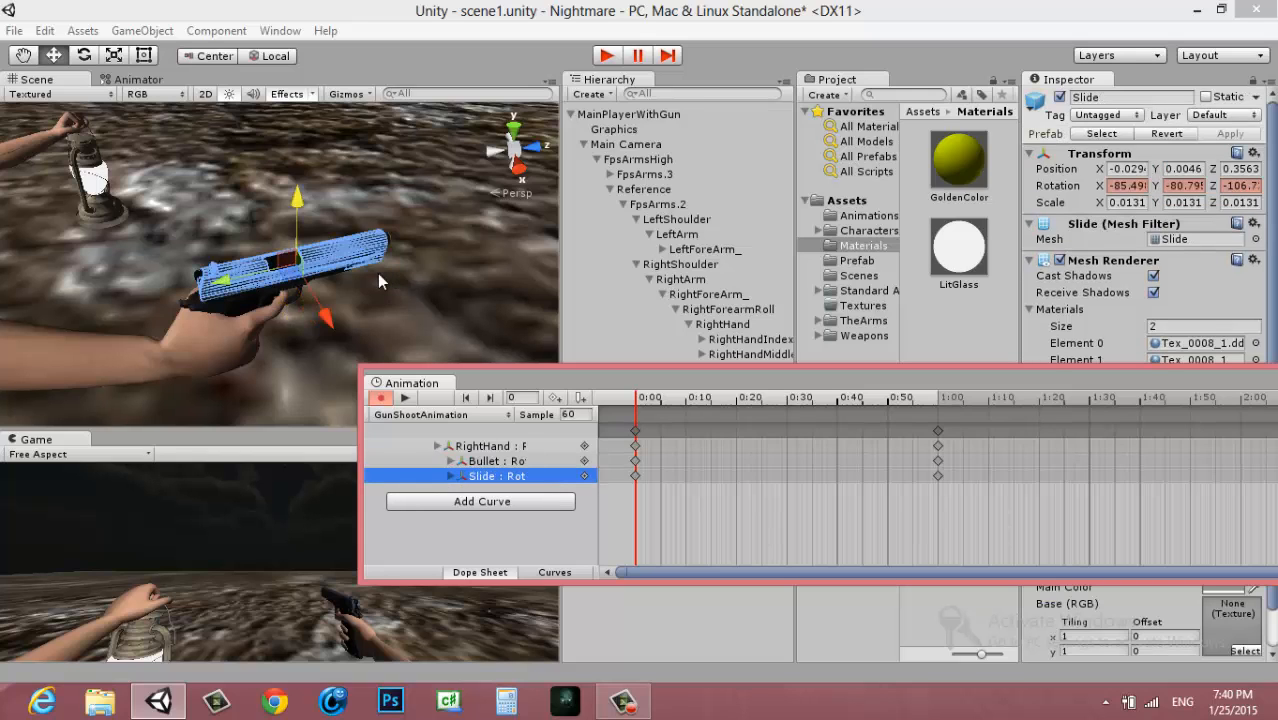
left_click(406, 458)
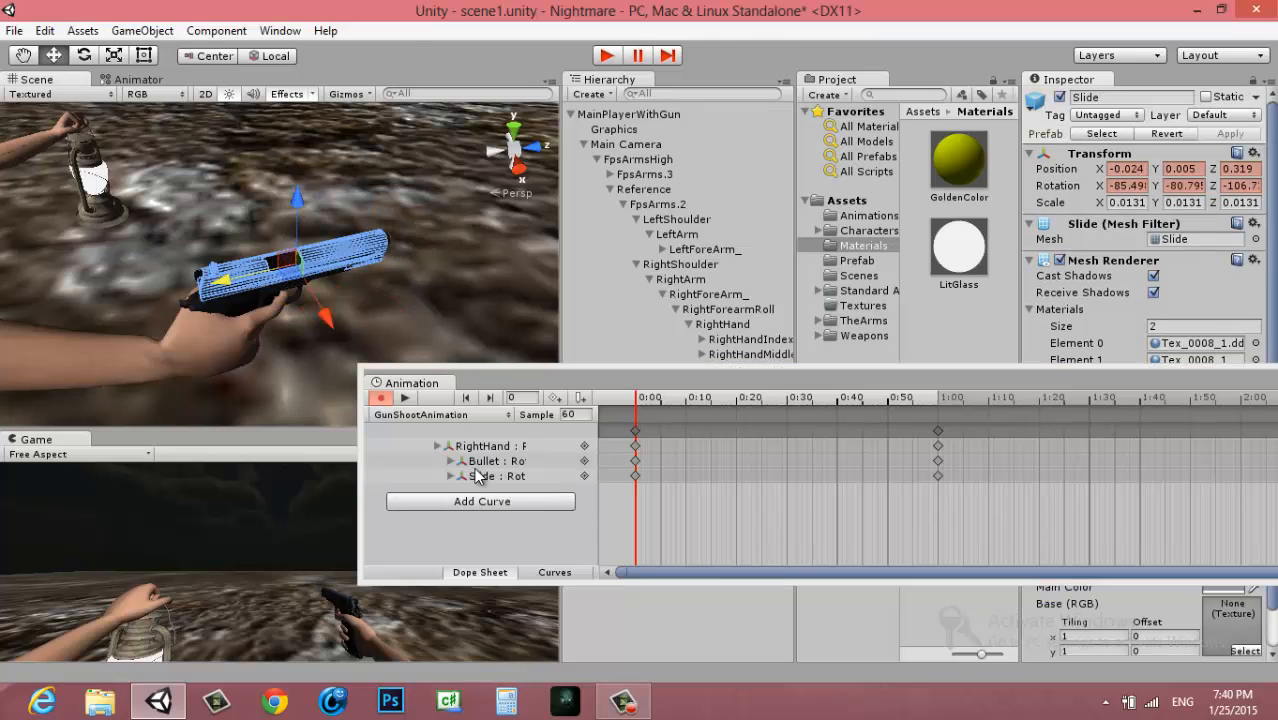
left_click(495, 446)
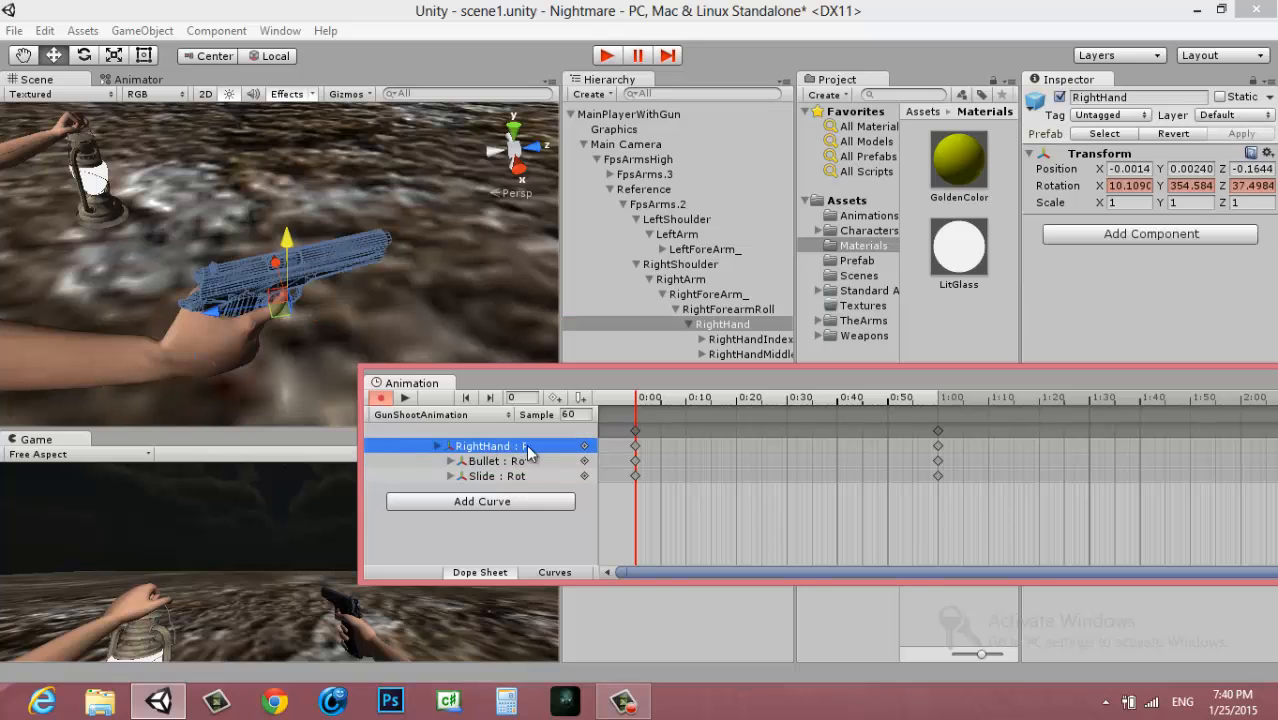
Move the end keyframes of the RightHand, Bullet and Slide tracks out to frame 746
scroll(683, 440, "down", 6)
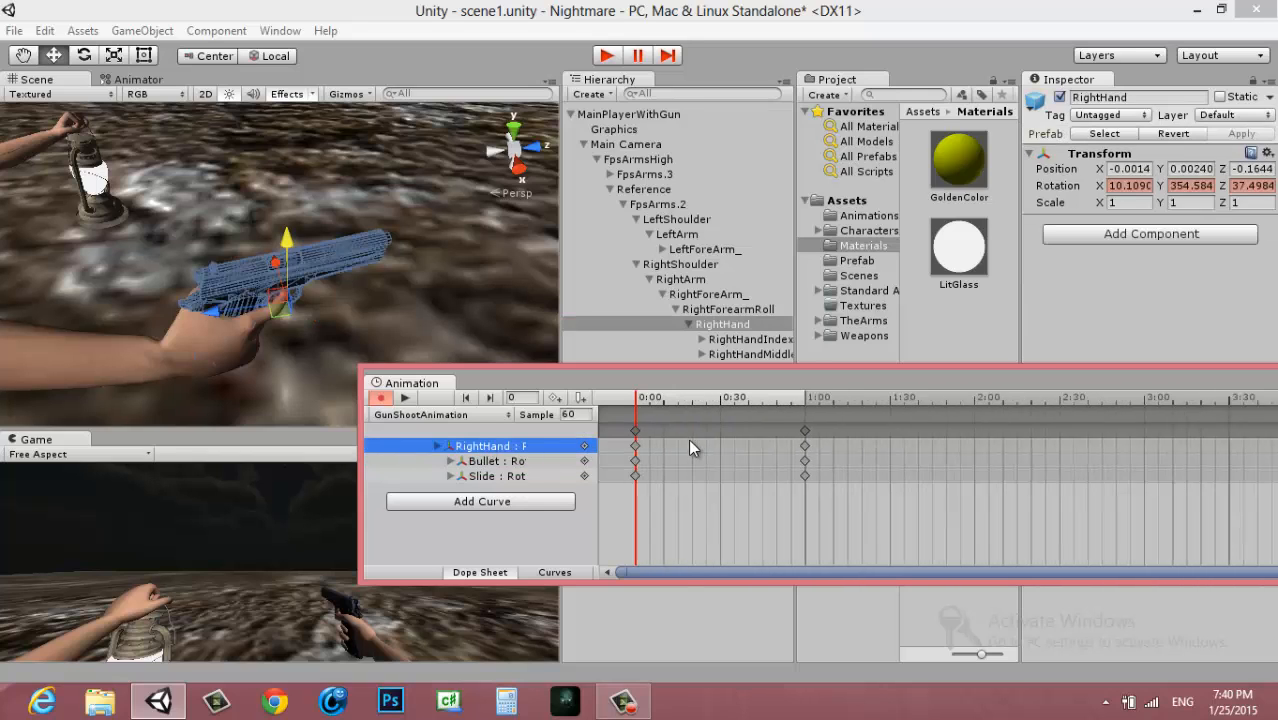
left_click(686, 431)
left_click_drag(688, 431, 1274, 431)
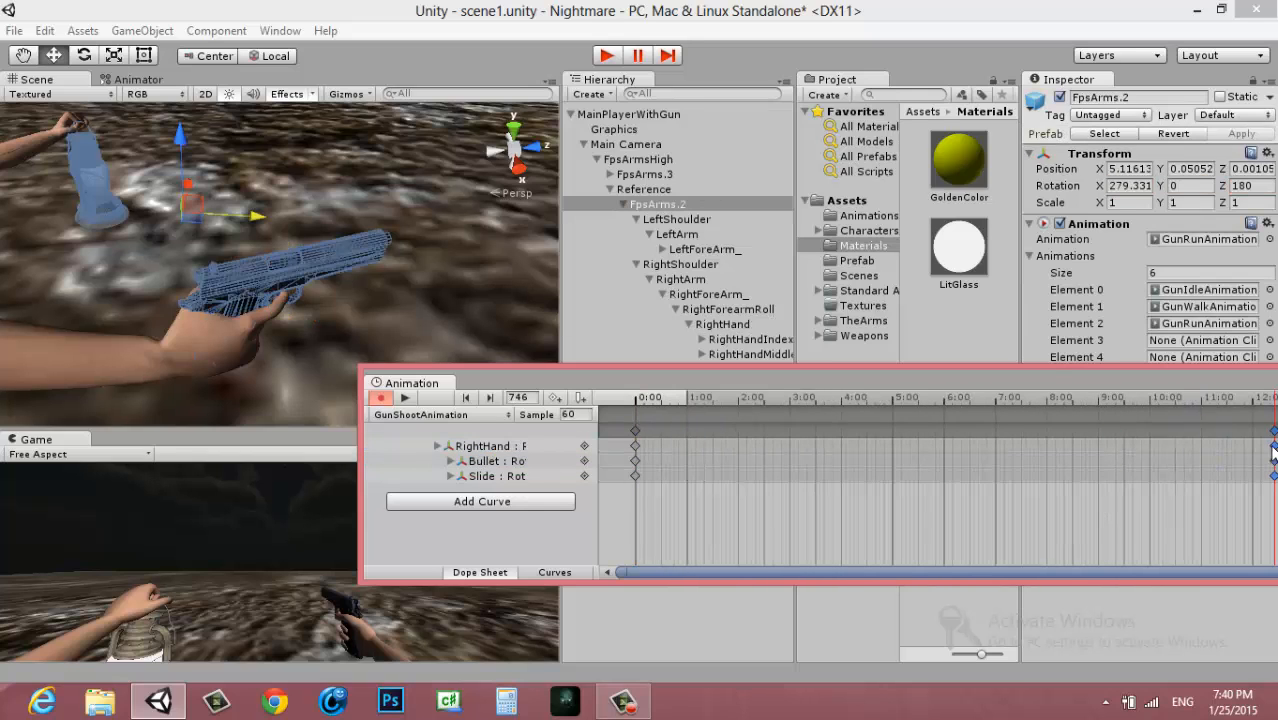
left_click_drag(1048, 390, 939, 400)
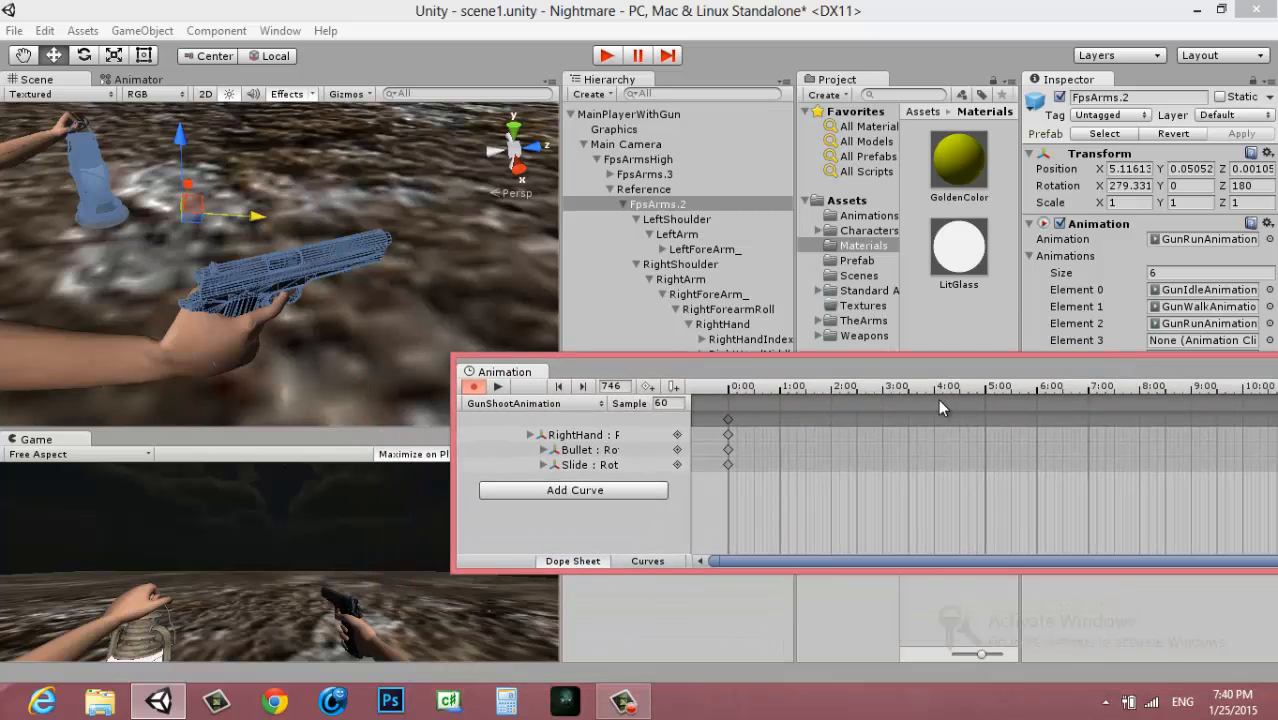
At frame 61, rotate RightHand about its pivot so the pistol tilts upward, to about 30.9, 373.5, 44.3
left_click(780, 391)
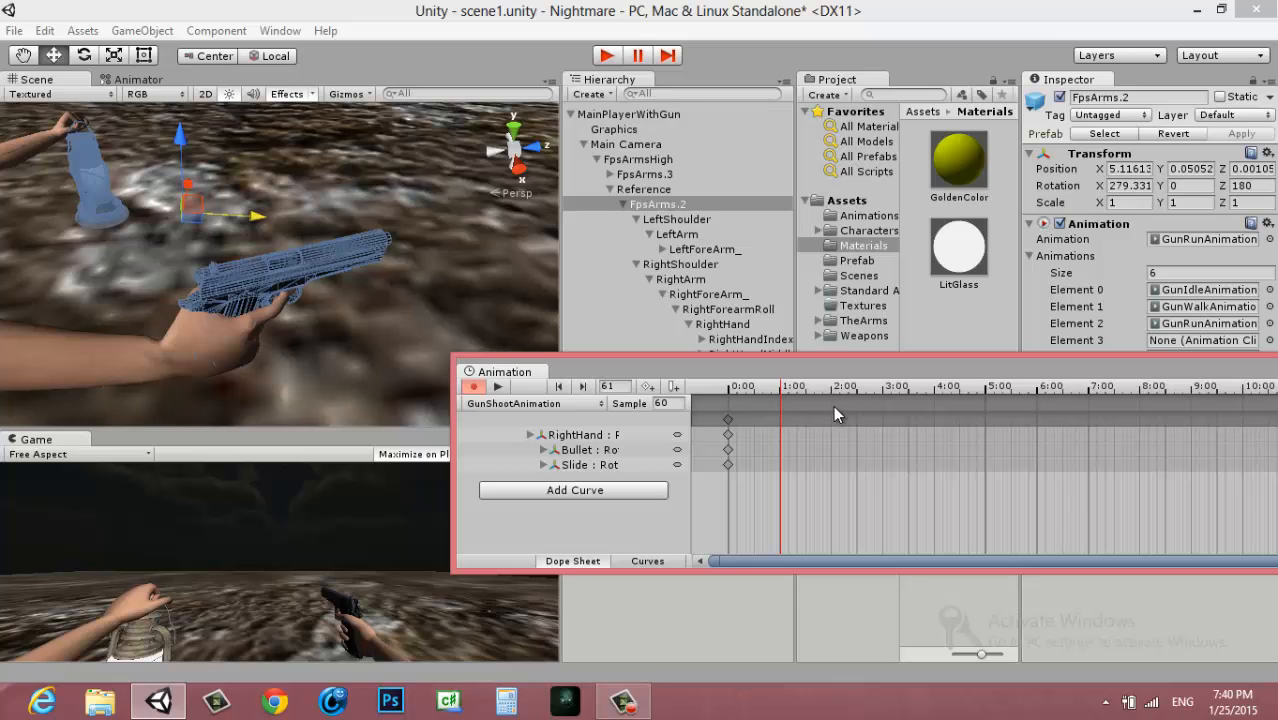
left_click(580, 435)
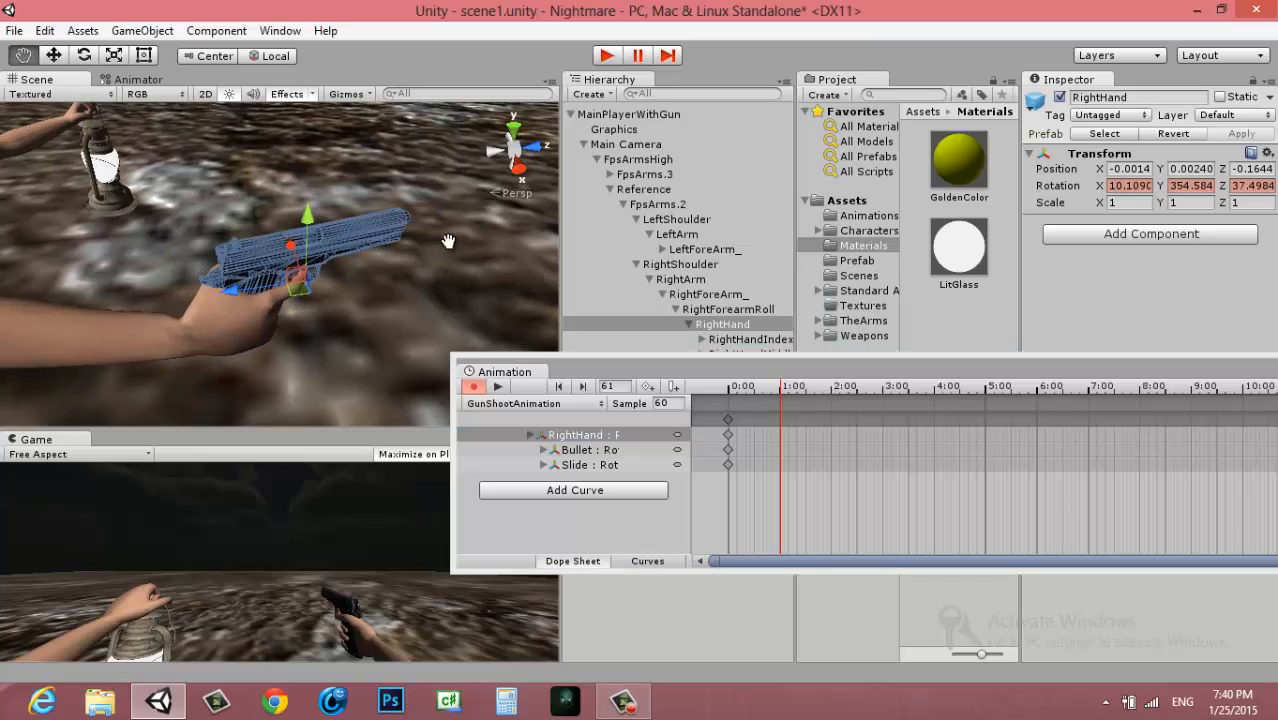
key("z")
key("e")
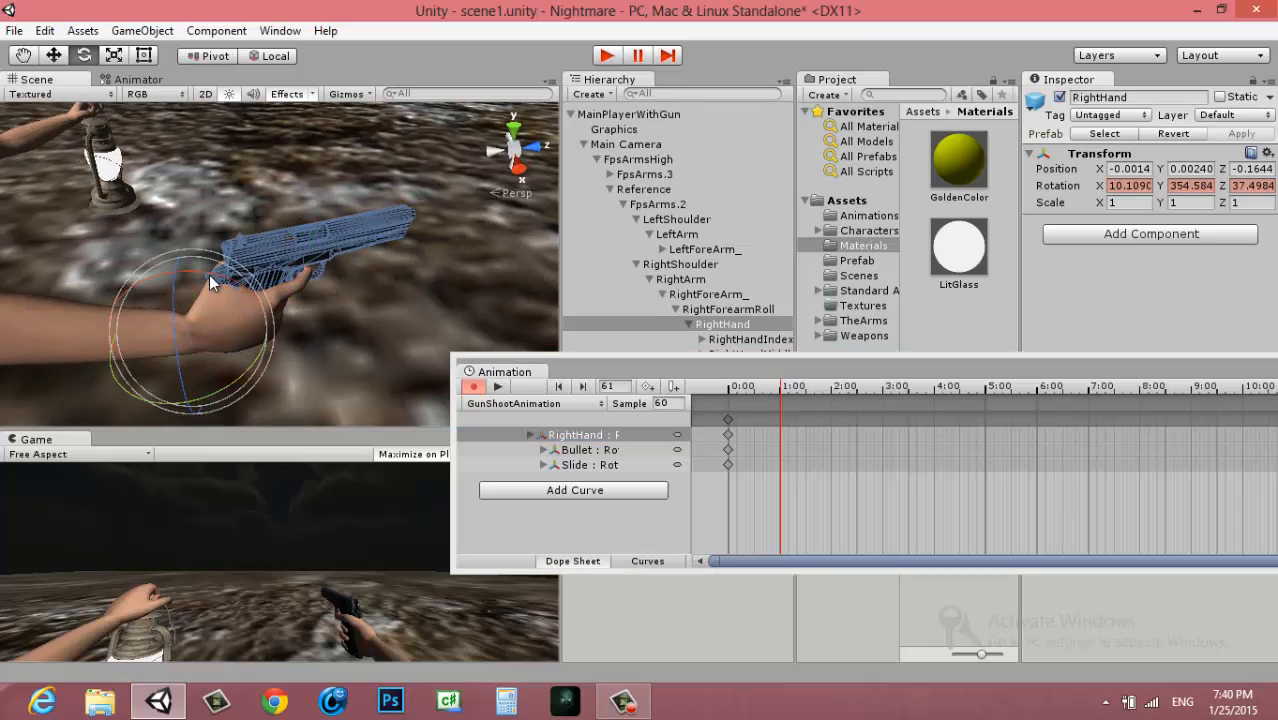
left_click_drag(209, 275, 84, 353)
left_click_drag(164, 295, 237, 299)
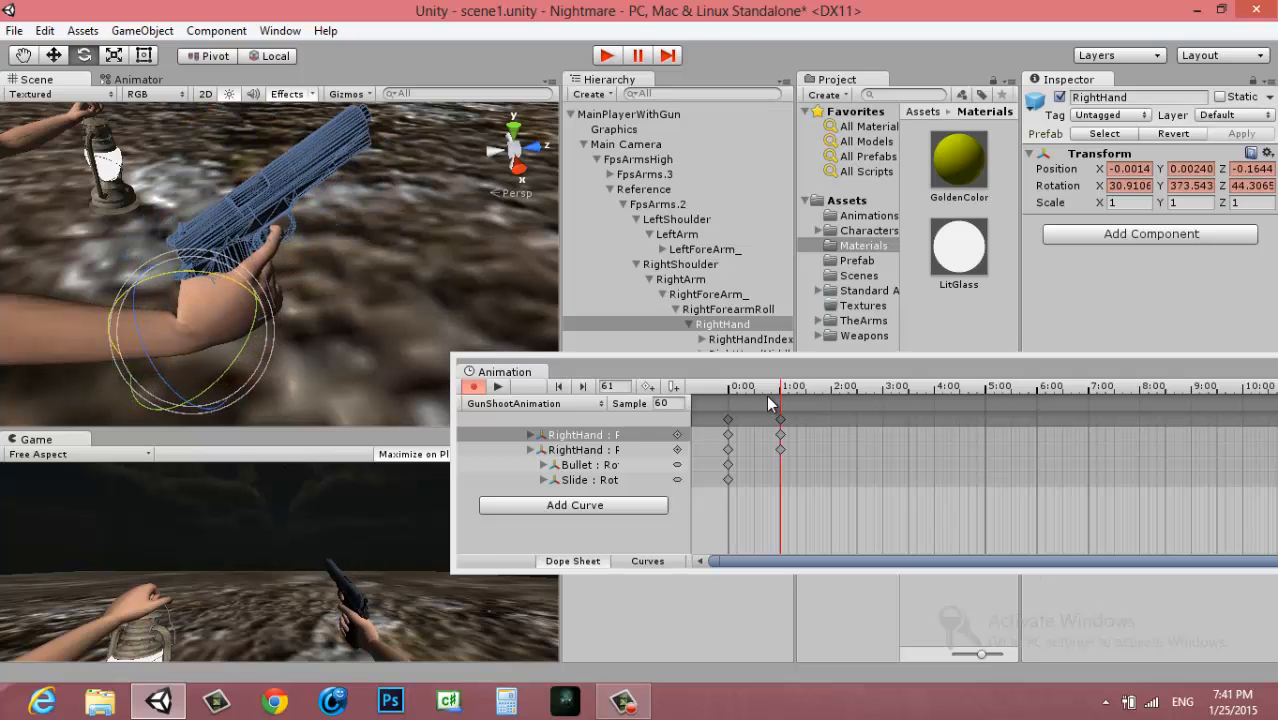
Play back GunShootAnimation from frame 0 to preview the hand's recoil rotation
left_click_drag(766, 388, 500, 381)
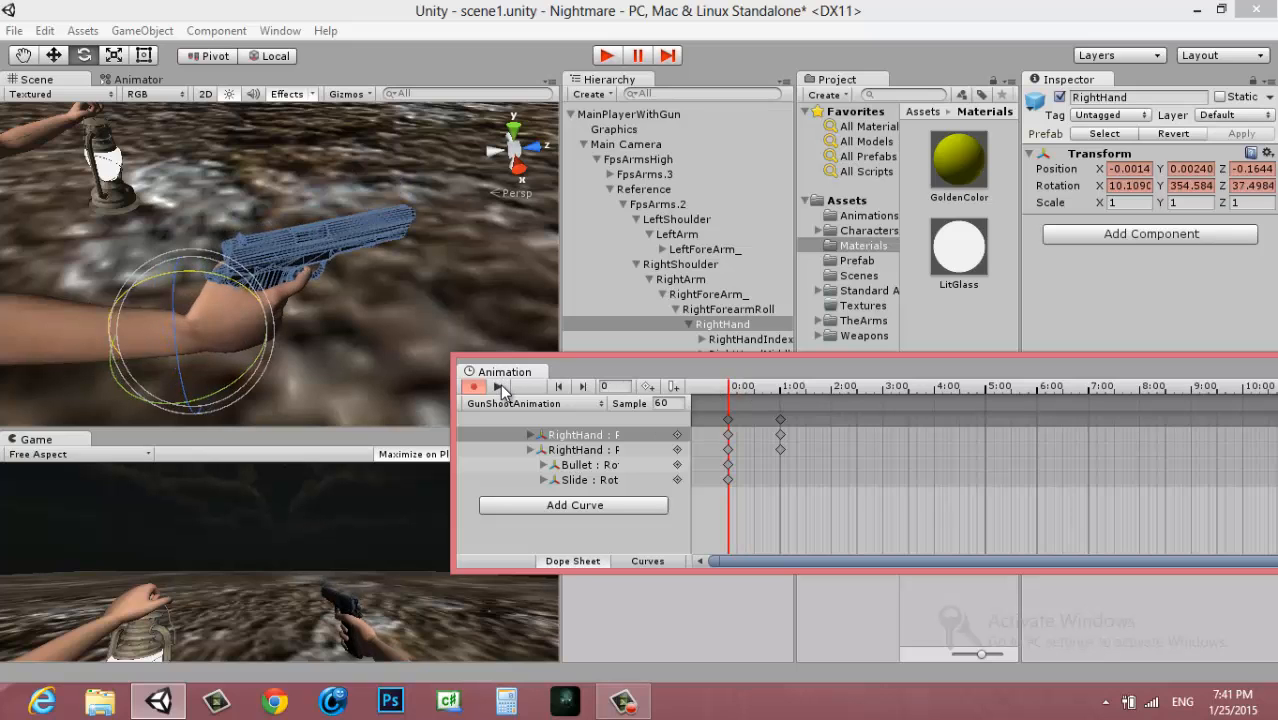
left_click(498, 385)
left_click(498, 385)
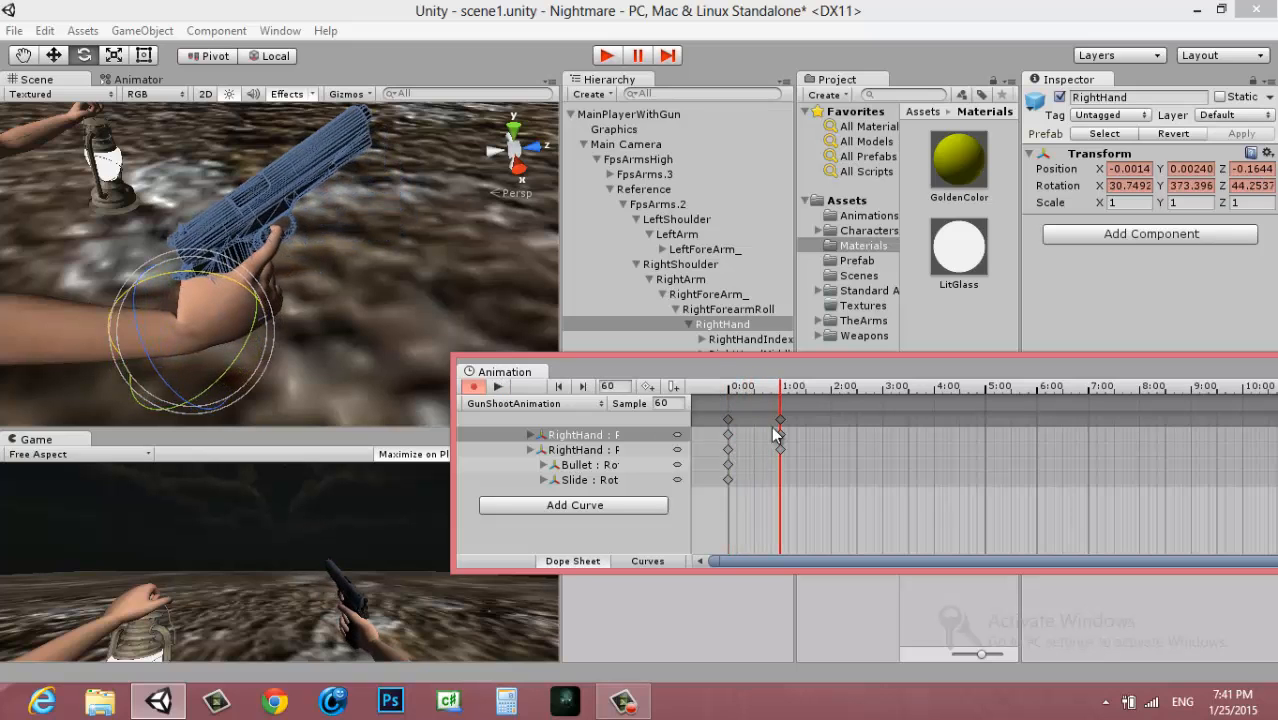
At frame 61, move the Slide backward along the pistol to about -0.035, 0.004, 0.402
left_click(832, 386)
middle_click_drag(264, 229, 288, 256)
scroll(289, 254, "up", 3)
left_click_drag(292, 252, 340, 240, "alt")
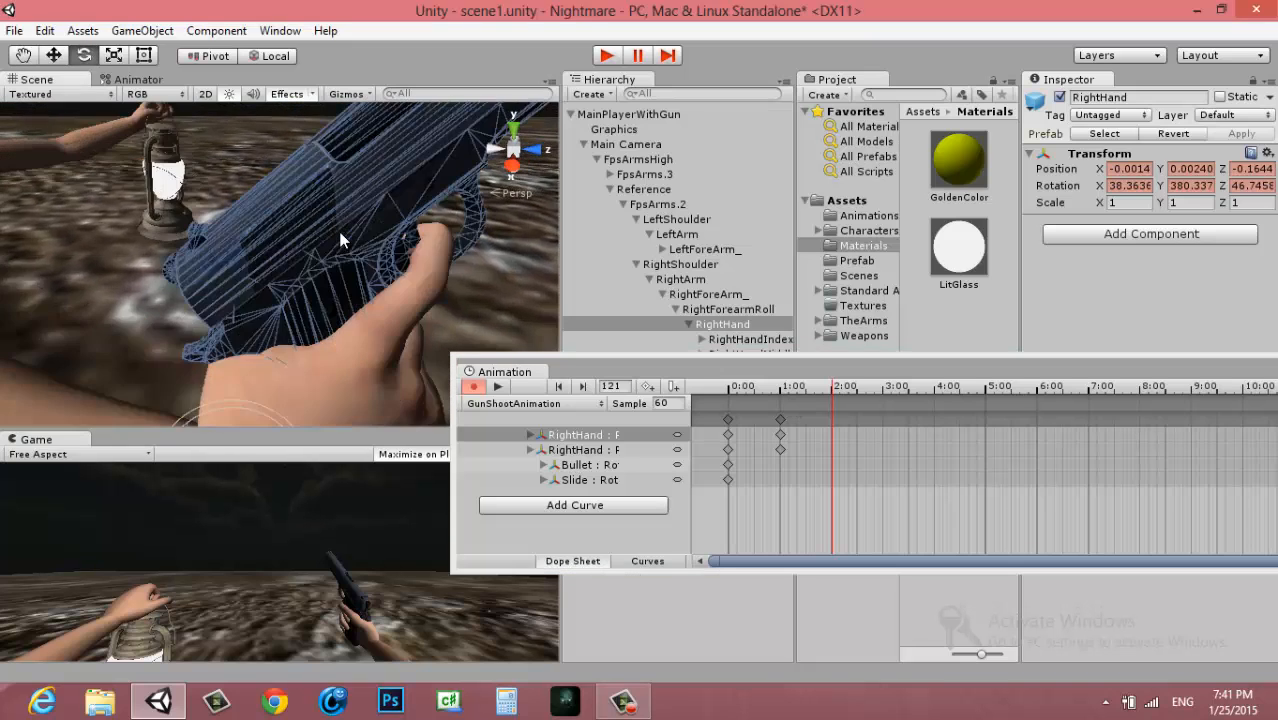
left_click(781, 418)
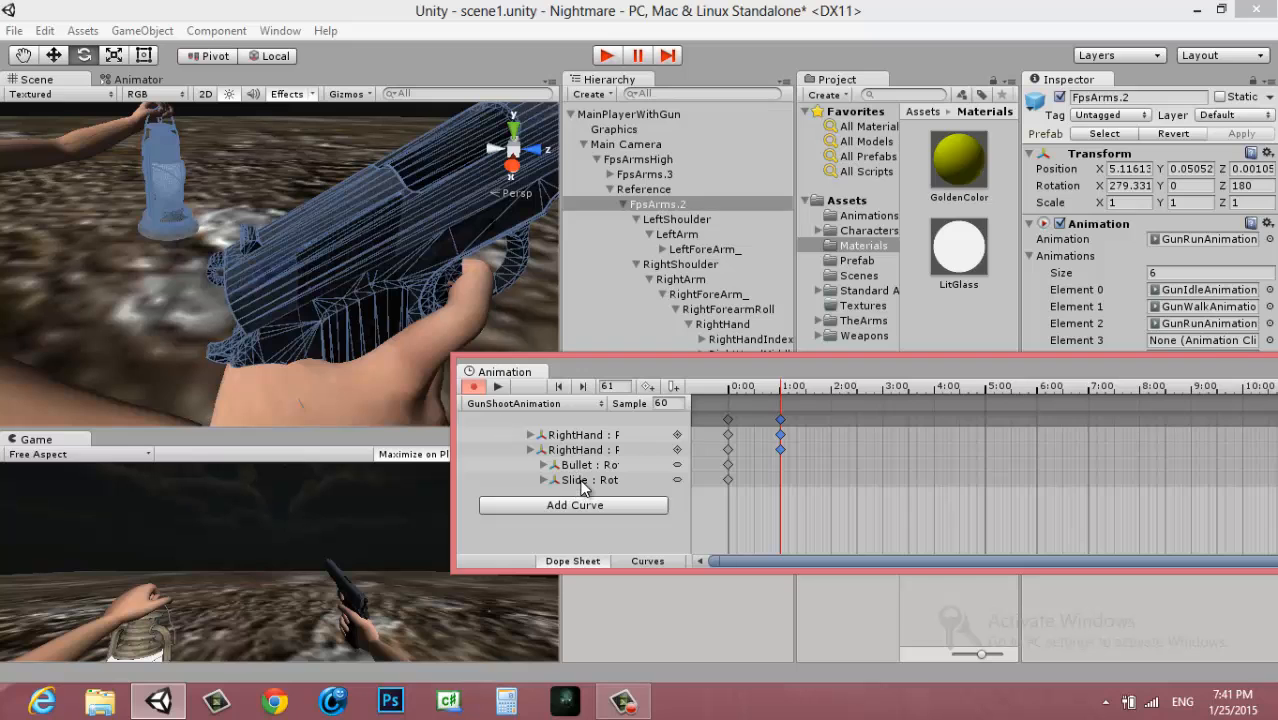
left_click(585, 480)
key("f")
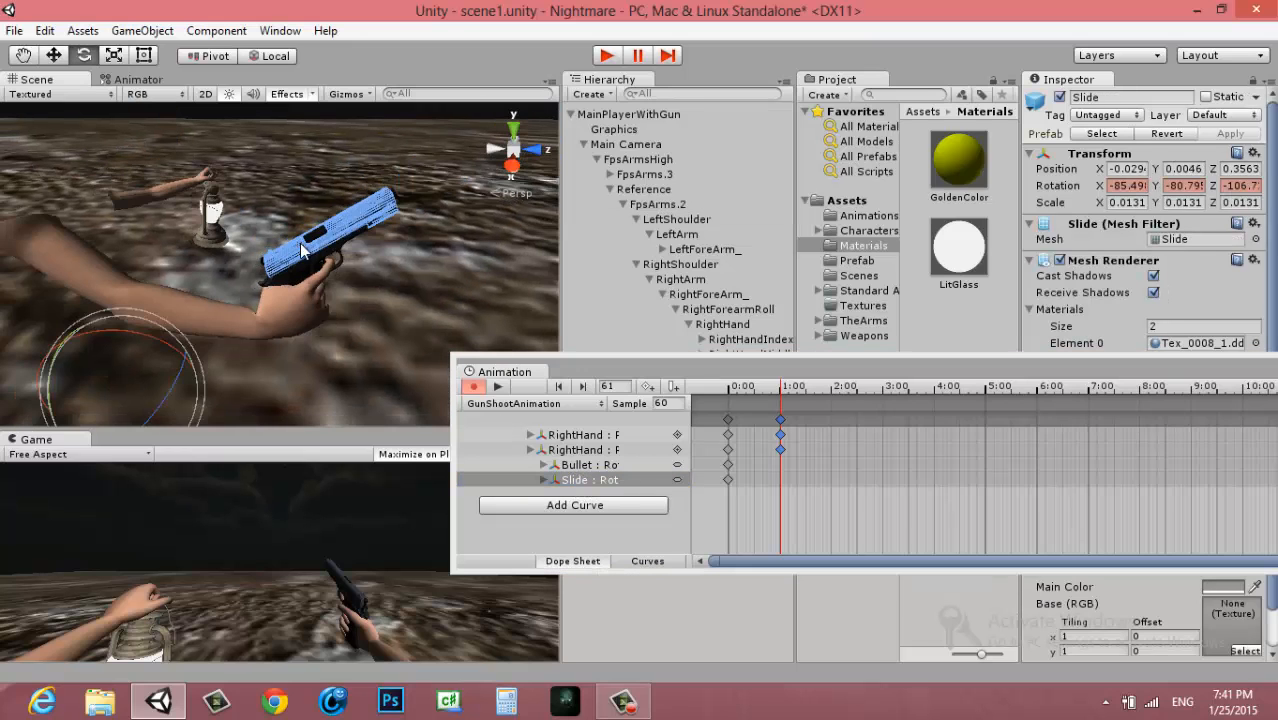
key("z")
key("w")
scroll(325, 245, "up", 5)
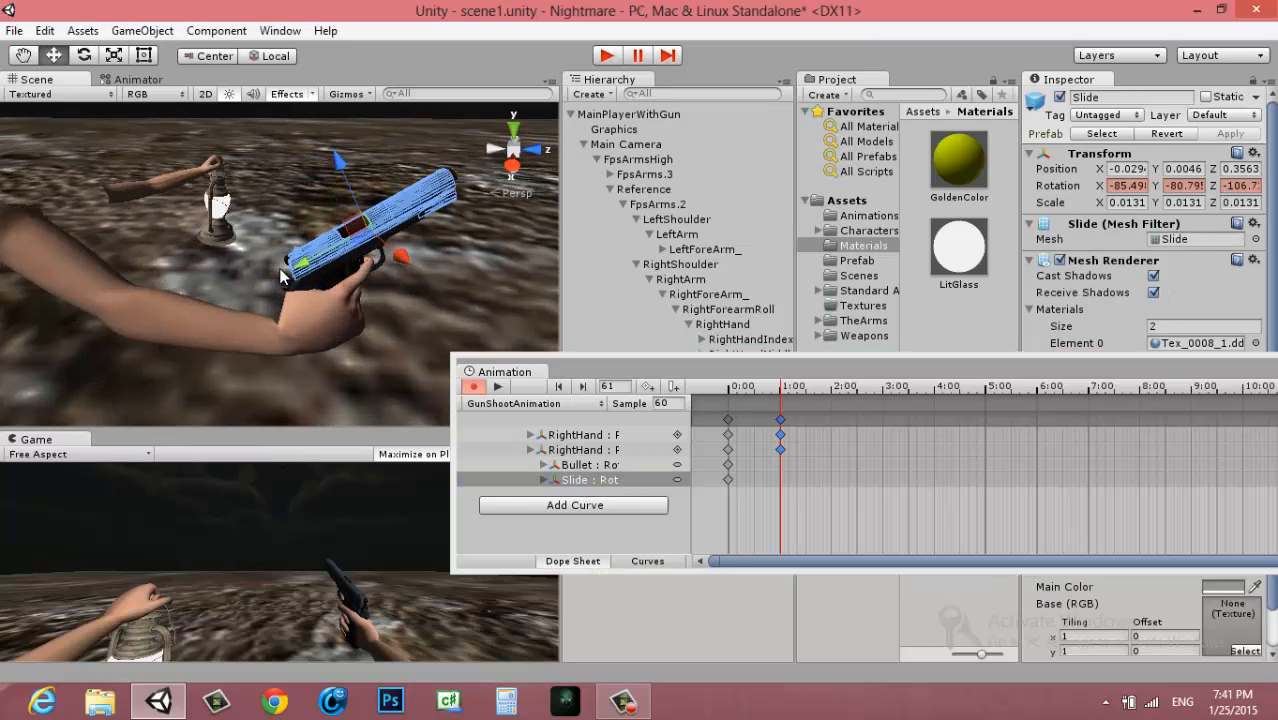
left_click_drag(330, 255, 291, 267)
scroll(322, 260, "up", 5)
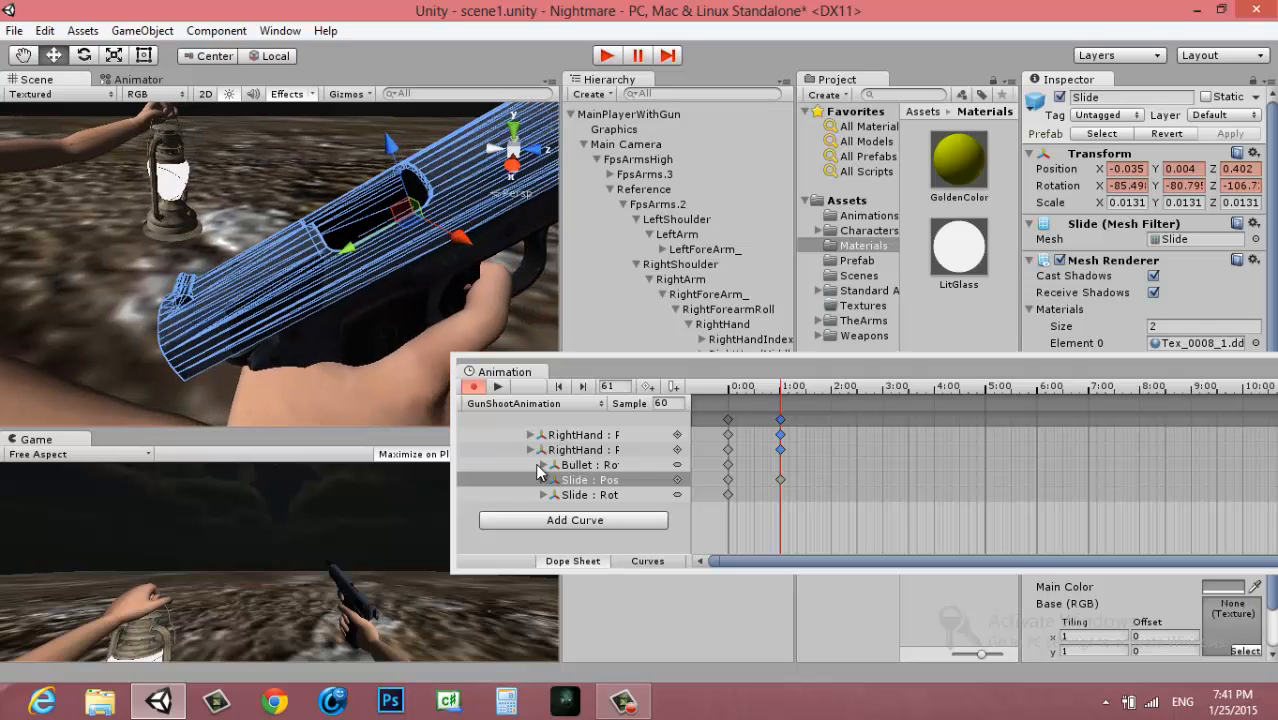
At frame 61, move the Bullet back into the slide's ejection opening, to about 0.0244, 0.1198, -0.1323
left_click(598, 465)
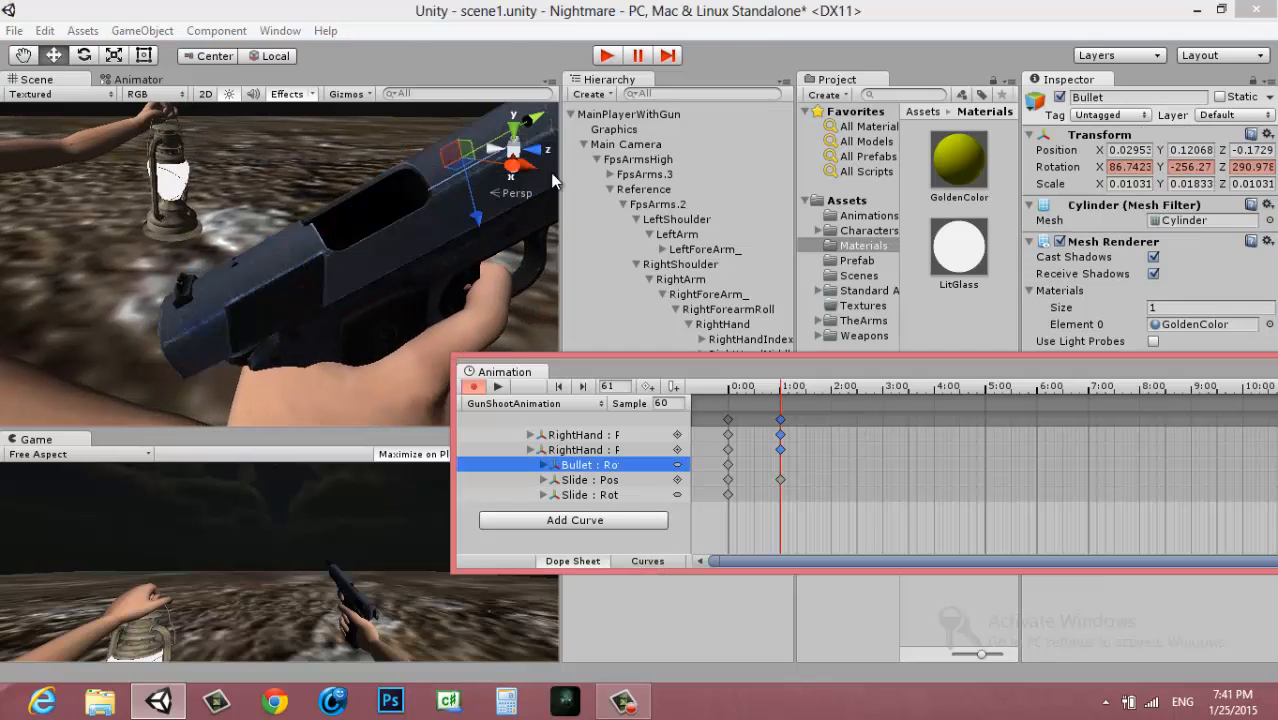
left_click_drag(541, 123, 470, 158)
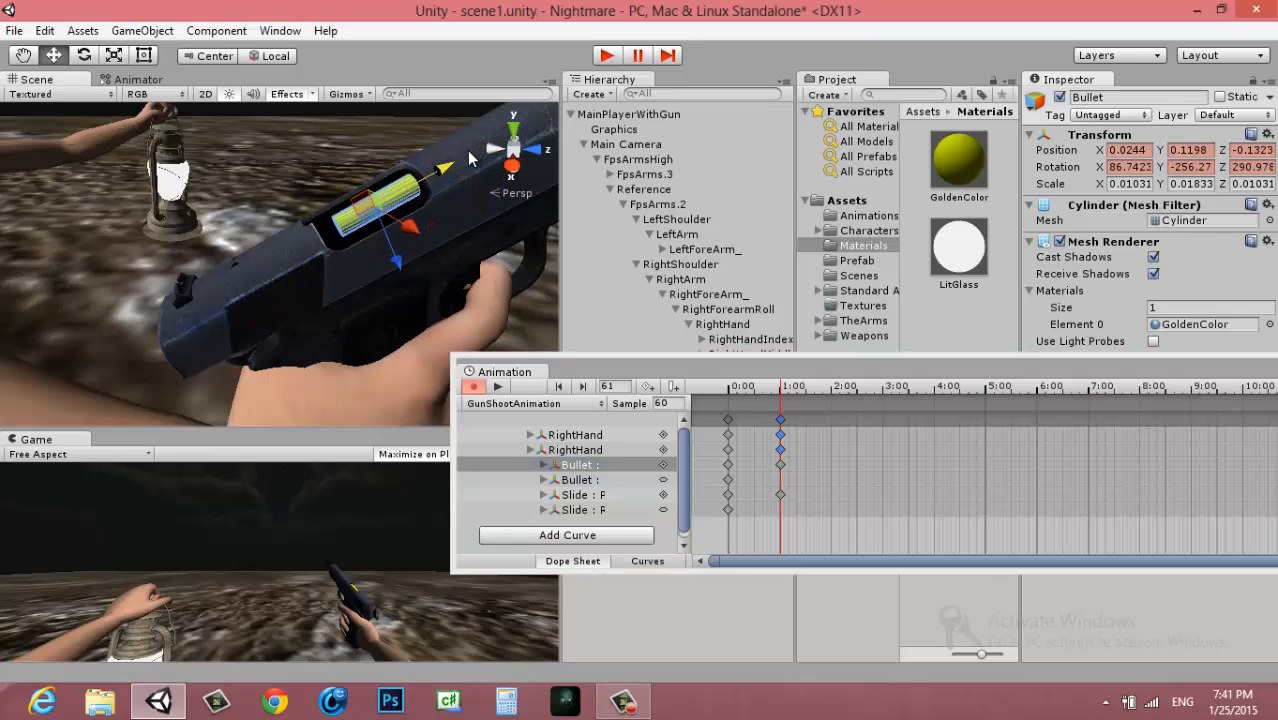
left_click_drag(390, 278, 553, 200, "alt")
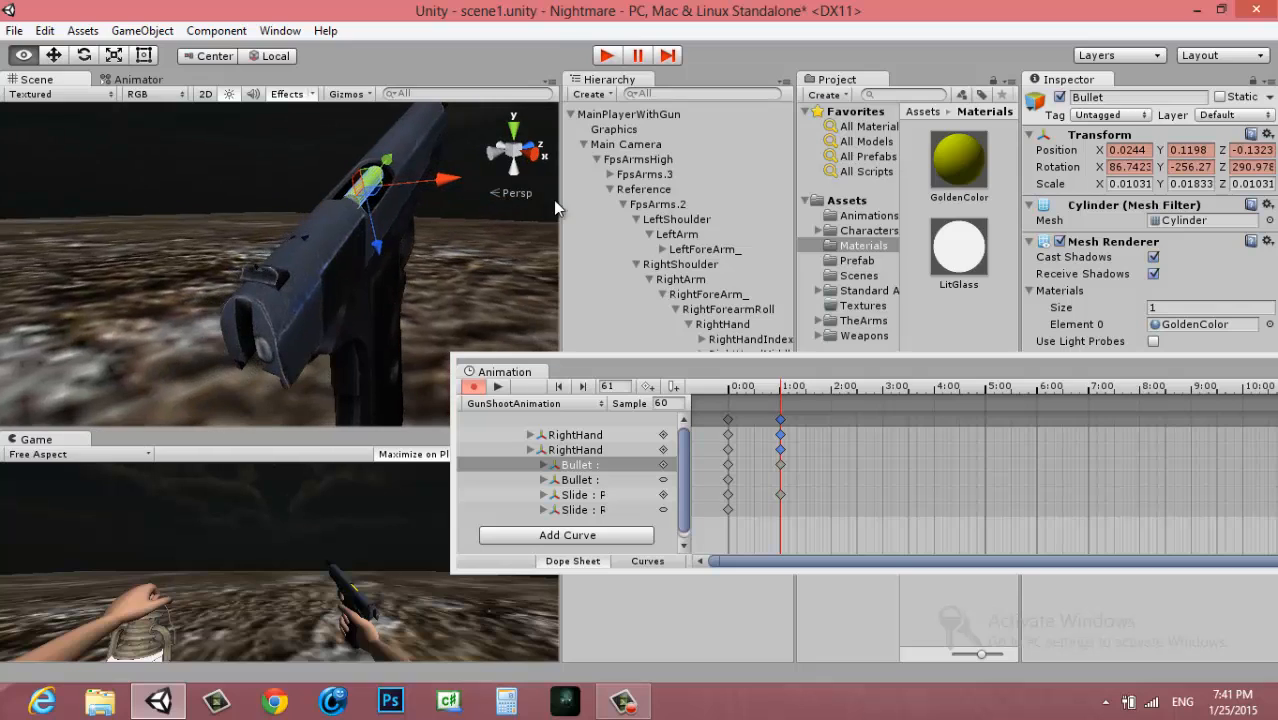
At frame 90, move the Bullet out of the pistol to about -0.014, 0.149, -0.137 and rotate it to about 35, -195.5, 307.6
left_click(806, 389)
key("e")
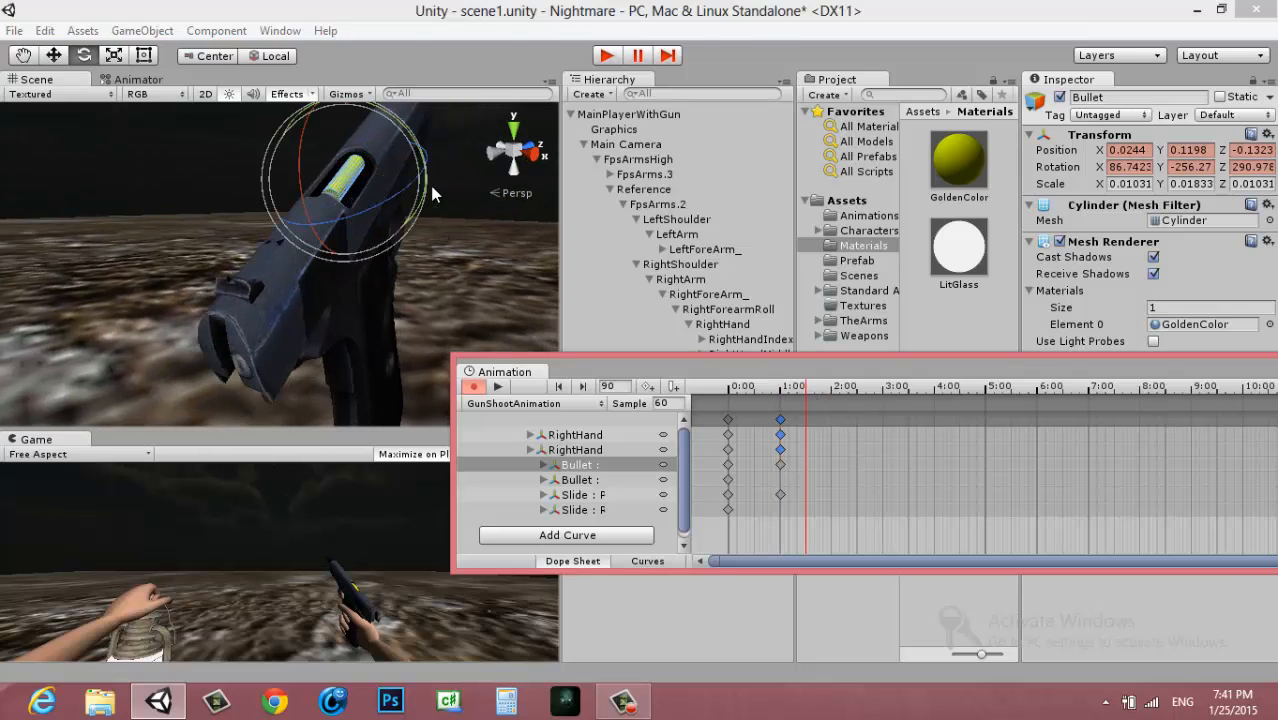
middle_click_drag(433, 194, 390, 264)
key("w")
left_click_drag(390, 211, 407, 237)
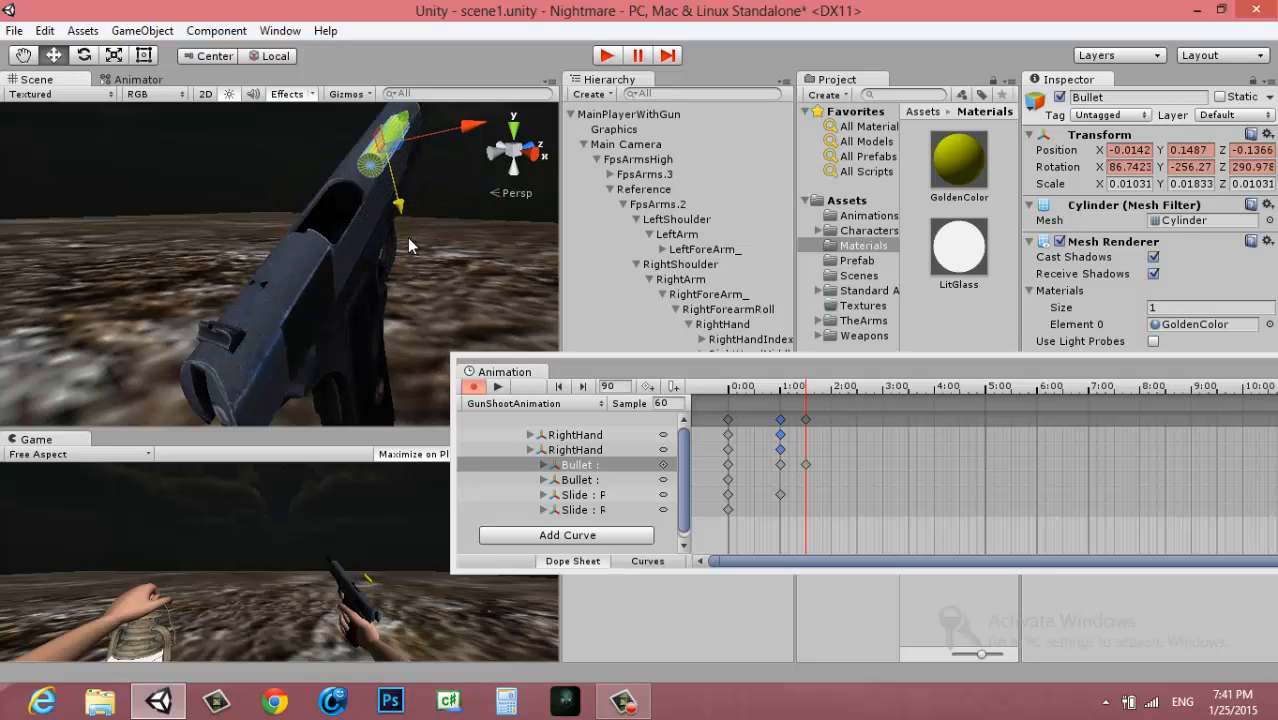
key("e")
left_click_drag(417, 163, 412, 205)
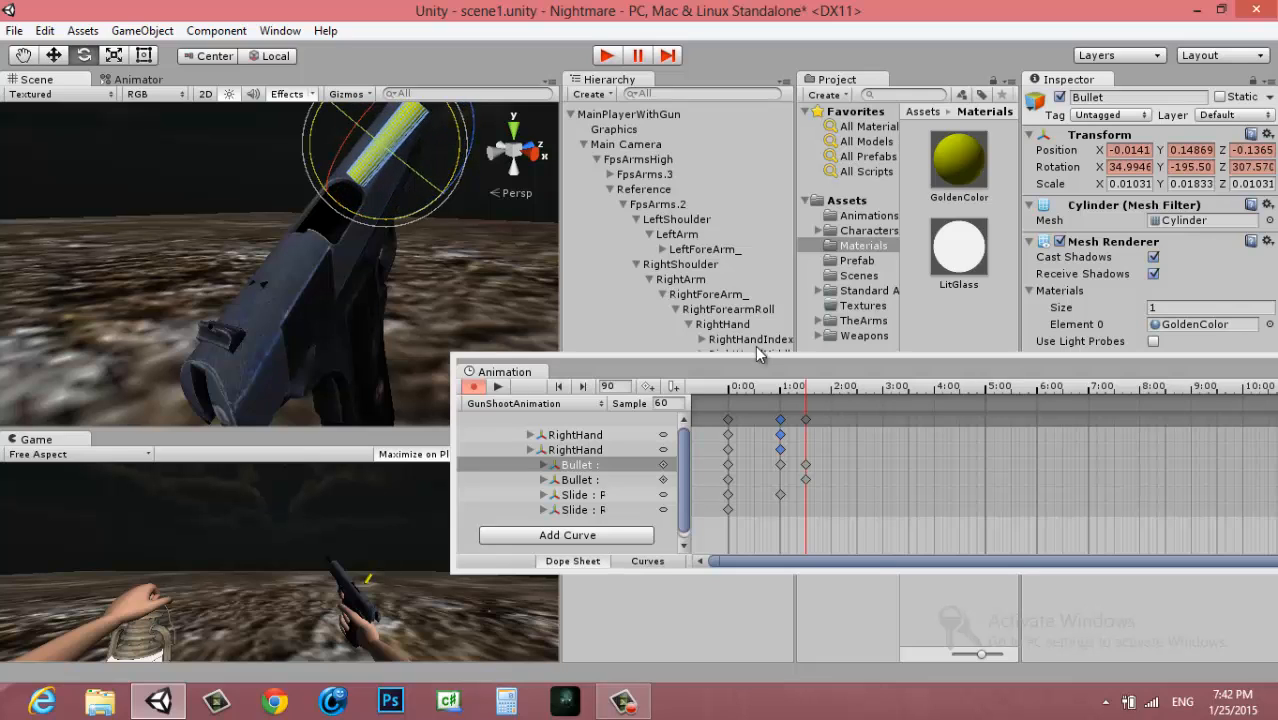
At frame 119, tumble the Bullet to about -31.3, -152.7, 231.9 and lower it beside the grip to about -0.061, 0.091, -0.102
left_click(830, 393)
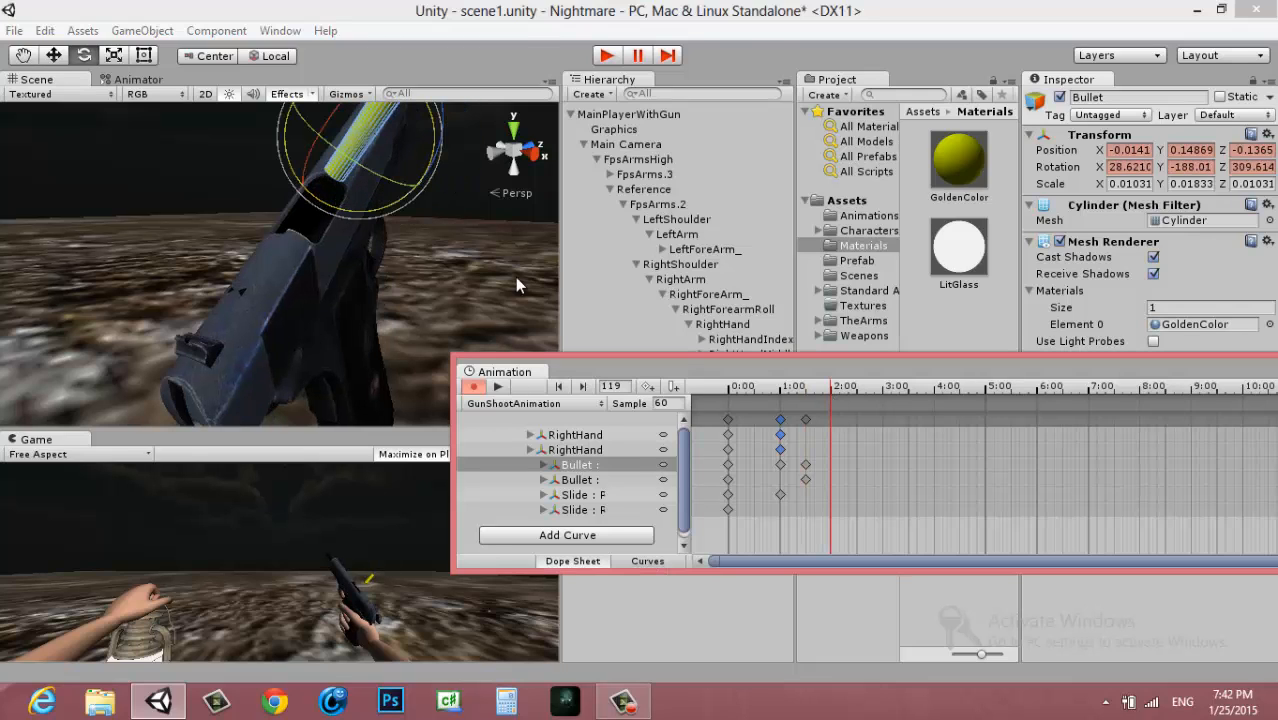
left_click_drag(385, 141, 411, 222)
key("w")
left_click_drag(412, 157, 375, 292)
key("f")
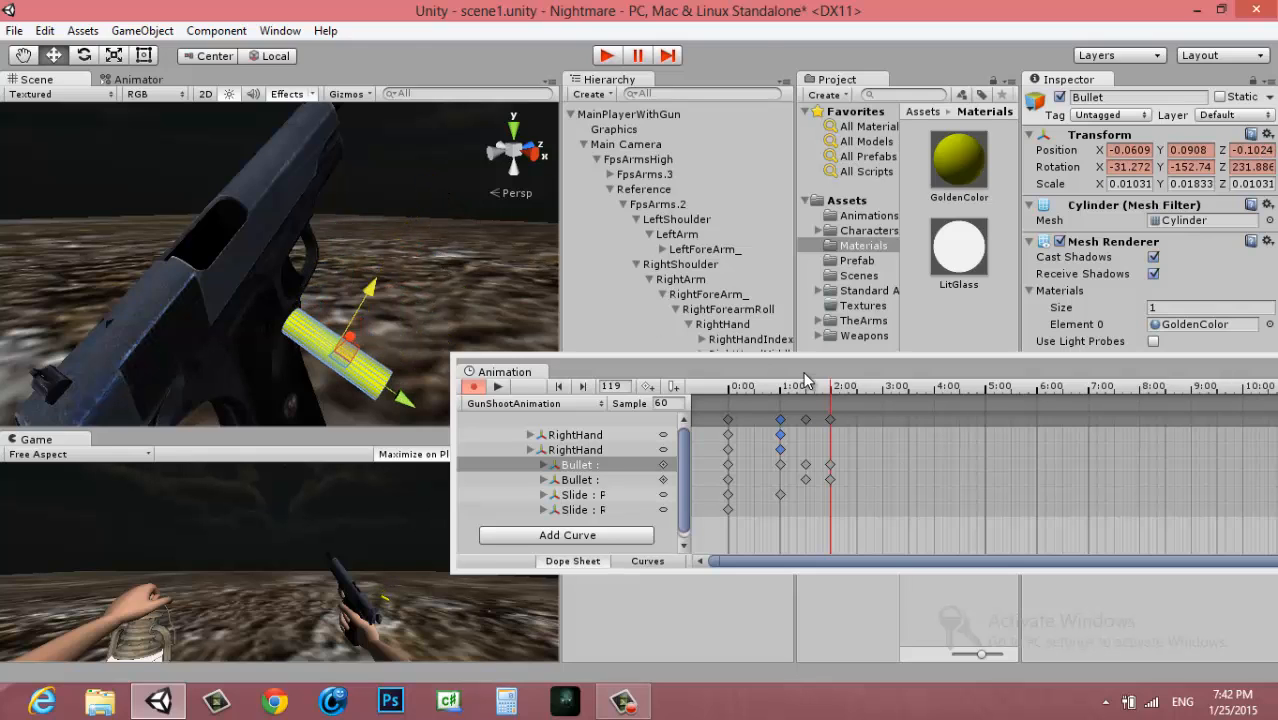
Preview the bullet's ejection and inspect the pistol's pose at frame 60
left_click_drag(805, 382, 557, 396)
left_click(499, 387)
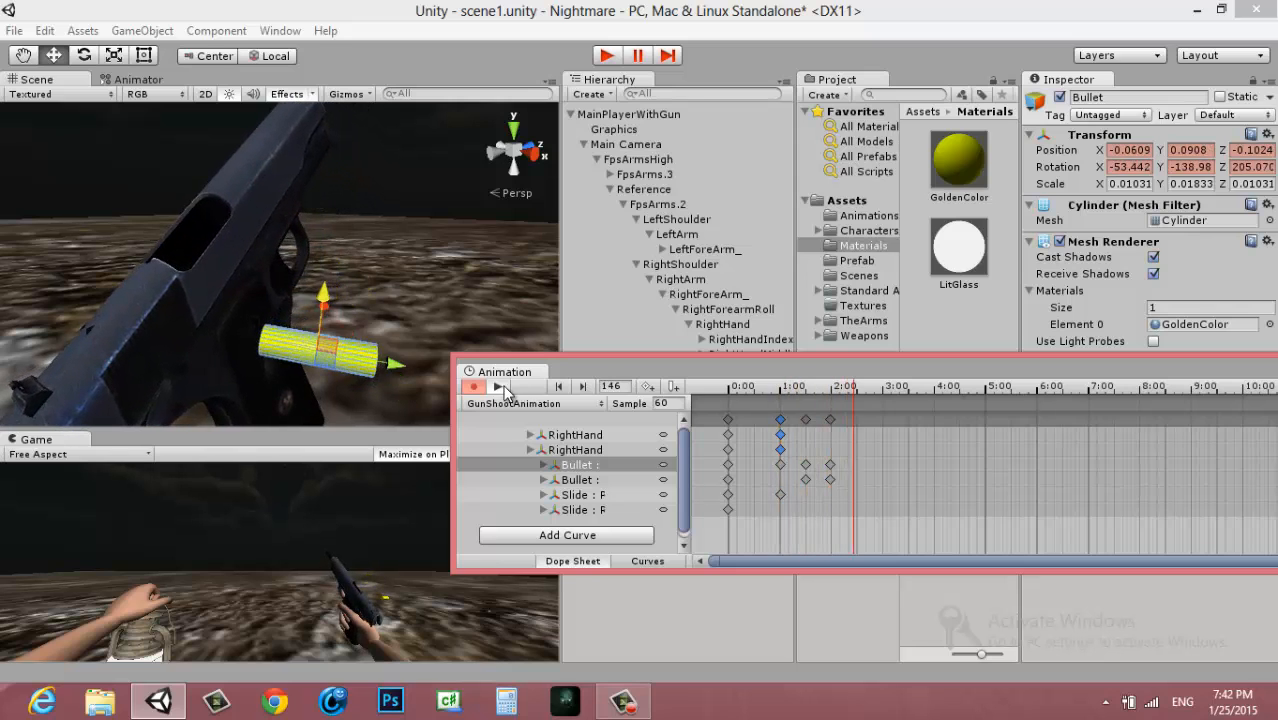
left_click(789, 387)
mouse_move(783, 388)
left_mouse_down()
mouse_move(751, 391)
mouse_move(781, 395)
left_mouse_up()
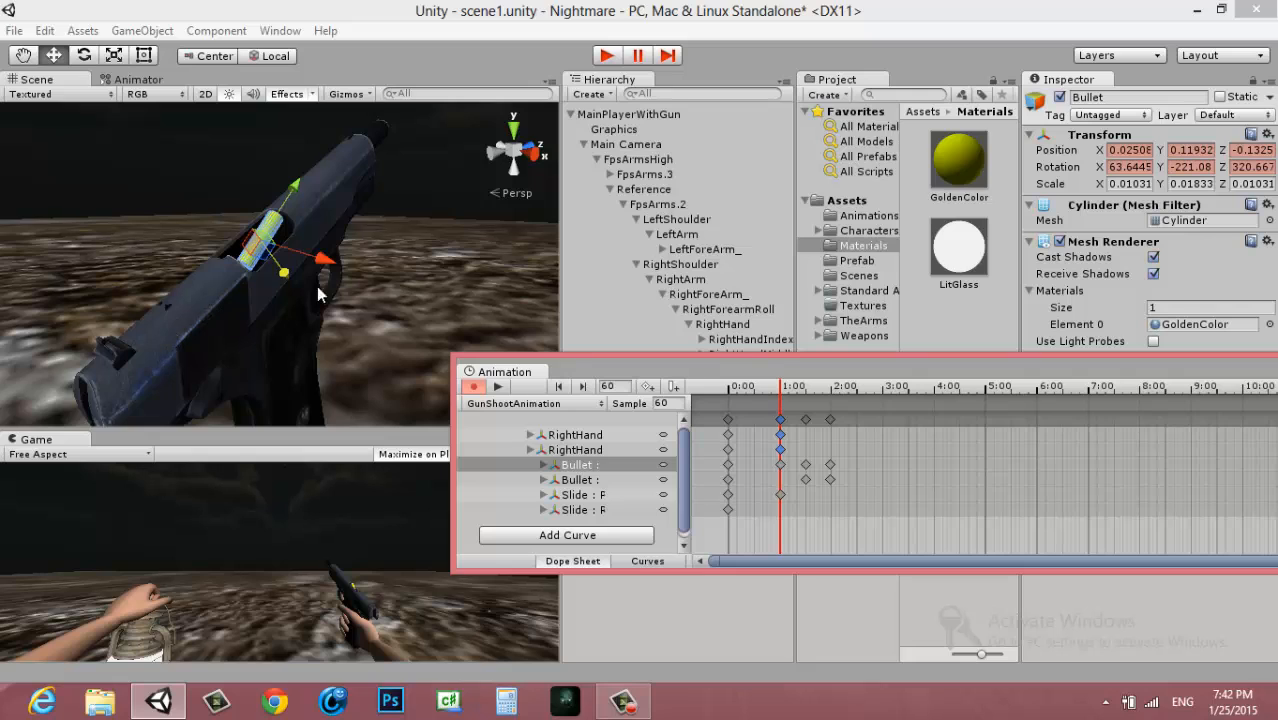
left_click_drag(371, 277, 342, 252, "alt")
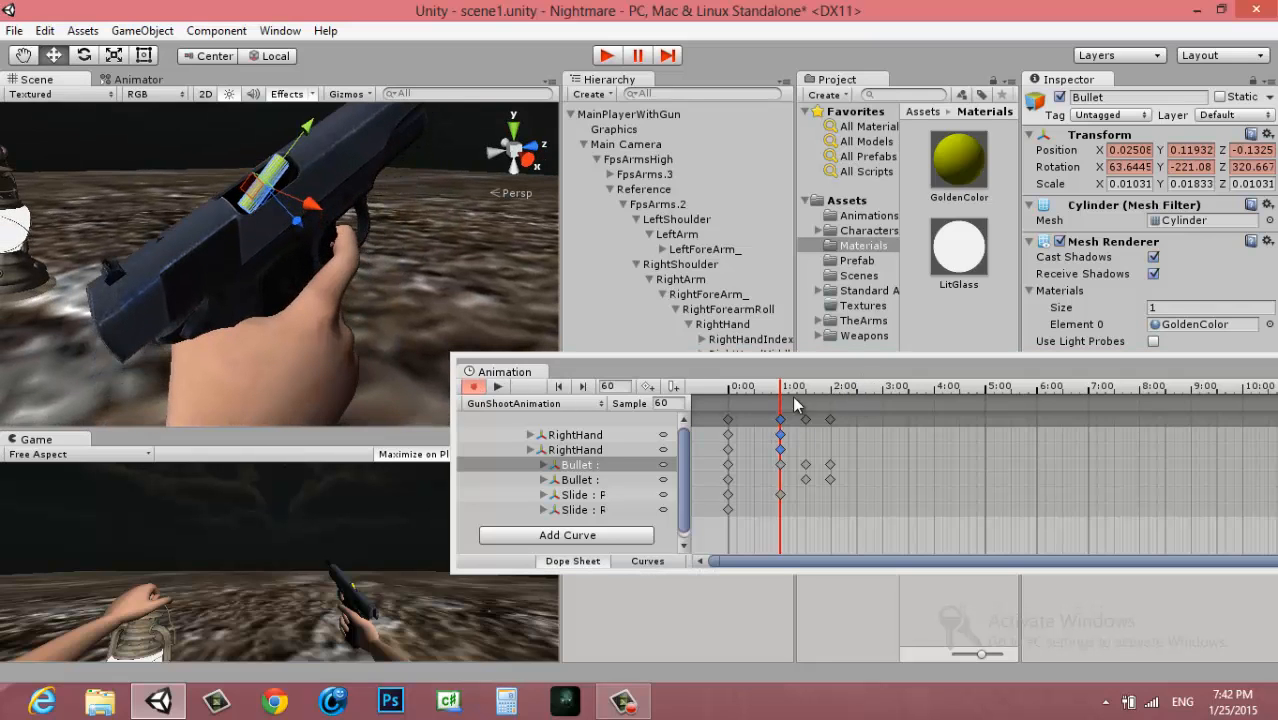
At frame 119, move the Slide forward along the pistol to about -0.028, 0.005, 0.351
left_click(828, 418)
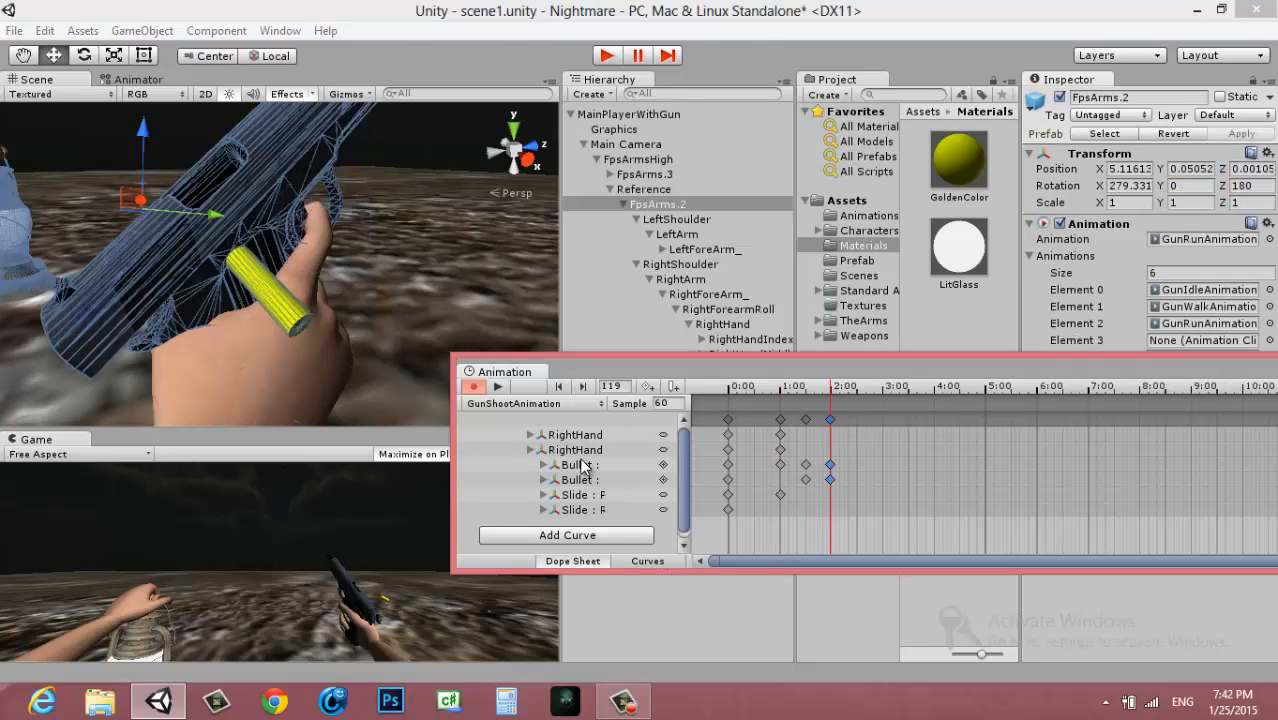
left_click(574, 494)
left_click_drag(318, 264, 268, 268, "alt")
middle_click_drag(272, 230, 312, 320)
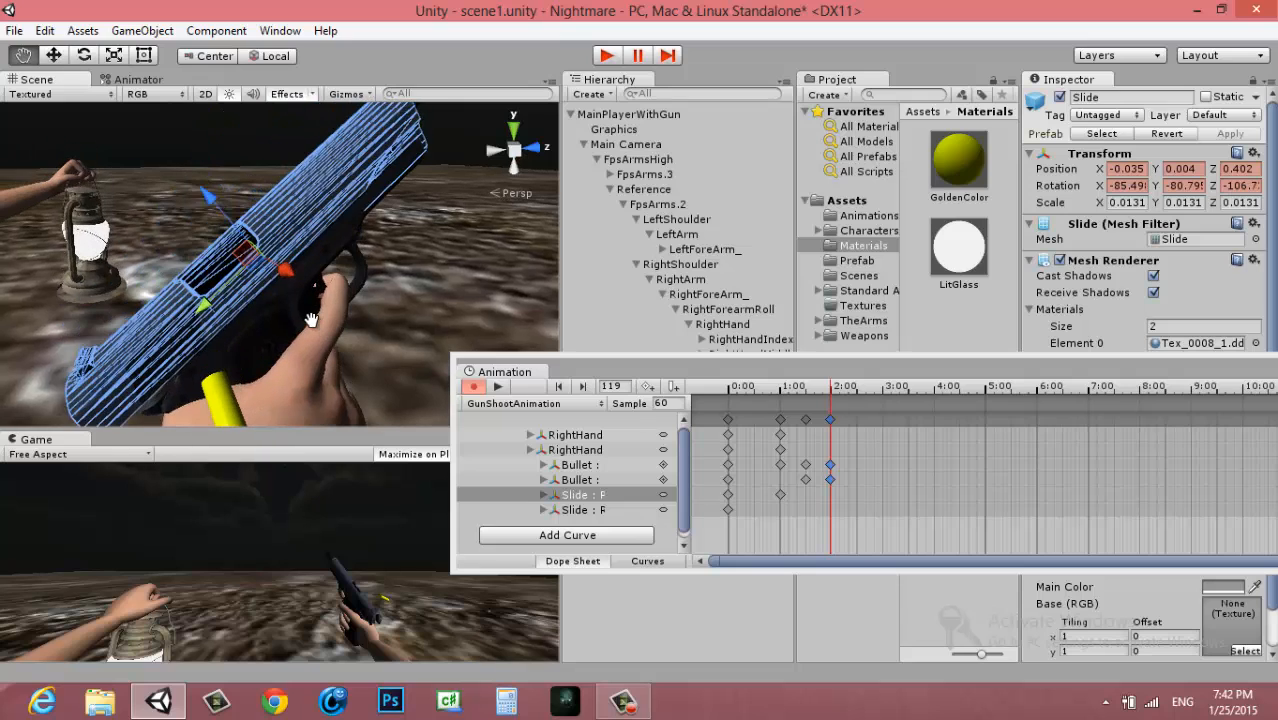
left_click_drag(212, 316, 254, 326)
left_click_drag(252, 383, 253, 420, "alt")
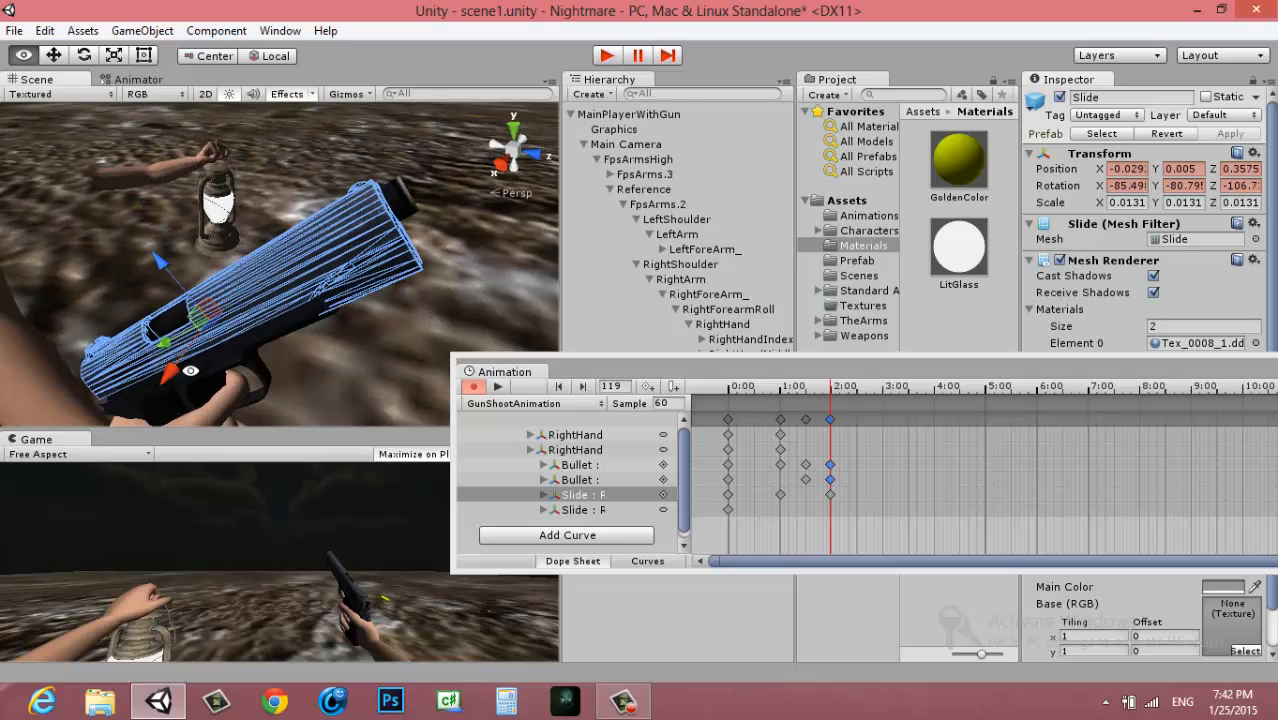
left_click_drag(162, 348, 174, 352)
Bring the clip's end keyframes in to about 3:00 and play back GunShootAnimation from frame 0
scroll(917, 421, "down", 8)
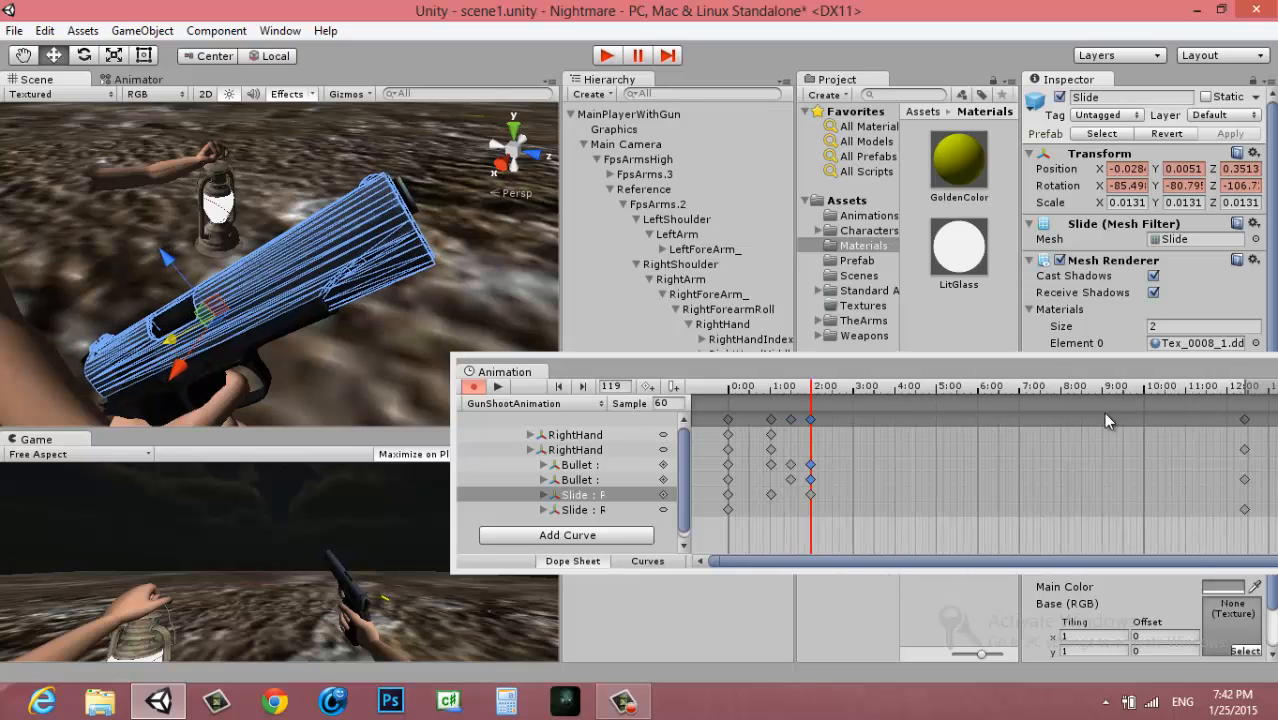
left_click_drag(1173, 418, 703, 393)
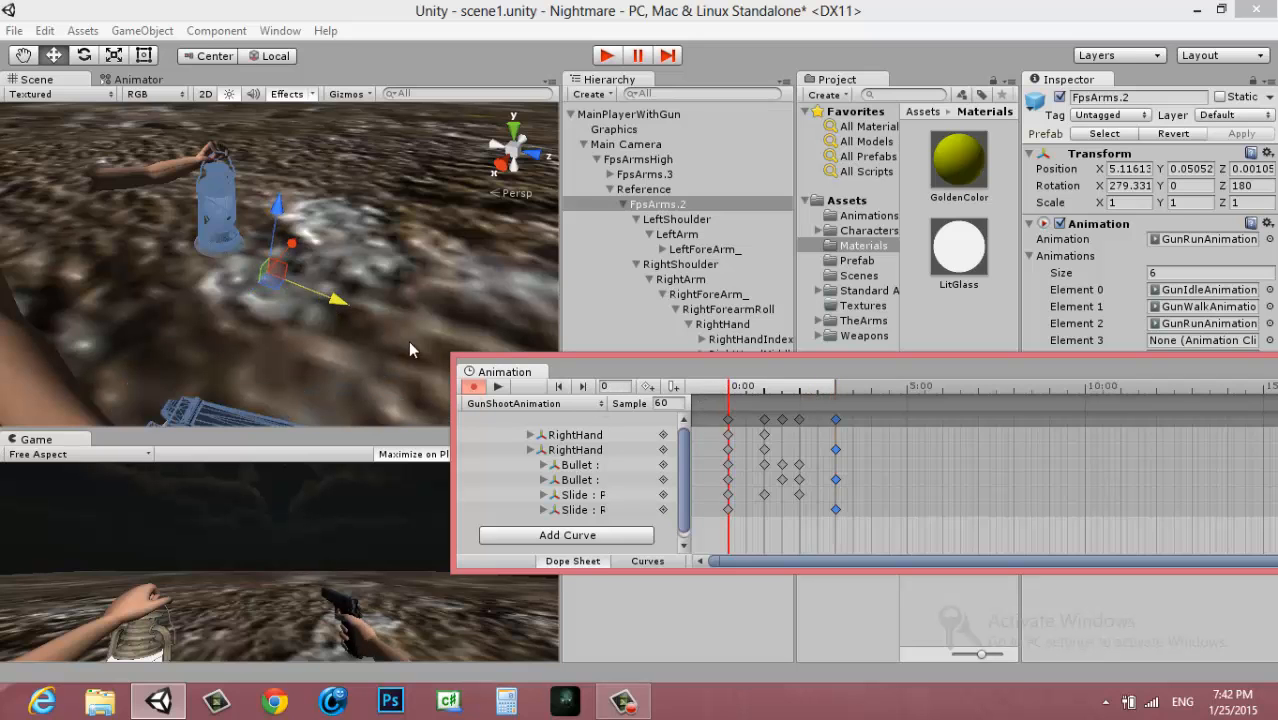
middle_click_drag(403, 304, 424, 158)
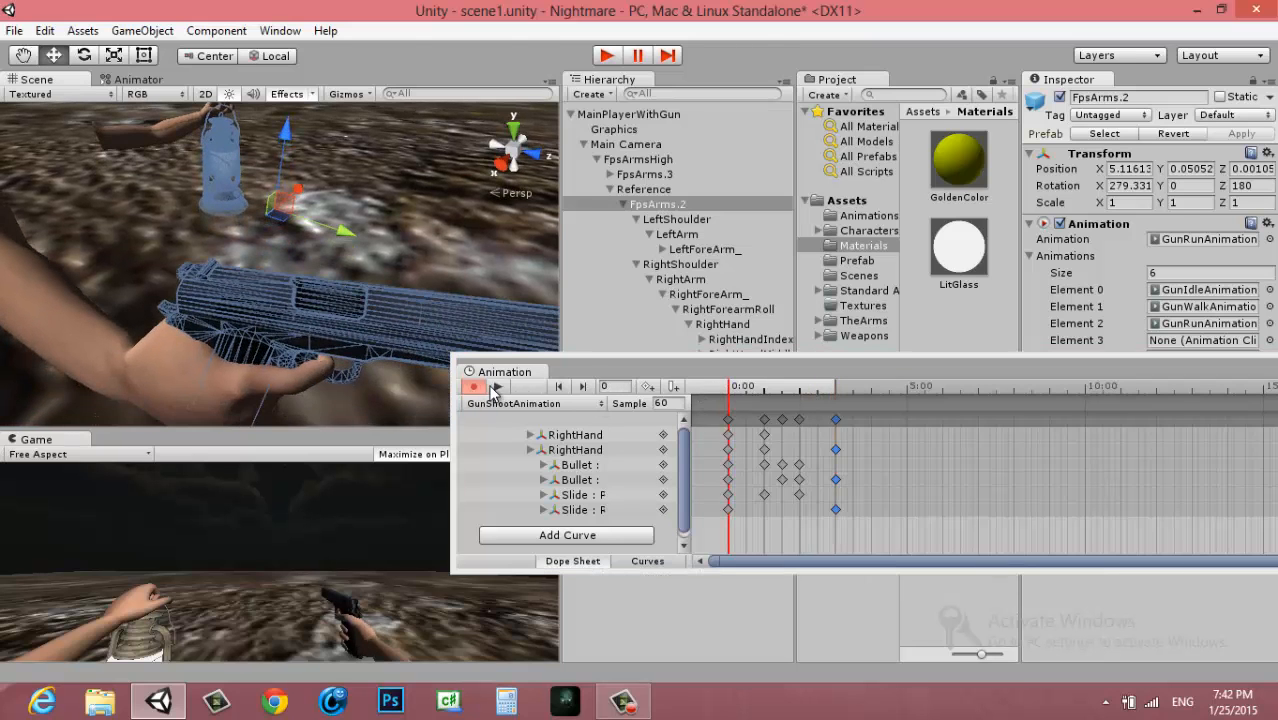
left_click(501, 388)
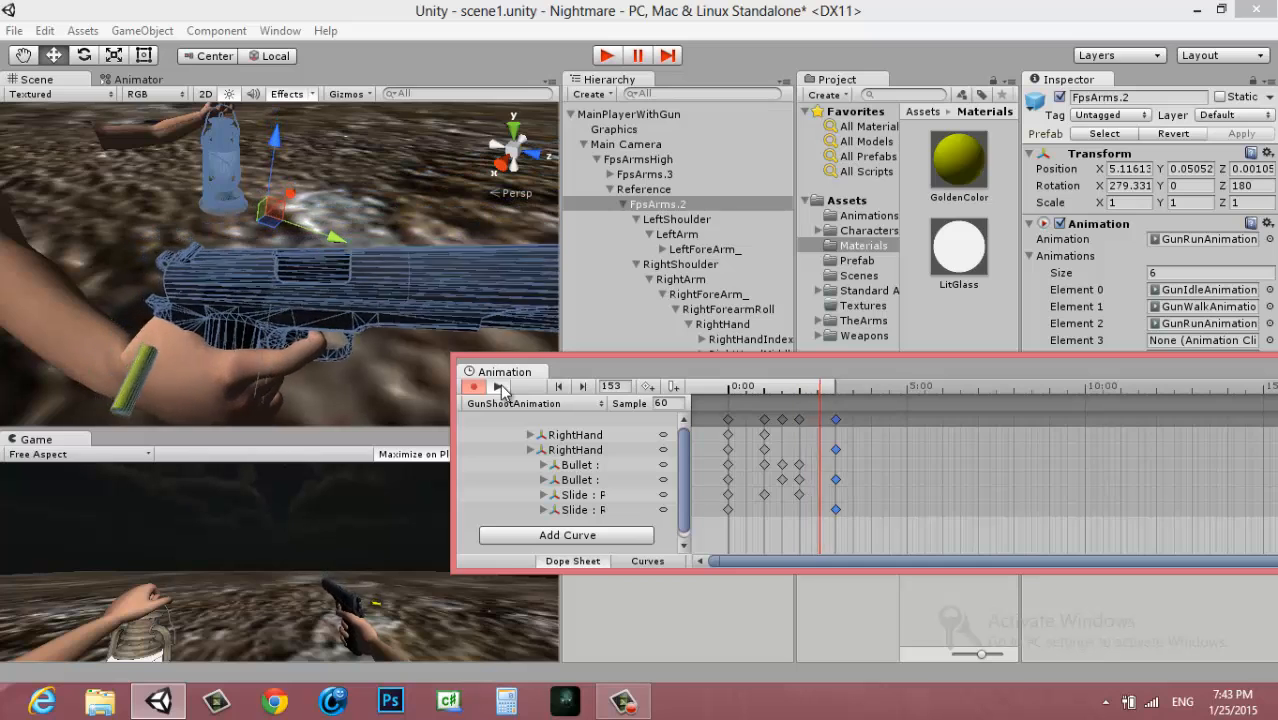
left_click(499, 387)
Move the keyframe columns at frames 90 and 119 earlier to 1:20 and 1:40, and play back the clip
scroll(779, 422, "up", 5)
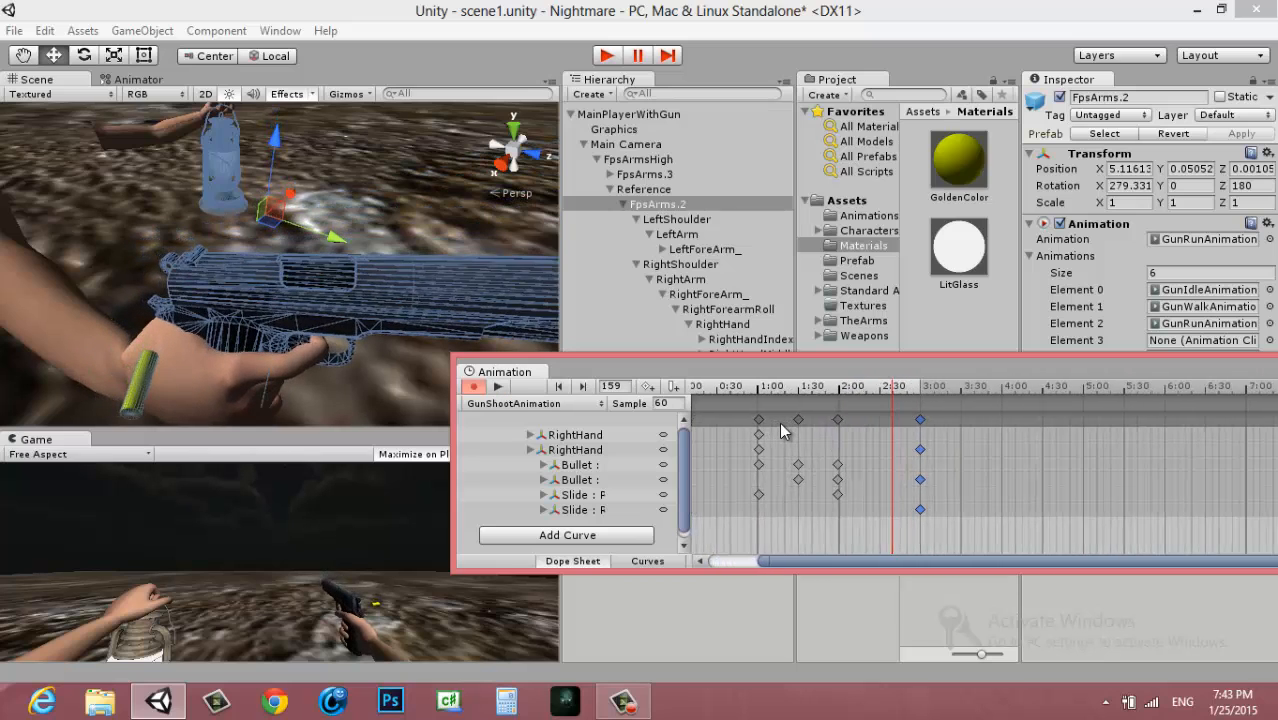
scroll(780, 422, "up", 4)
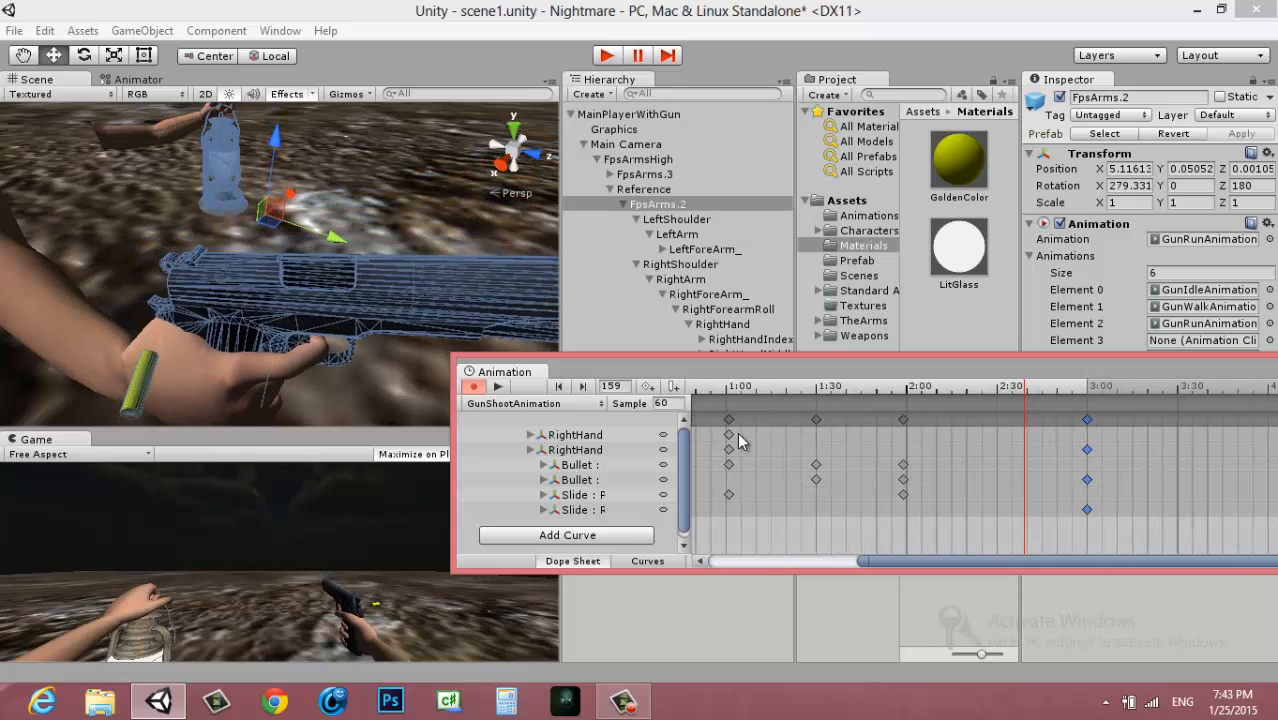
scroll(761, 432, "up", 1)
left_click_drag(849, 420, 804, 428)
left_click_drag(975, 419, 895, 425)
left_click(720, 390)
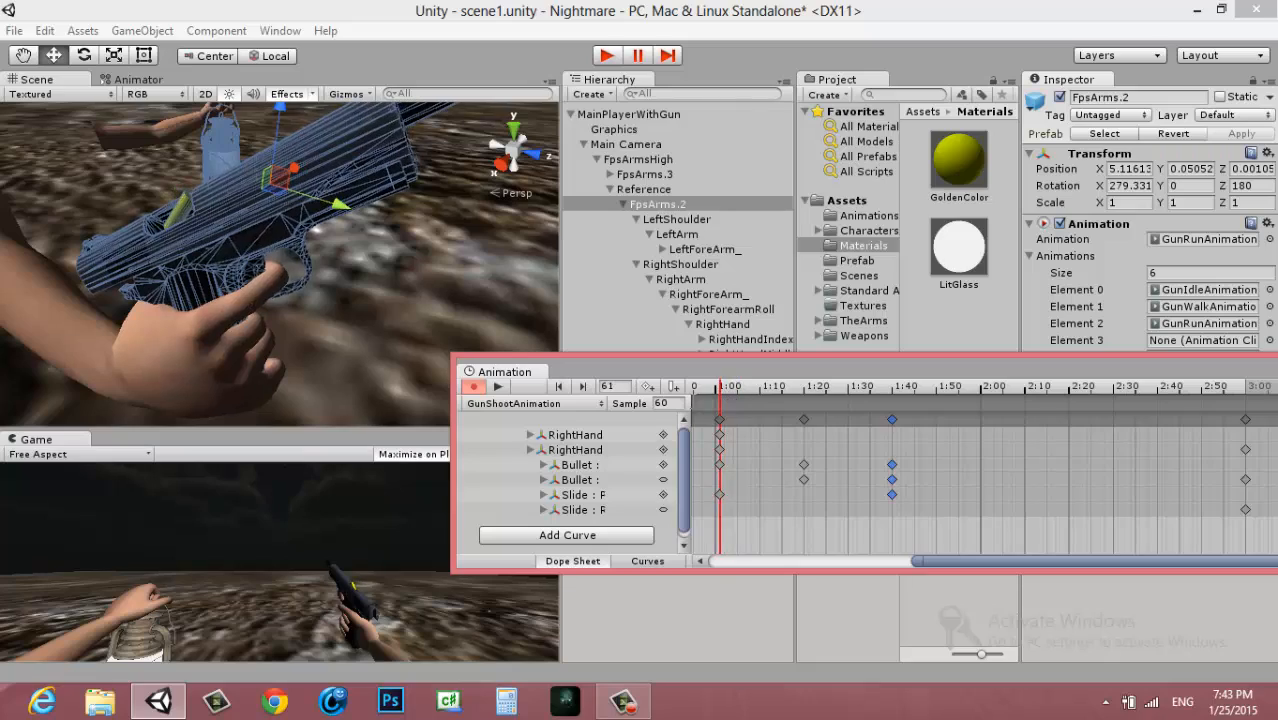
left_click(499, 387)
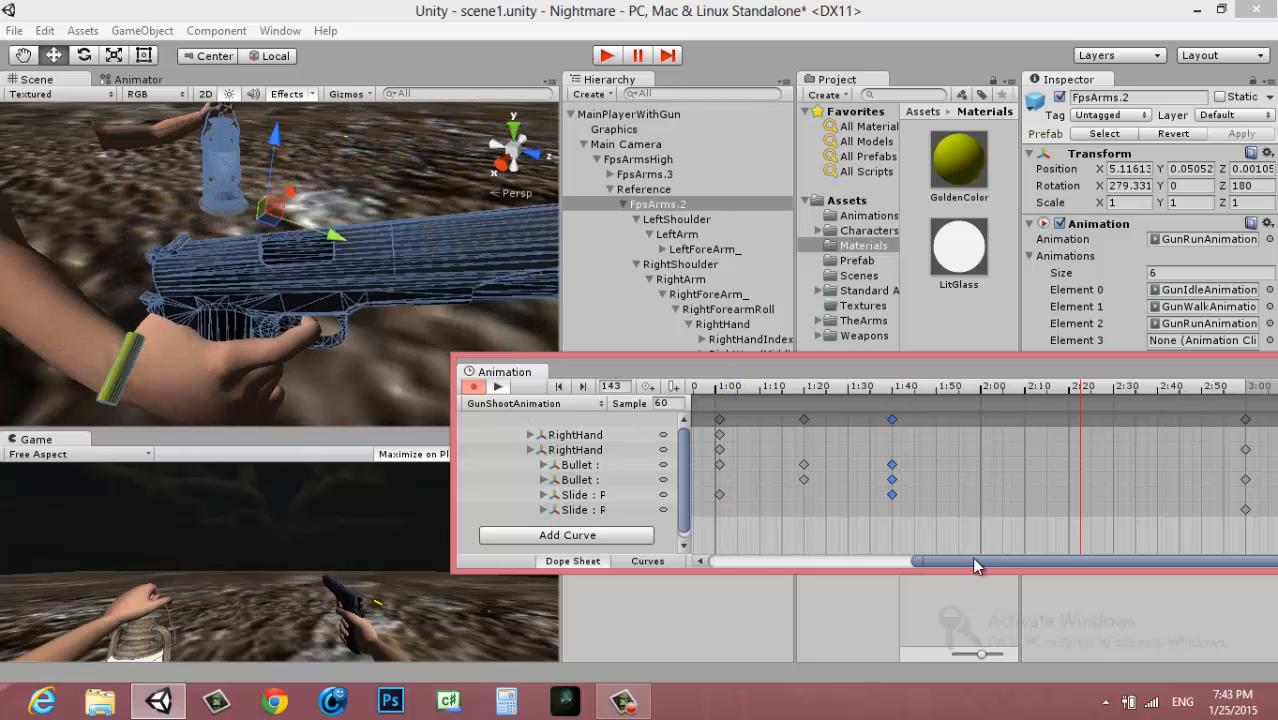
Move the recoil keyframe column to frame 30 and the two following Bullet and Slide columns to frames 40 and 50
left_click_drag(918, 561, 690, 562)
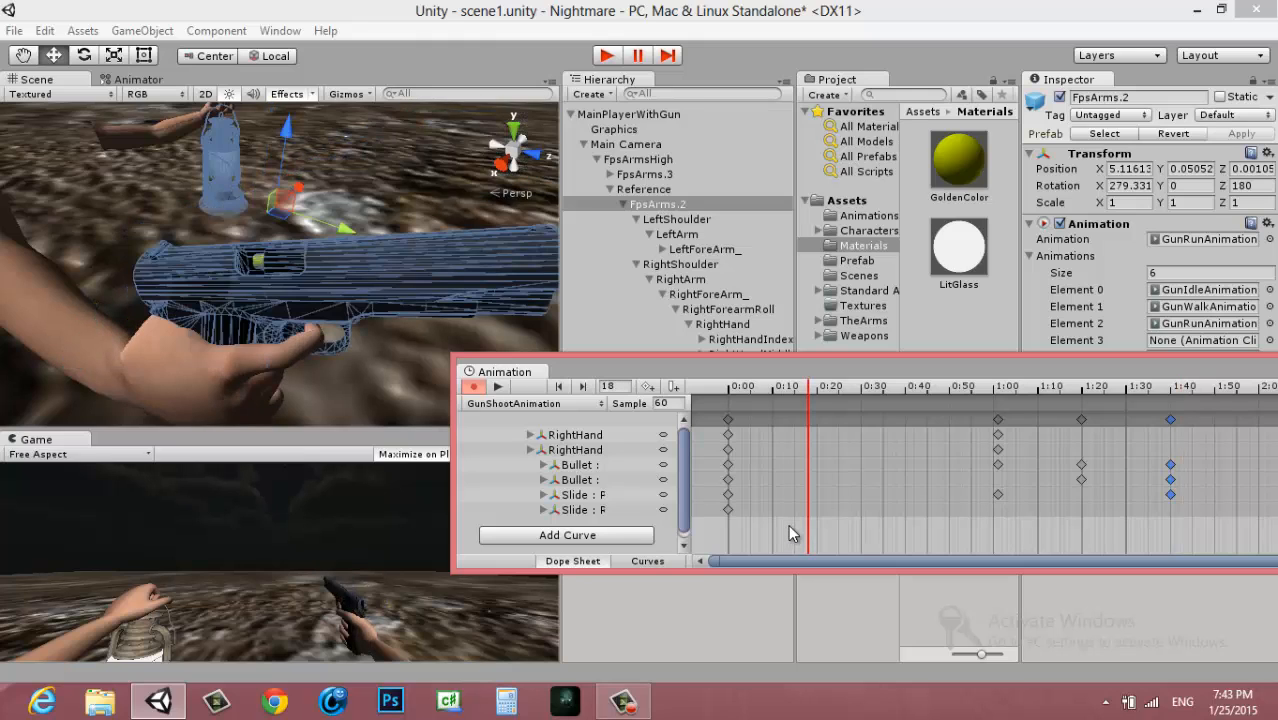
scroll(836, 440, "down", 2)
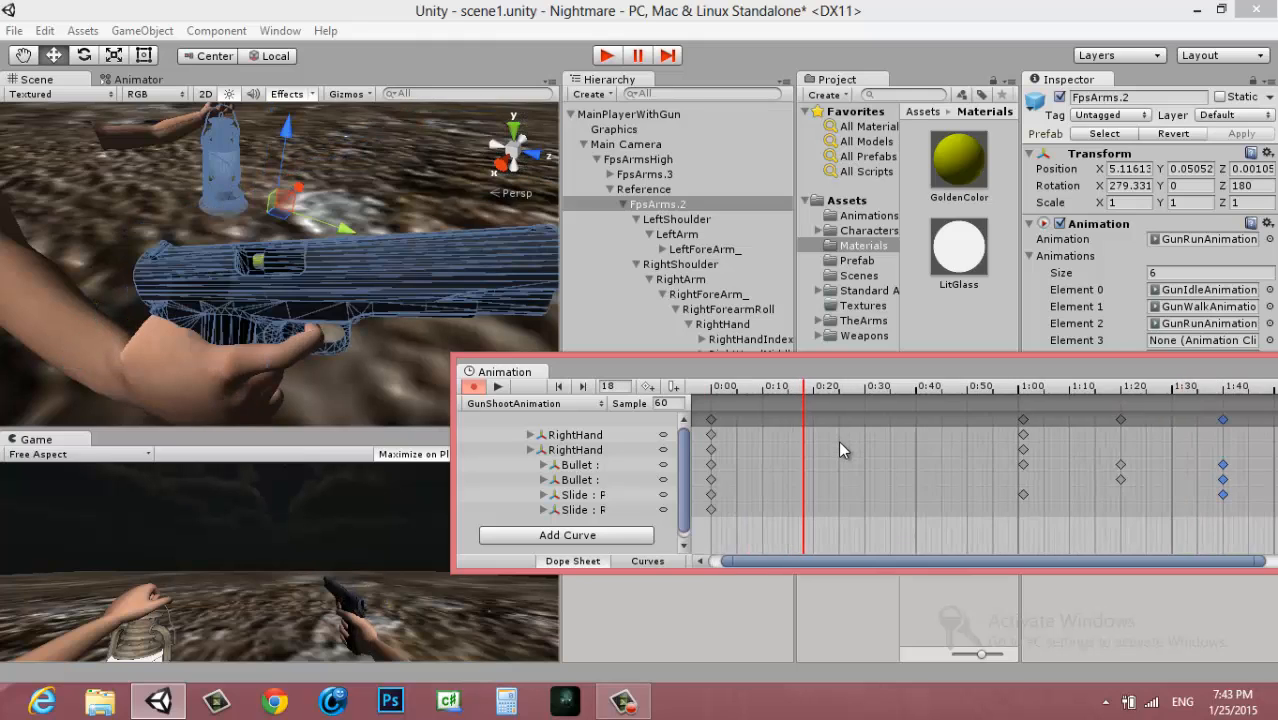
scroll(841, 458, "down", 6)
scroll(854, 453, "up", 8)
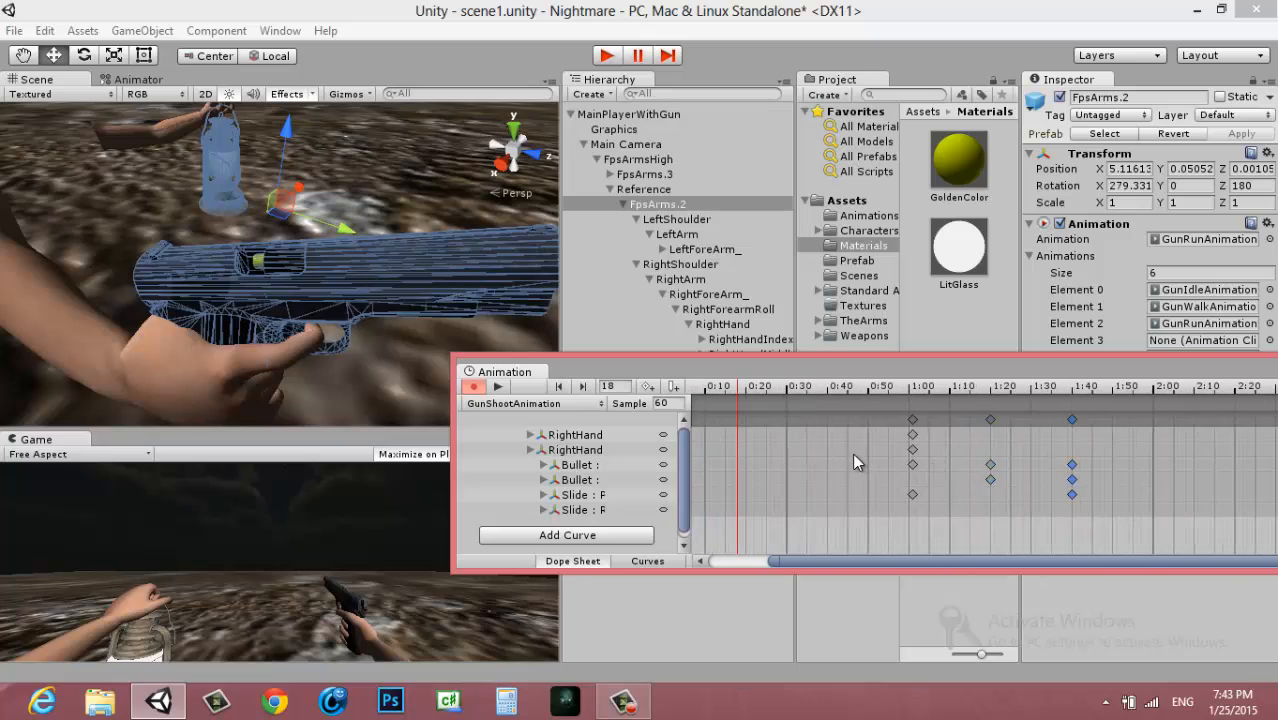
left_click_drag(913, 434, 786, 434)
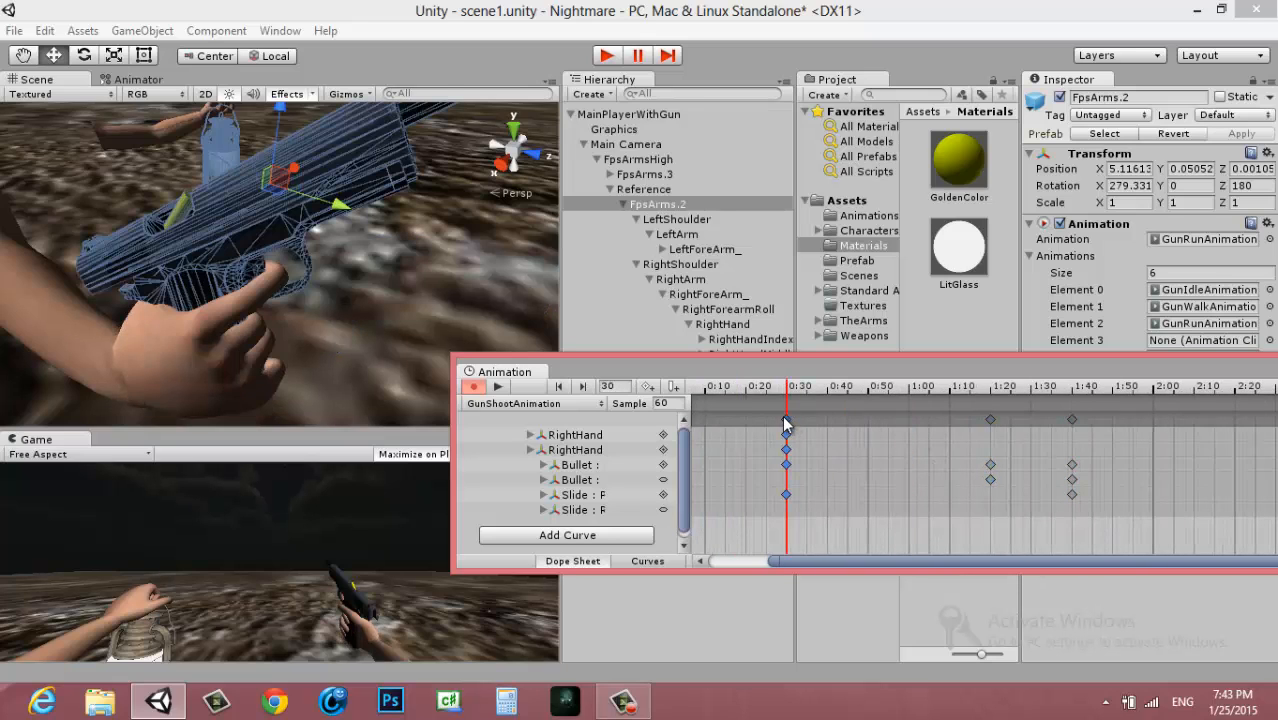
left_click_drag(994, 422, 827, 421)
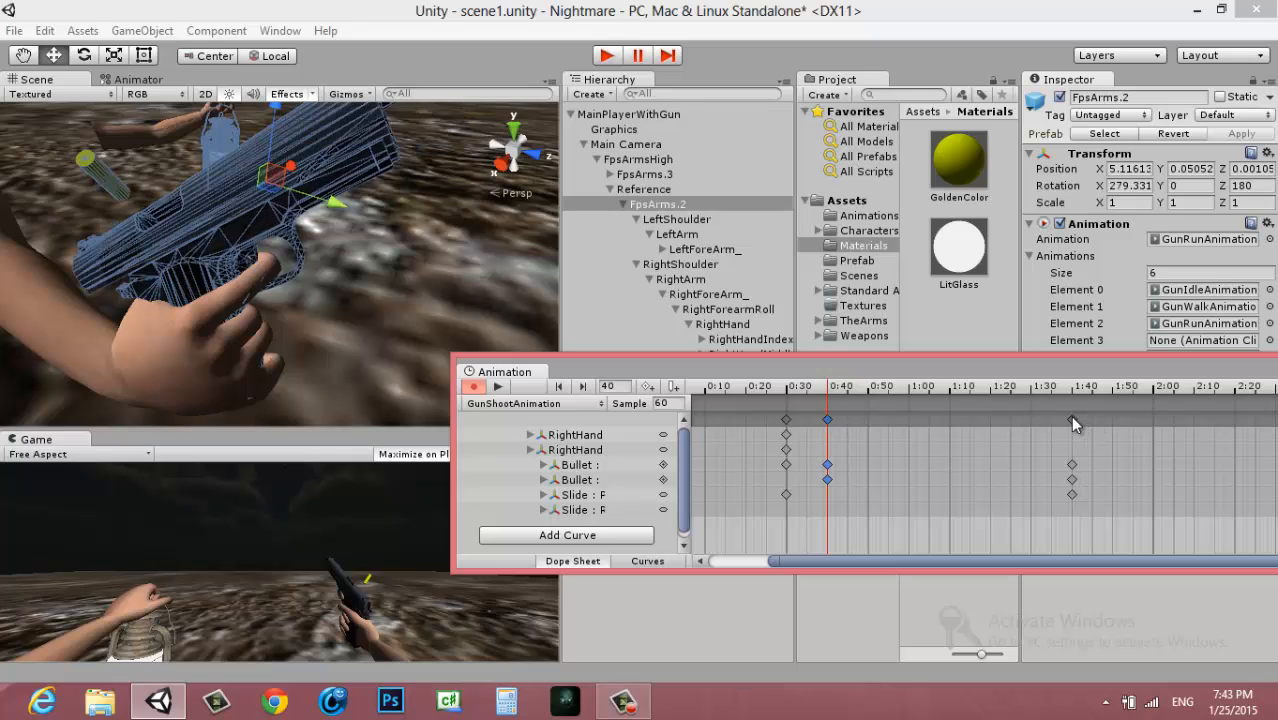
left_click_drag(1070, 418, 866, 420)
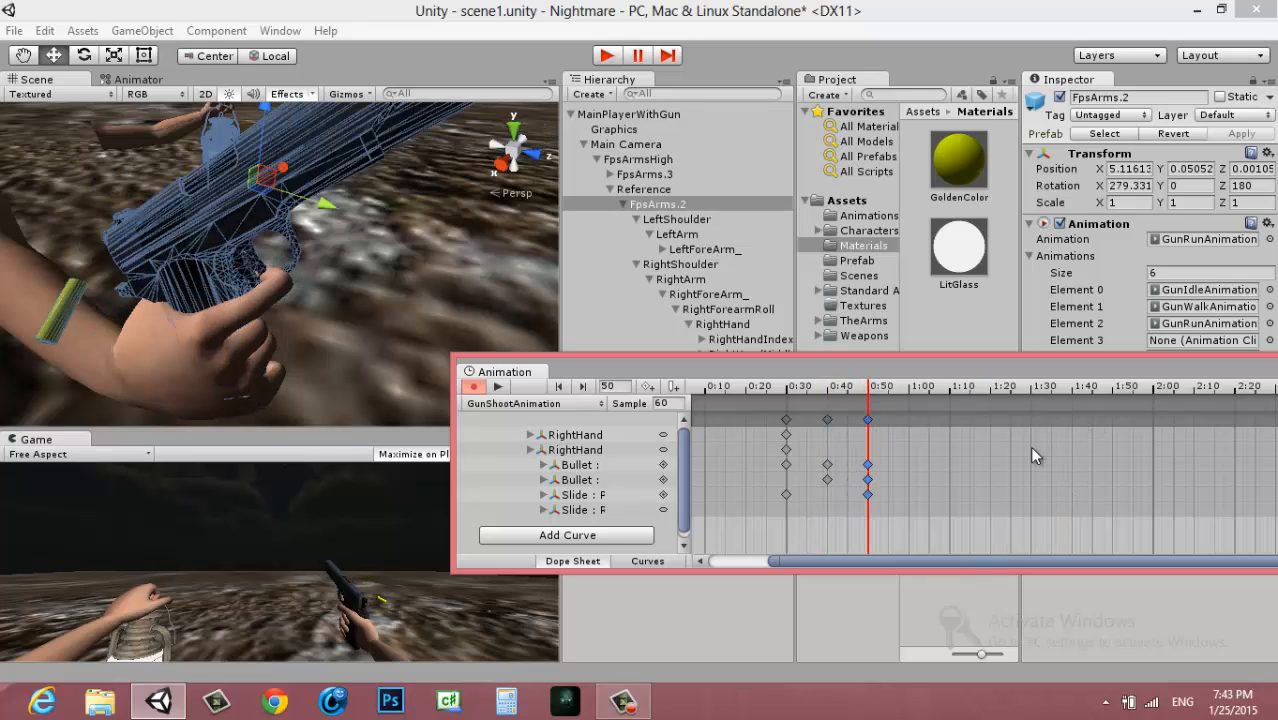
Move the end keyframes of the RightHand, Bullet and Slide tracks to frame 80
scroll(1029, 446, "down", 2)
scroll(897, 408, "up", 2)
middle_click_drag(986, 388, 810, 400)
left_click_drag(1224, 420, 818, 426)
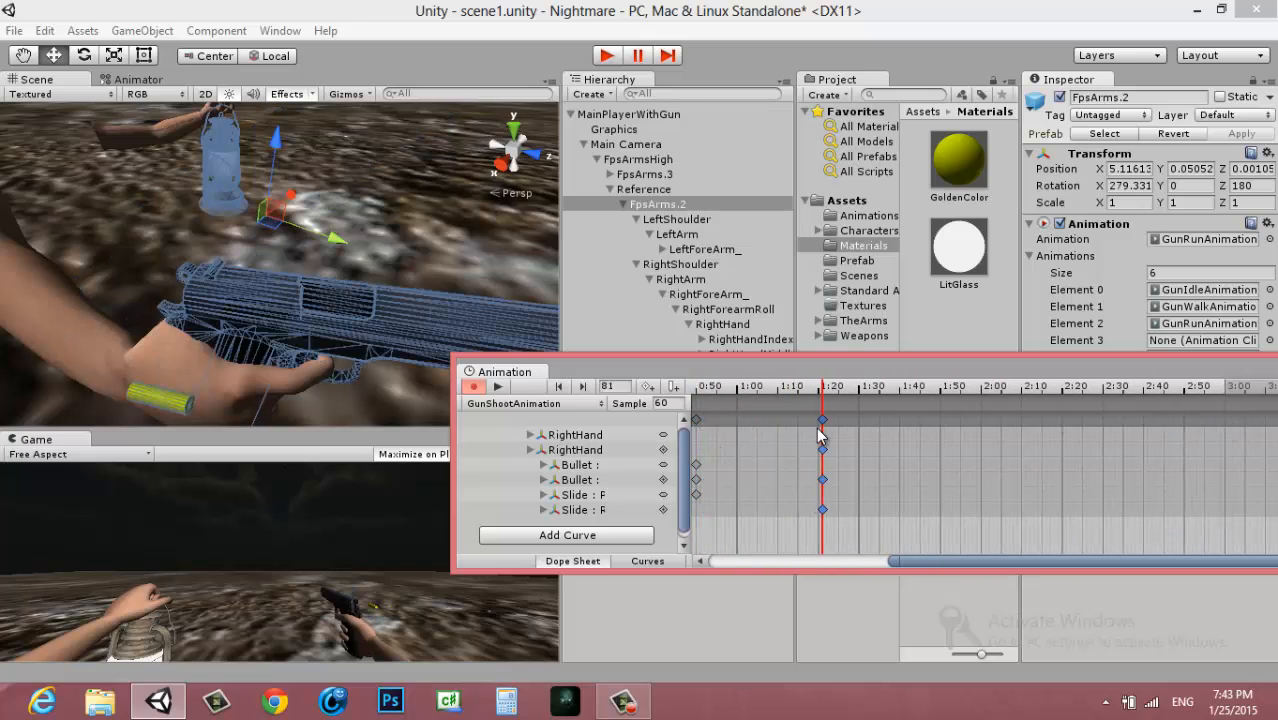
middle_click_drag(818, 424, 1071, 422)
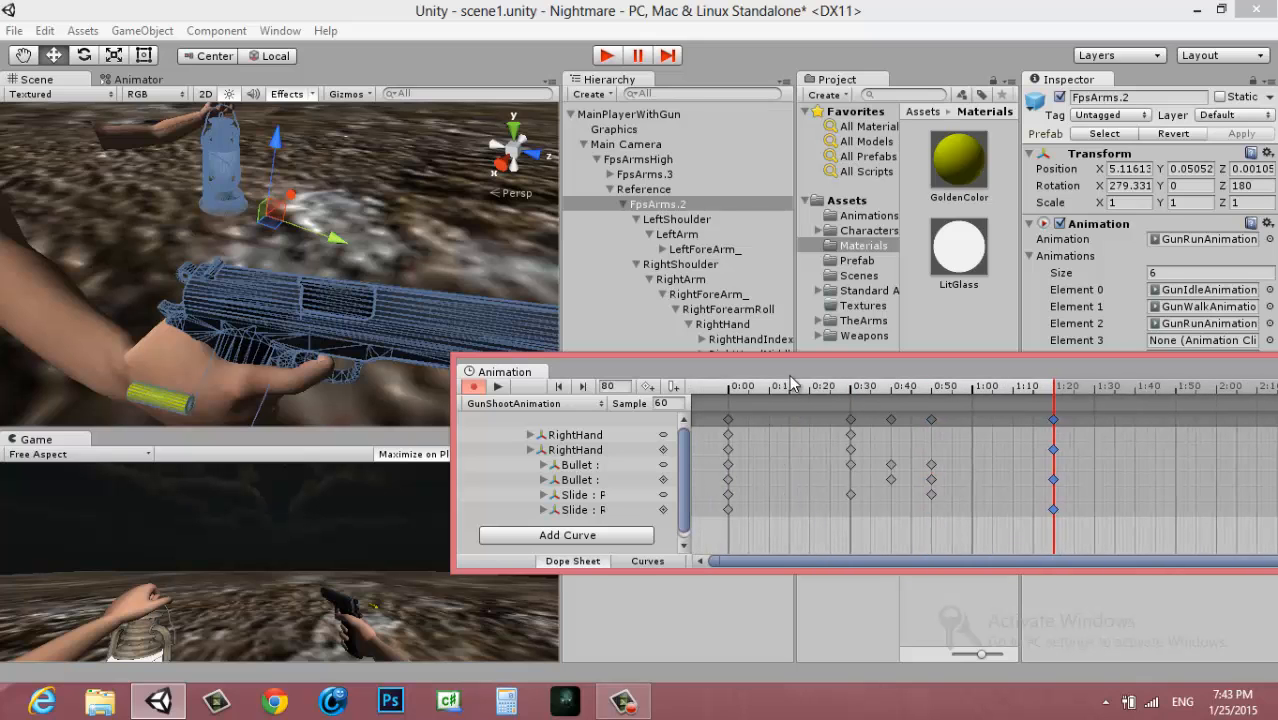
Play back GunShootAnimation and check the poses at the frame 40 and frame 50 keyframes
left_click(498, 386)
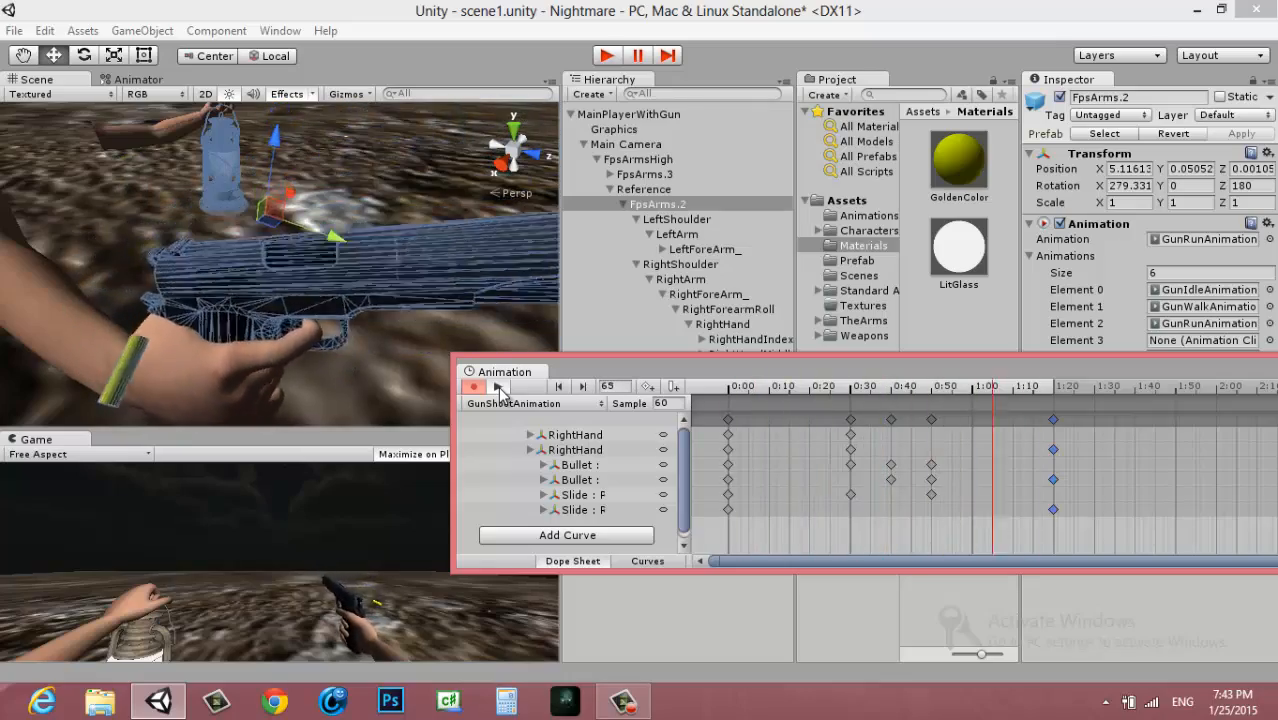
left_click(498, 386)
left_click(498, 386)
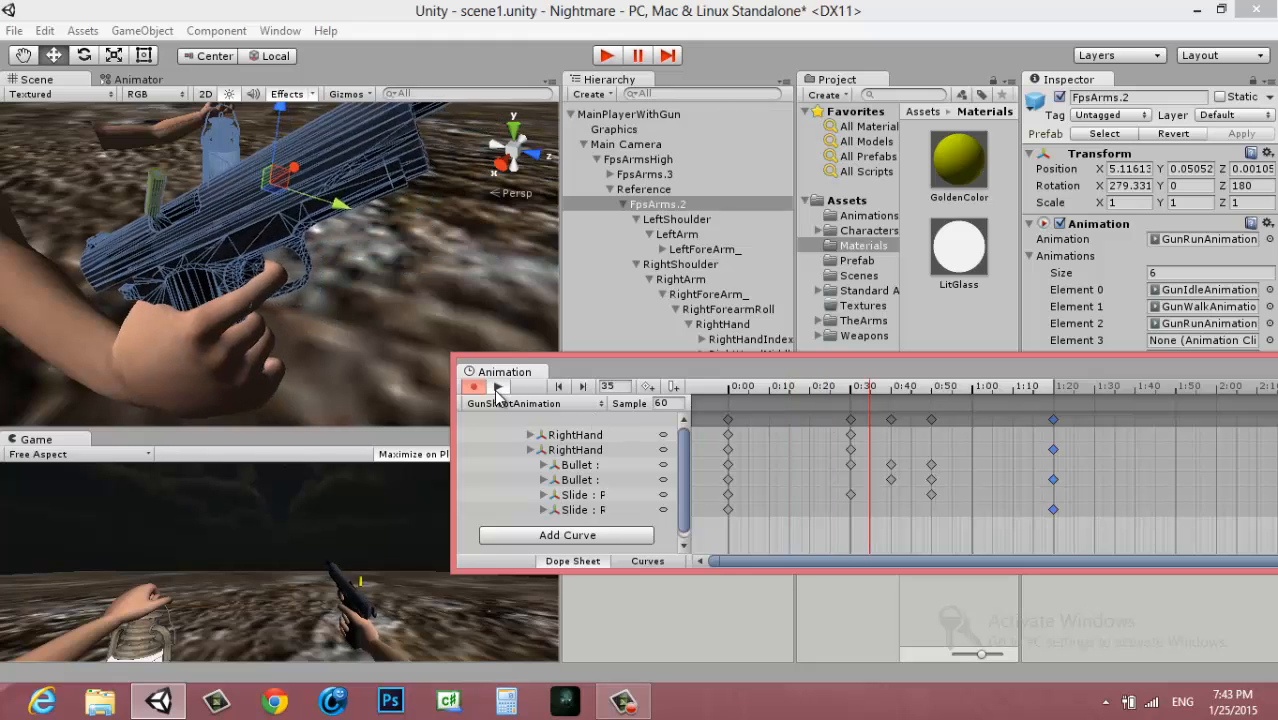
left_click(498, 387)
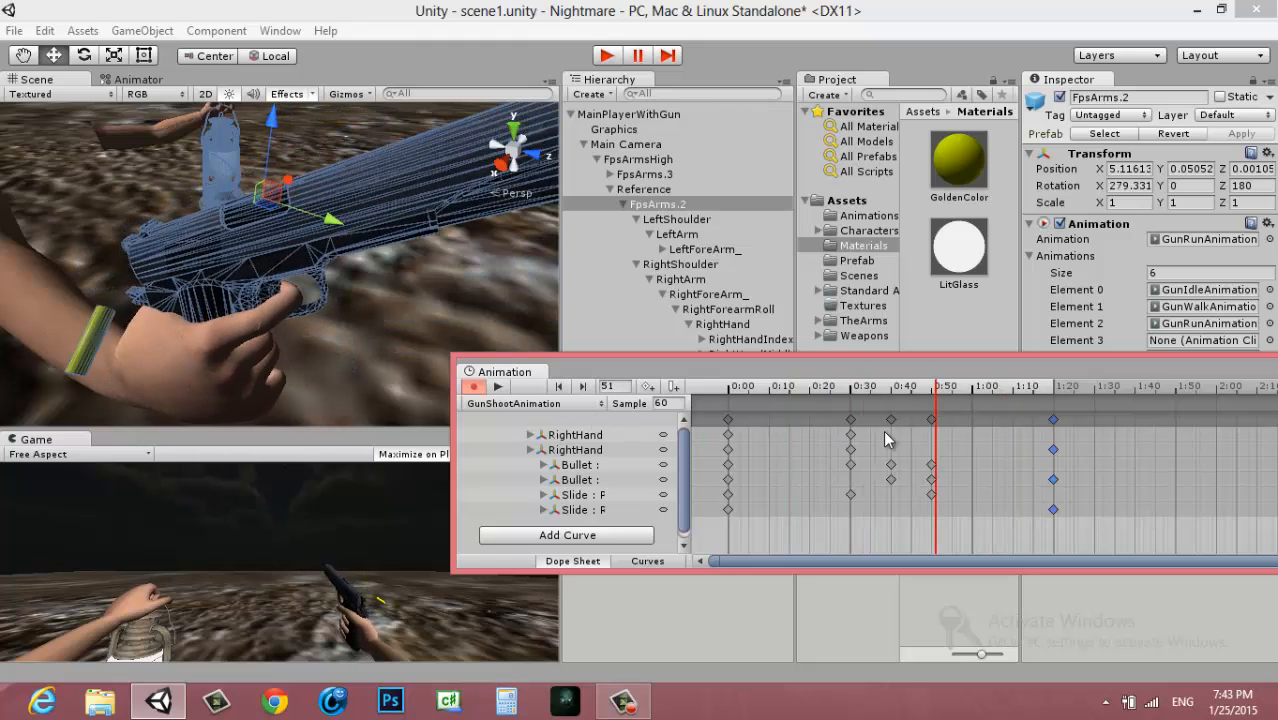
left_click(891, 419)
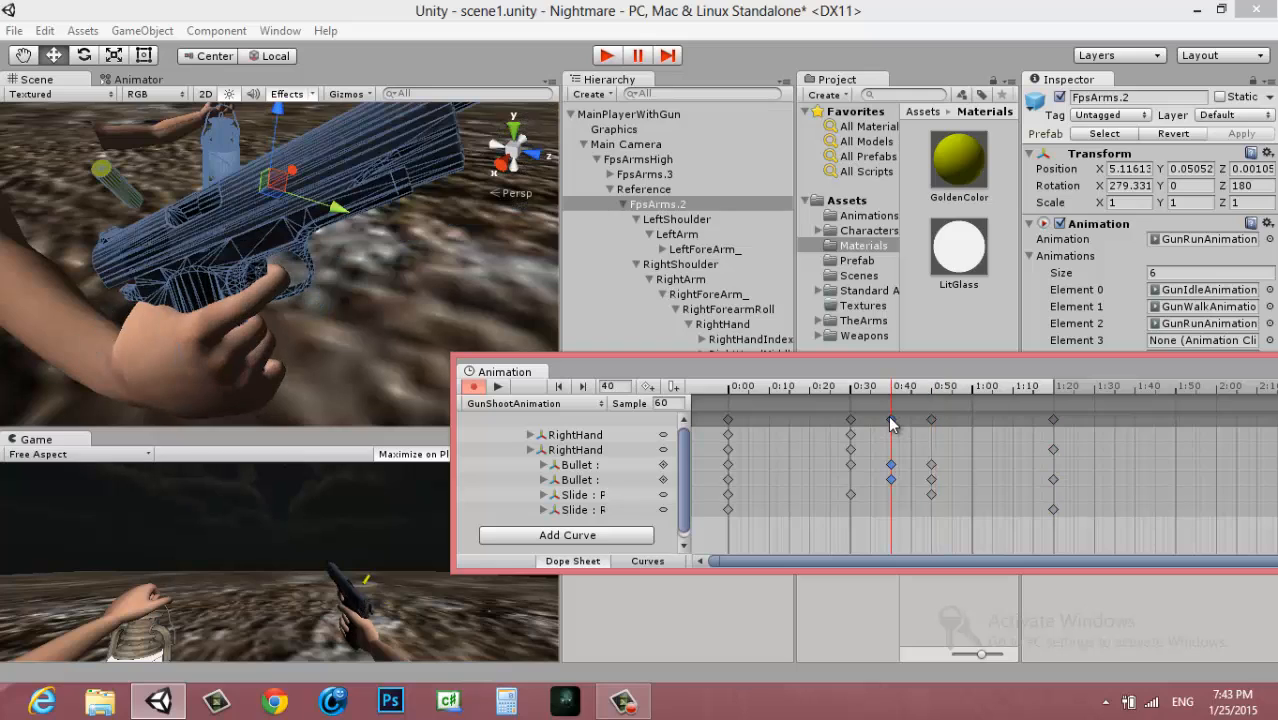
left_click(931, 419)
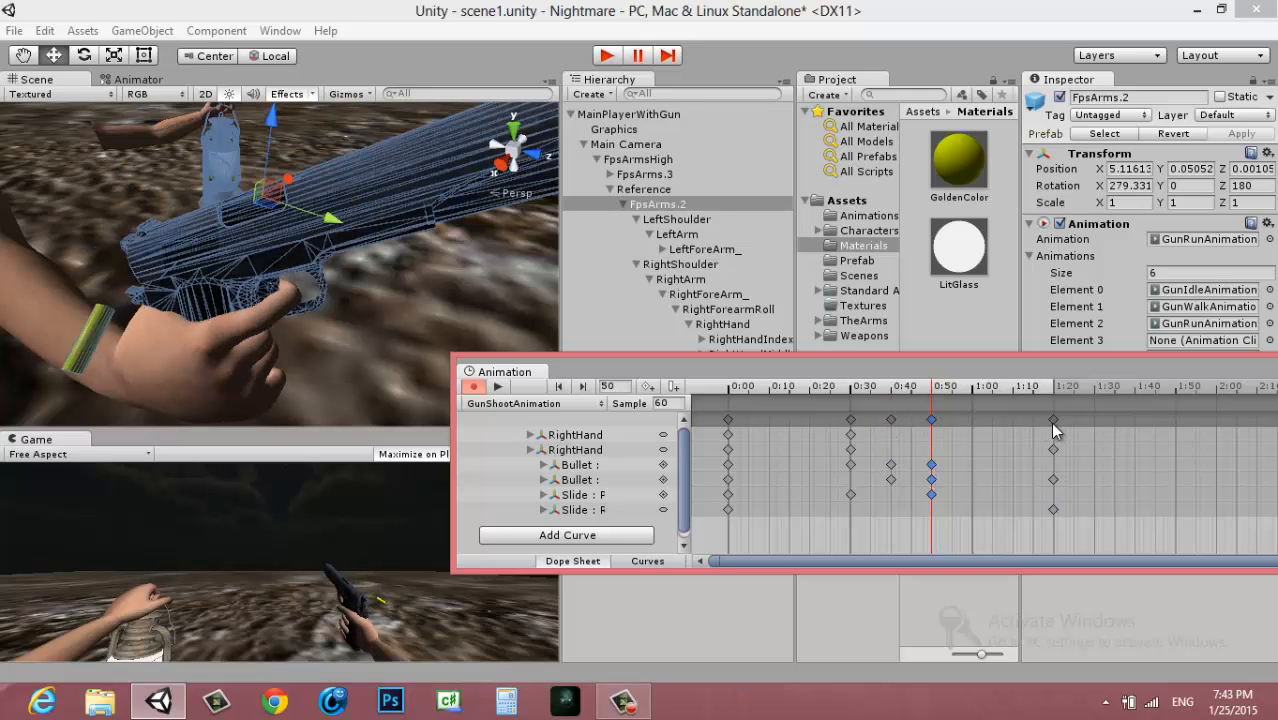
Examine the Bullet's path after frame 50 at frames 55, 60 and 80
left_click(971, 389)
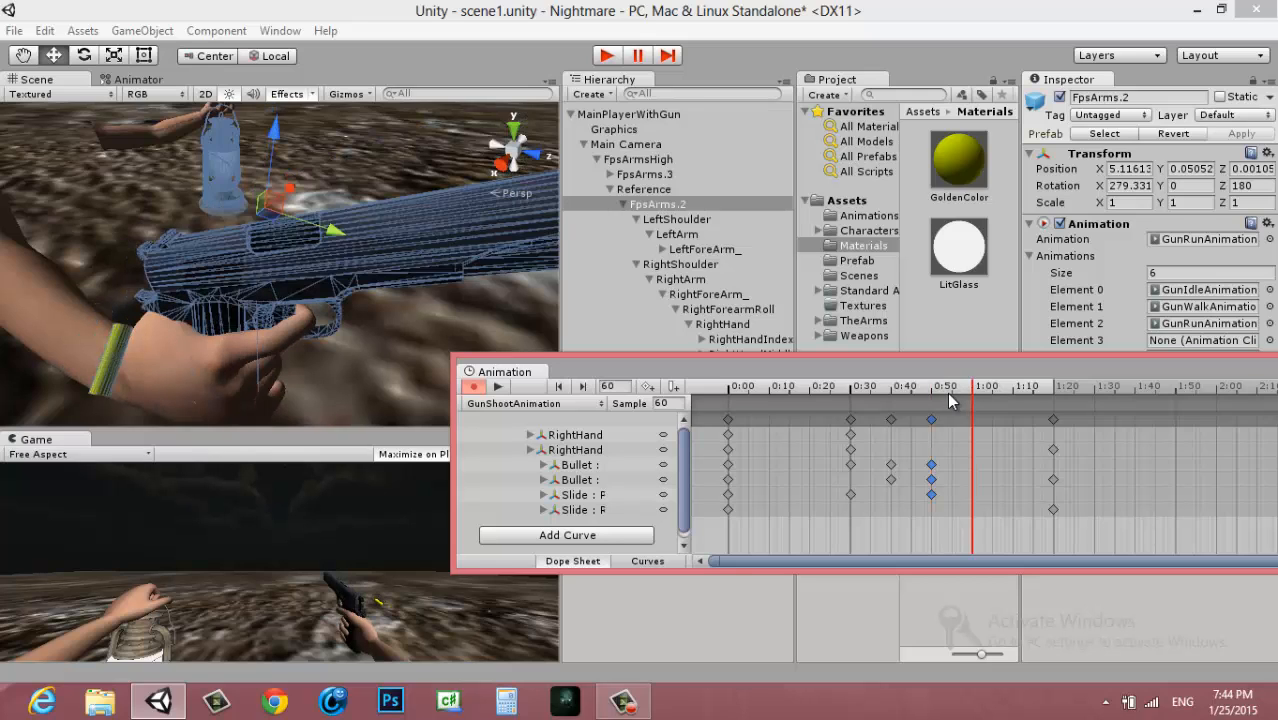
left_click(953, 393)
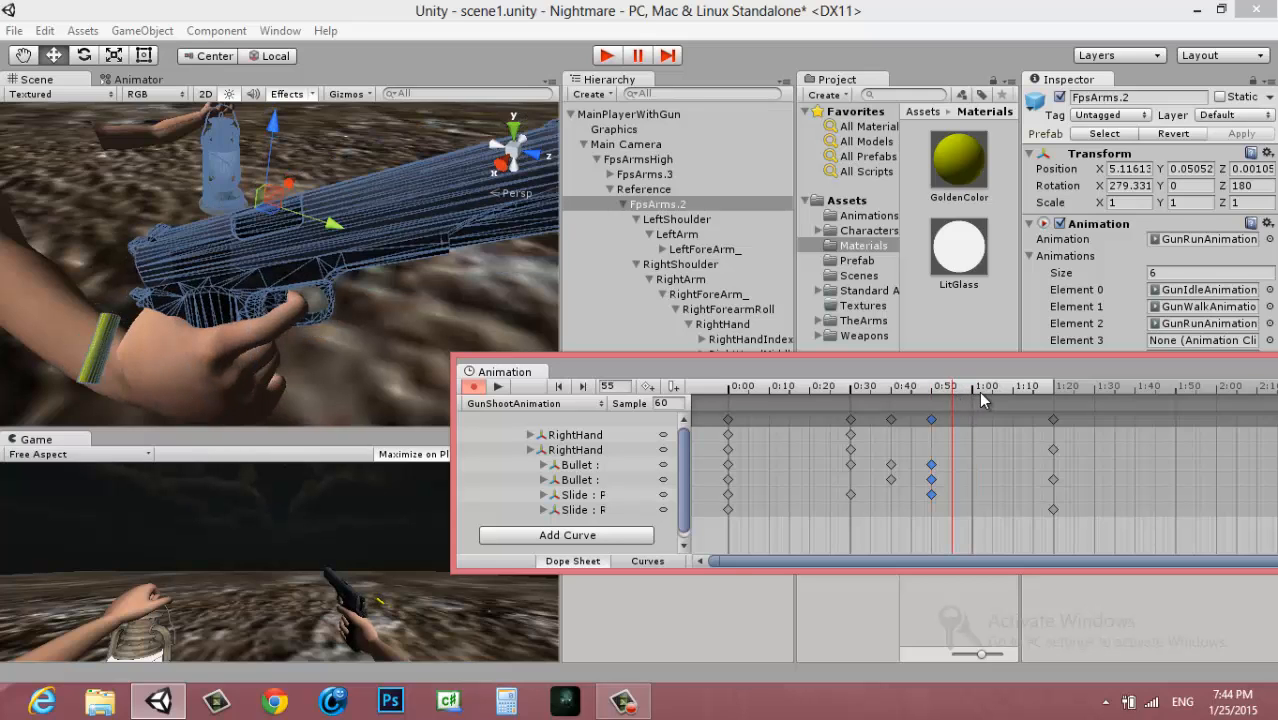
left_click(970, 387)
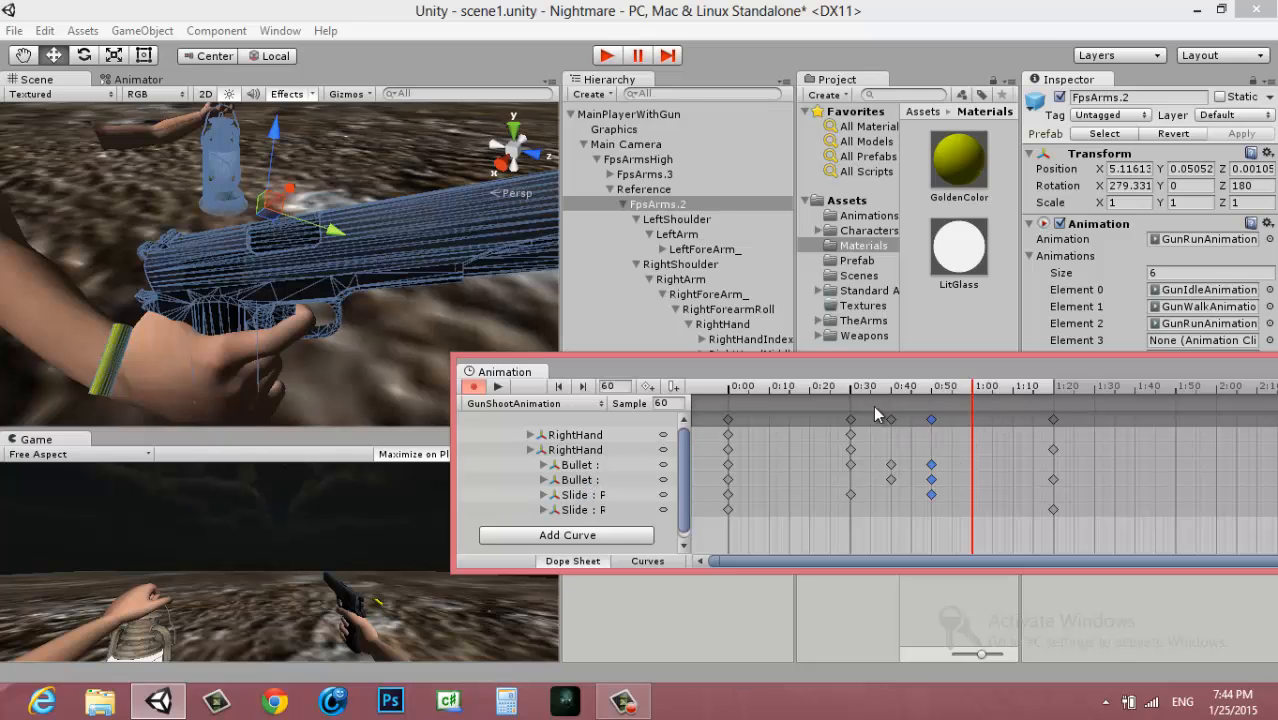
left_click(584, 466)
left_click(584, 480)
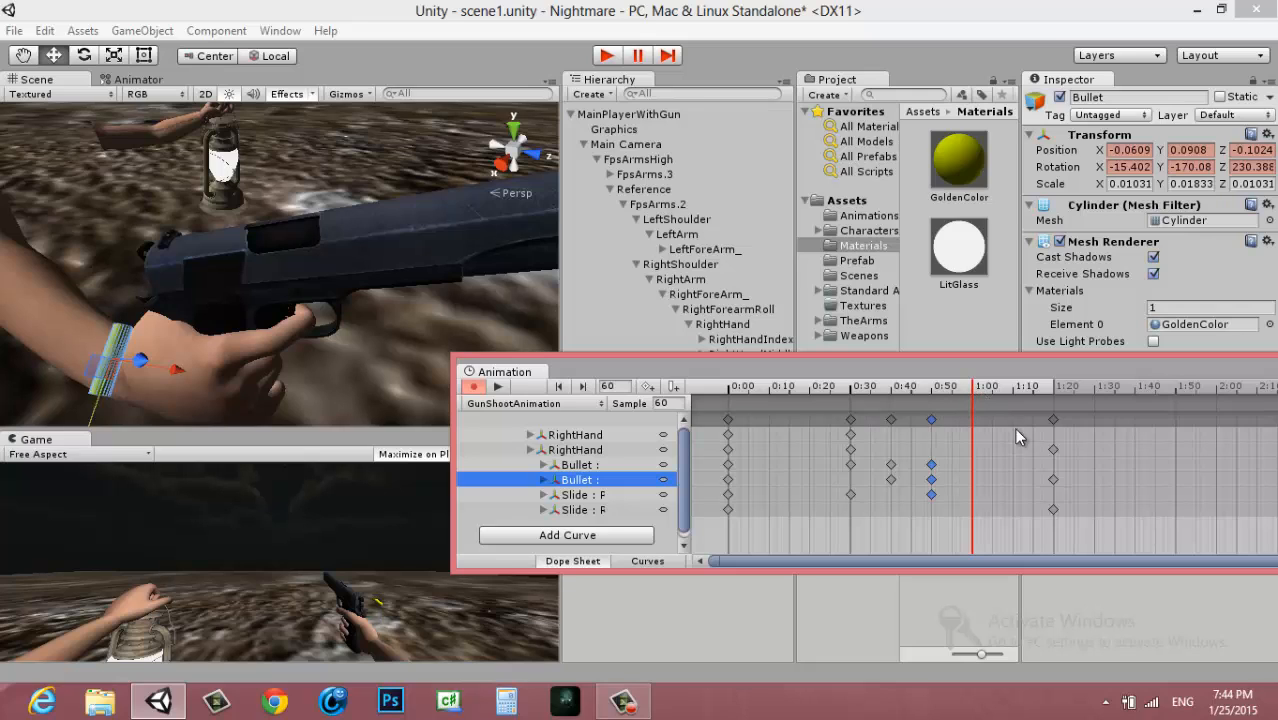
left_click(1053, 420)
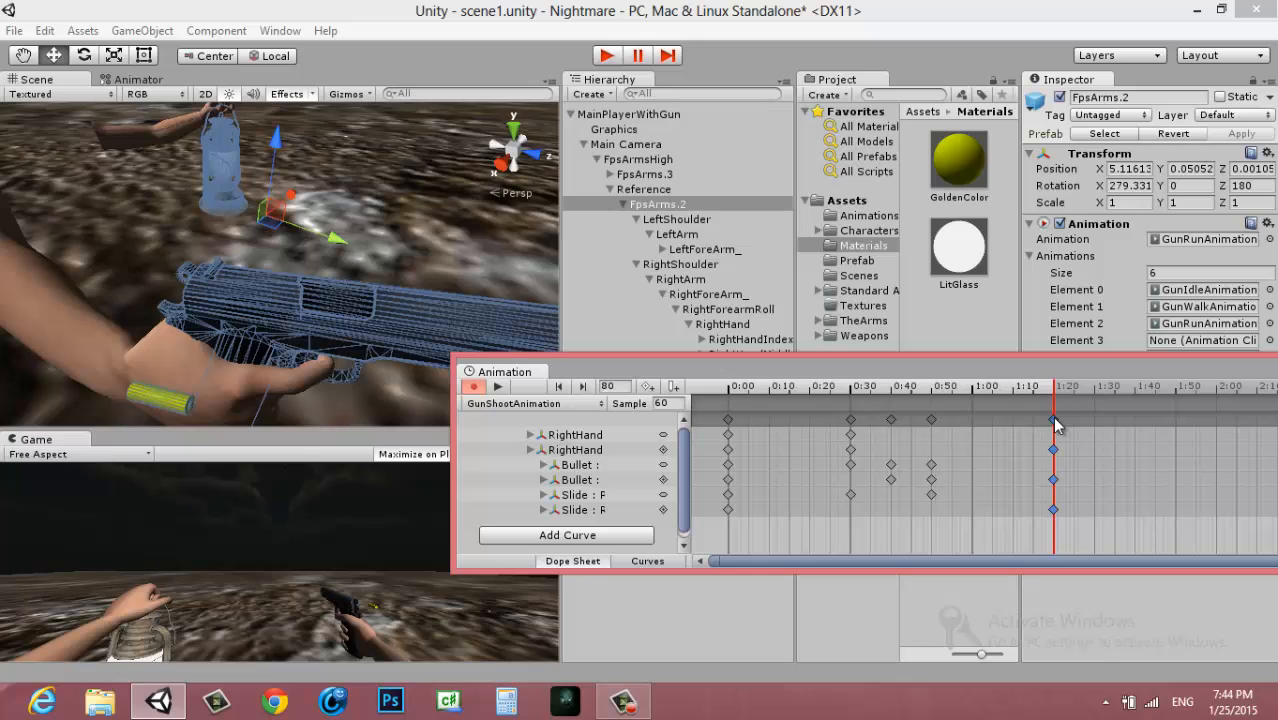
Keyframe the Bullet's position at frame 60 by moving it far below the gun, to about X -0.045, Y -0.346, Z 0.018
left_click(973, 396)
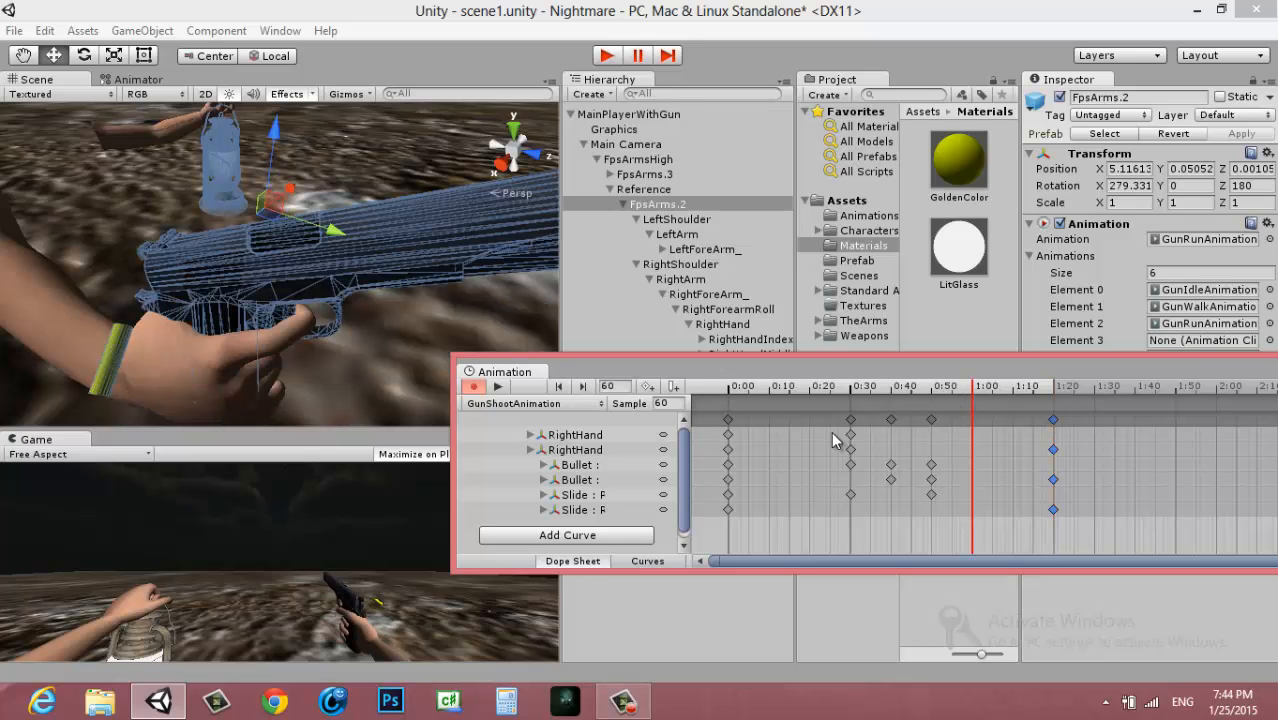
left_click(582, 466)
left_click(584, 480)
left_click_drag(367, 327, 407, 277, "alt")
key("x")
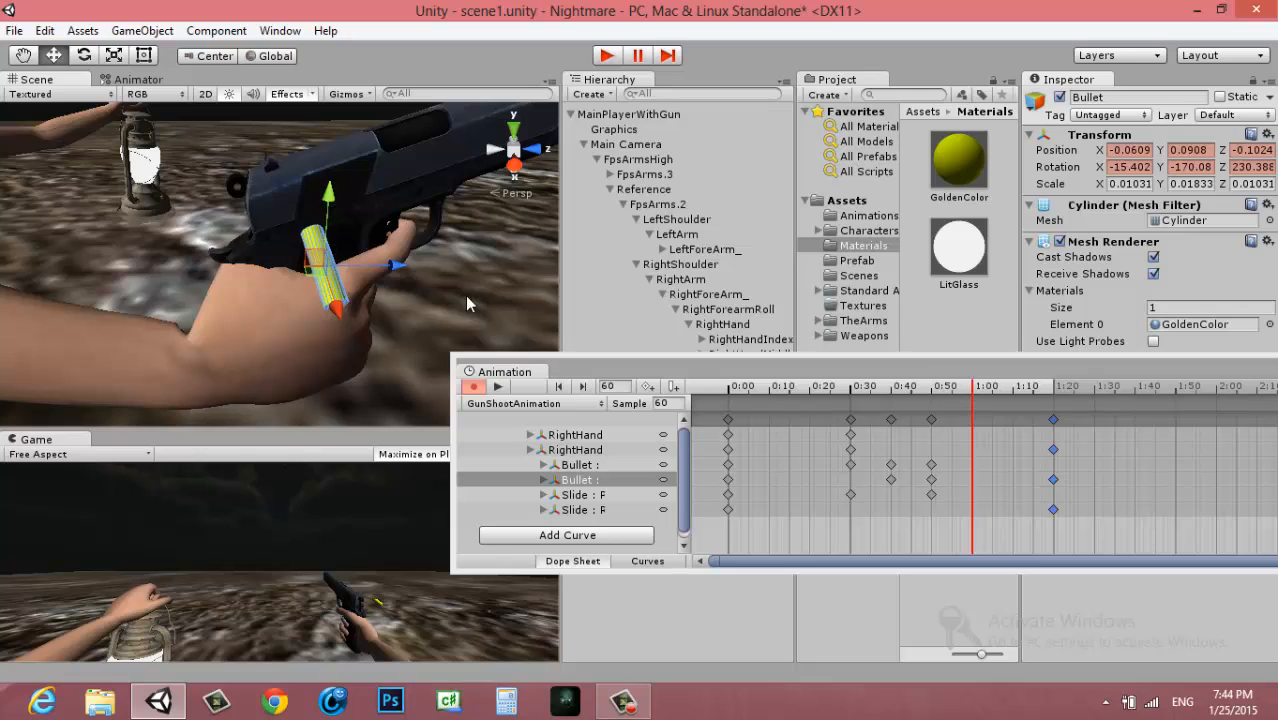
left_click_drag(337, 205, 386, 575)
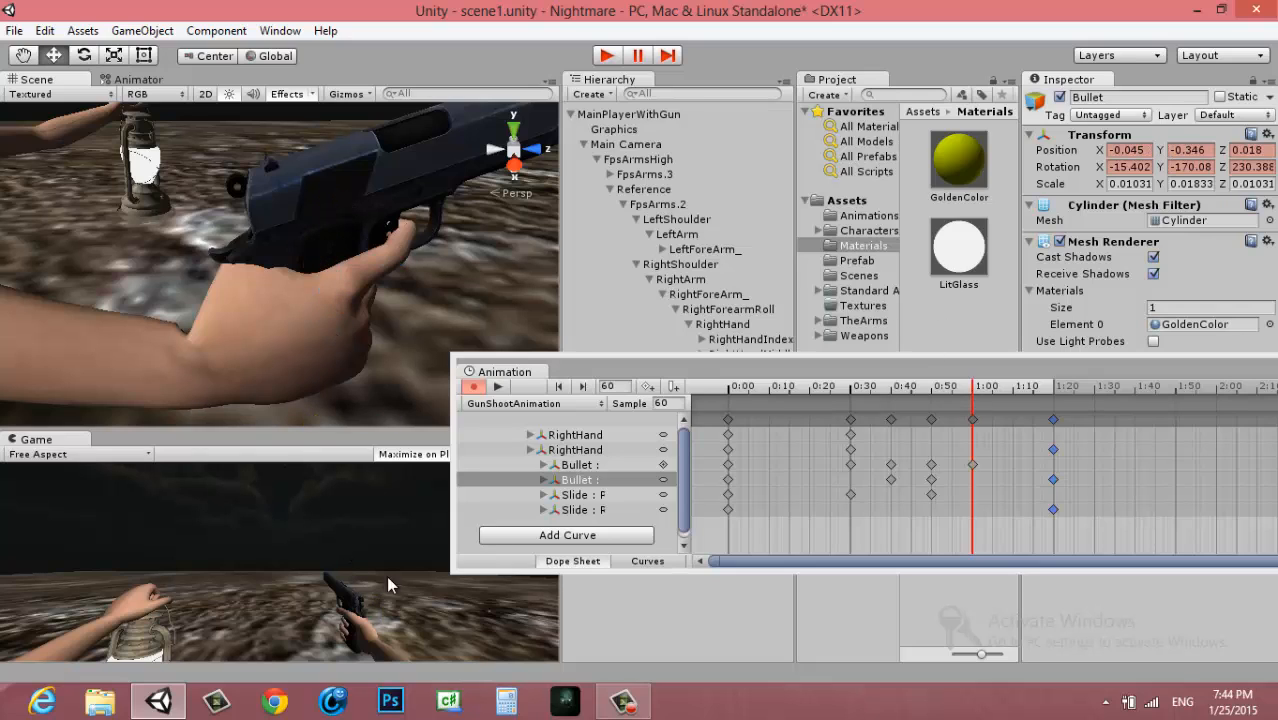
Compare the clip's poses at frames 0 and 80 and locate the Bullet below the hand at frame 80
left_click(1053, 420)
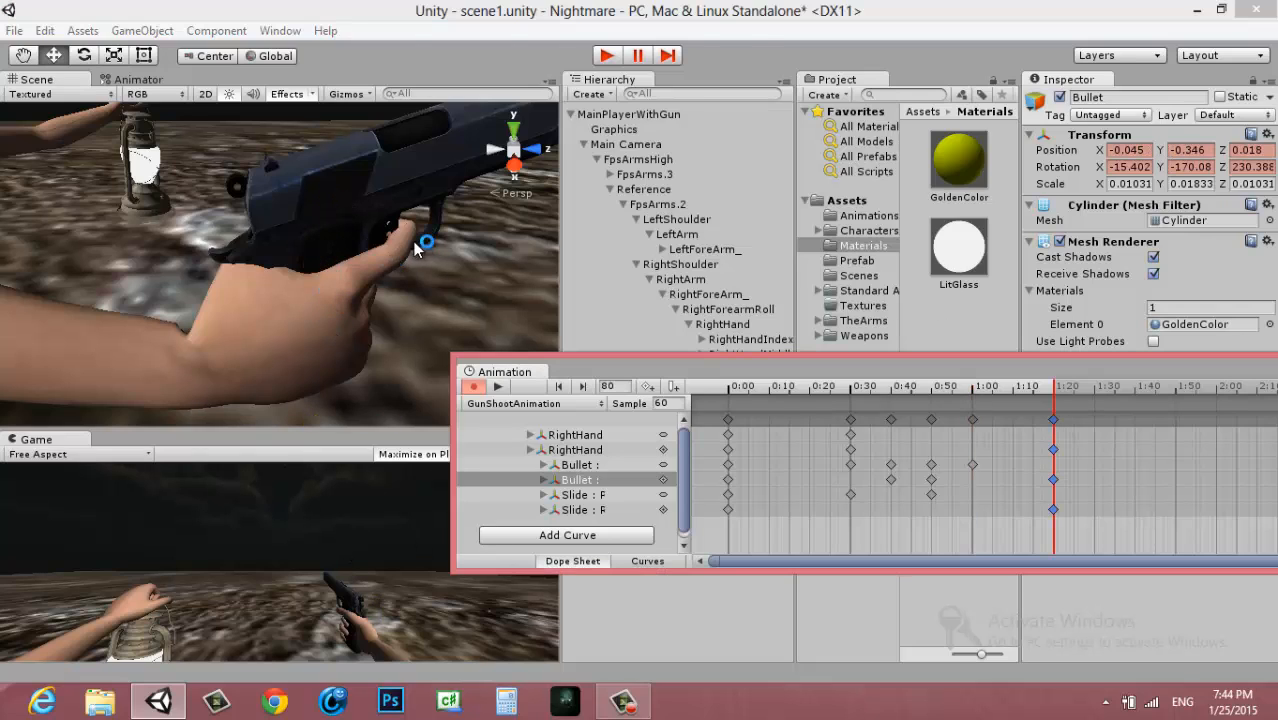
middle_click_drag(390, 235, 329, 231)
left_click(727, 419)
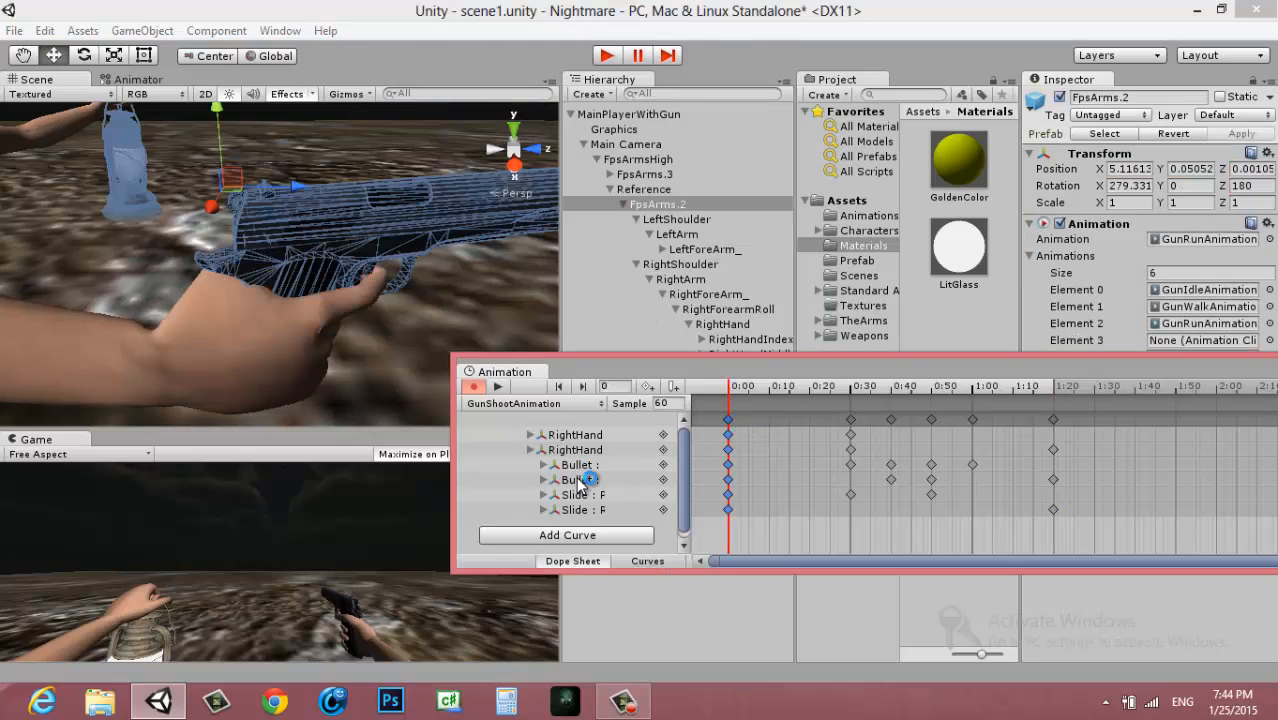
left_click(1053, 419)
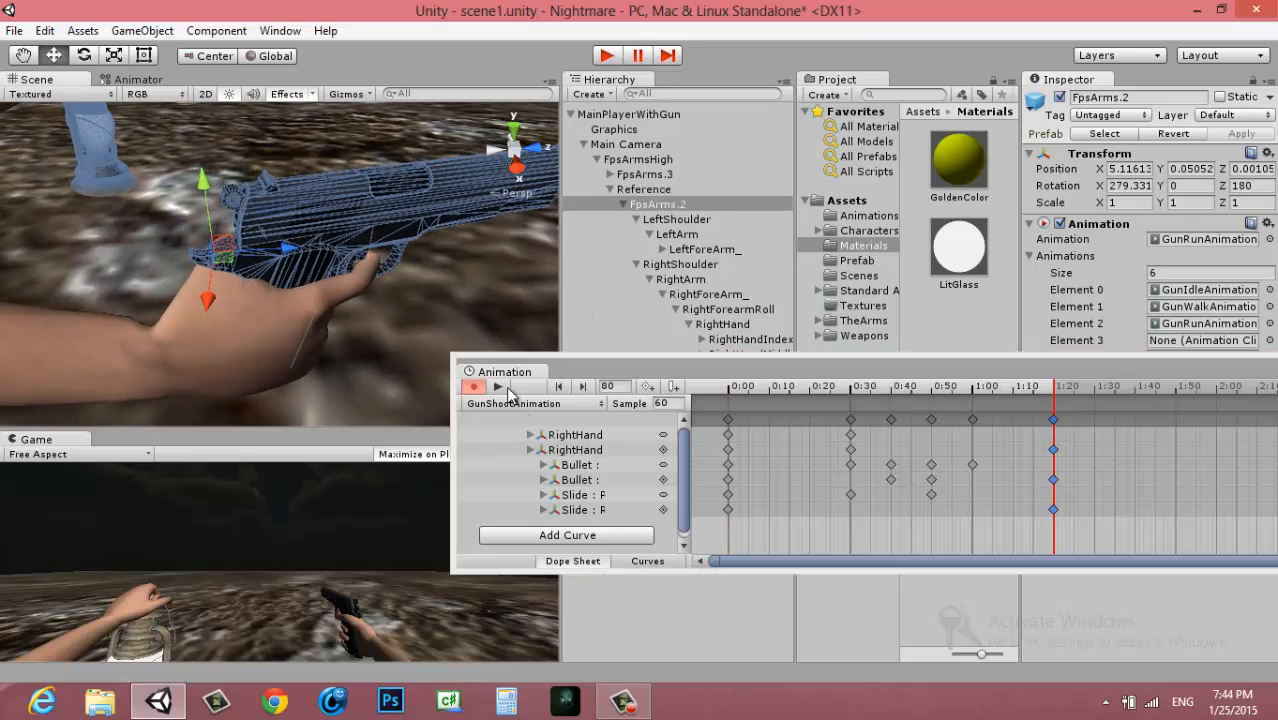
left_click(580, 436)
left_click(580, 480)
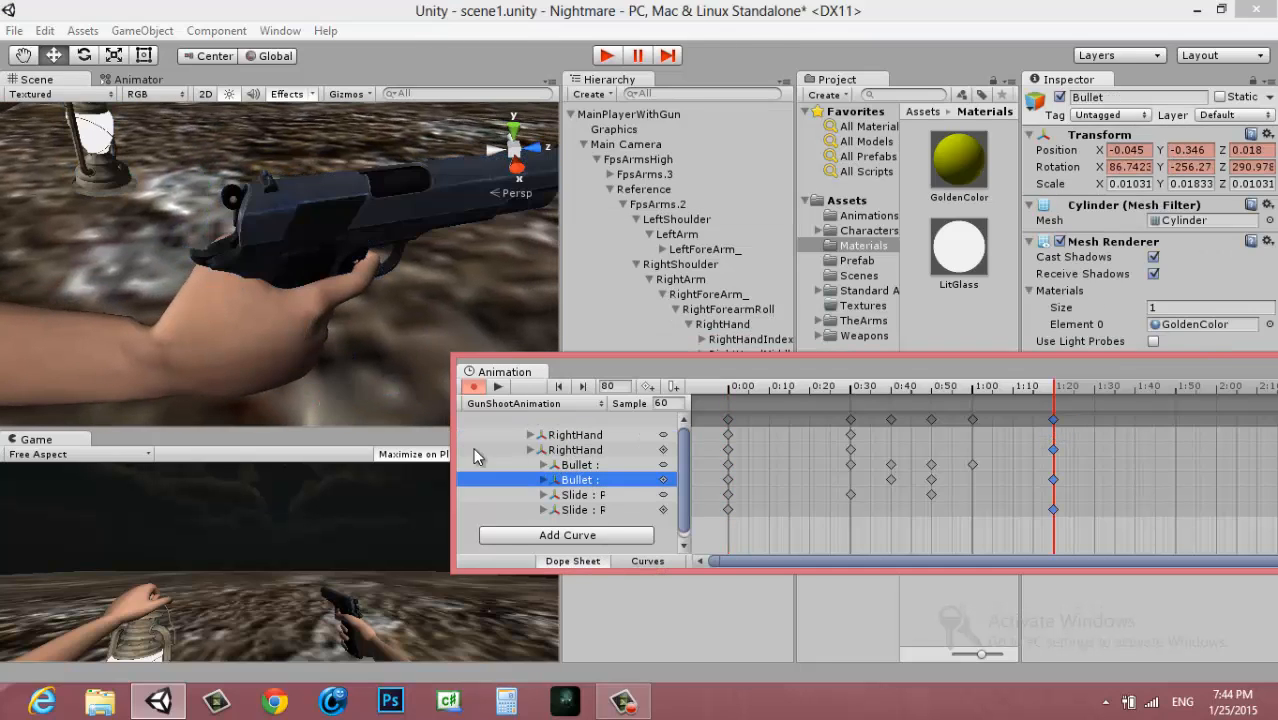
left_click(567, 463)
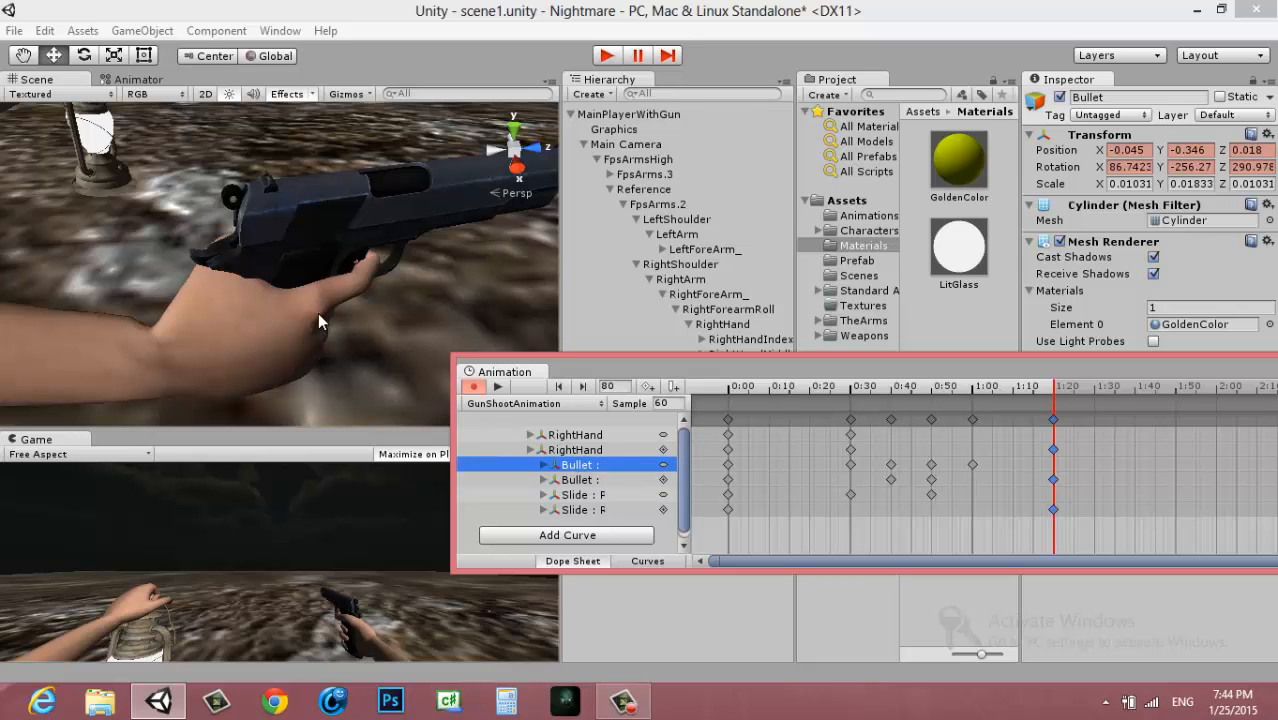
key("f")
scroll(346, 277, "down", 15)
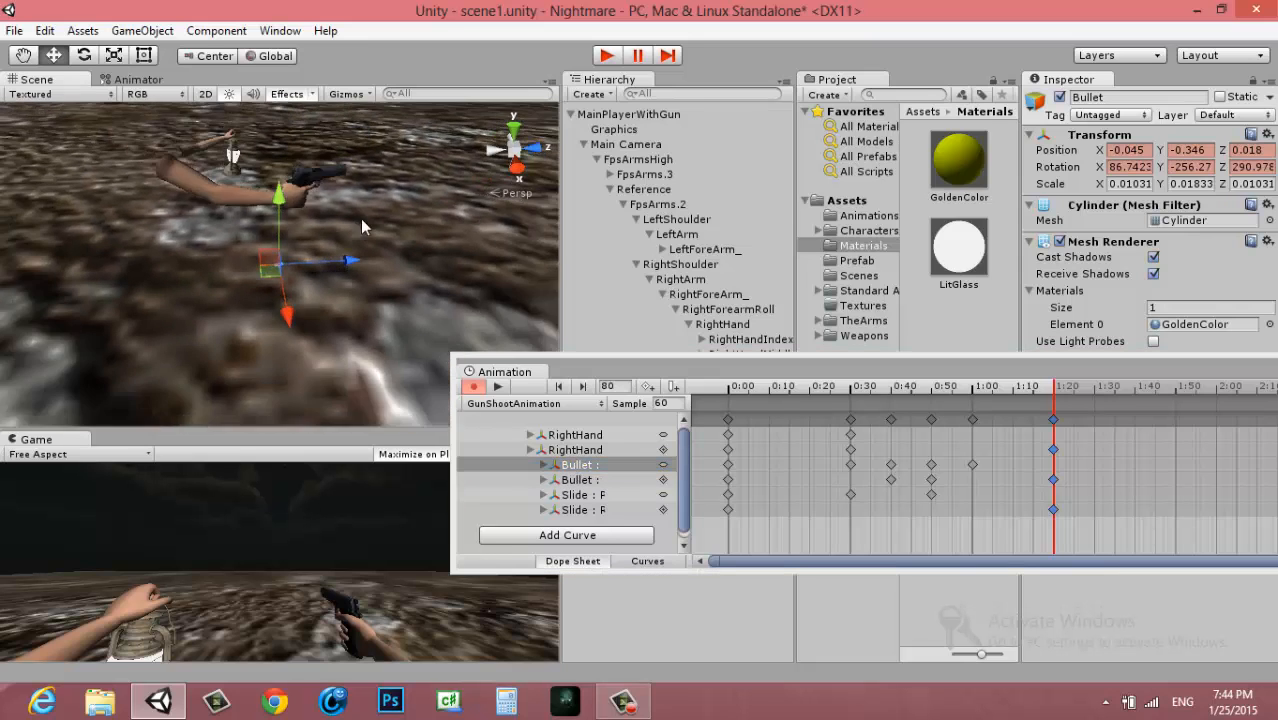
middle_click_drag(360, 220, 335, 295)
key("w")
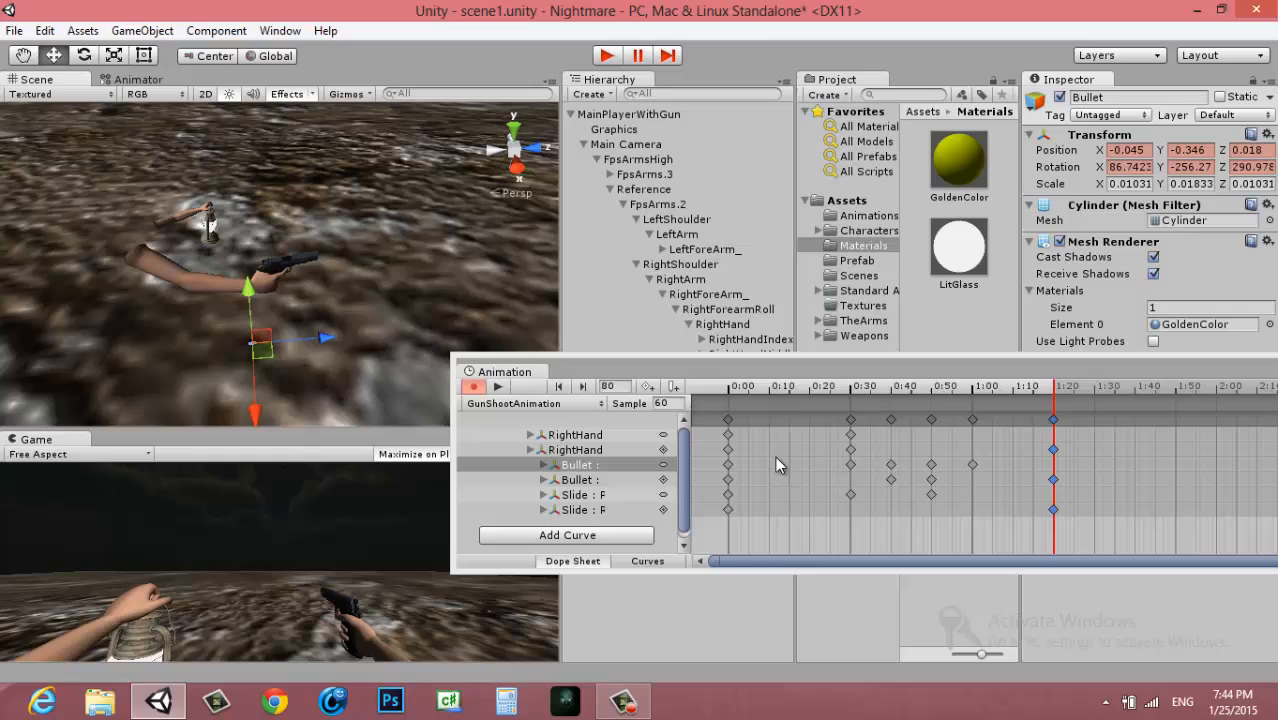
Compare the Bullet's placement relative to the gun at frame 0 with its placement at frame 80
left_click(730, 423)
scroll(249, 292, "up", 5)
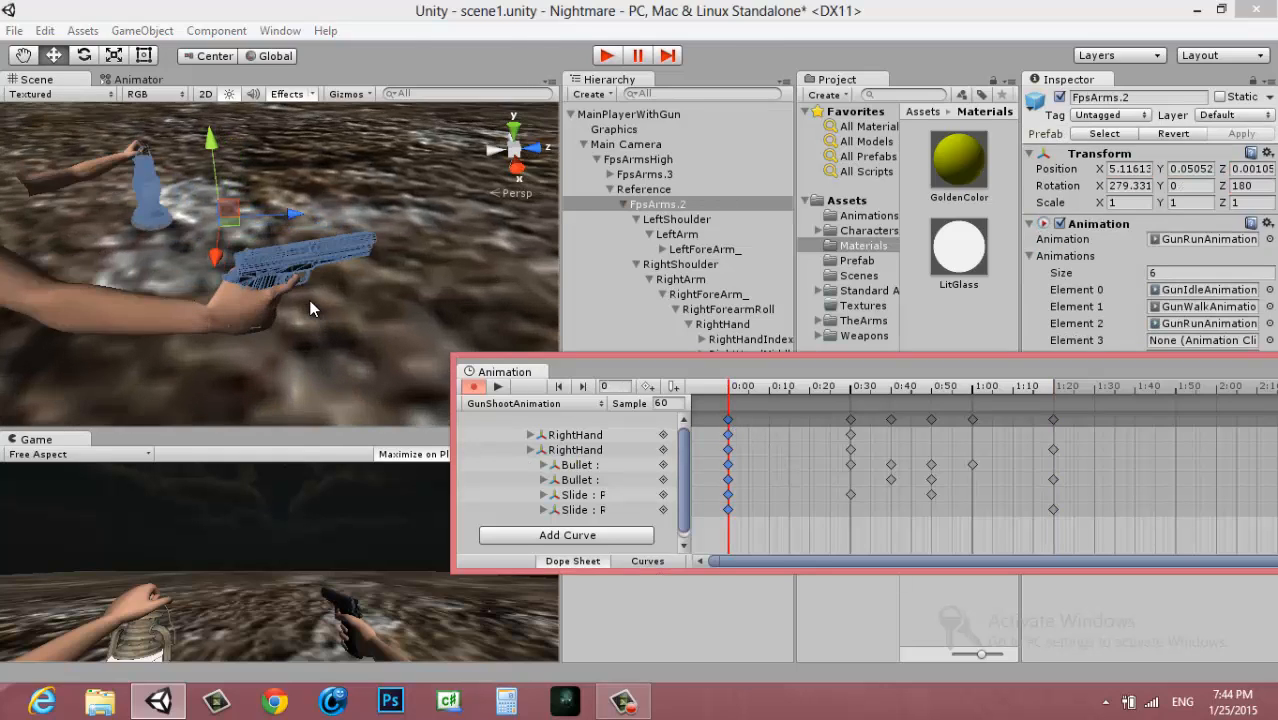
scroll(310, 309, "up", 2)
left_click(1053, 419)
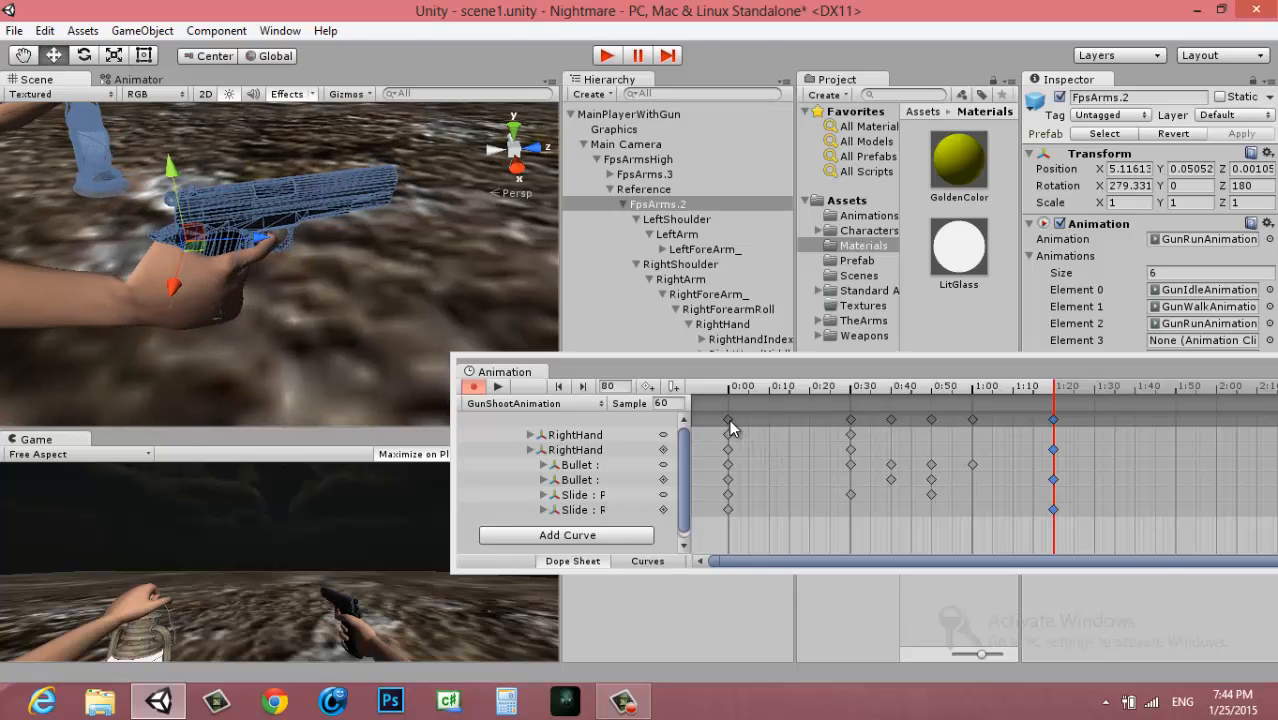
left_click(728, 419)
scroll(162, 302, "up", 3)
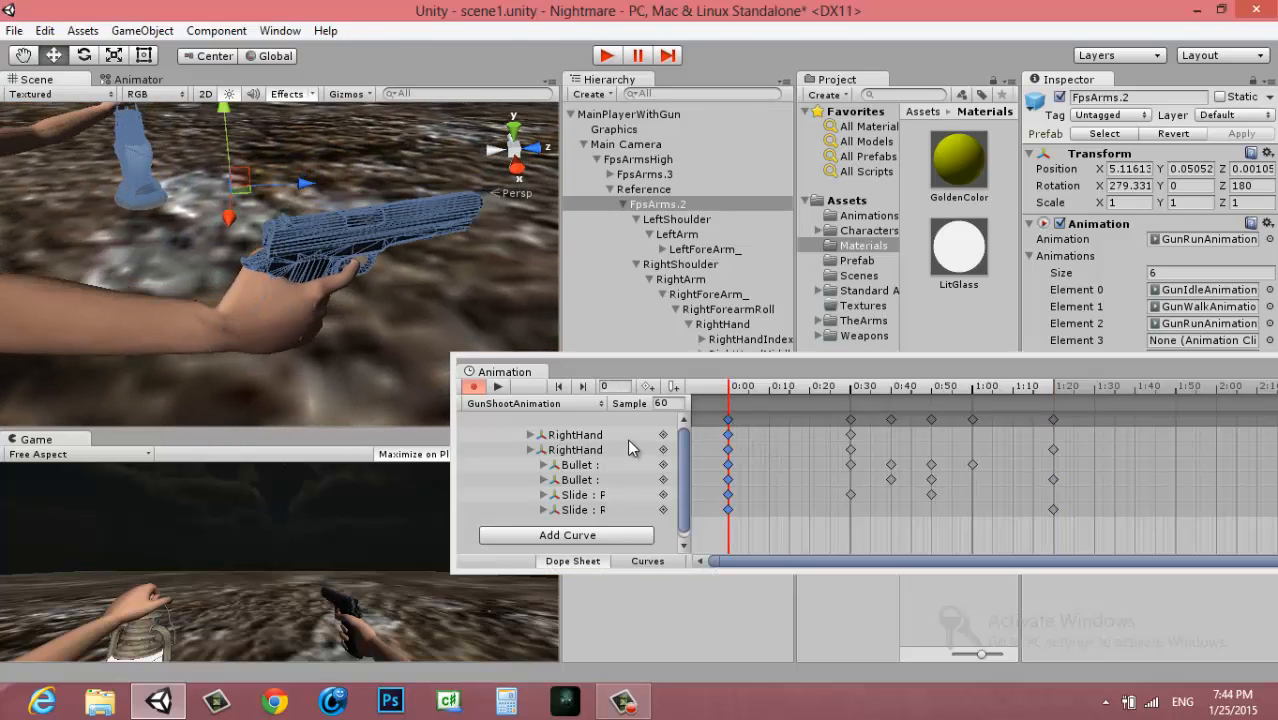
left_click(586, 466)
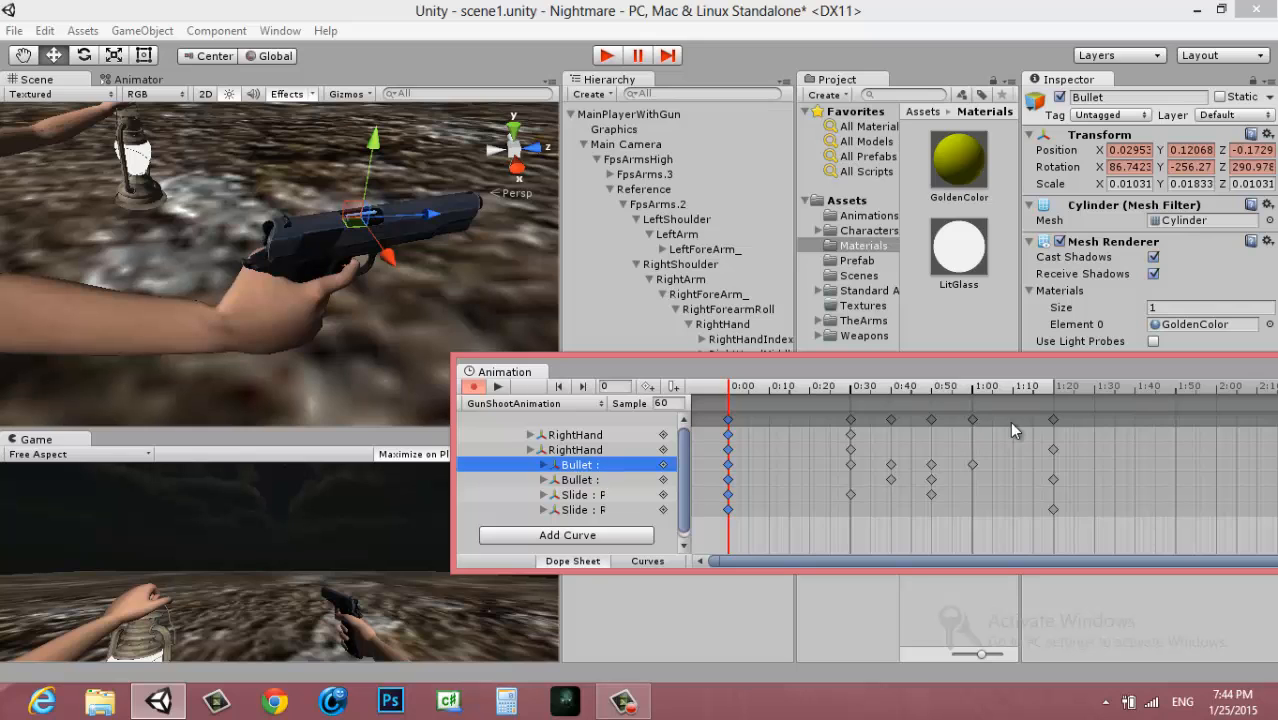
left_click(1053, 419)
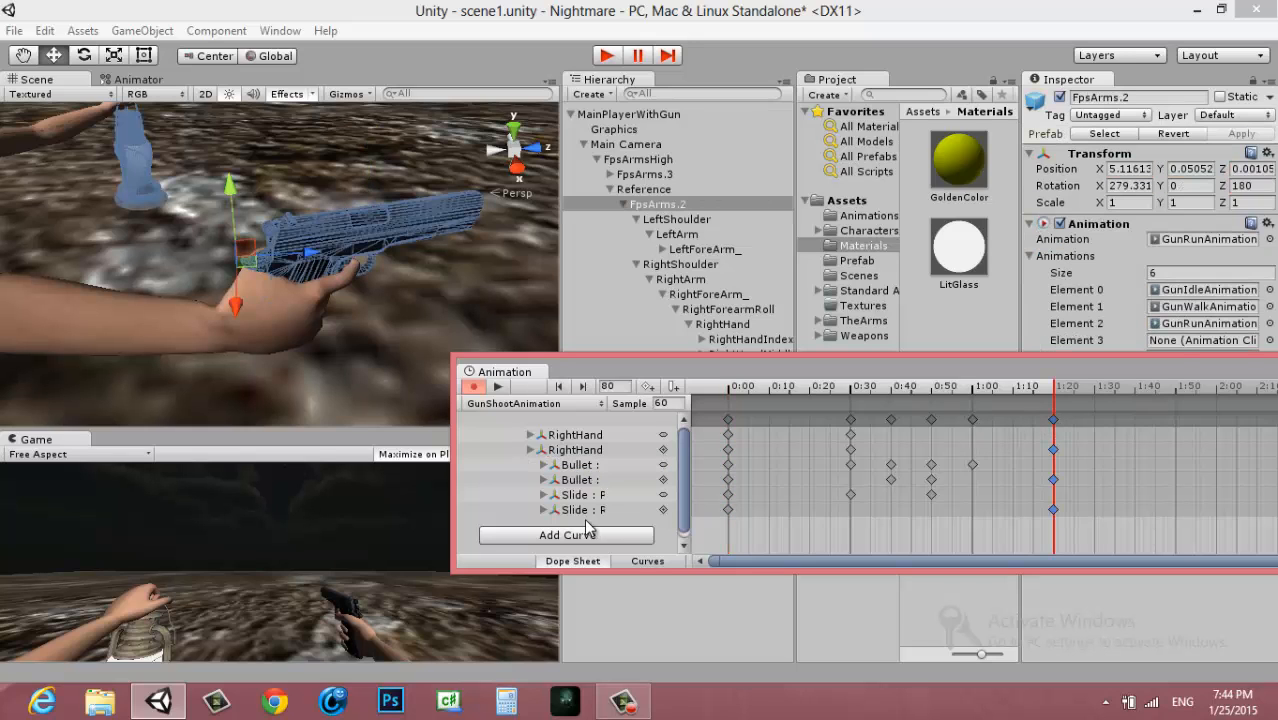
left_click(586, 482)
middle_click_drag(290, 395, 318, 244)
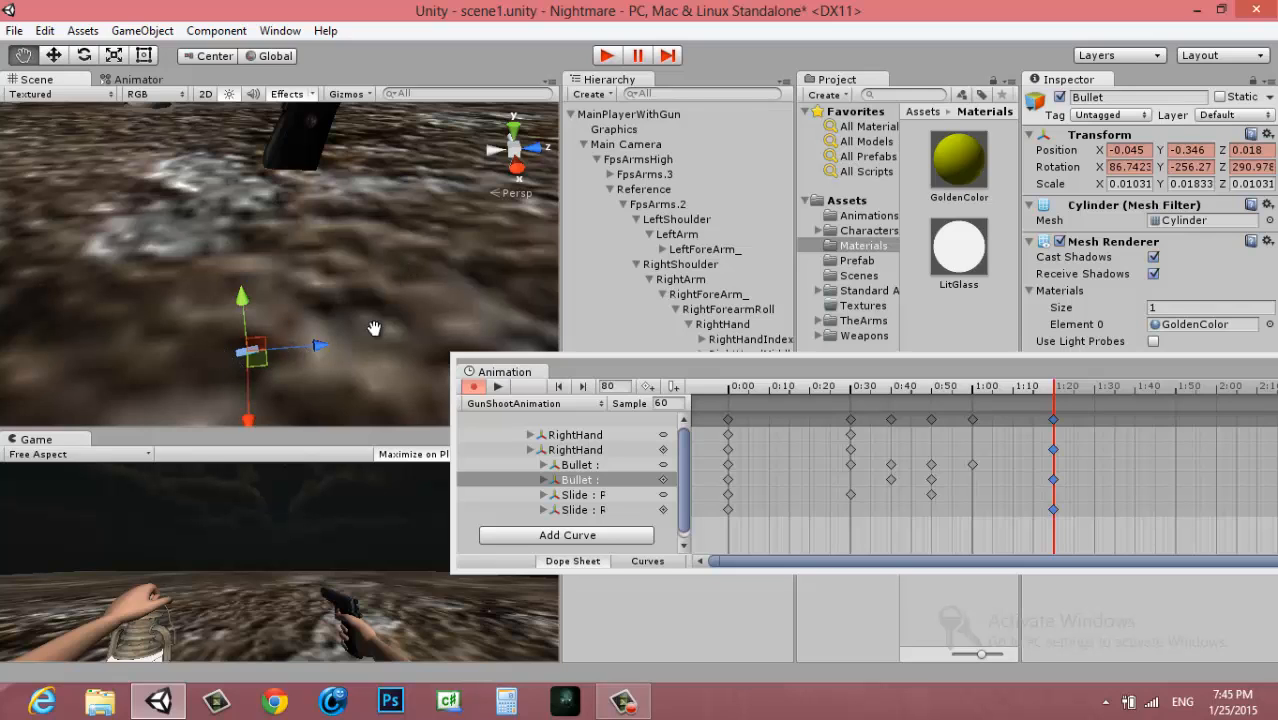
middle_click_drag(374, 328, 343, 442)
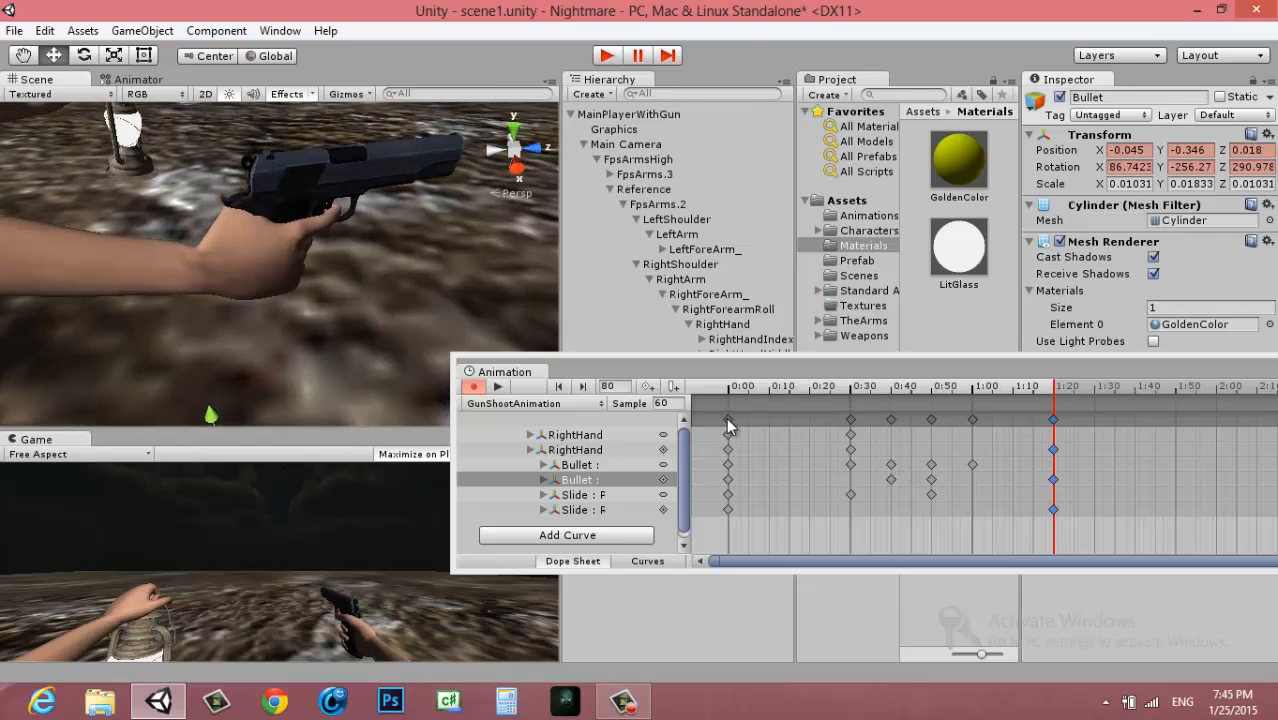
Select the Bullet at frame 0 and inspect it up close inside the gun's ejection port
left_click(727, 419)
left_click(583, 481)
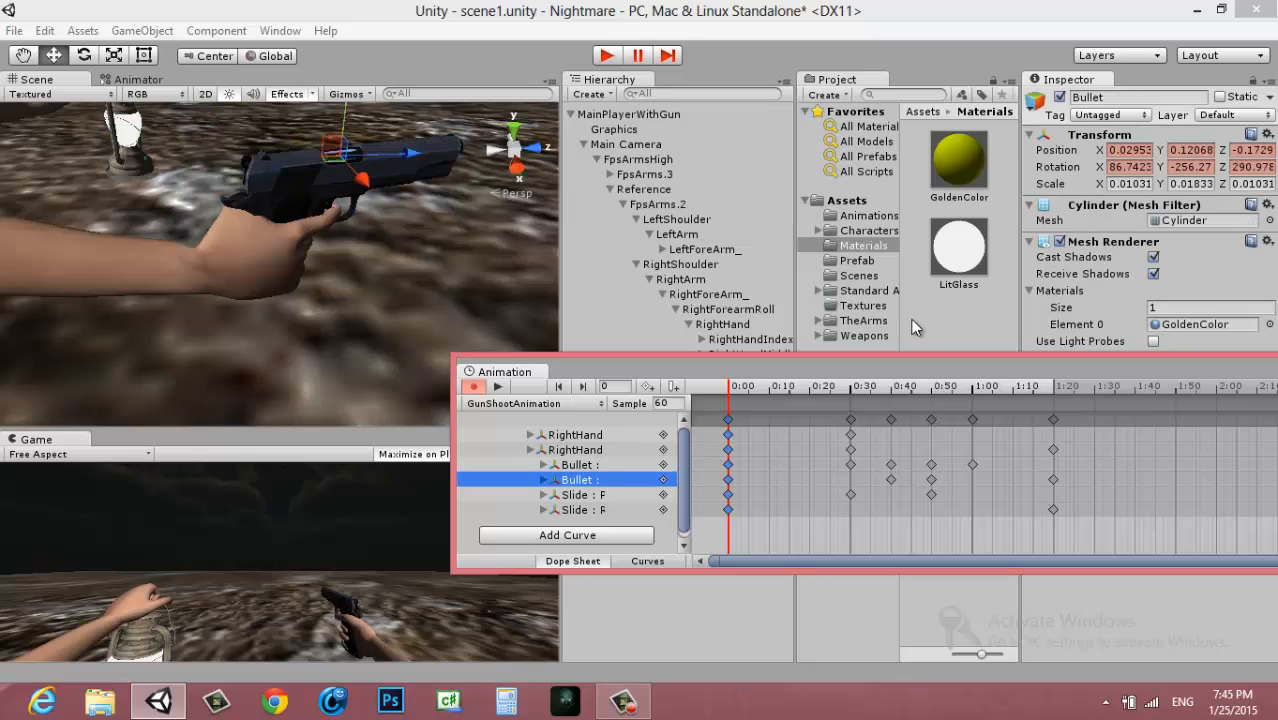
middle_click_drag(432, 264, 421, 312)
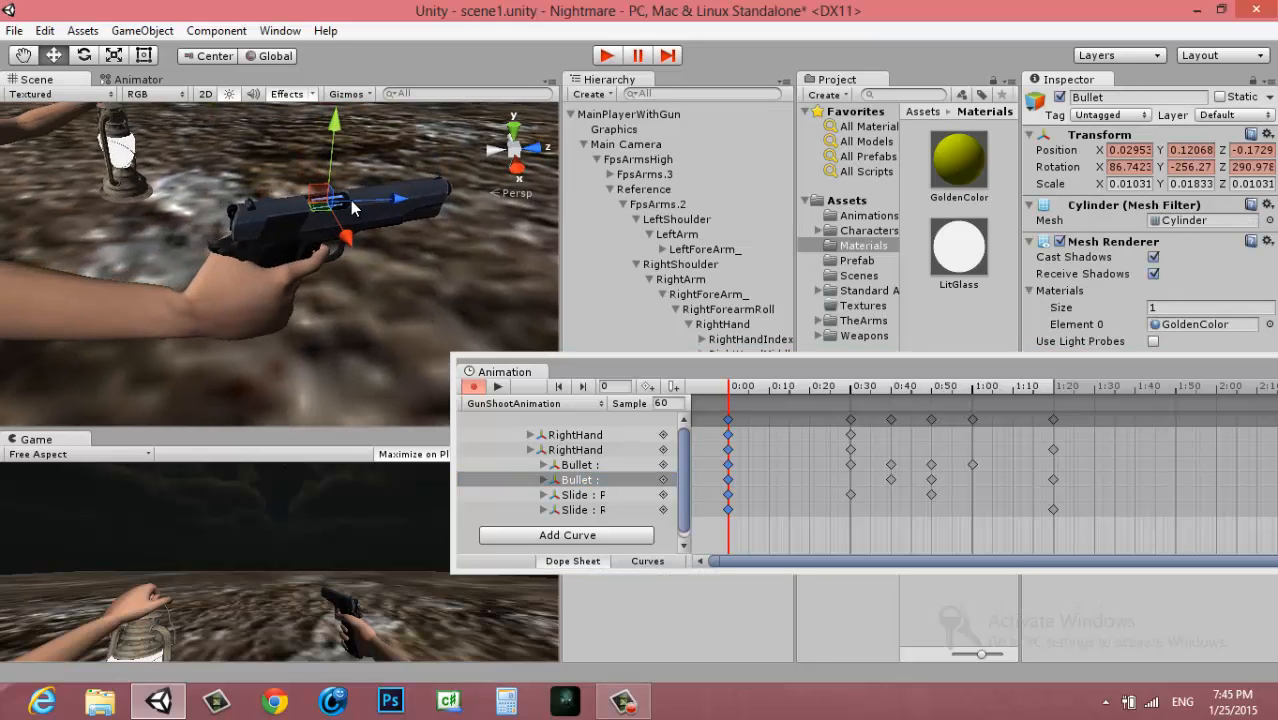
scroll(352, 208, "up", 5)
middle_click_drag(412, 184, 363, 250)
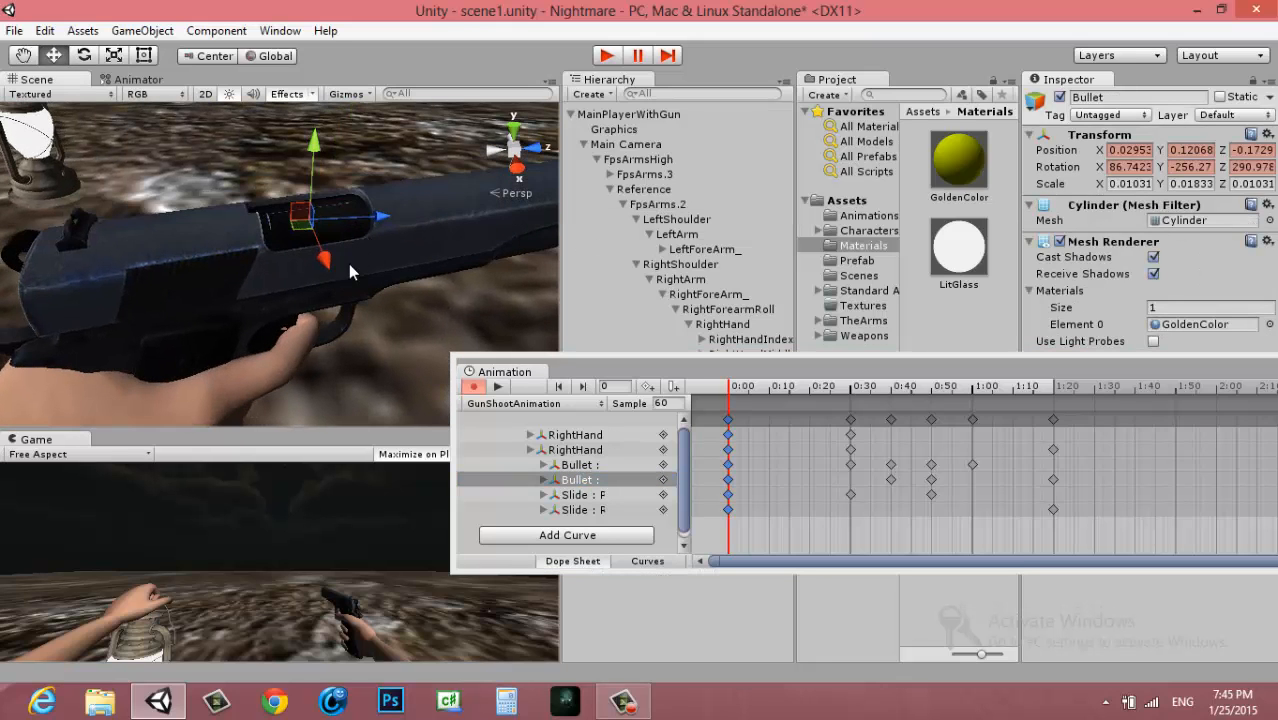
Open Sticky Notes and shrink the blank note to a small strip above the Scene view
mouse_move(1275, 8)
left_click(1240, 178)
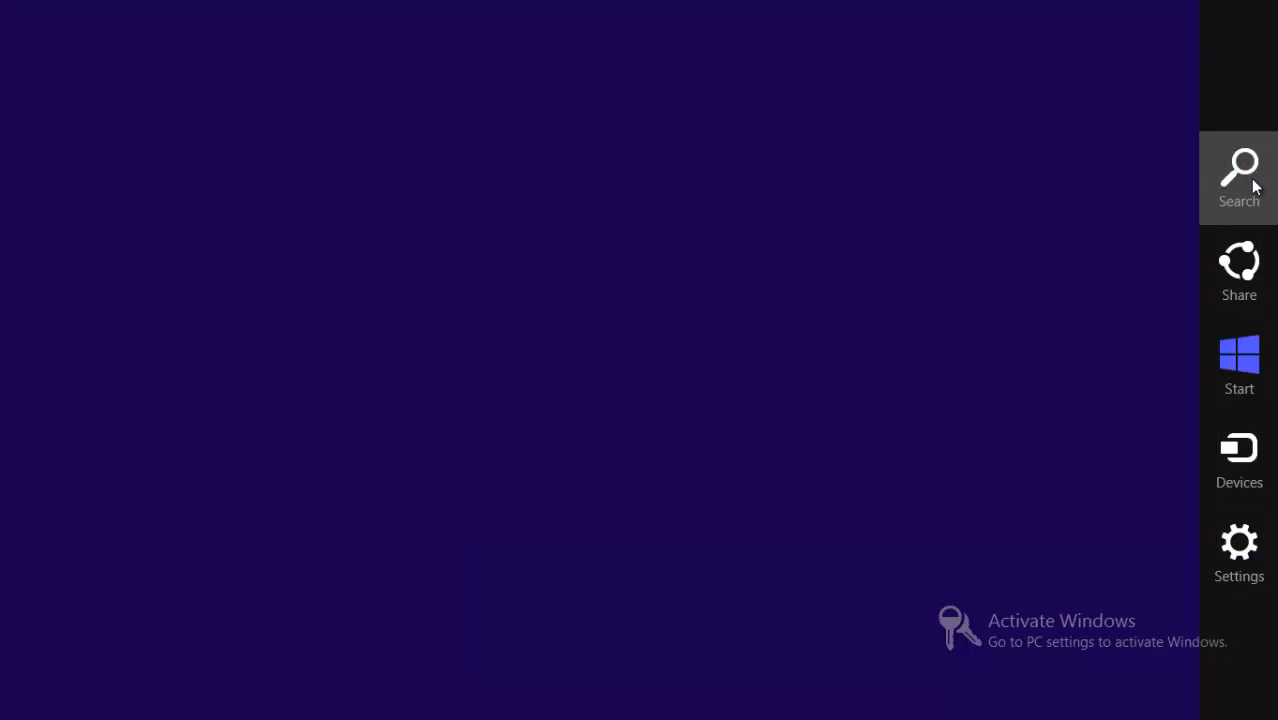
type("stick")
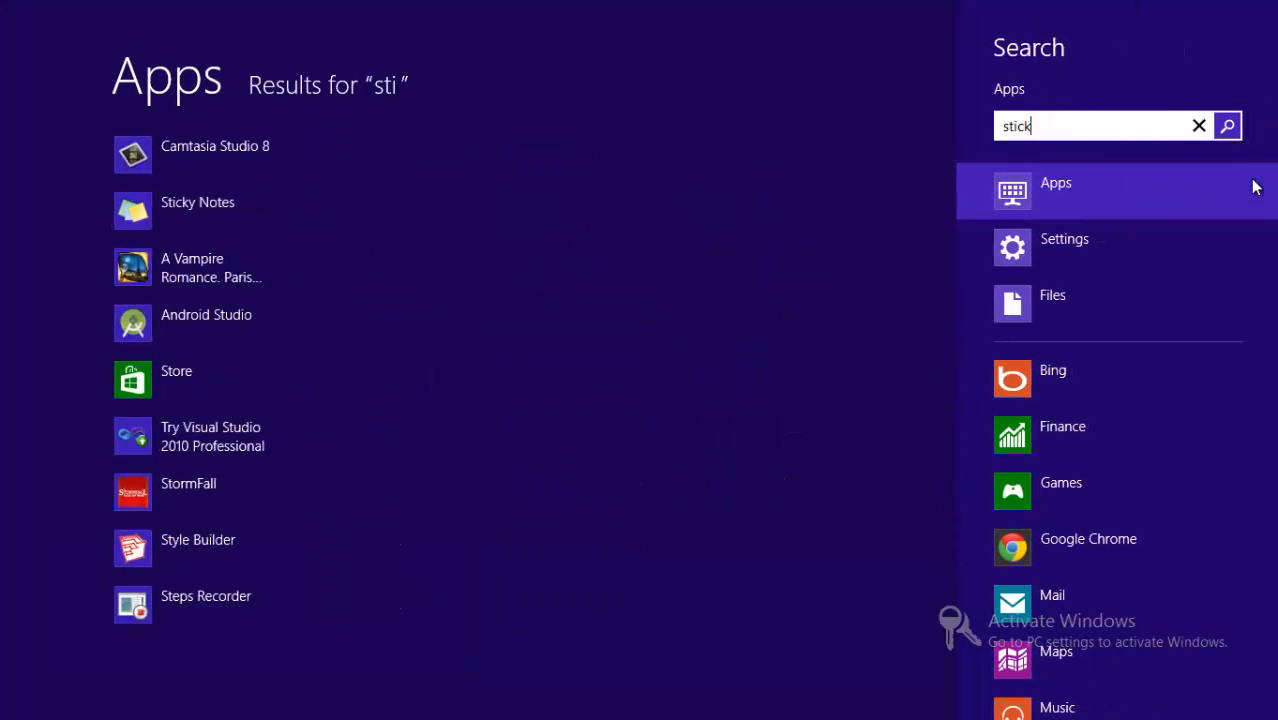
left_click(194, 153)
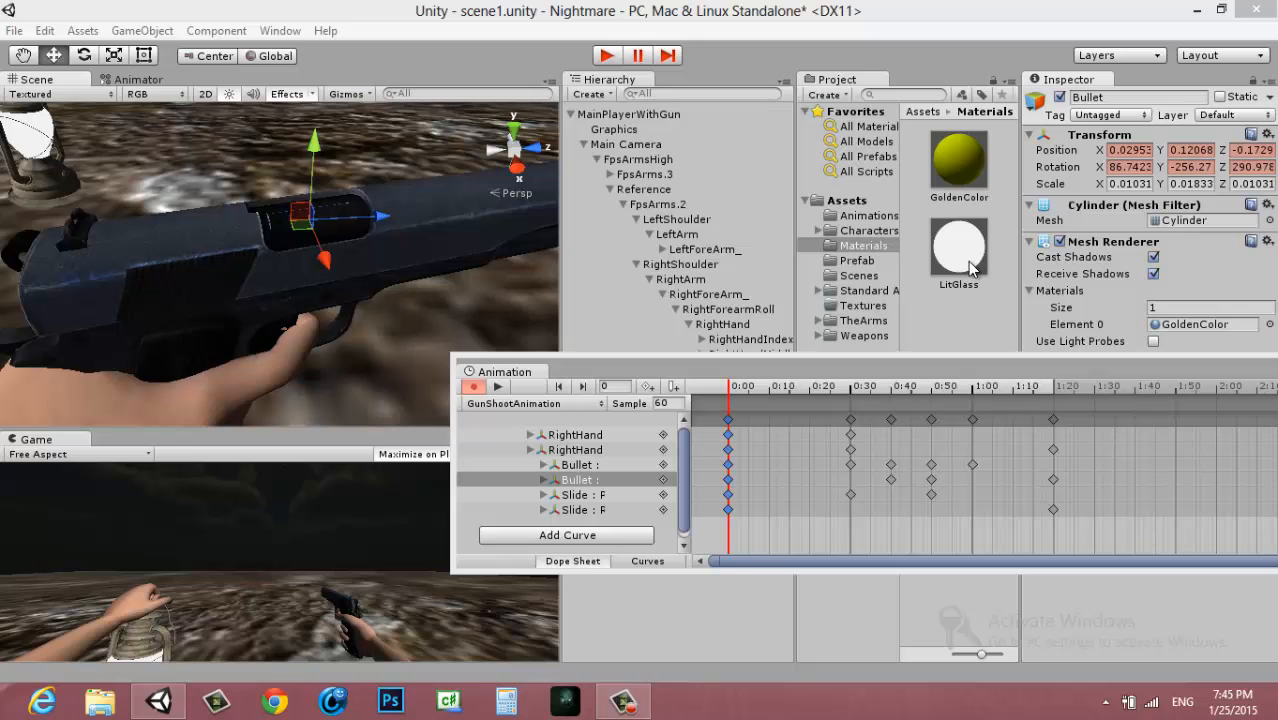
left_click_drag(438, 36, 394, 7)
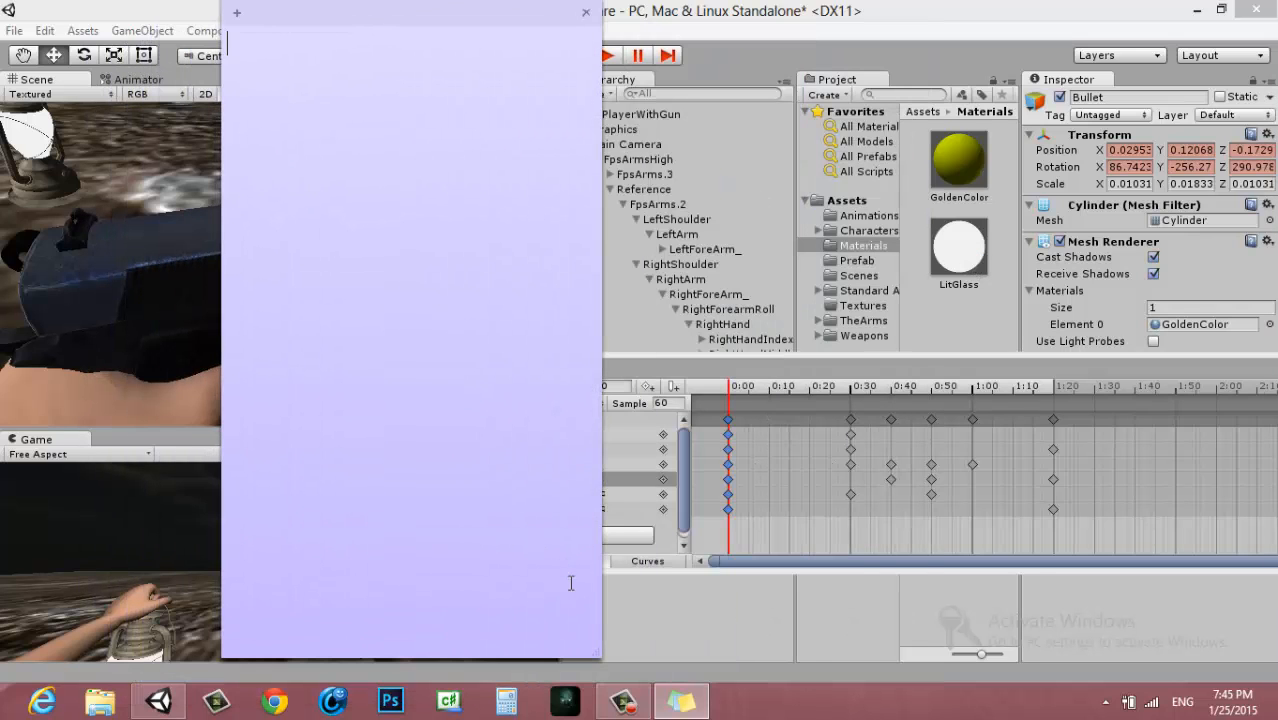
left_click_drag(605, 656, 530, 126)
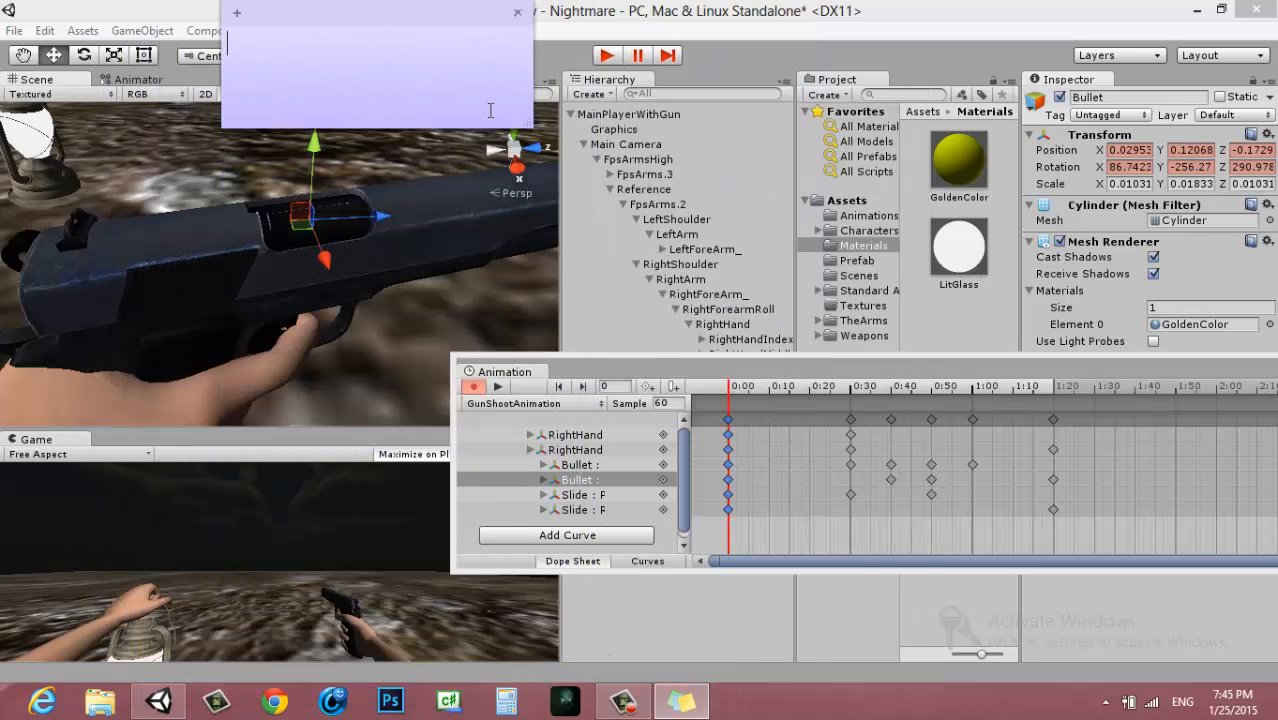
Move the sticky note over the Animation window and copy the Bullet's frame 0 Position X value, 0.02953052, into it
left_click_drag(484, 70, 755, 574)
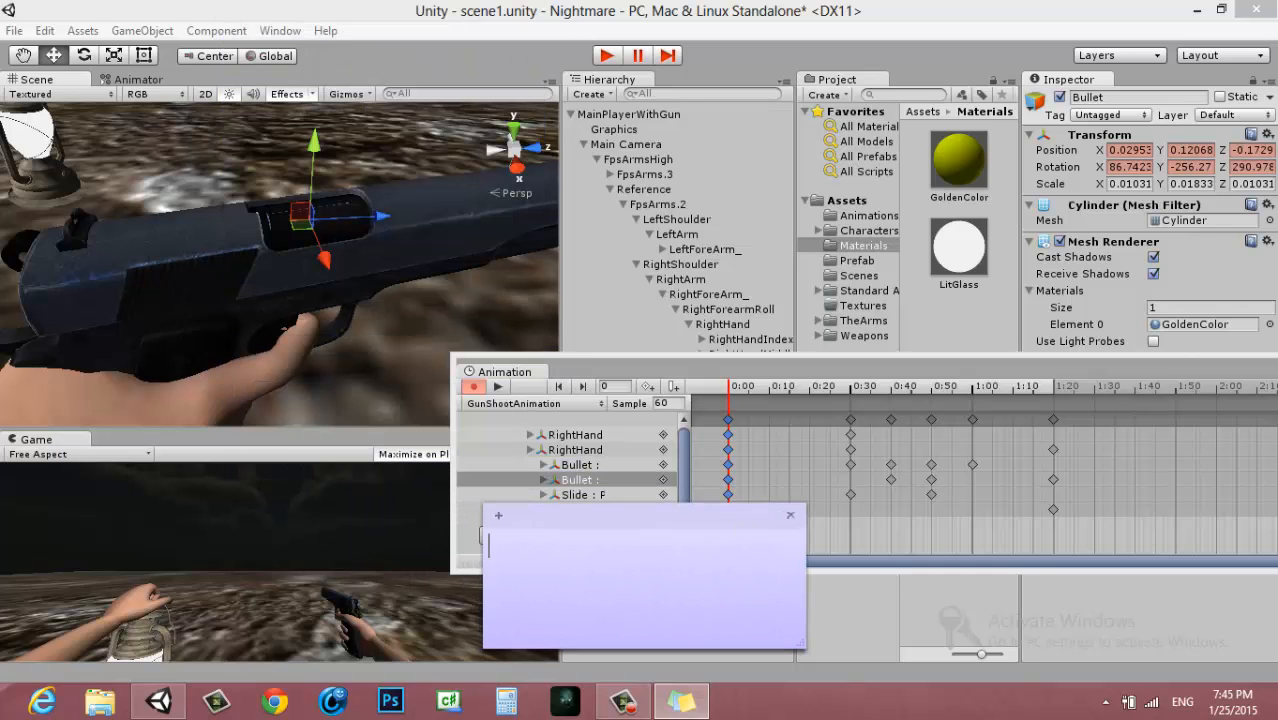
left_click(597, 488)
left_click(1132, 150)
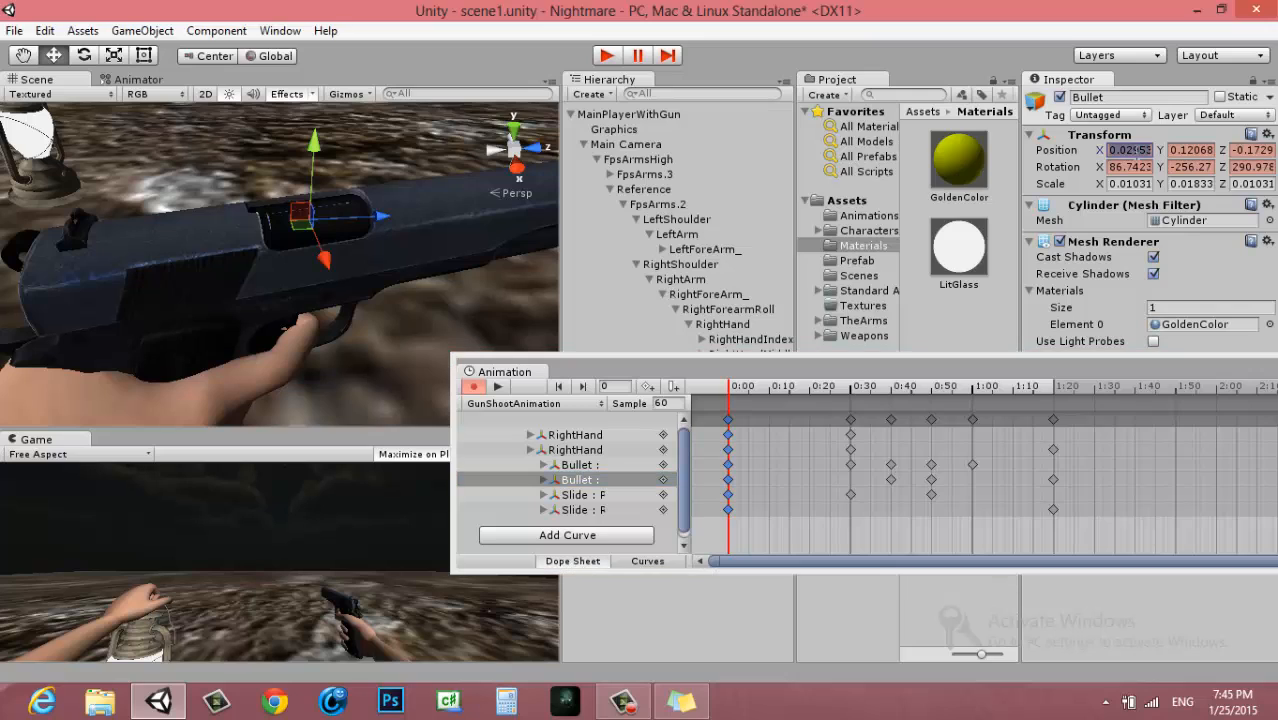
left_click(681, 701)
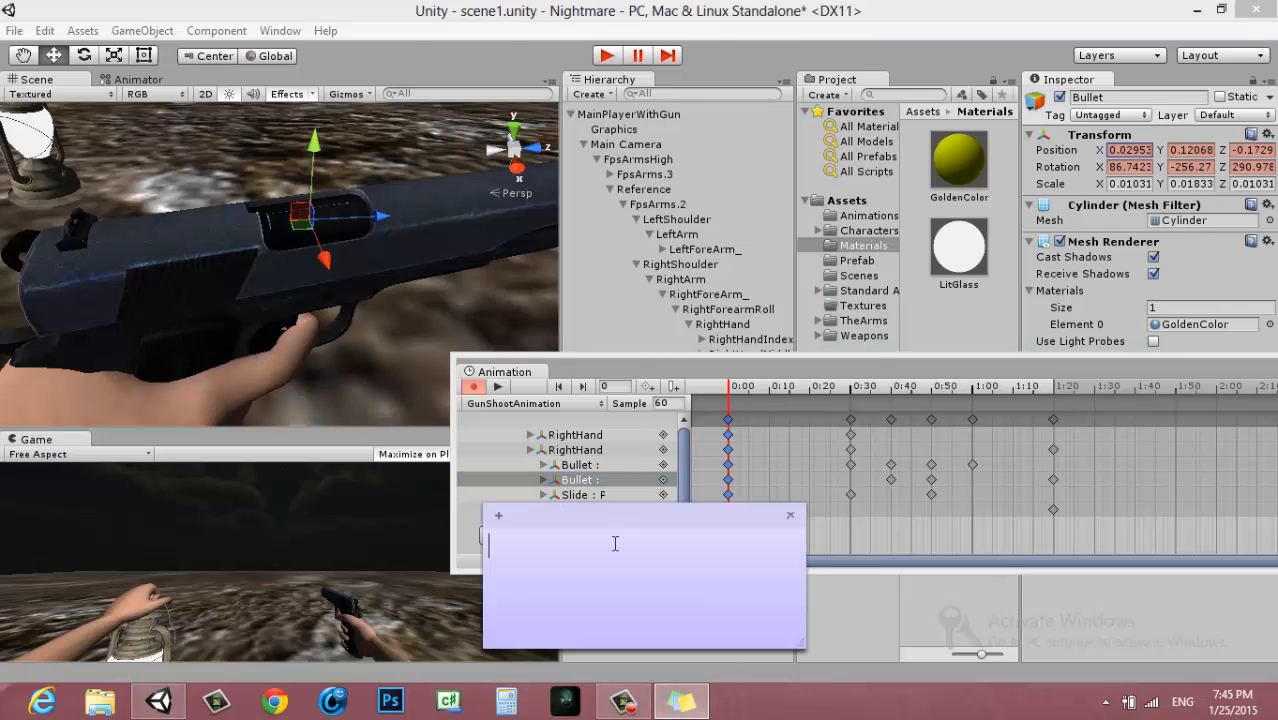
type("0.02953052")
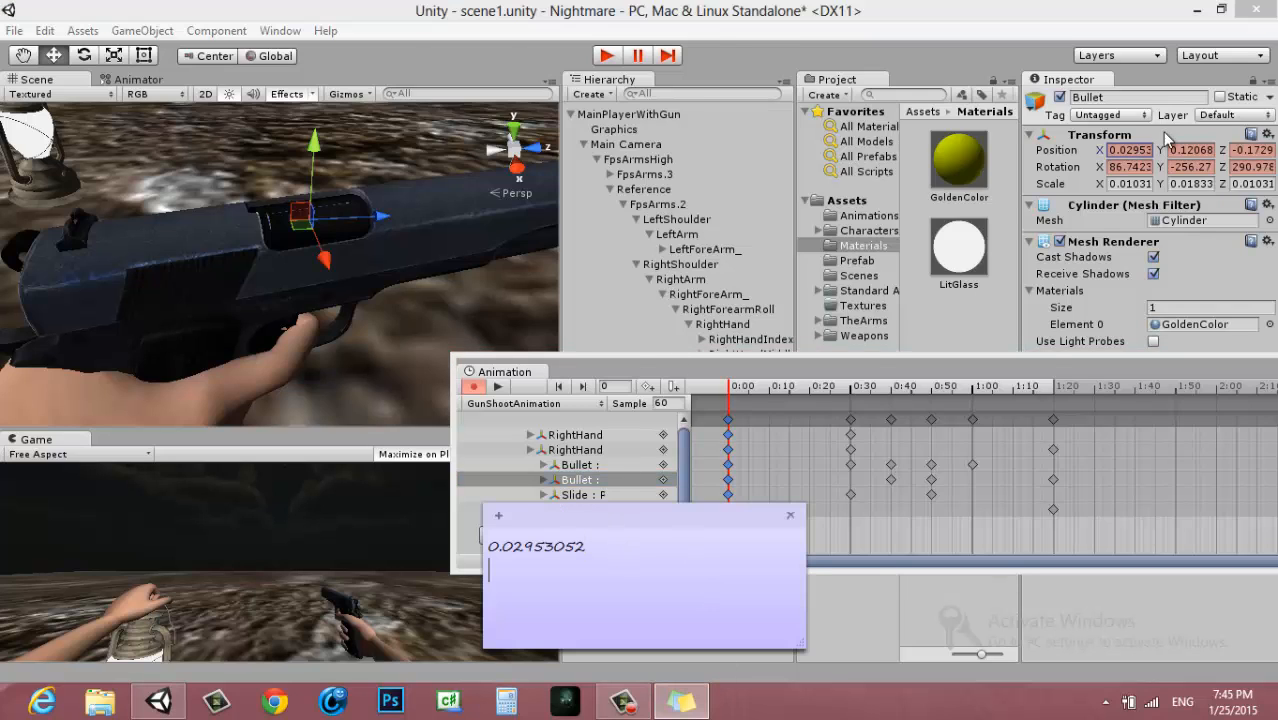
Copy the Bullet's Position Y and Z values, 0.1206805 and -0.1729809, onto separate lines of the sticky note
left_click(1190, 150)
left_click(1190, 150)
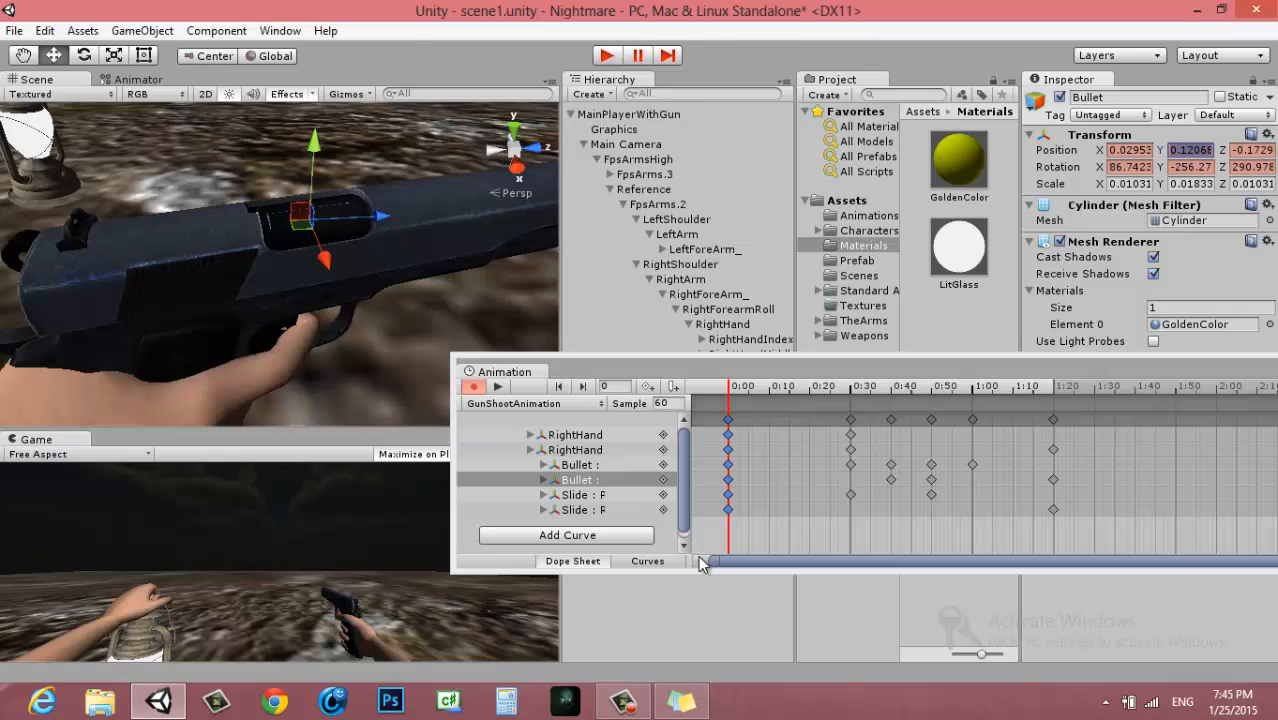
key("ctrl+c")
key("alt+Tab")
key("ctrl+v")
key("Return")
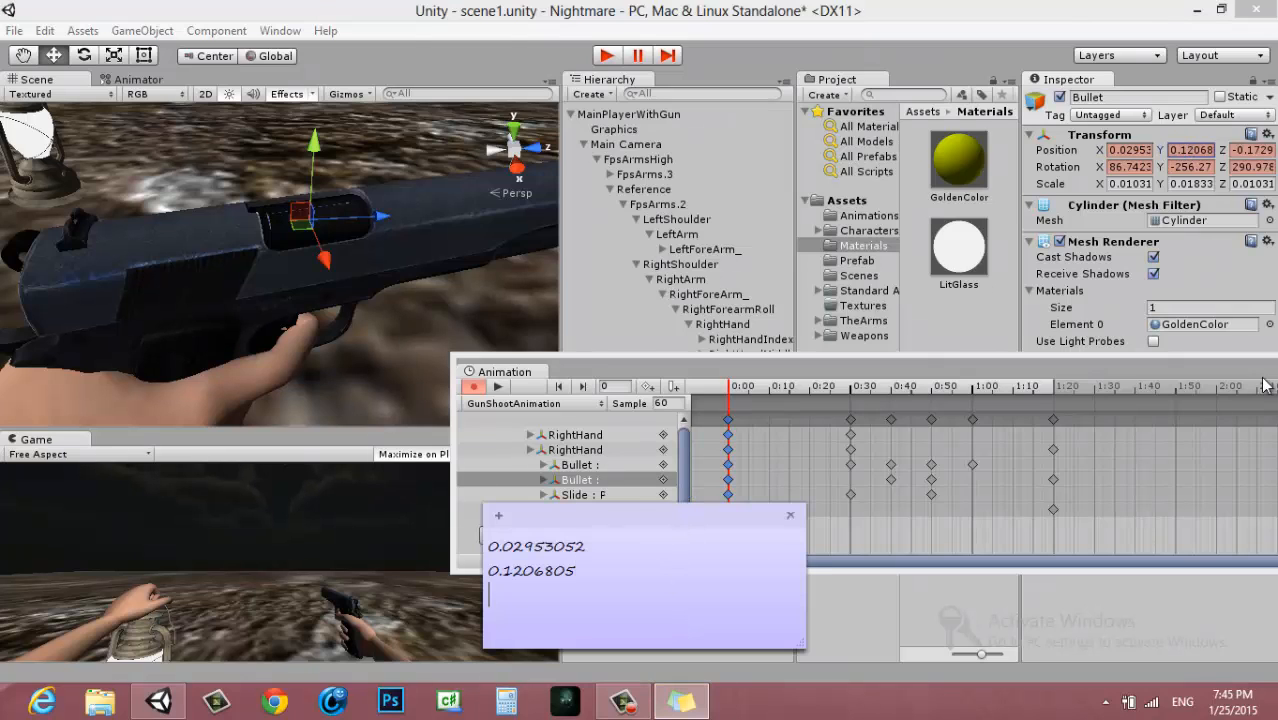
left_click(1256, 149)
left_click(1257, 148)
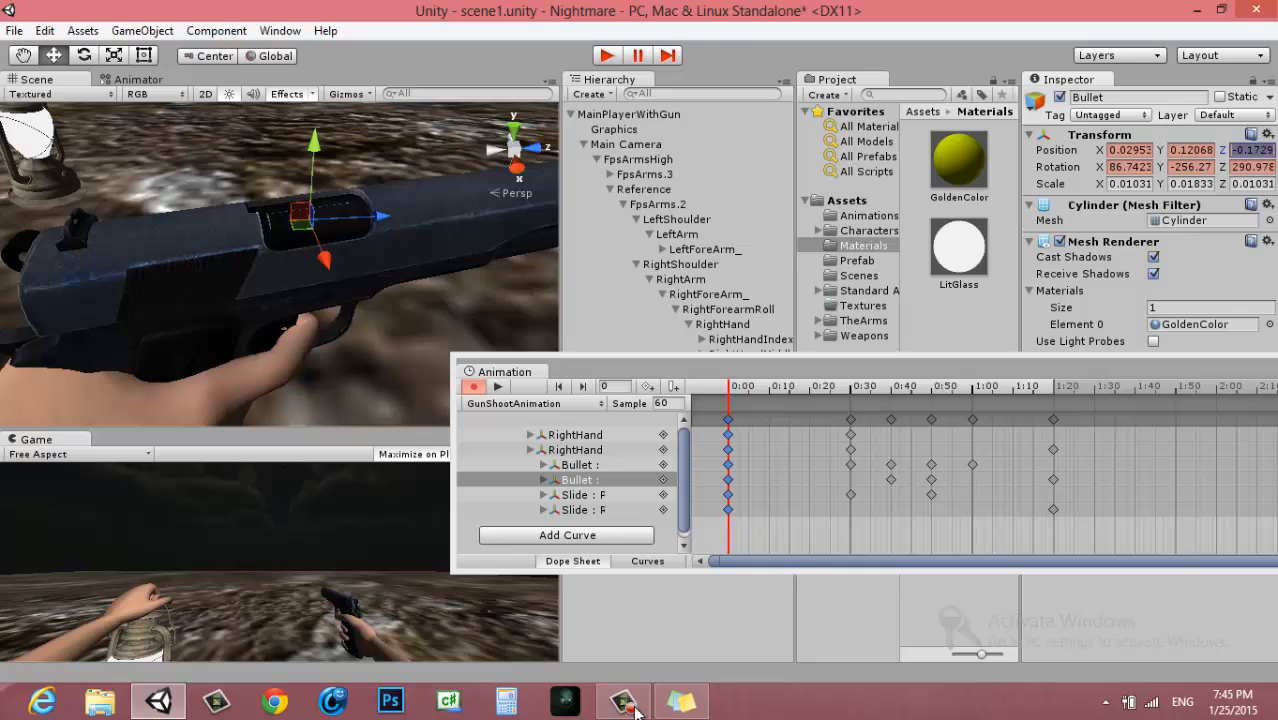
left_click(681, 702)
key("ctrl+v")
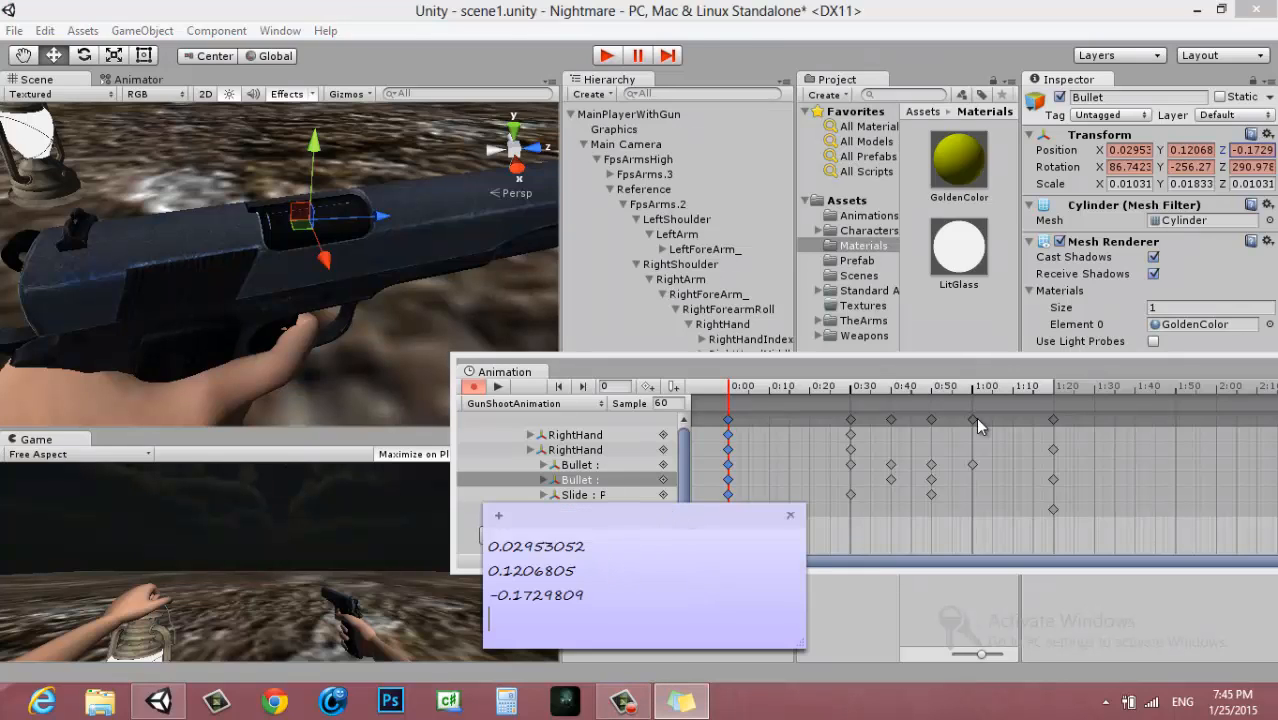
Copy the Bullet's Rotation X, Y and Z values, 86.74237, -256.2778 and 290.978, onto separate lines of the sticky note
left_click(1128, 166)
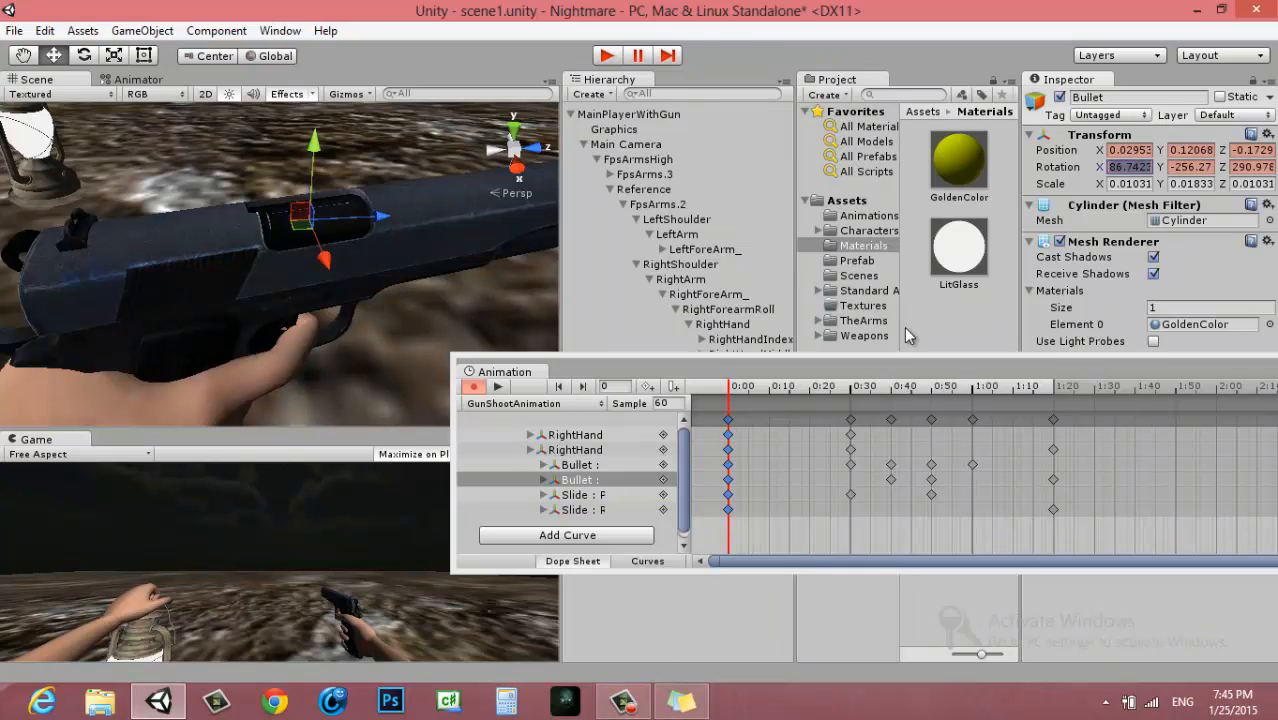
left_click(681, 702)
key("ctrl+v")
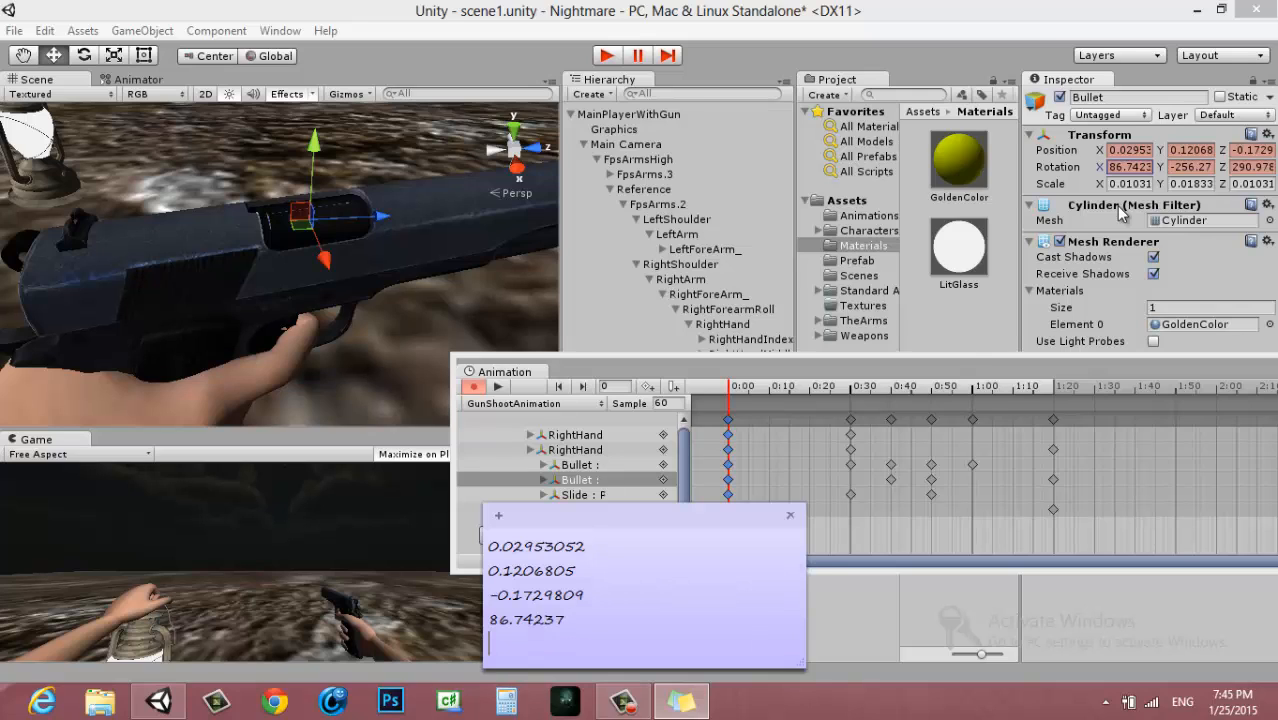
left_click(1185, 166)
left_click(681, 702)
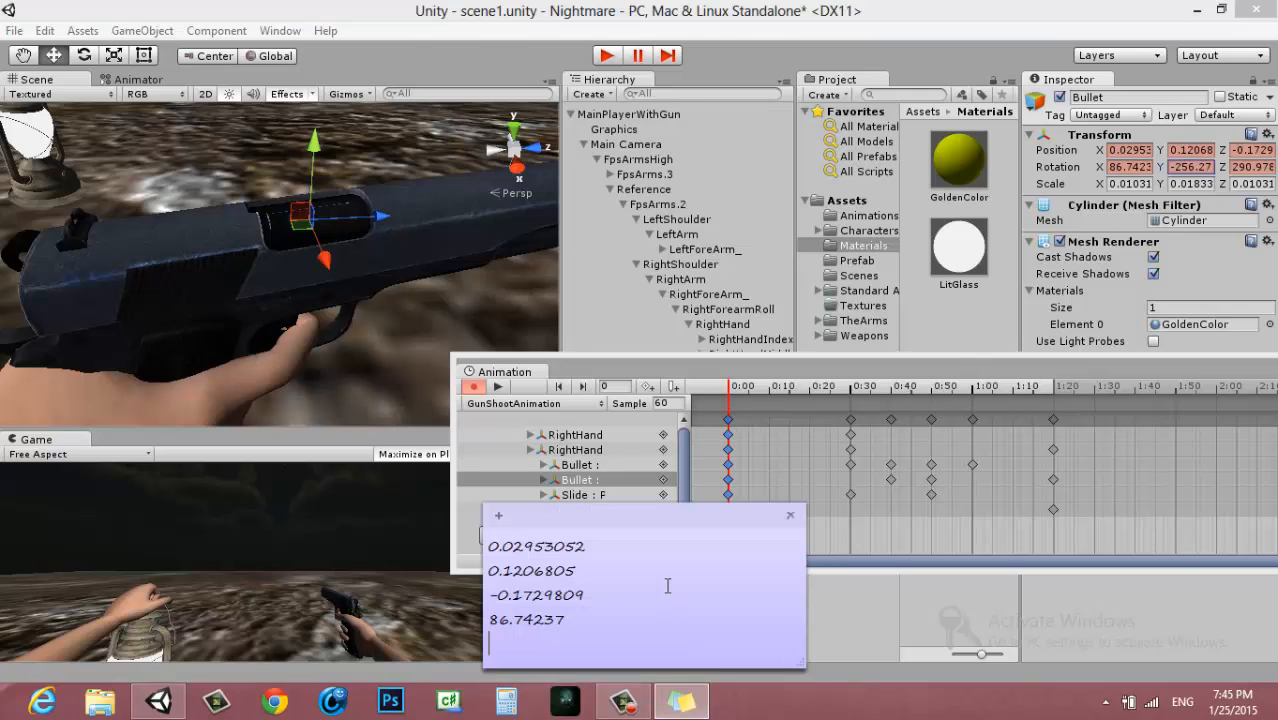
key("ctrl+v")
key("Return")
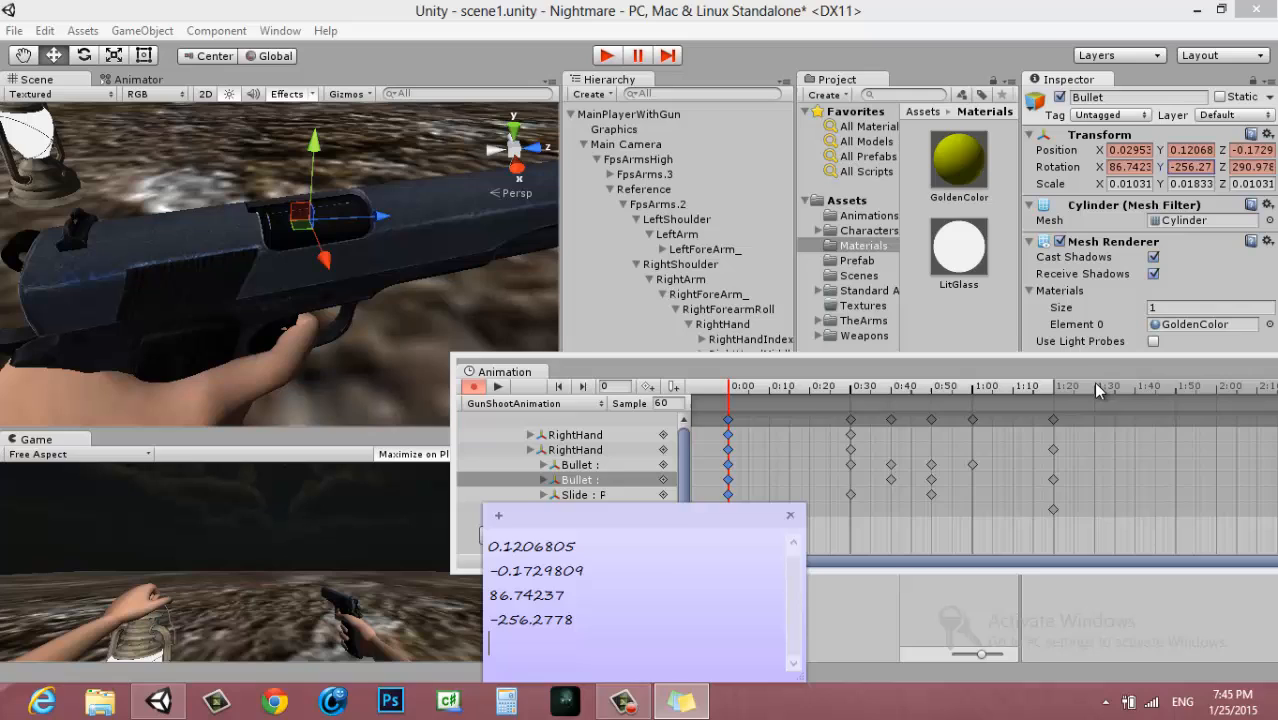
left_click(1236, 166)
left_click(681, 702)
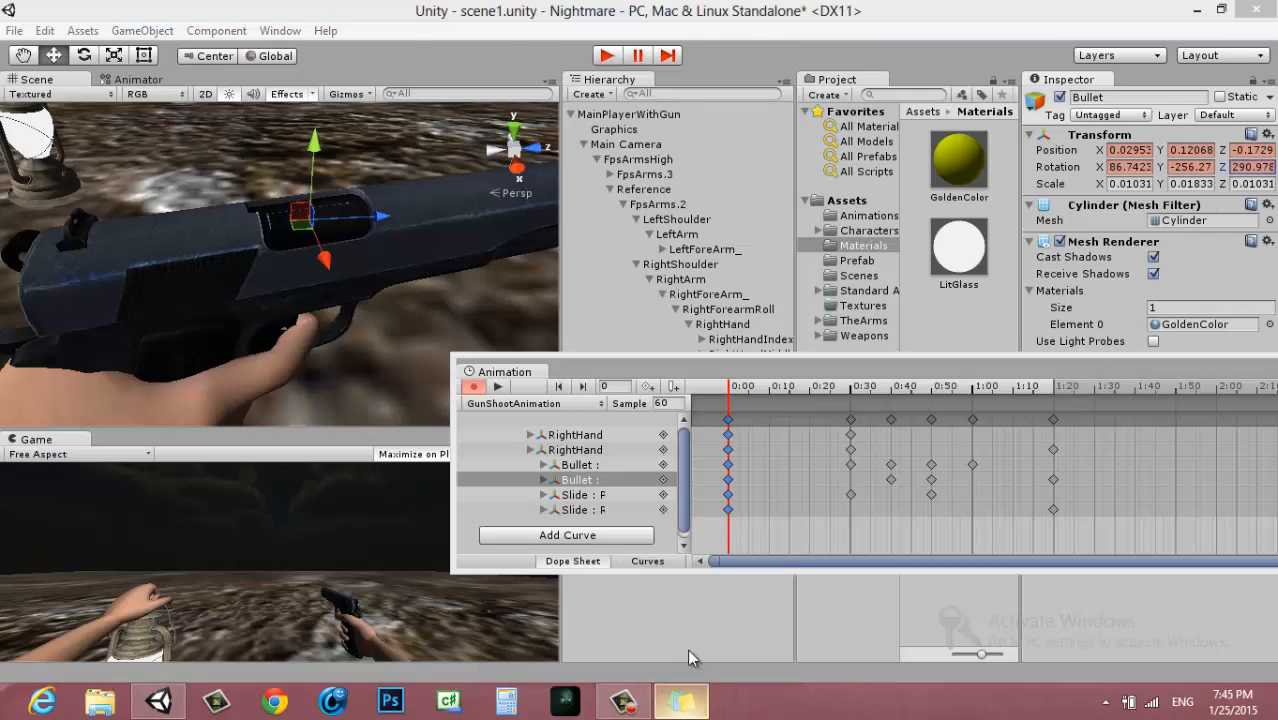
key("ctrl+v")
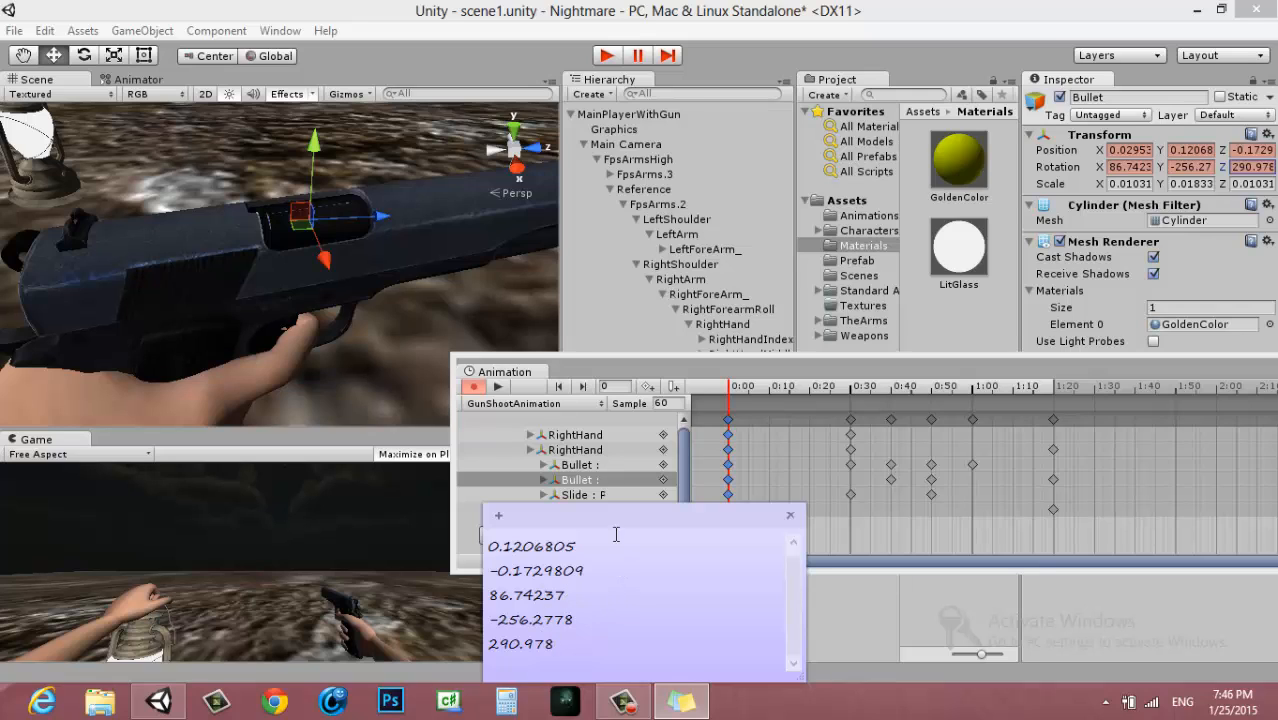
Insert a line above 0.1206805 in the note and copy the Bullet's Position X value, 0.02953052, onto it
left_click_drag(603, 521, 580, 401)
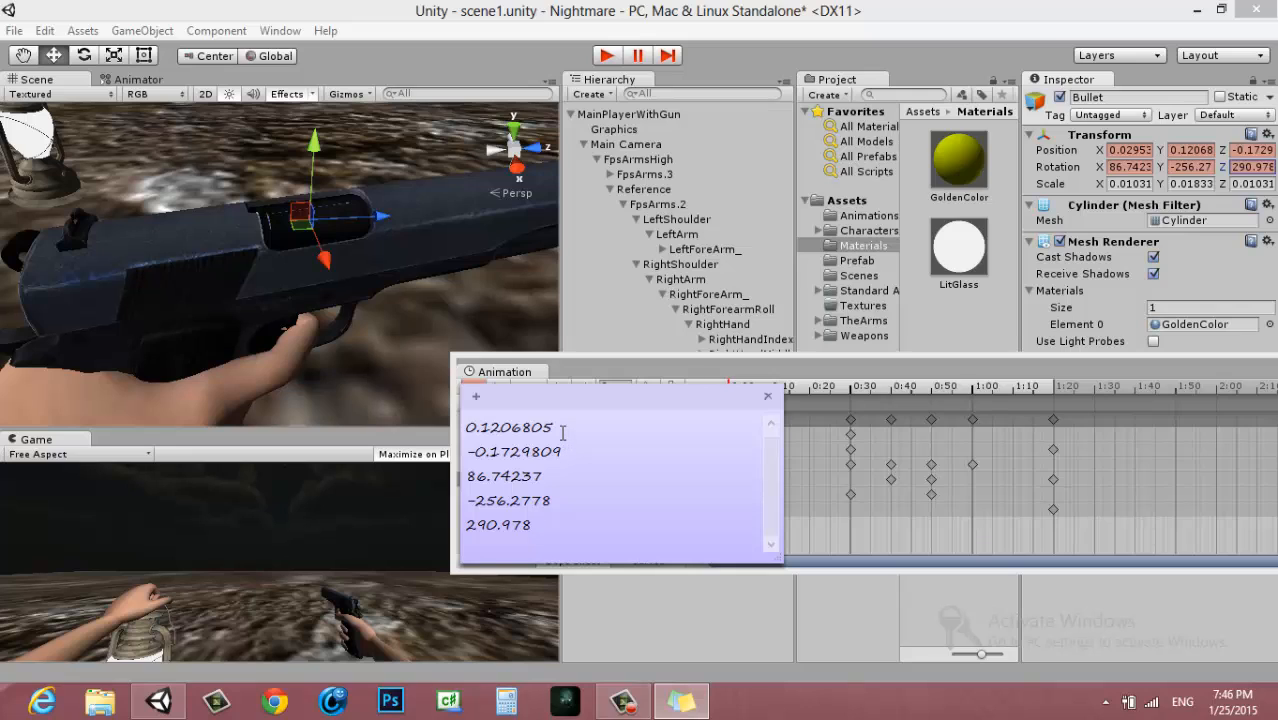
left_click(464, 433)
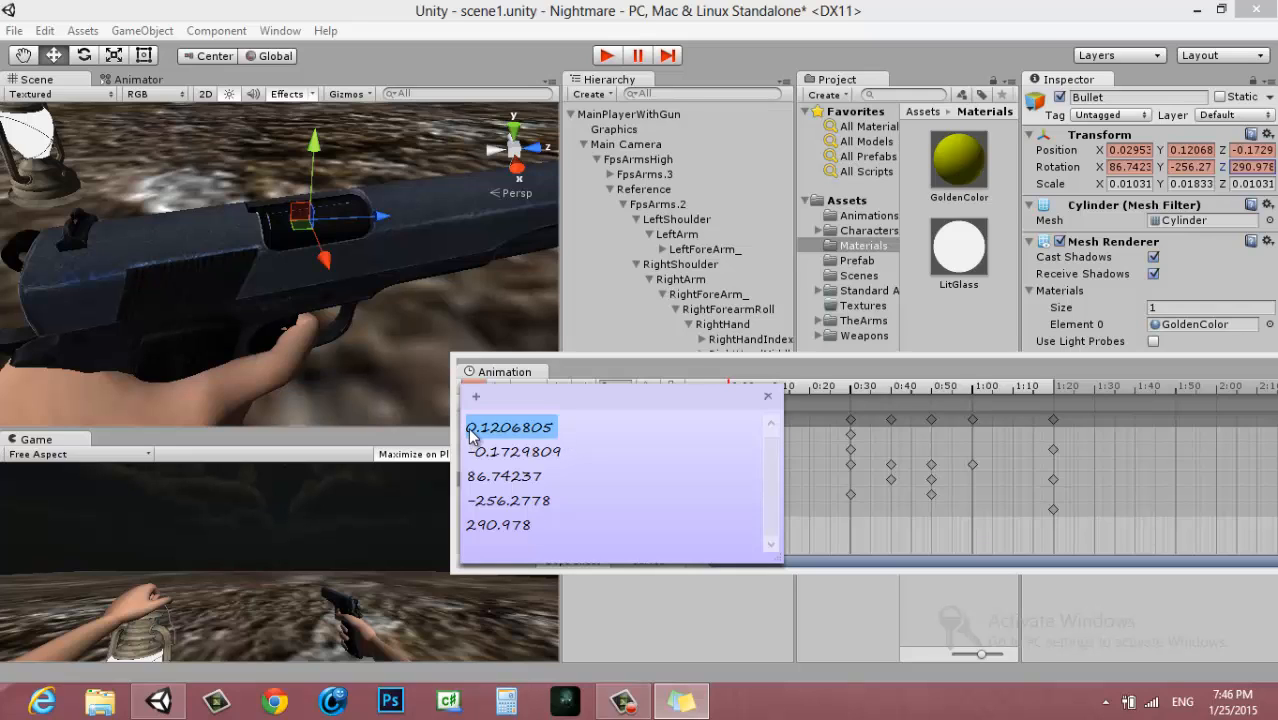
left_click(472, 430)
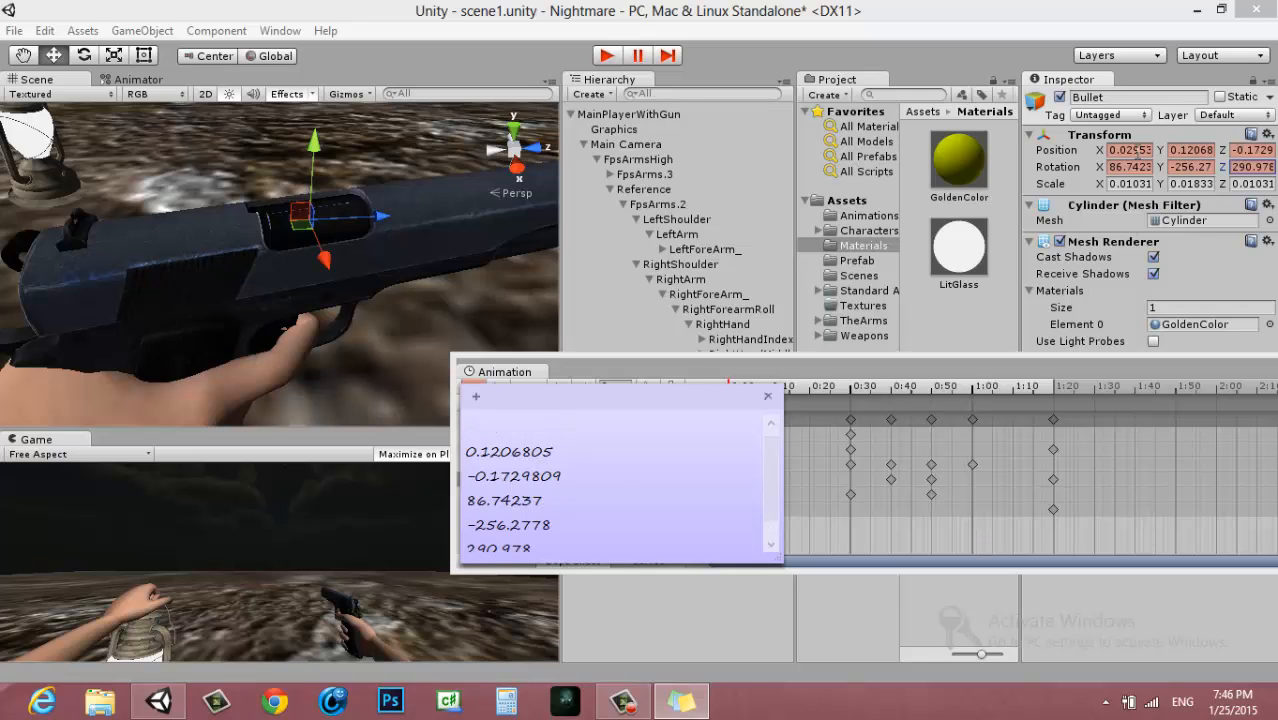
left_click(1132, 149)
left_click(681, 700)
key("ctrl+v")
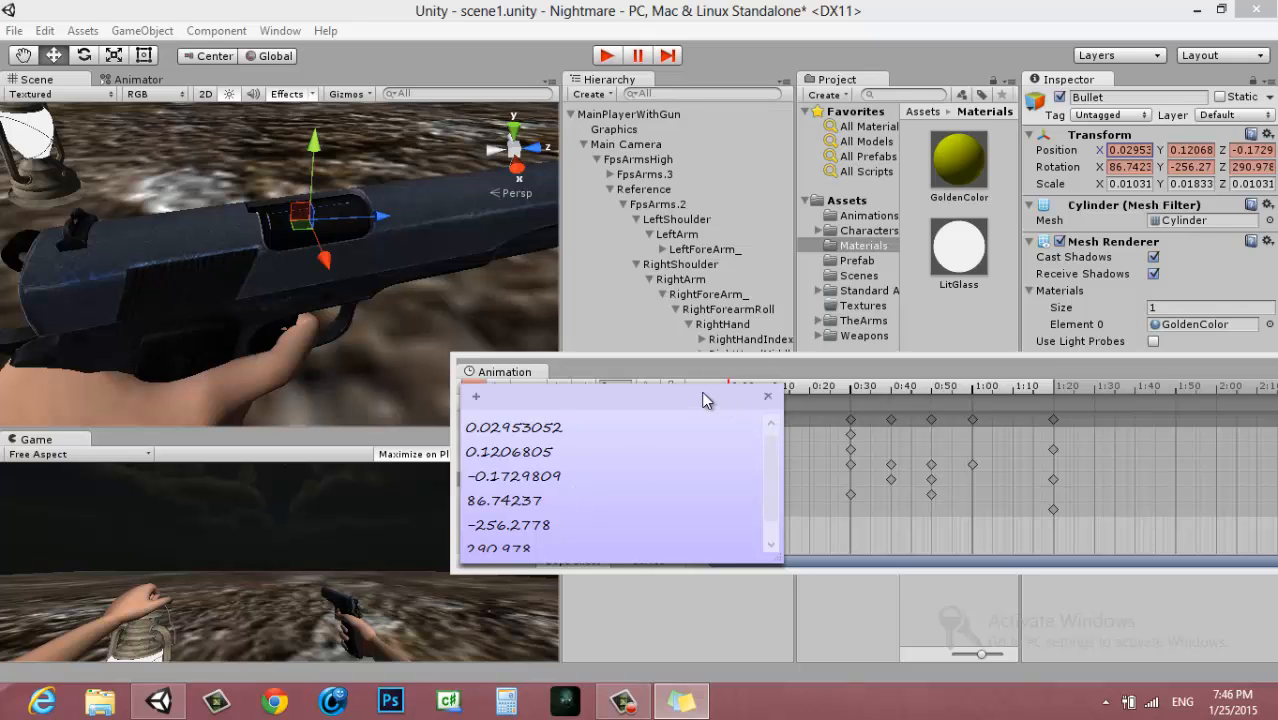
Go to frame 80, select the Bullet's track and set its Position X to 0.02953052 from the sticky note
left_click_drag(707, 400, 522, 388)
left_click(1053, 419)
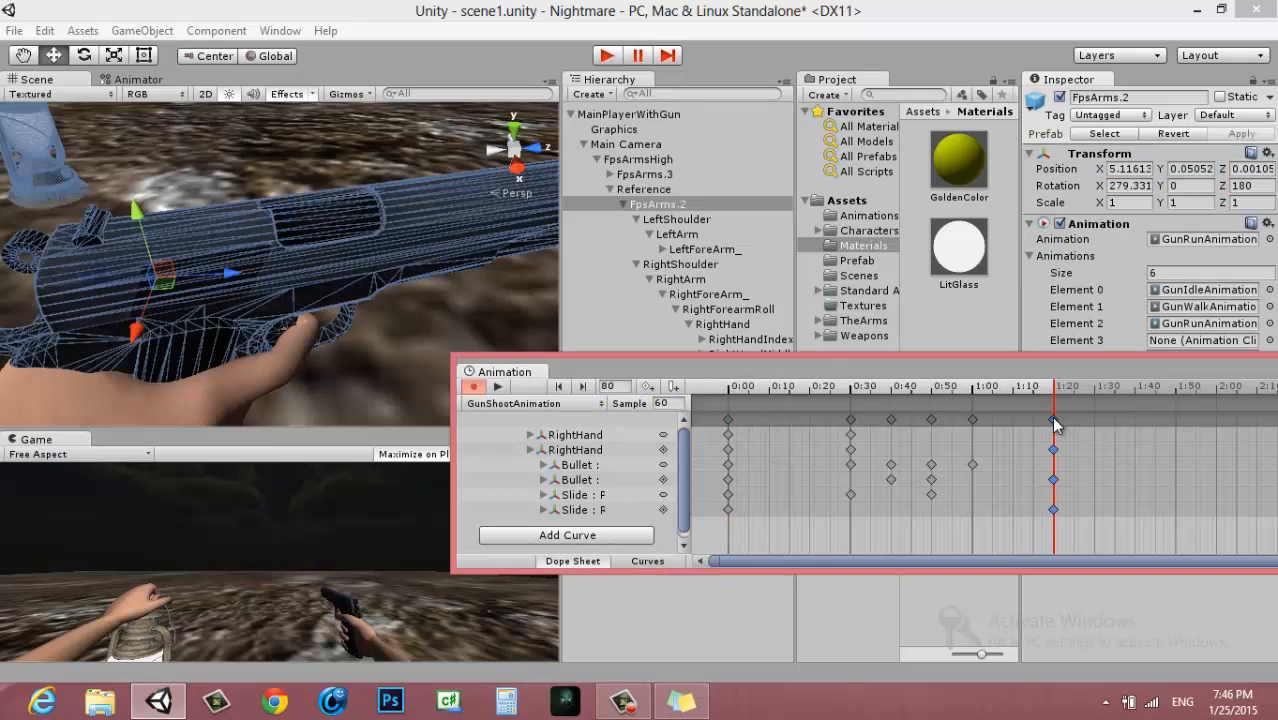
left_click(598, 482)
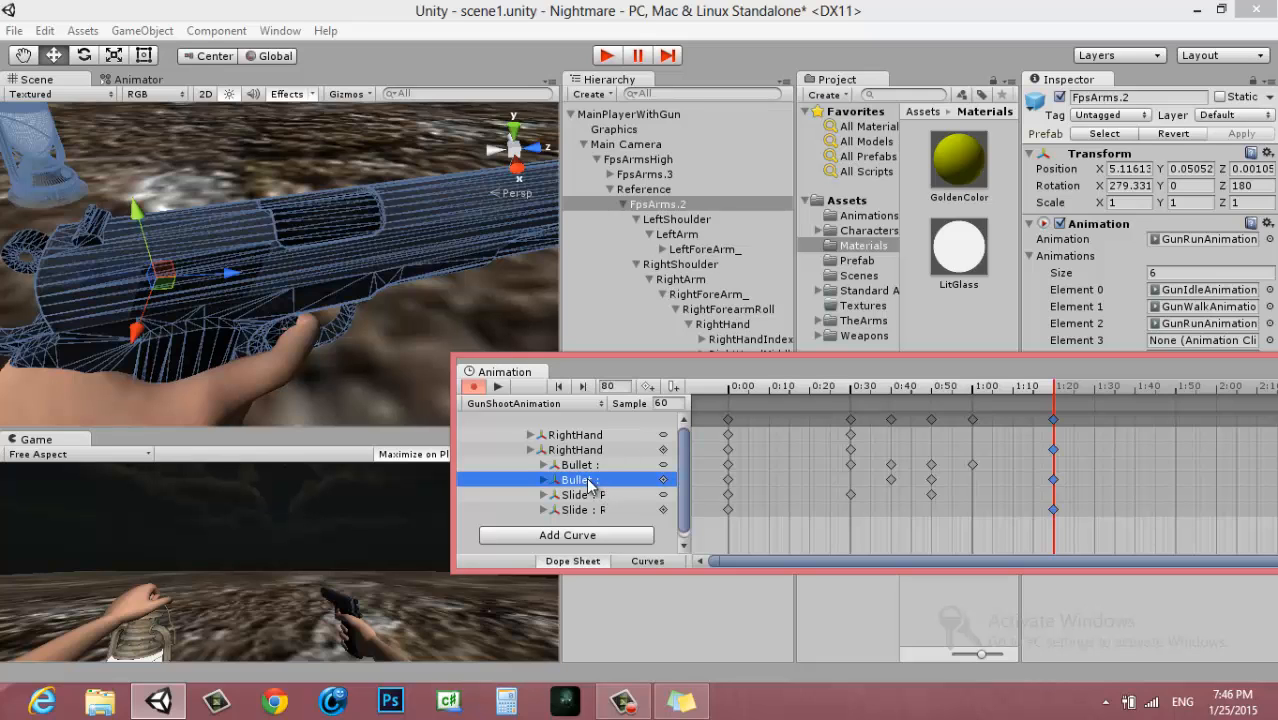
left_click(681, 701)
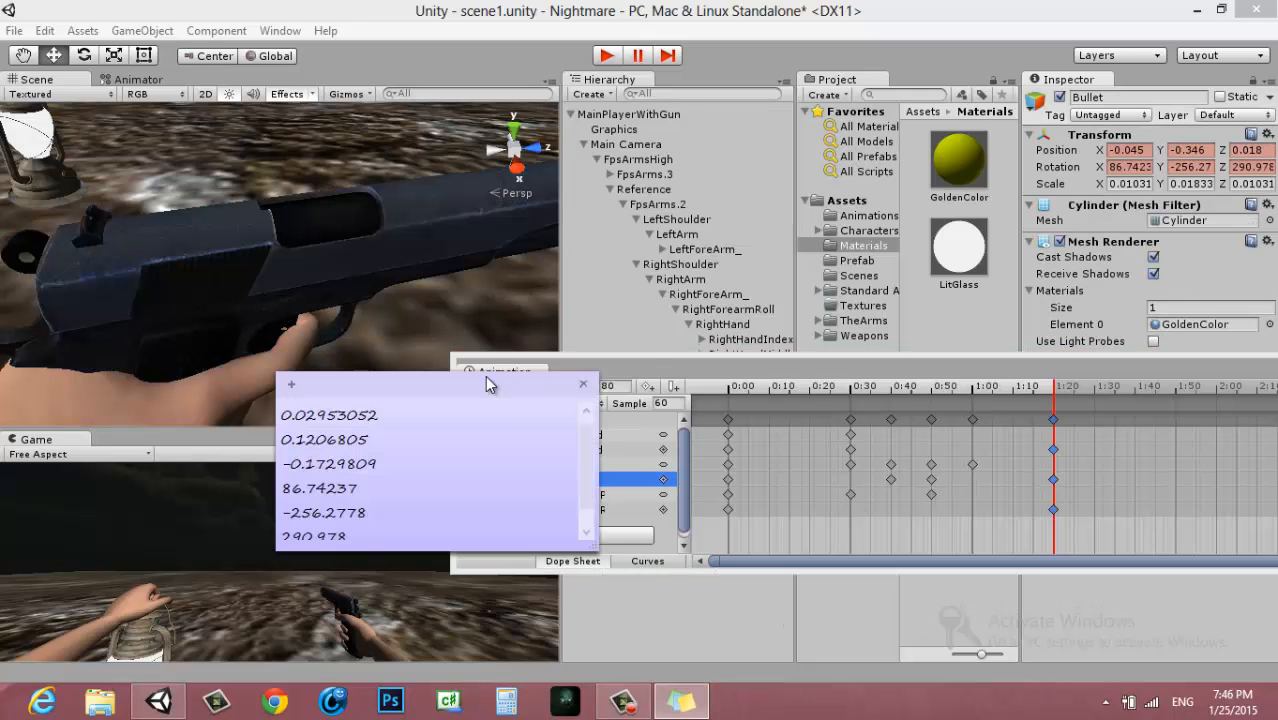
left_click_drag(485, 379, 560, 305)
double_click(490, 345)
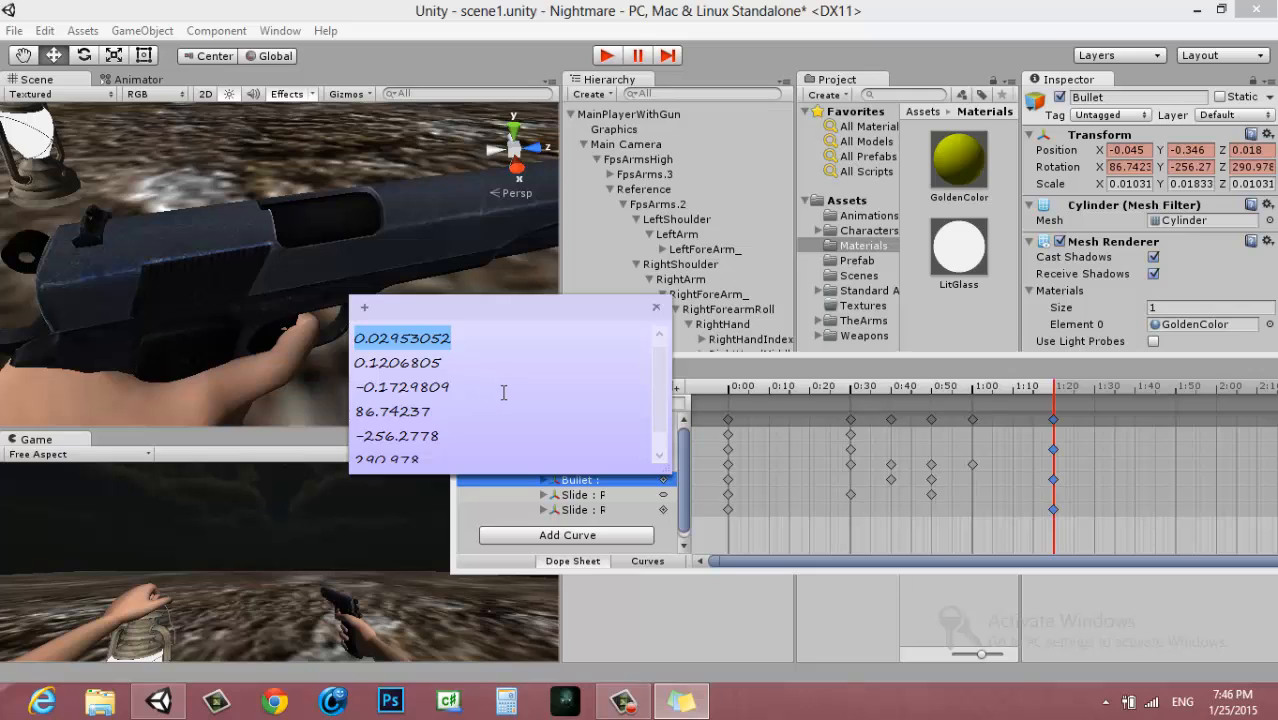
left_click(1128, 149)
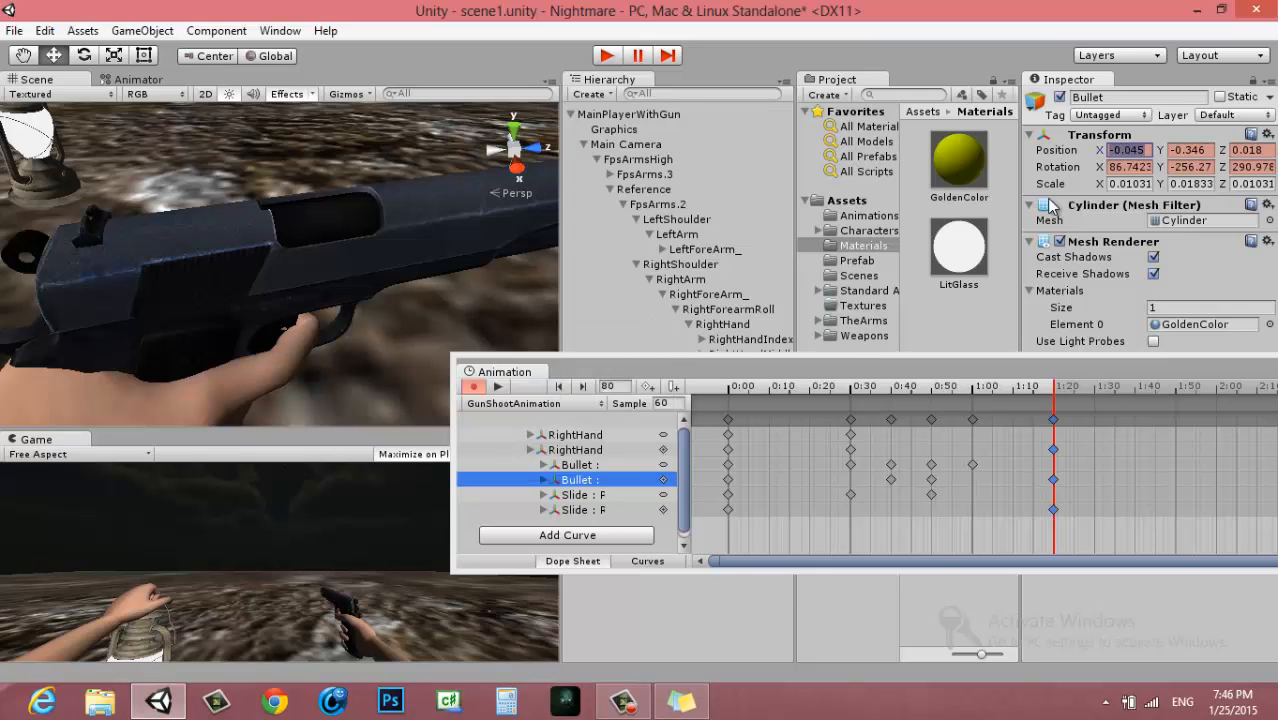
key("ctrl+v")
Set the Bullet's Position Y to 0.1206805 and Position Z to -0.1729809 at frame 80 from the sticky note
left_click(681, 701)
double_click(420, 363)
key("ctrl+c")
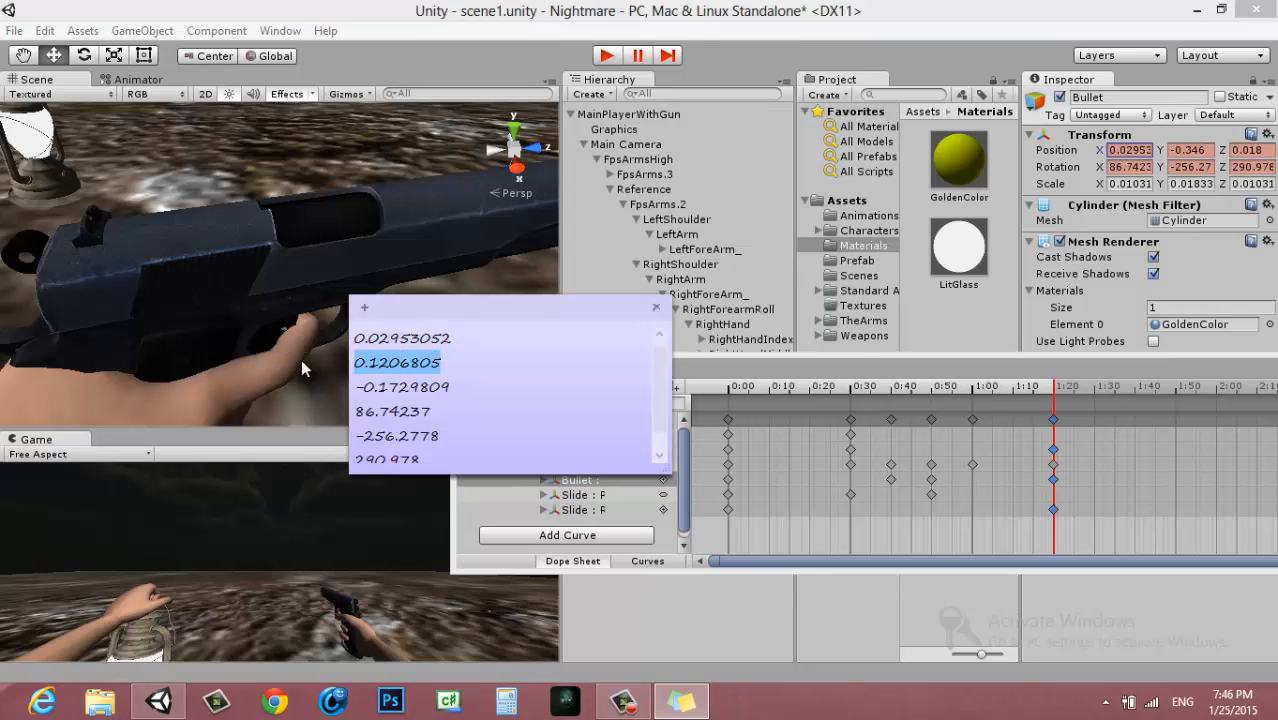
left_click(1190, 149)
key("ctrl+v")
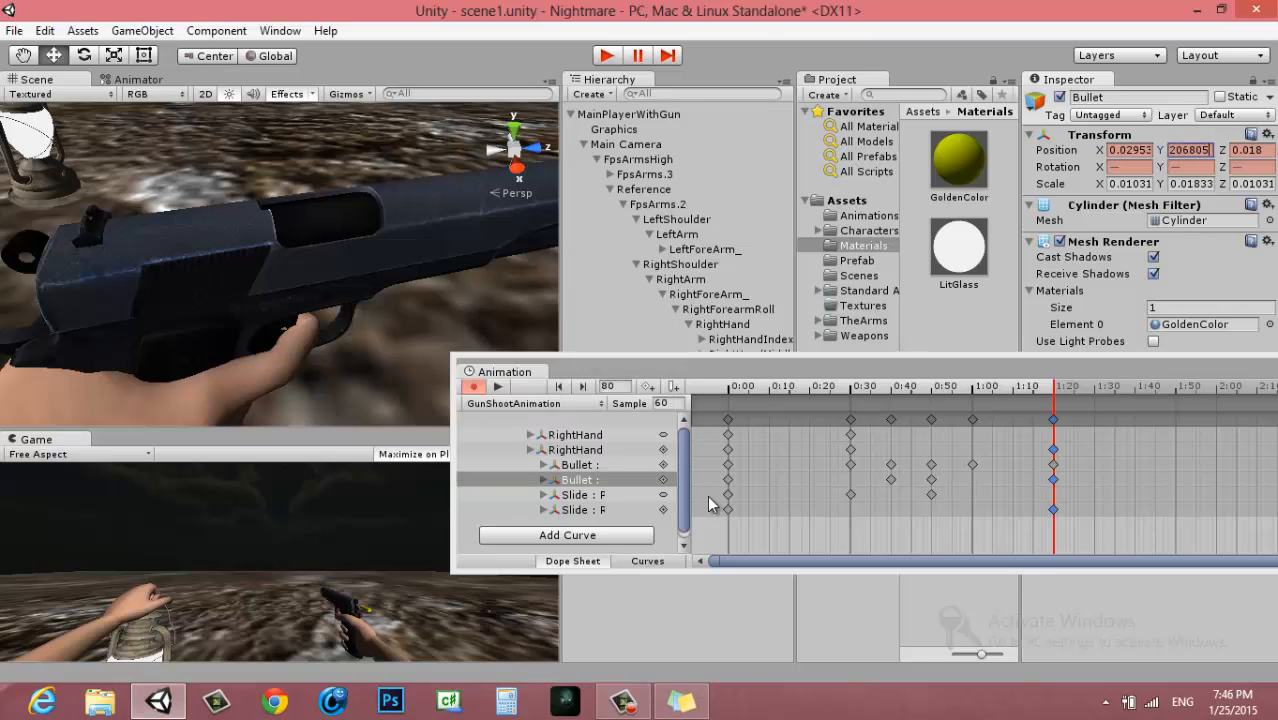
left_click(682, 701)
left_click_drag(484, 386, 259, 390)
key("ctrl+c")
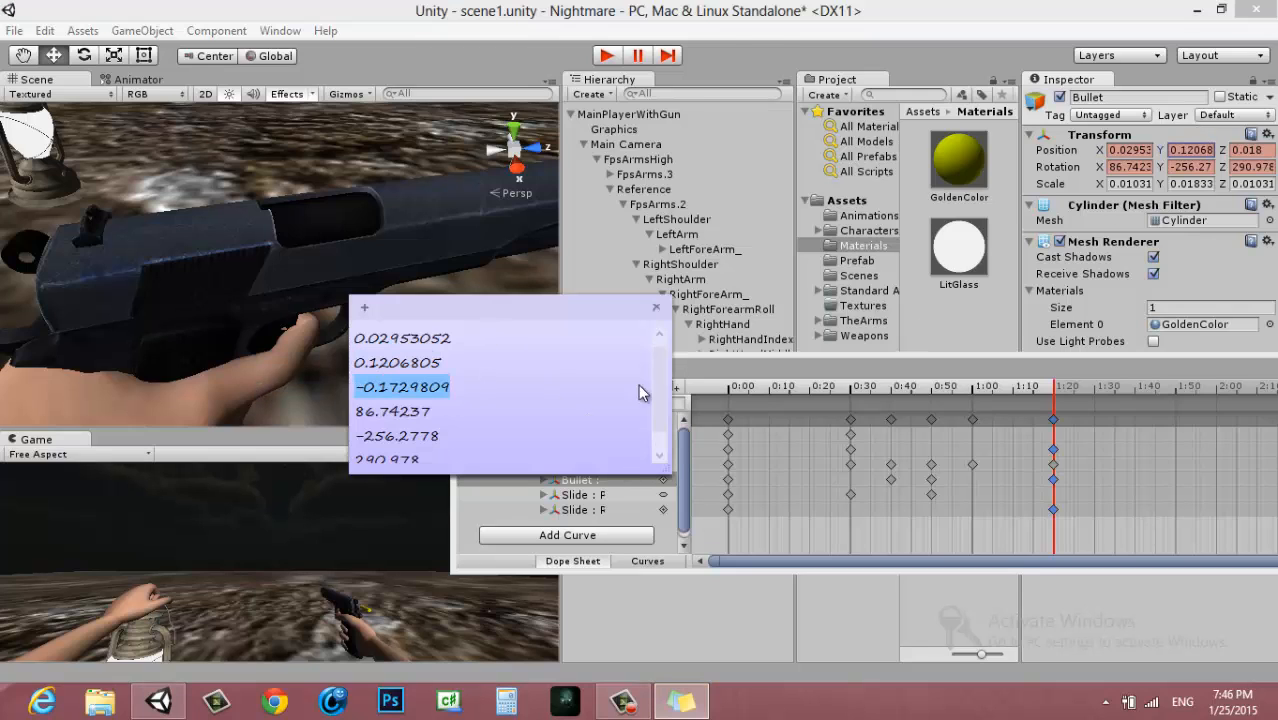
left_click(1240, 151)
key("ctrl+v")
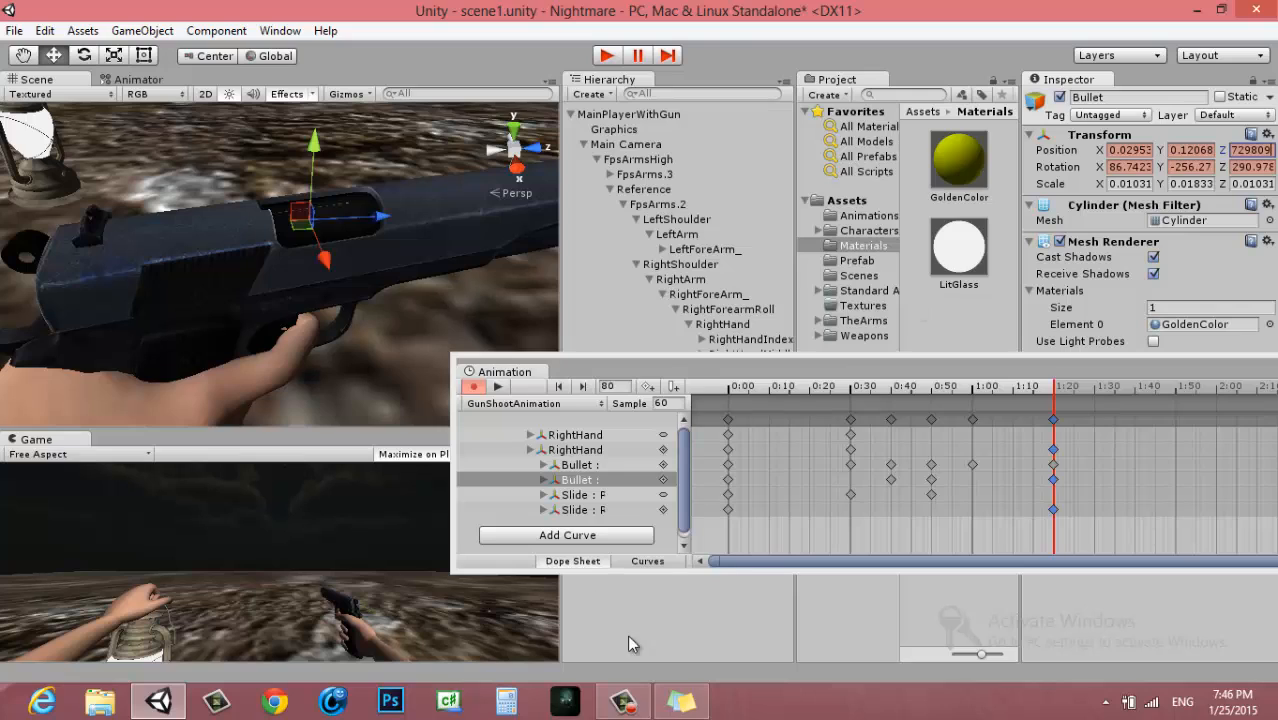
Copy 86.74237 from the sticky note and enter it as the Bullet's Rotation X at frame 80
left_click(682, 701)
left_click_drag(452, 414, 270, 400)
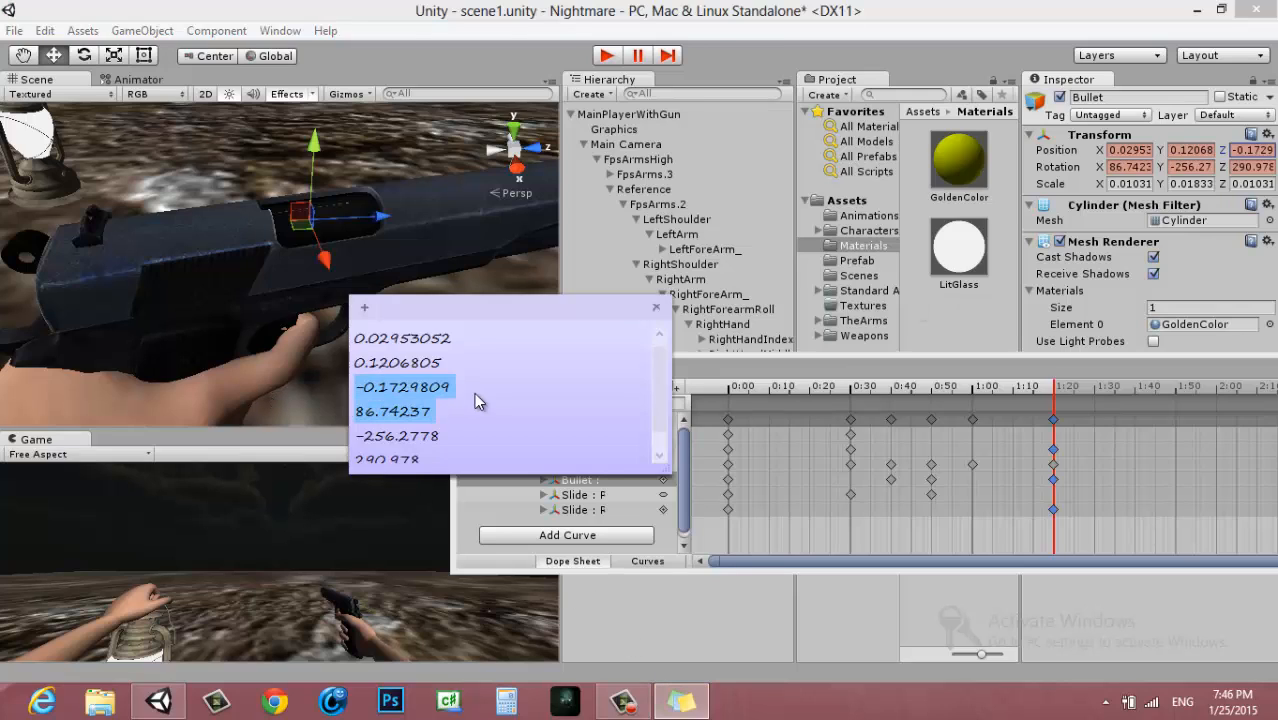
left_click_drag(468, 412, 338, 422)
key("ctrl+c")
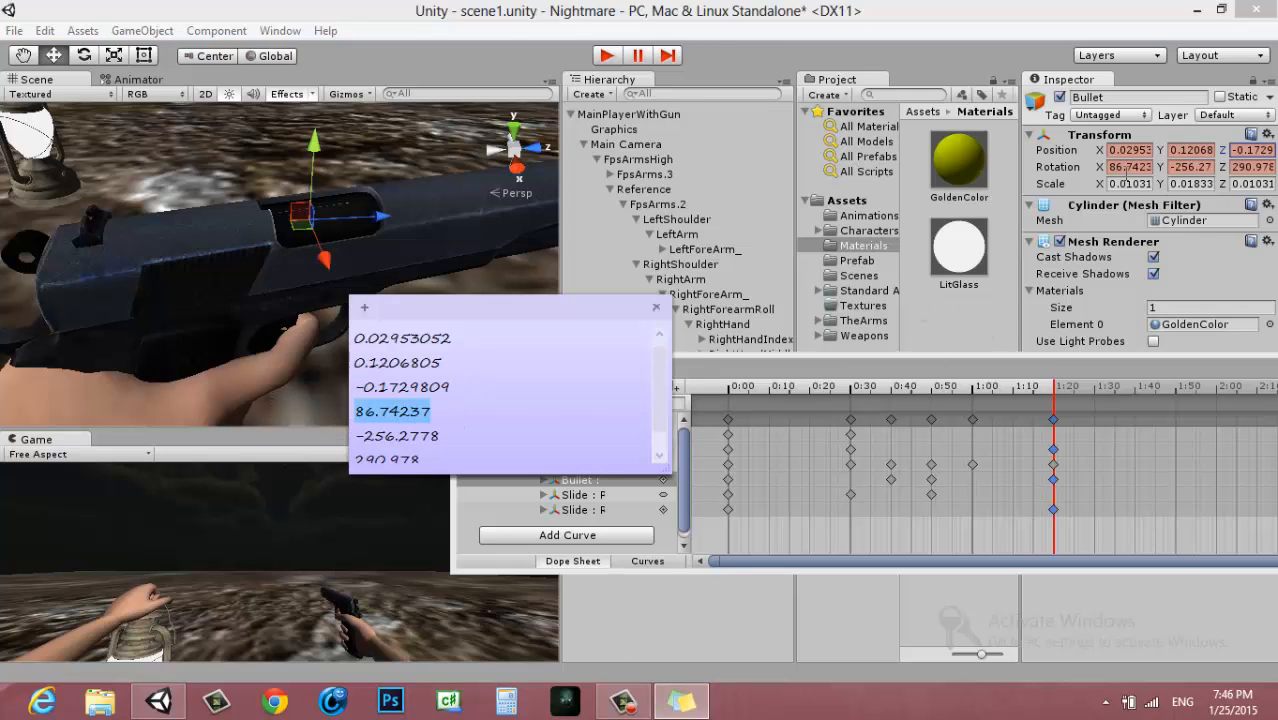
left_click(1127, 171)
key("ctrl+v")
Set the Bullet's Rotation Y to -256.2778 and Rotation Z to 290.978 at frame 80 from the sticky note
left_click(677, 699)
left_click_drag(452, 435, 334, 440)
key("ctrl+c")
left_click(1193, 168)
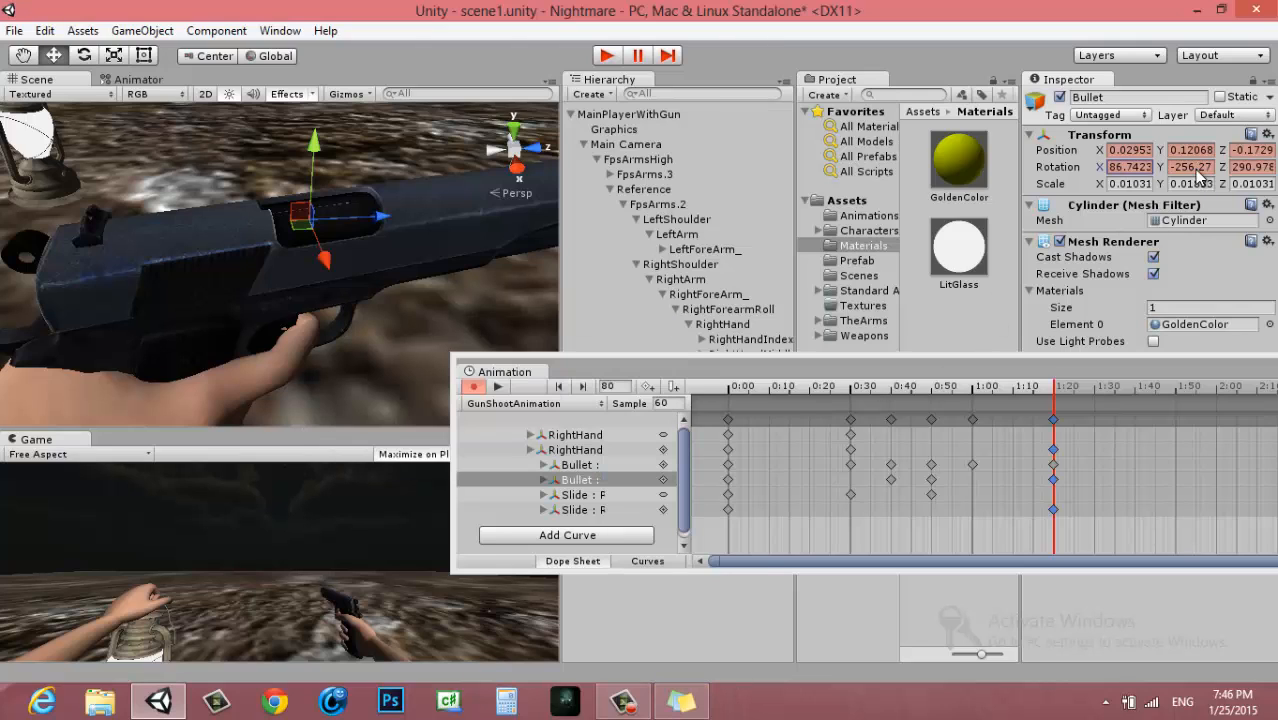
key("ctrl+v")
left_click(681, 700)
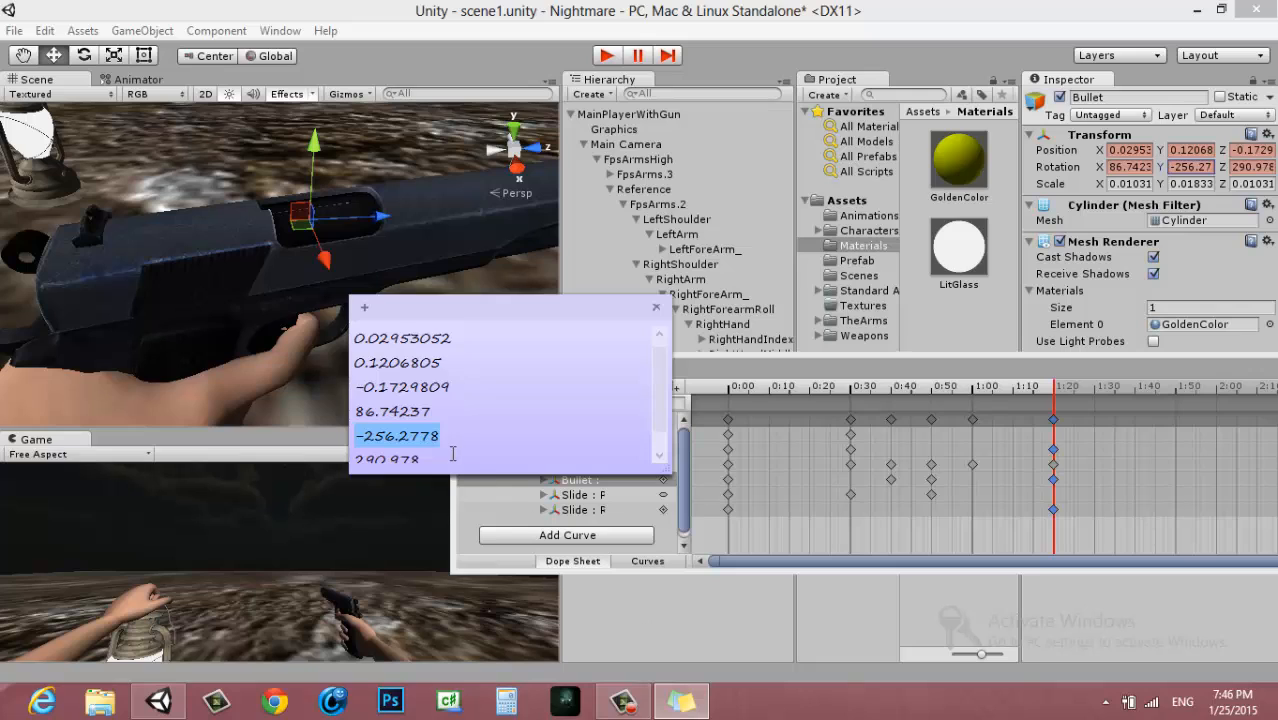
left_click_drag(452, 453, 314, 455)
key("ctrl+c")
left_click(1252, 167)
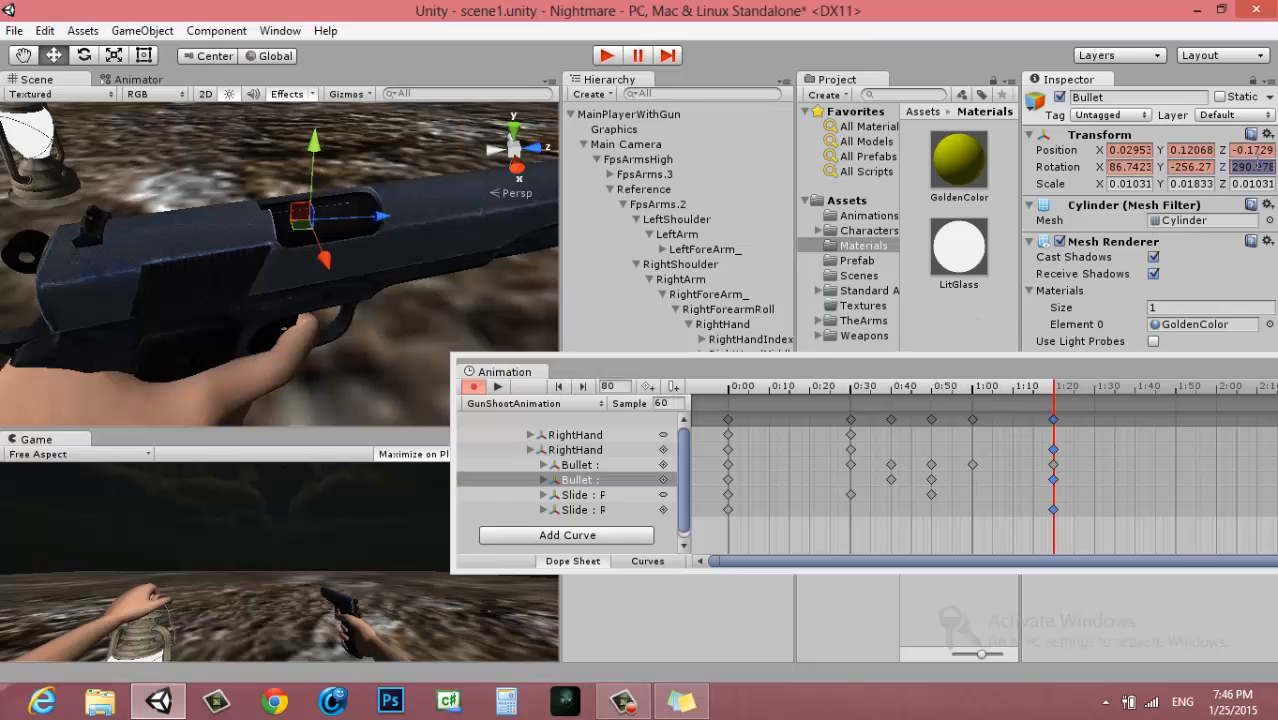
key("ctrl+v")
Inspect the Bullet's placement in the ejection port at frame 80 and move the clip preview back toward its start
left_click_drag(838, 380, 766, 378)
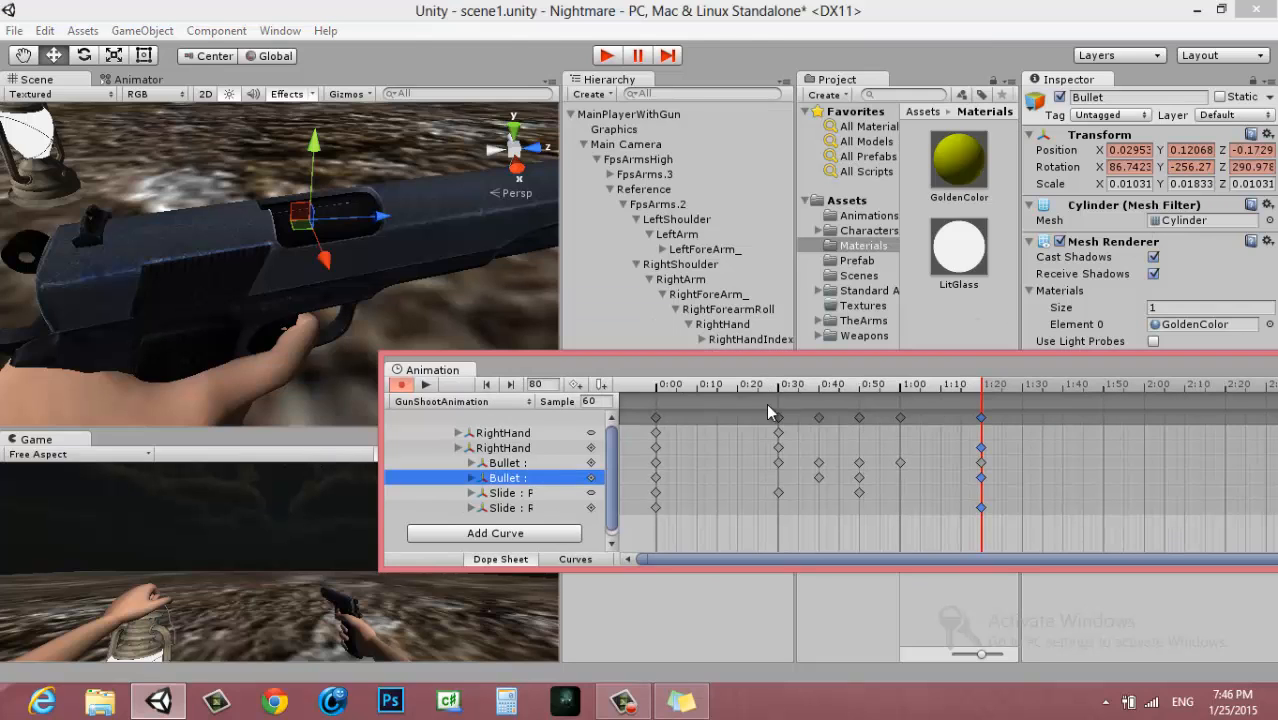
left_click(312, 217)
key("f")
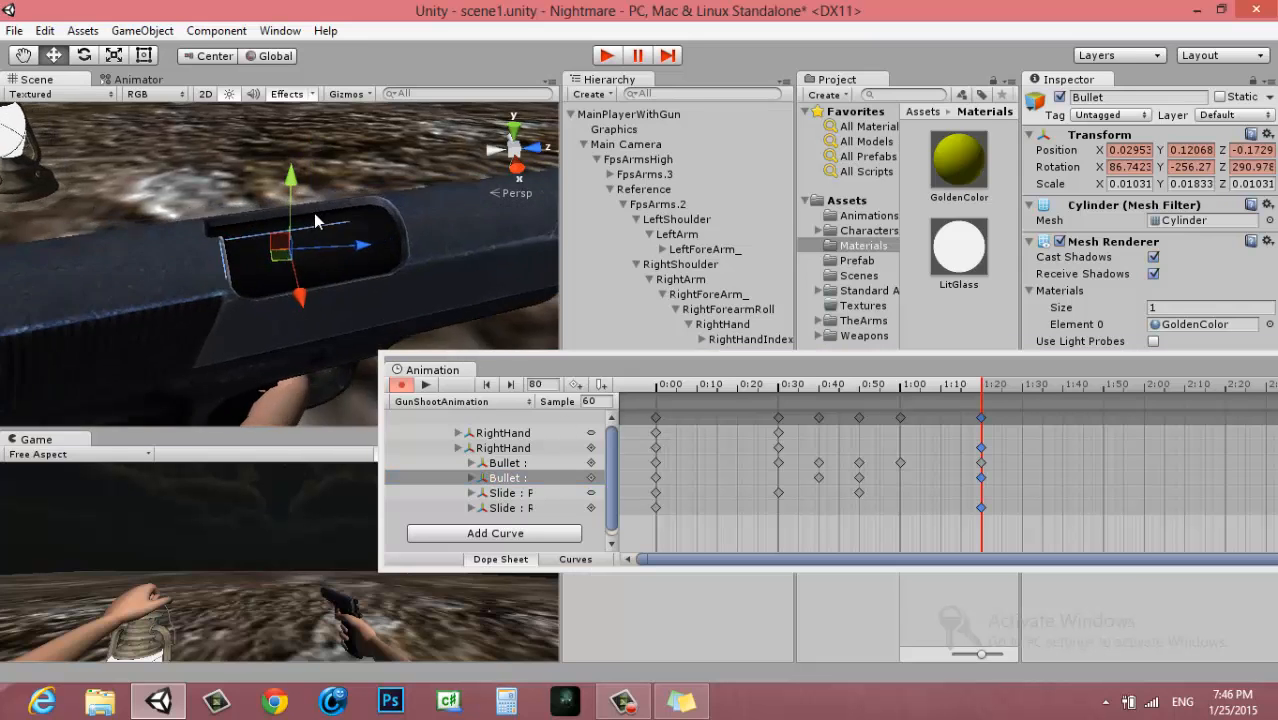
left_click_drag(312, 220, 299, 260, "alt")
scroll(365, 296, "down", 5)
scroll(362, 292, "down", 3)
left_click_drag(362, 290, 436, 258, "alt")
left_click_drag(575, 375, 659, 326)
left_click(735, 340)
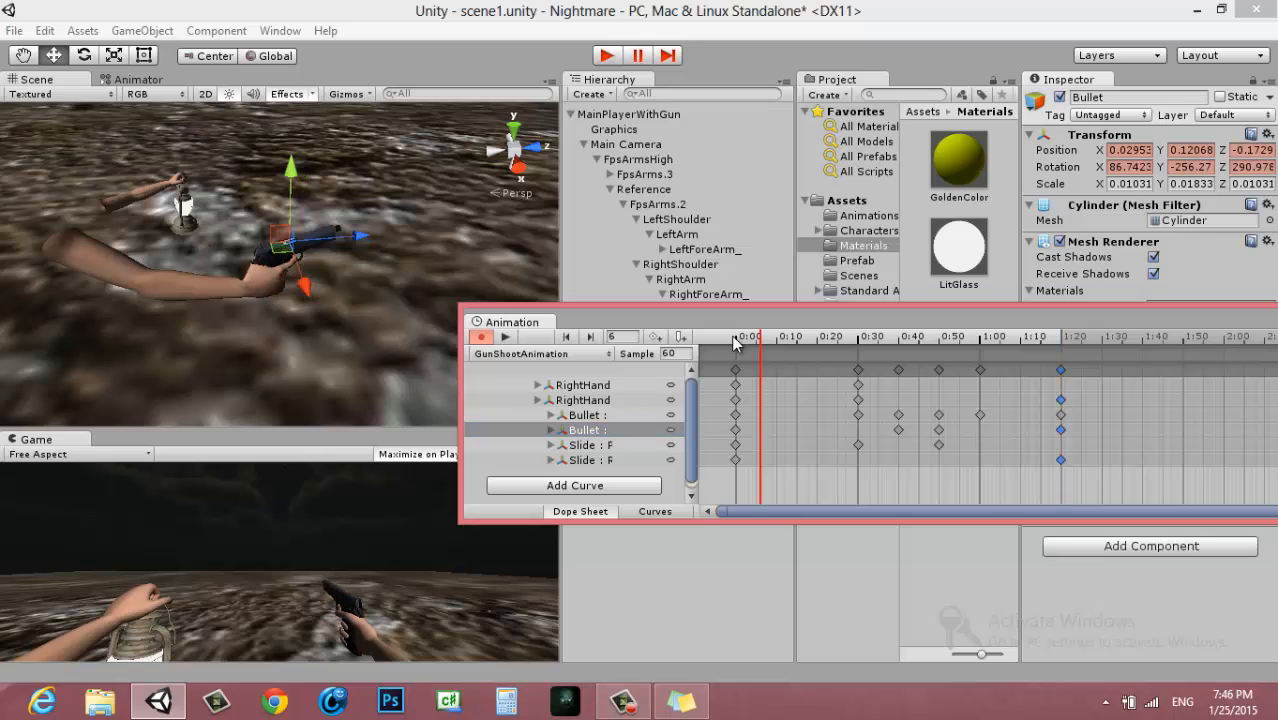
Play the GunShootAnimation clip and inspect the gun and bullet poses at frames 60 and 65
left_click(505, 337)
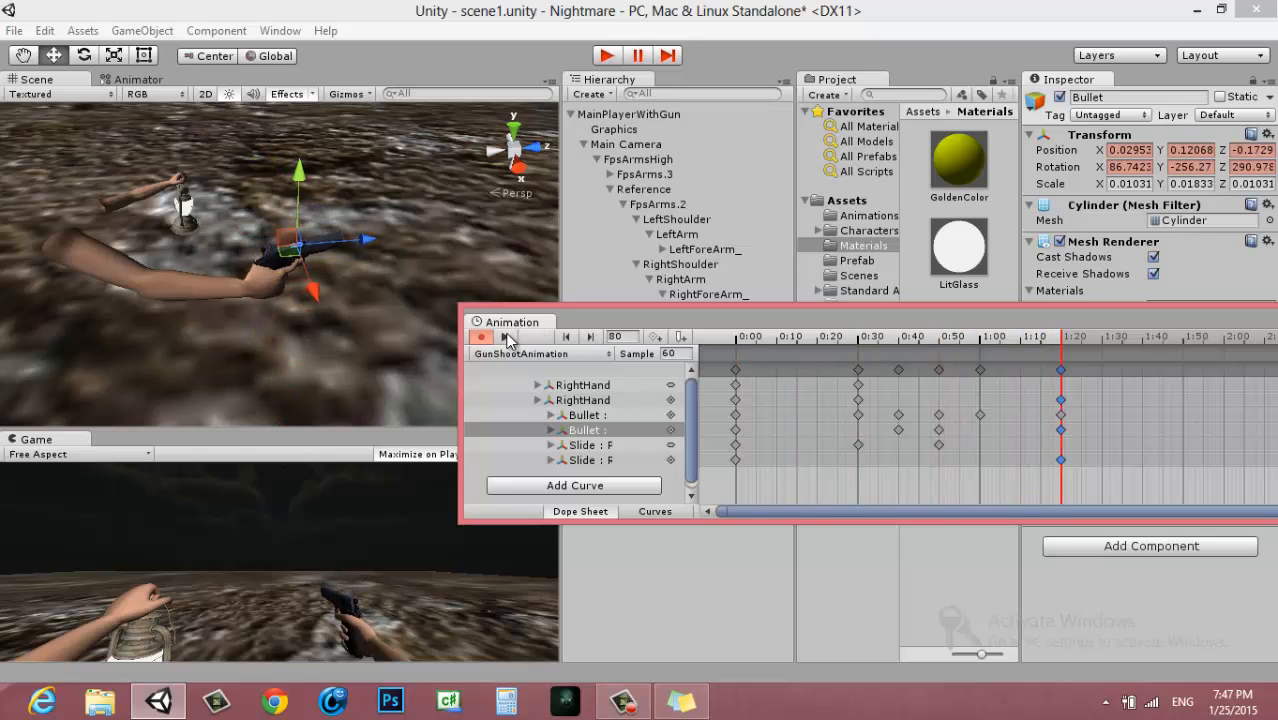
scroll(1035, 403, "up", 2)
left_click(960, 370)
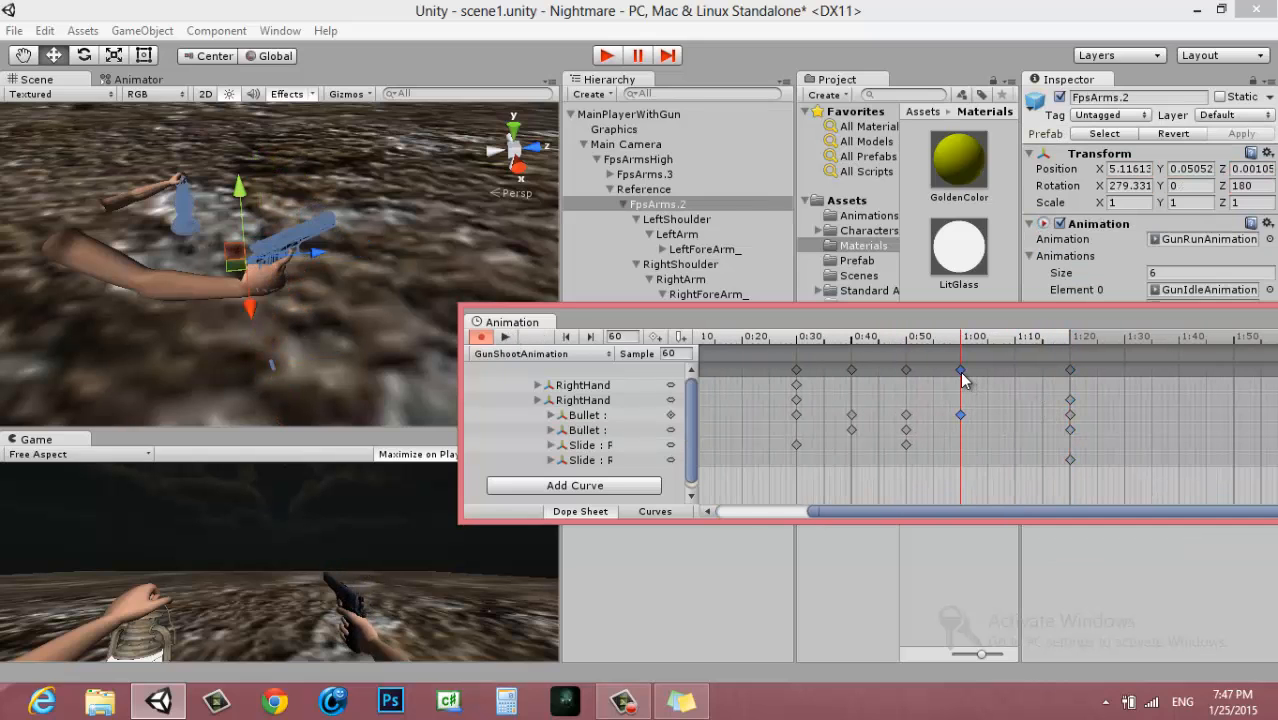
middle_click_drag(388, 255, 380, 242)
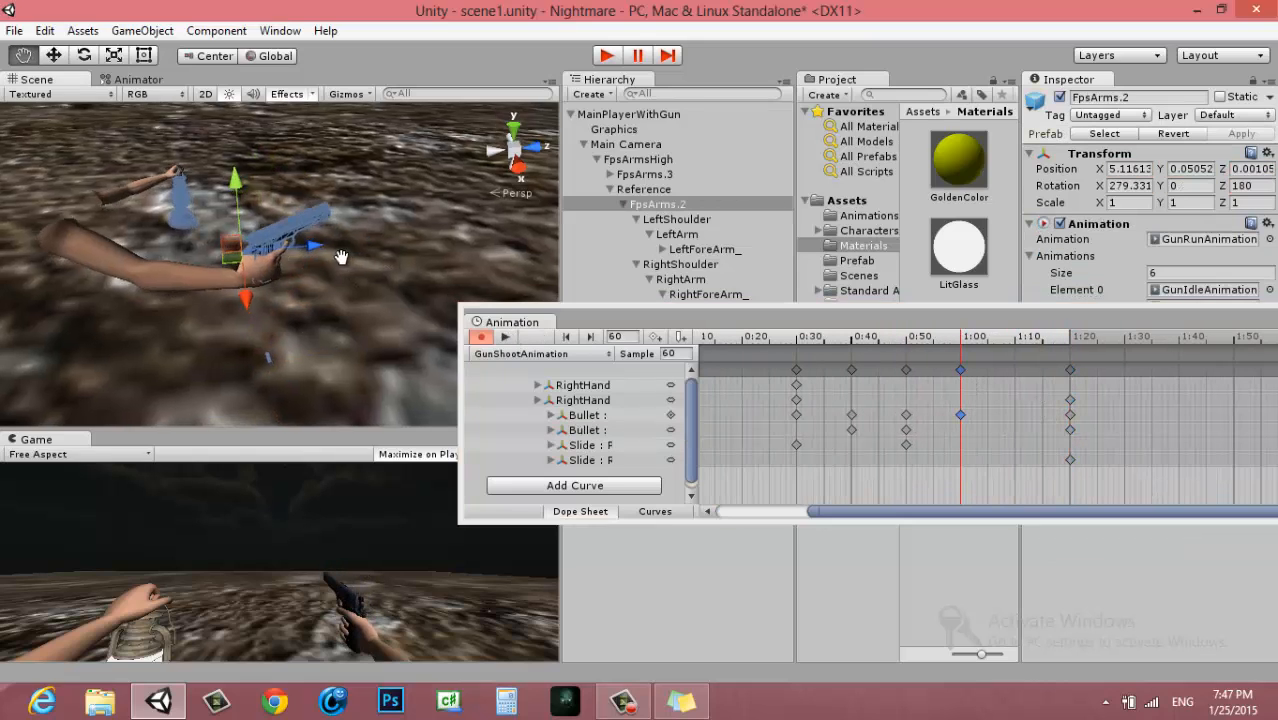
left_click(985, 341)
scroll(980, 420, "up", 2)
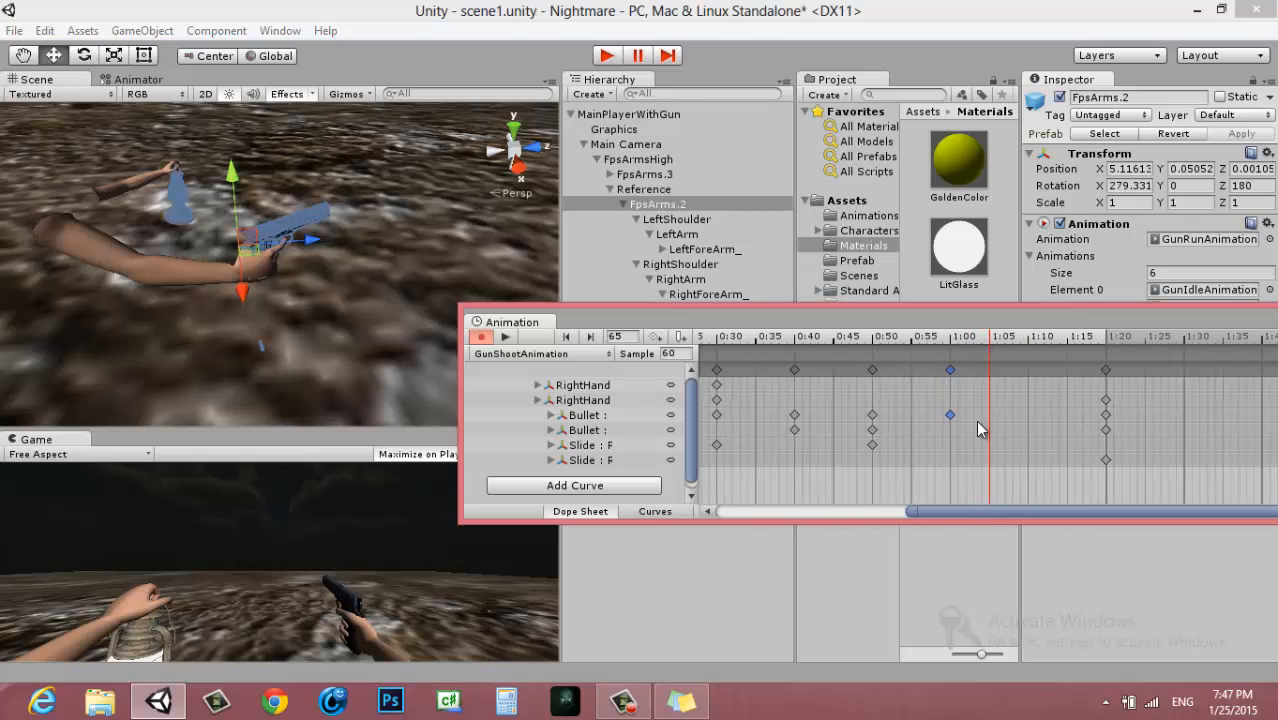
left_click_drag(975, 517, 799, 497)
scroll(903, 393, "down", 3)
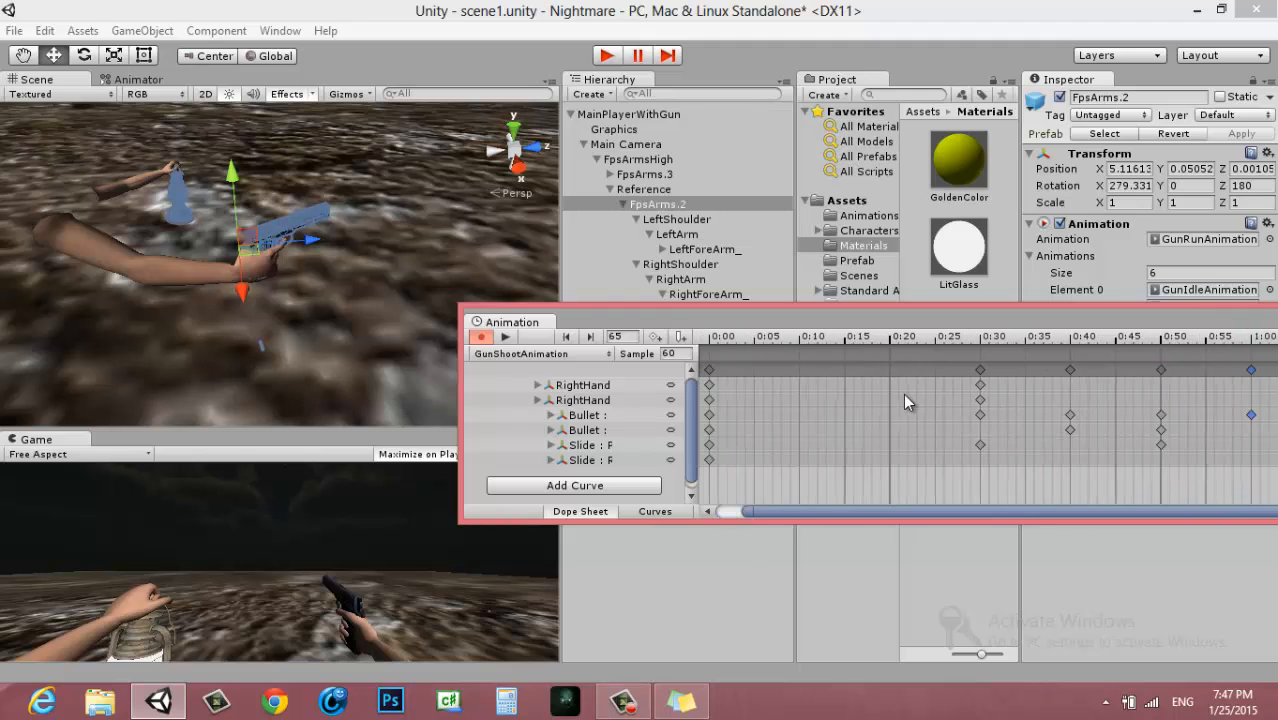
Try moving the first keyframe column after the clip's start to frame 20, check the bullet's next pose and play the clip from frame 0
left_click_drag(897, 378, 843, 372)
left_click(950, 370)
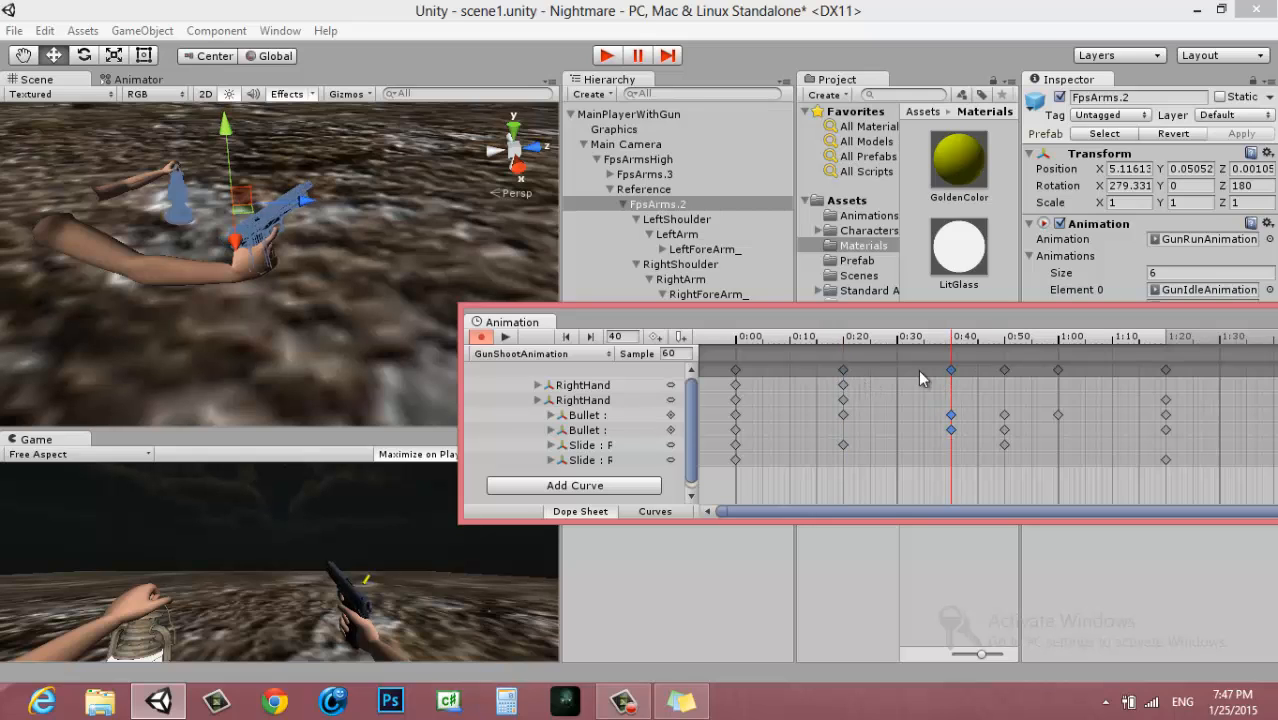
left_click_drag(936, 344, 671, 341)
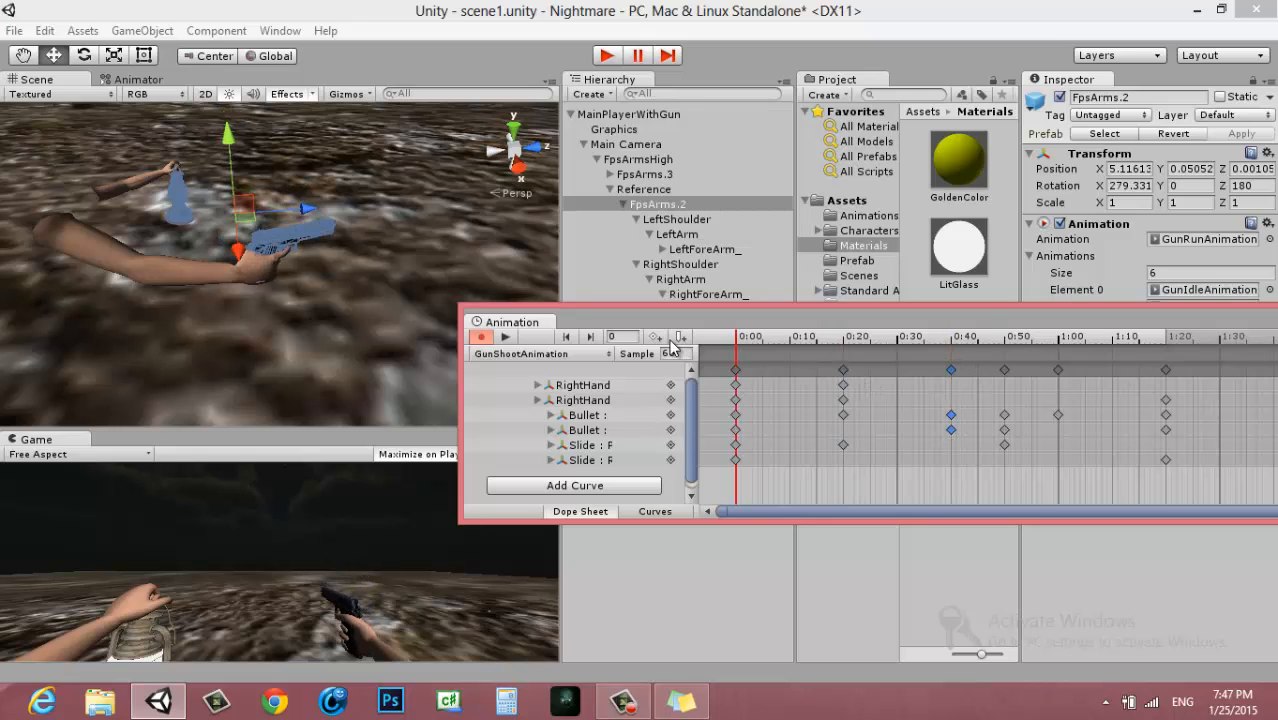
left_click(505, 338)
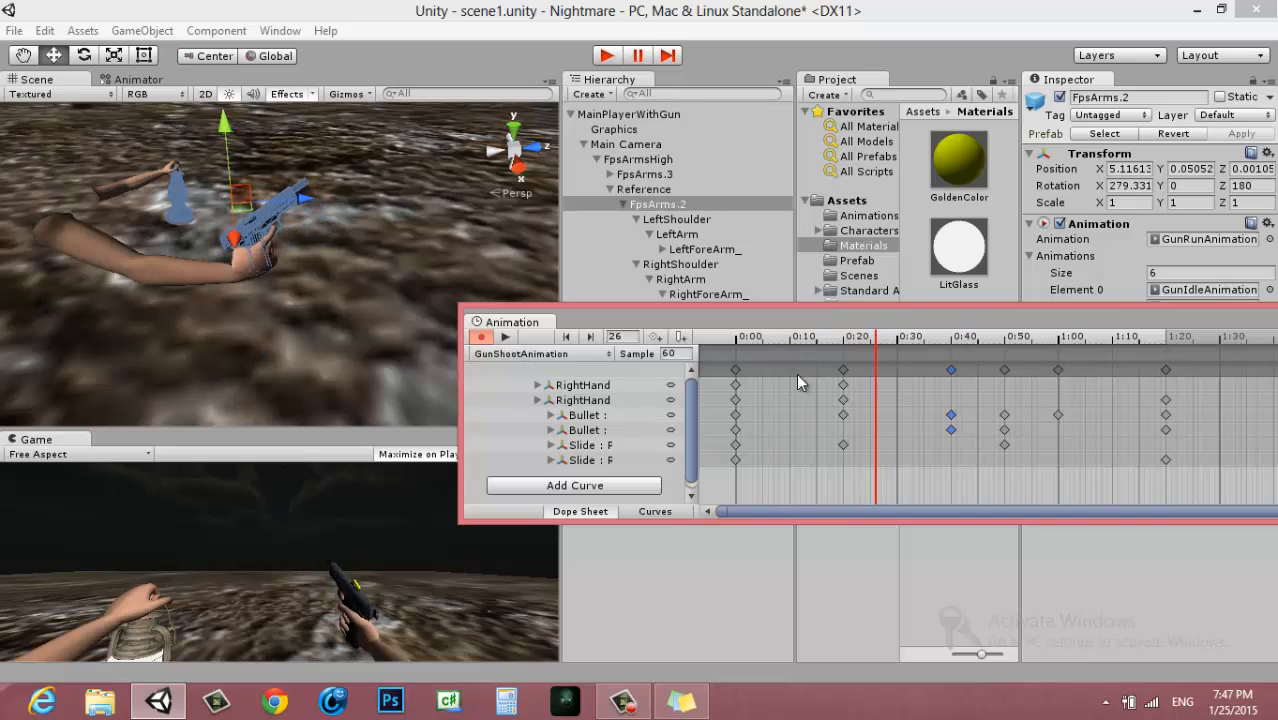
Retime the five keyframe columns after frame 0 to frames 10, 20, 25, 30 and 40, and play the clip
left_click_drag(843, 370, 792, 374)
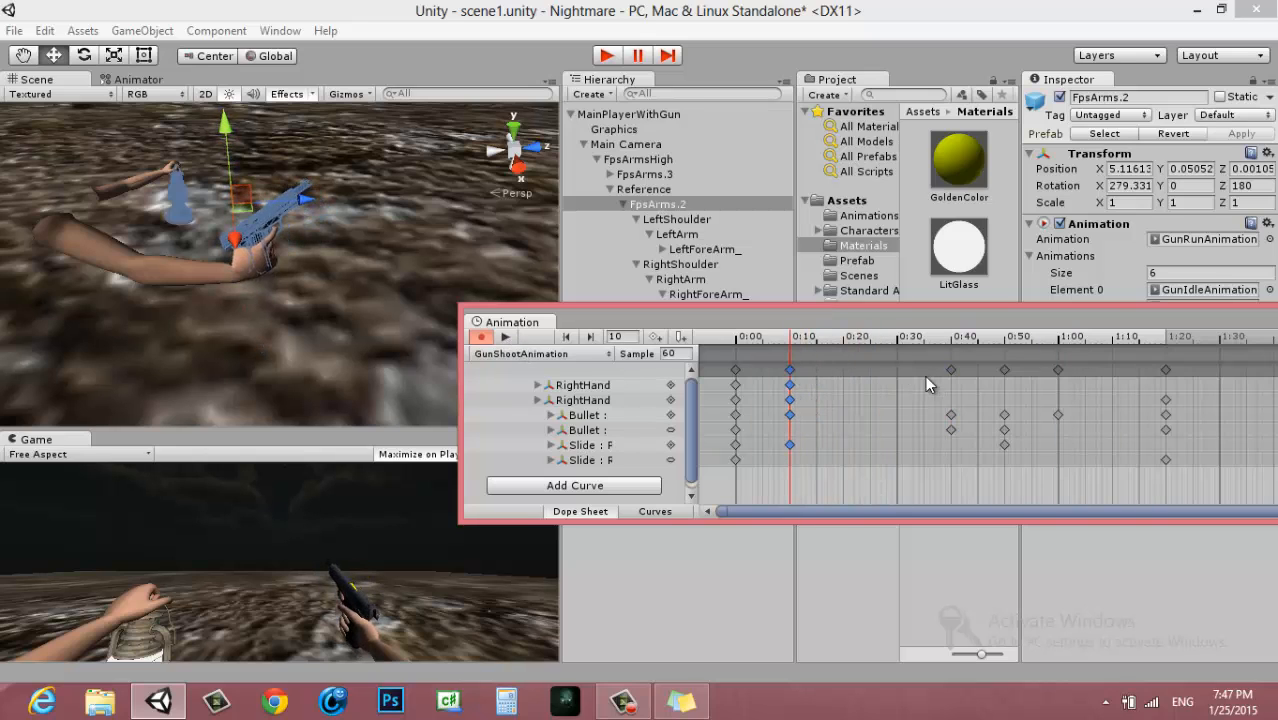
left_click_drag(948, 369, 841, 371)
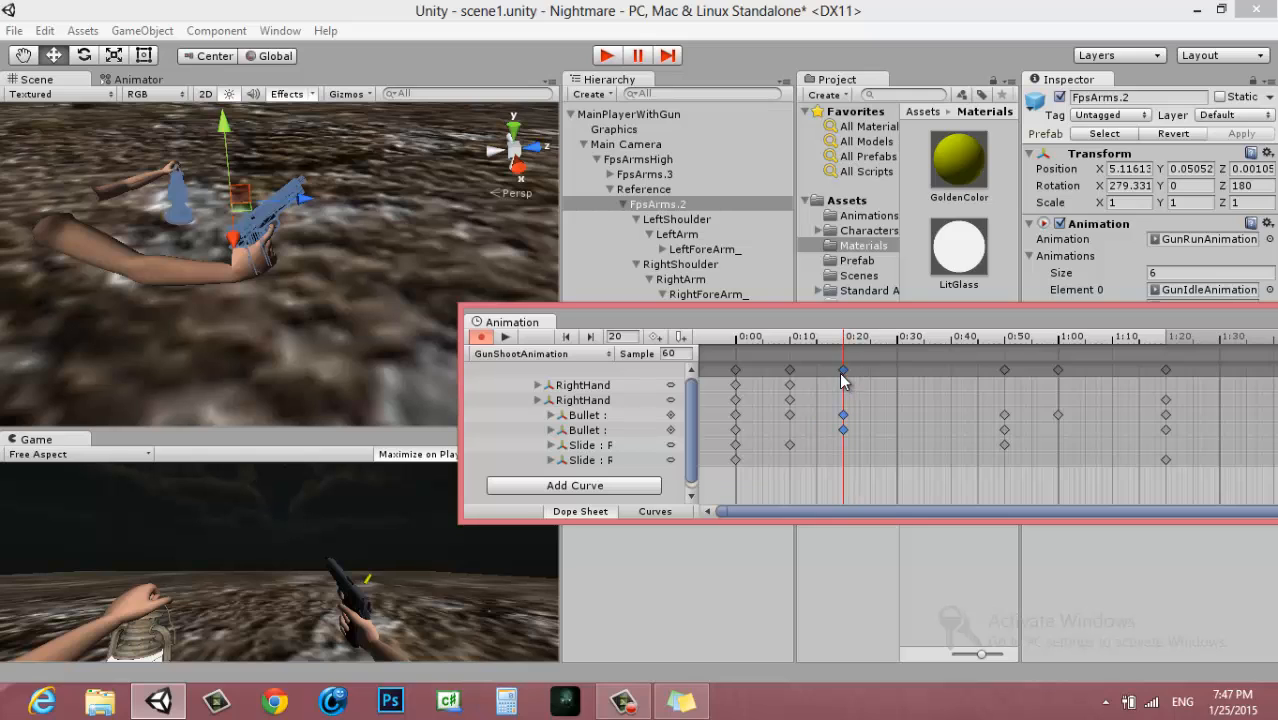
left_click_drag(1008, 370, 870, 370)
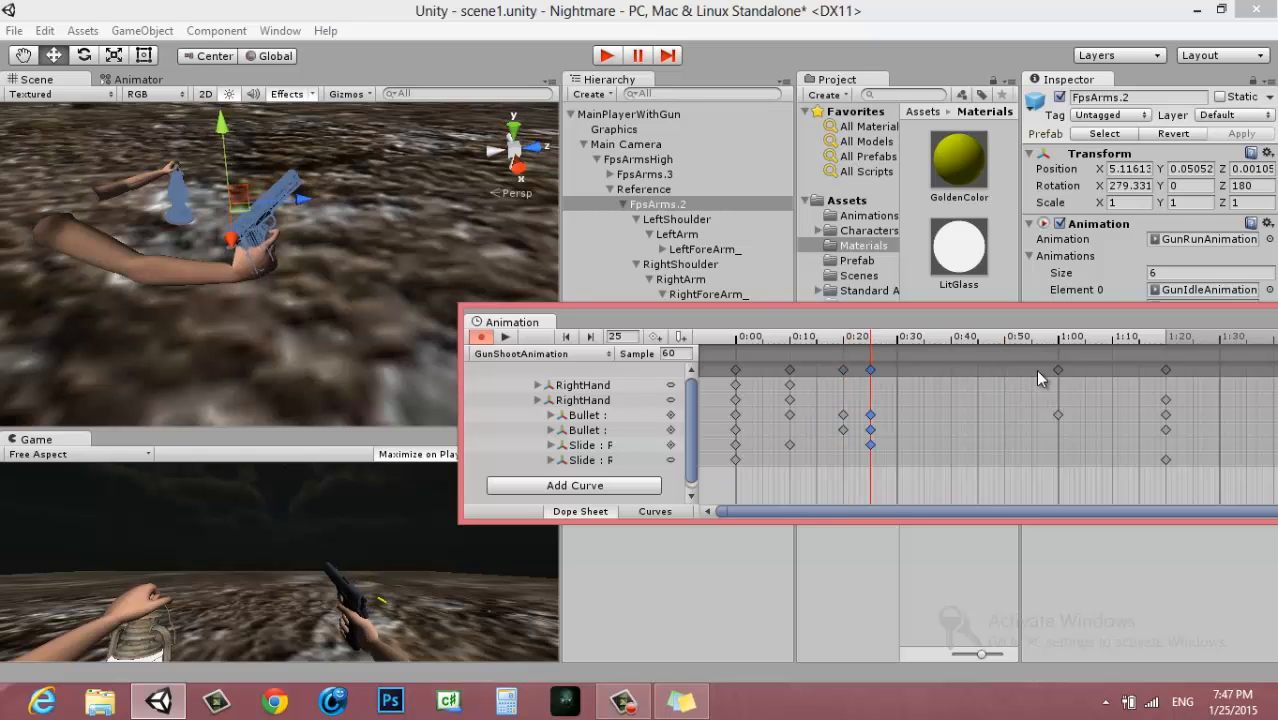
left_click_drag(1057, 370, 897, 370)
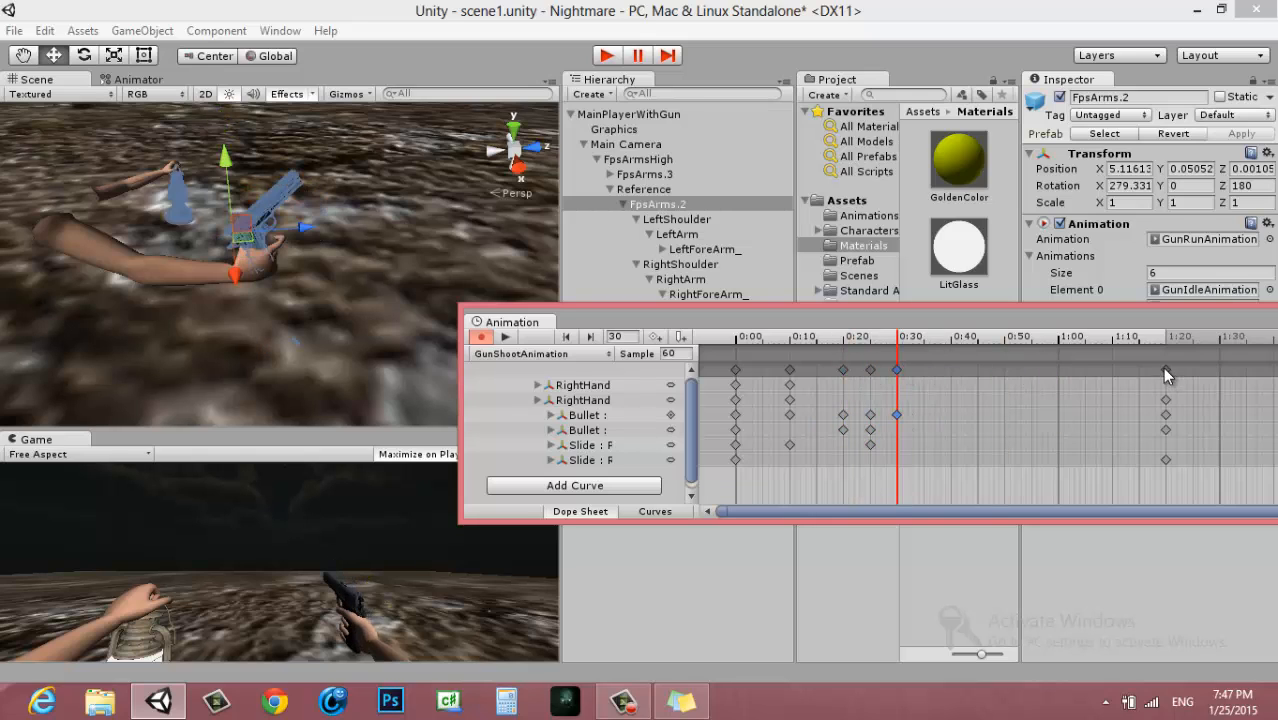
left_click_drag(1165, 371, 951, 370)
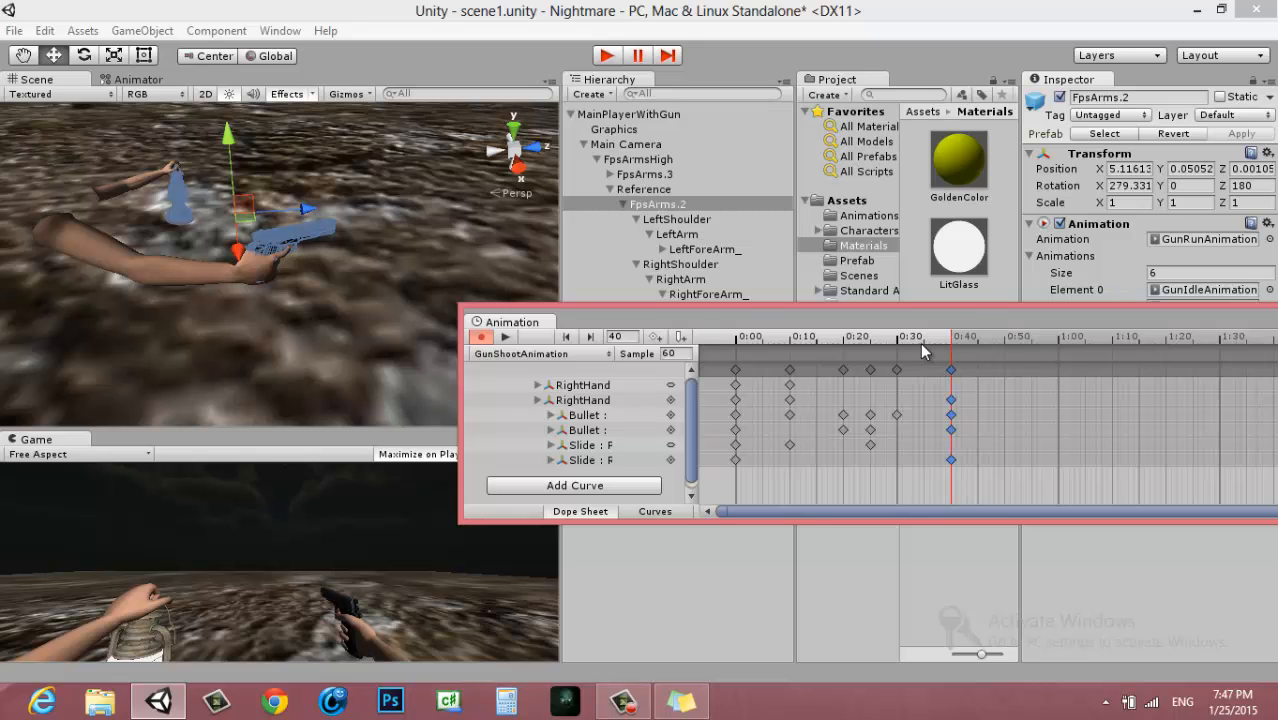
left_click(505, 337)
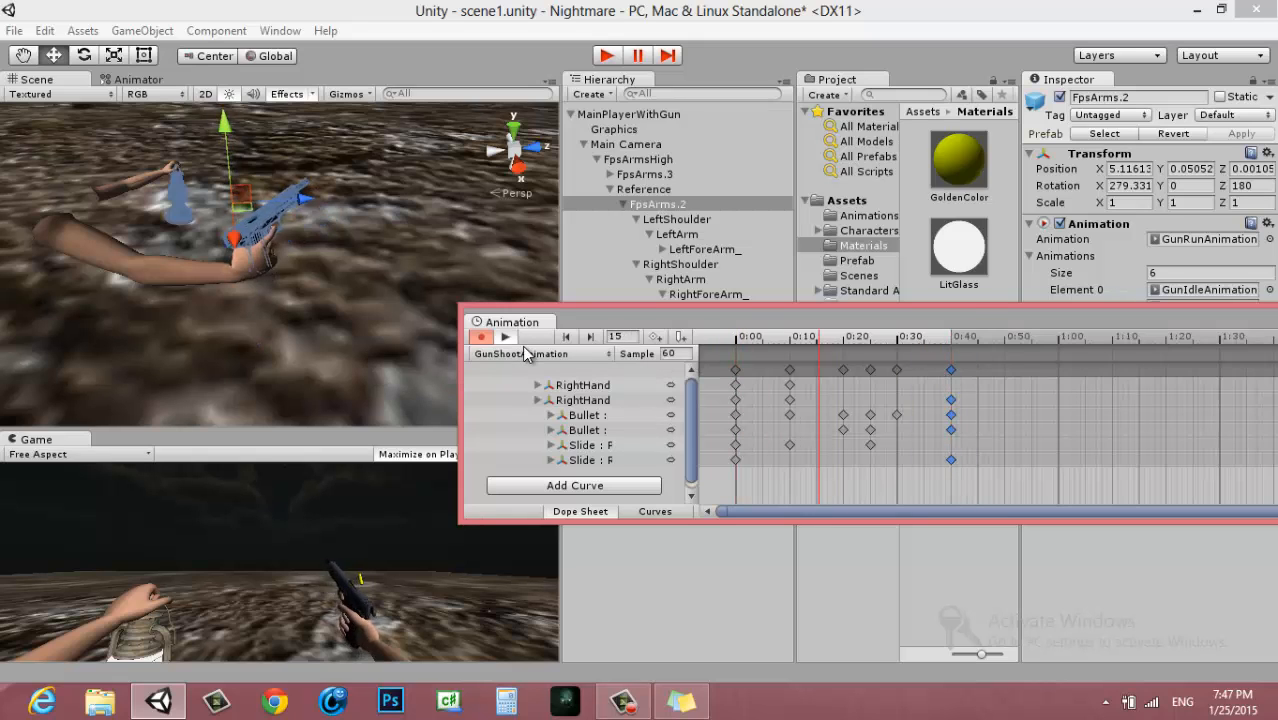
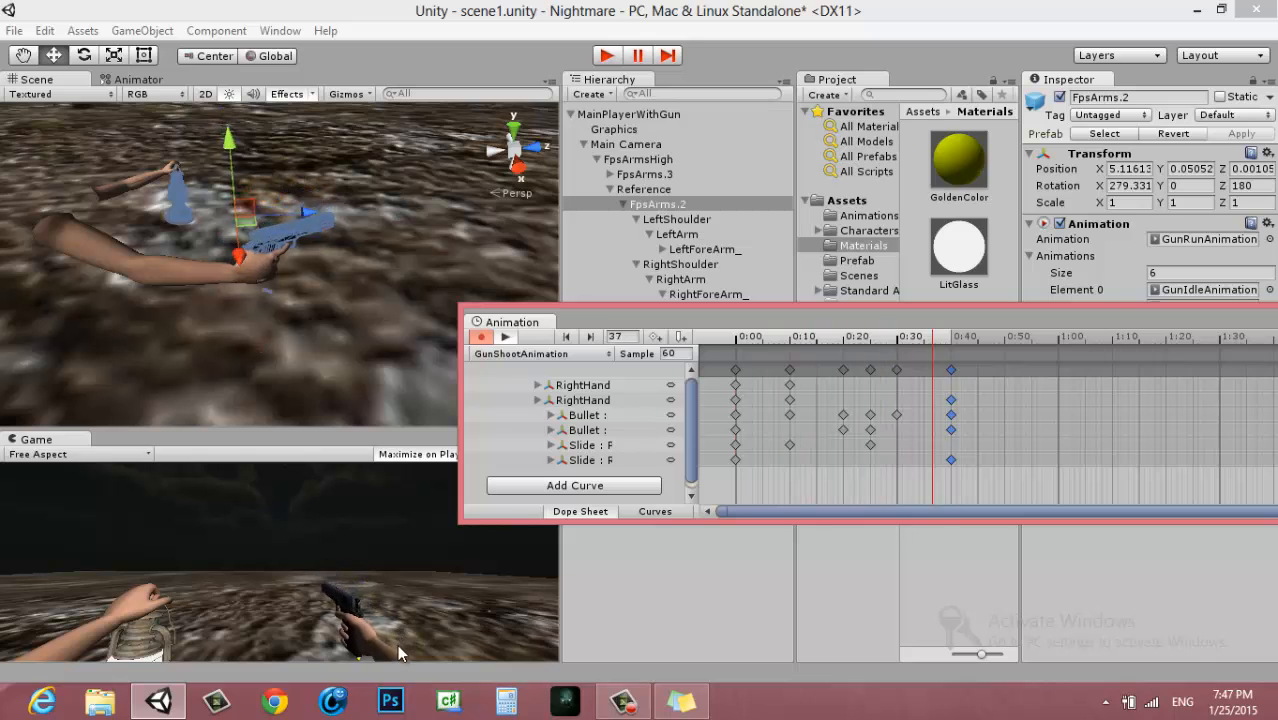
Move the Bullet outward and down from the gun at frame 25, to about X -0.155, Y 0.012, Z -0.07
left_click(844, 370)
left_click(871, 372)
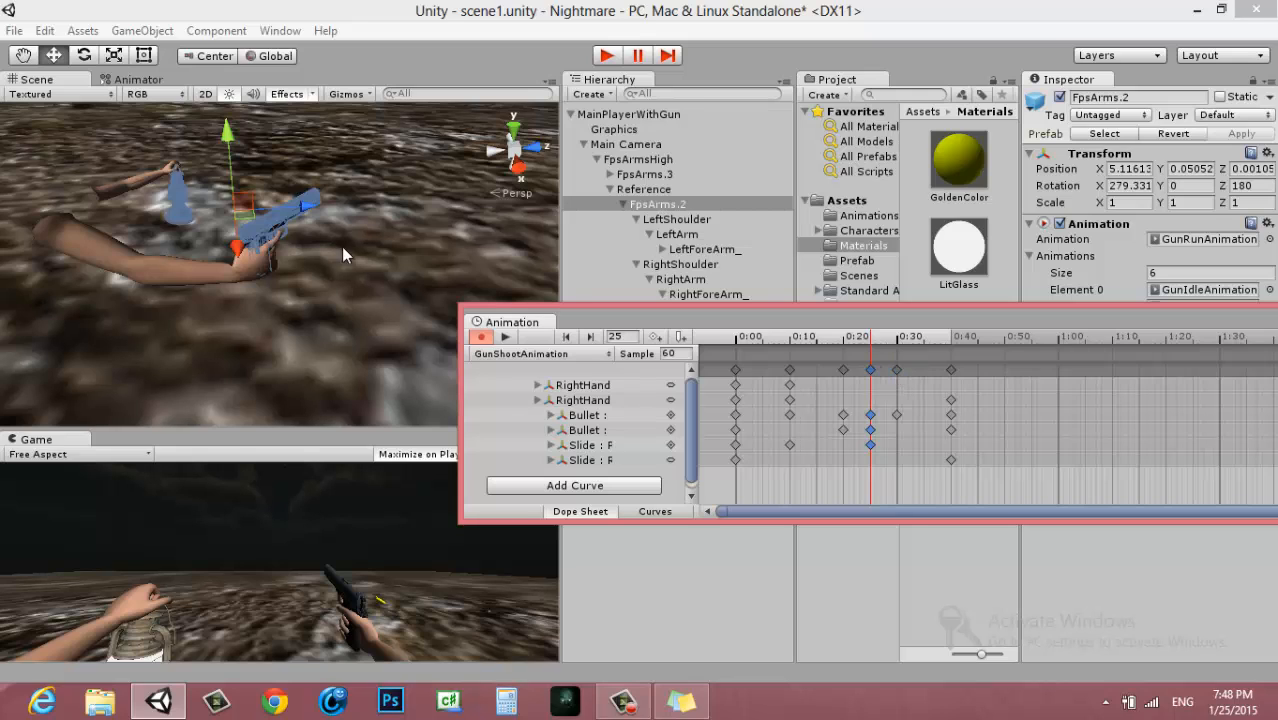
left_click(588, 430)
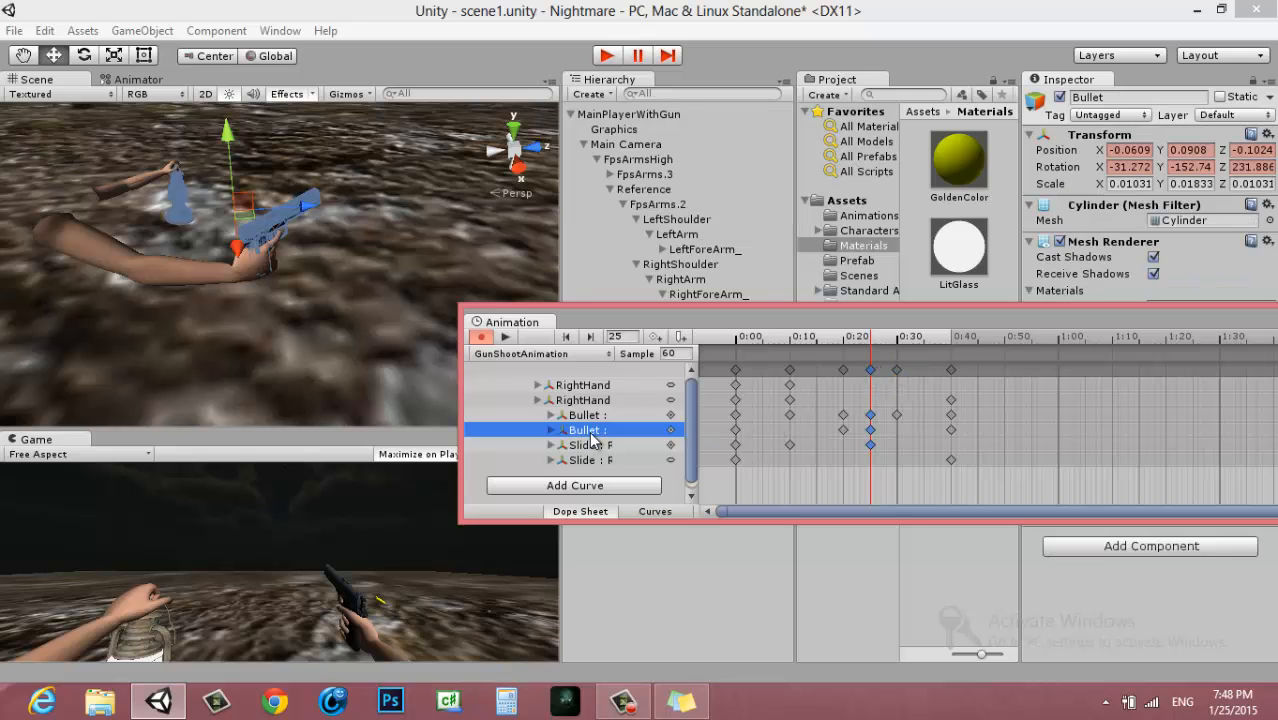
key("f")
left_click_drag(303, 291, 323, 297)
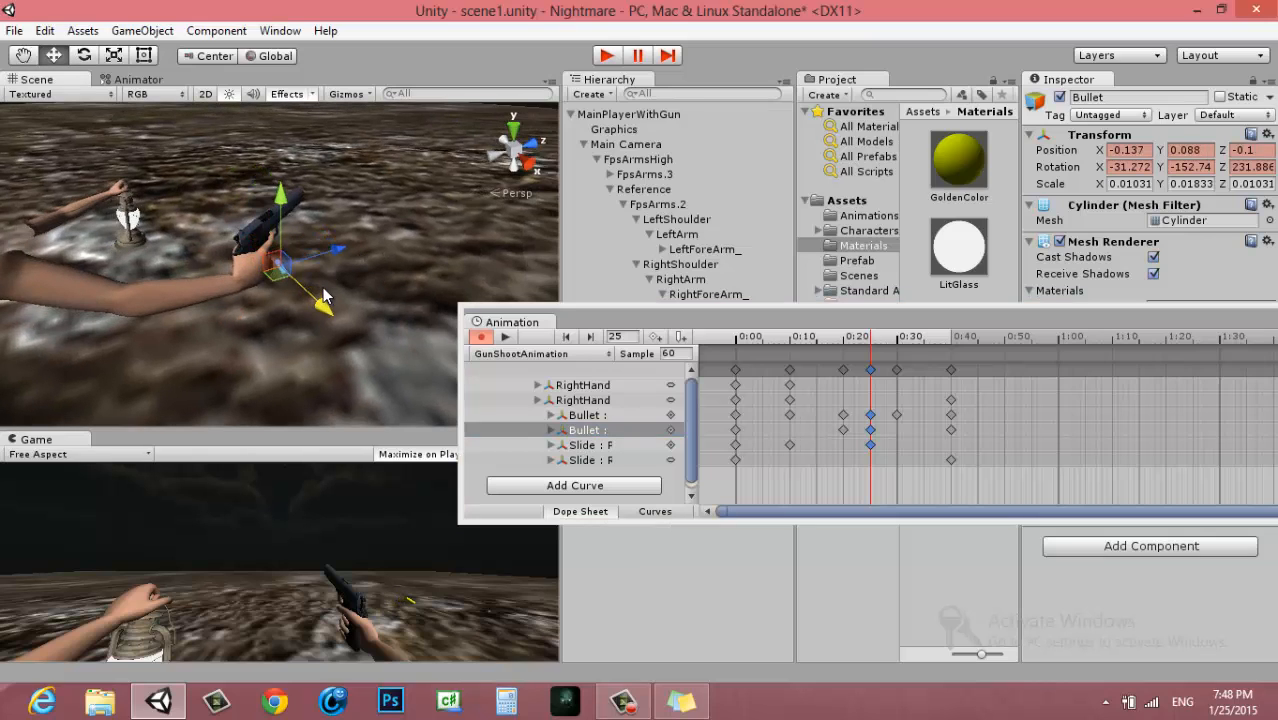
left_click_drag(281, 200, 280, 226)
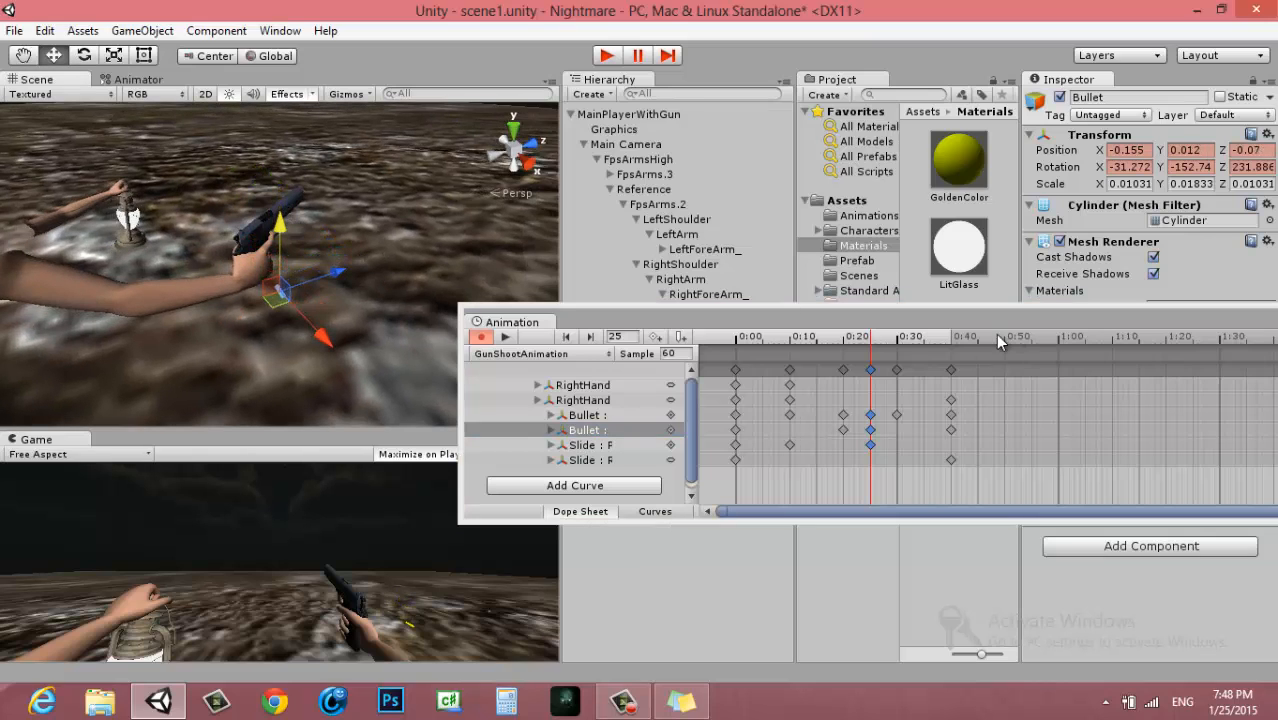
Raise the Bullet at frame 30 to just below the gun, at about X -0.117, Y -0.047, Z -0.056
left_click(896, 370)
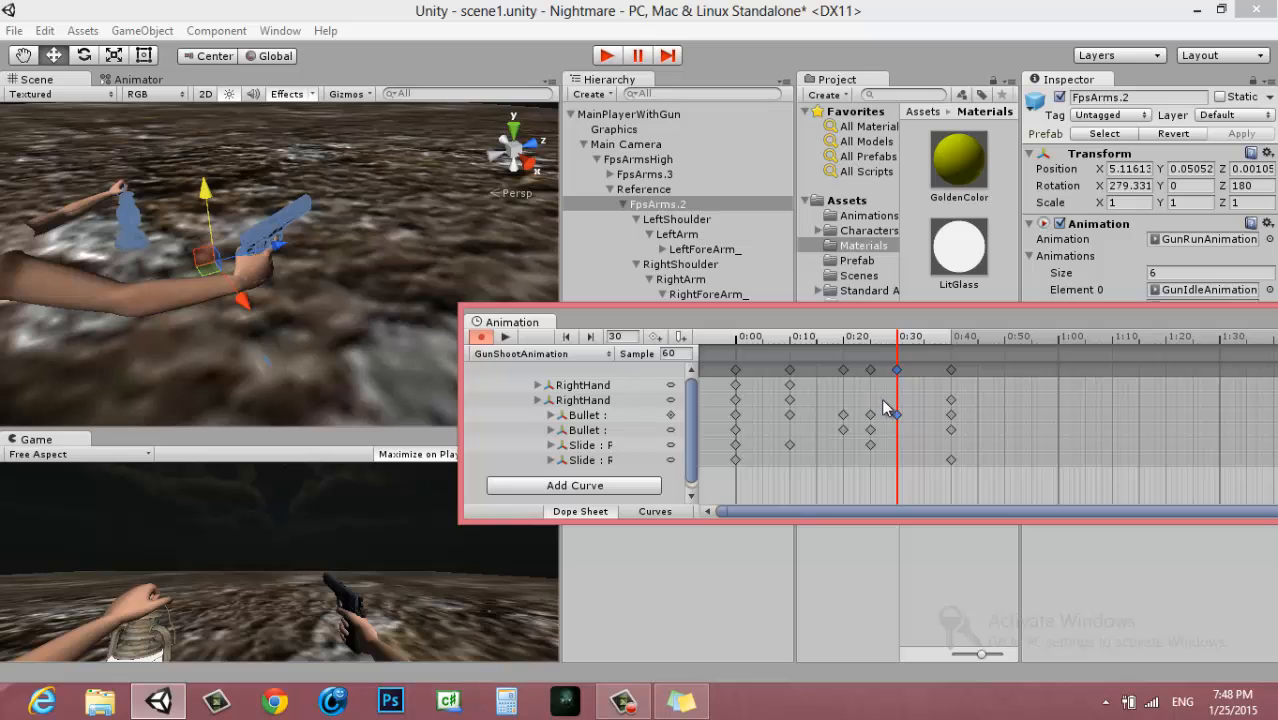
left_click(640, 430)
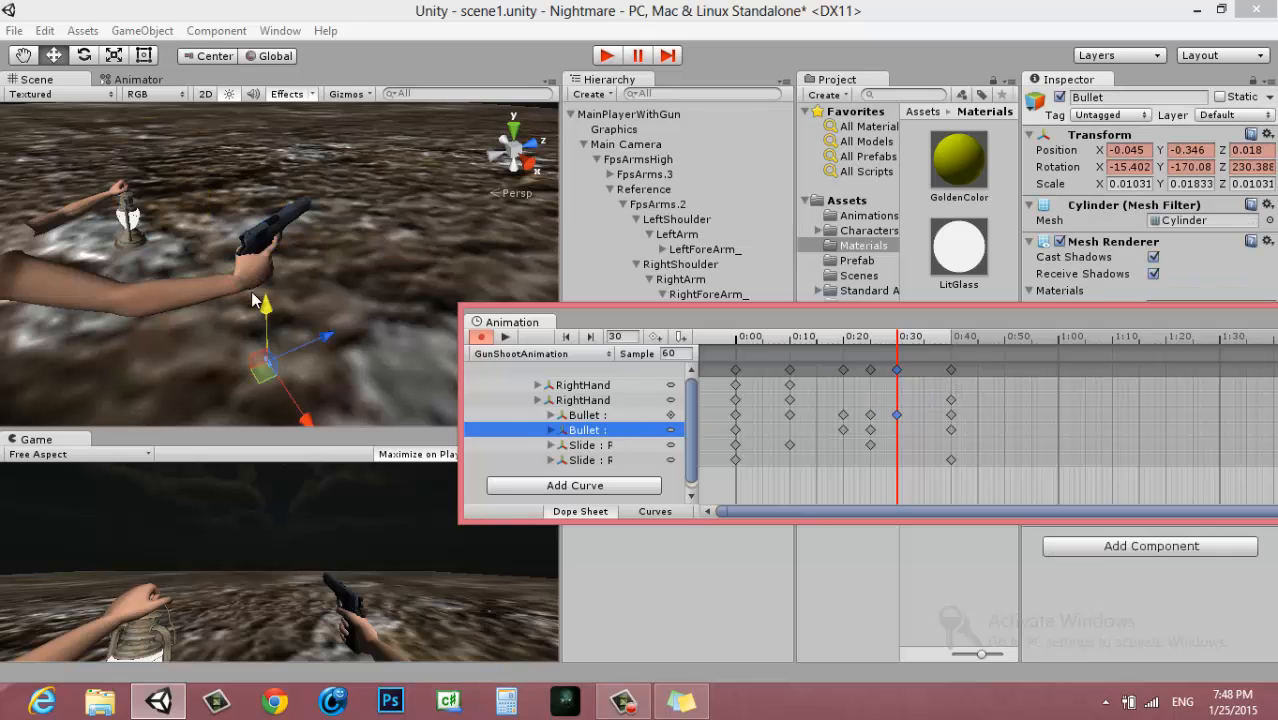
left_click_drag(320, 265, 349, 217)
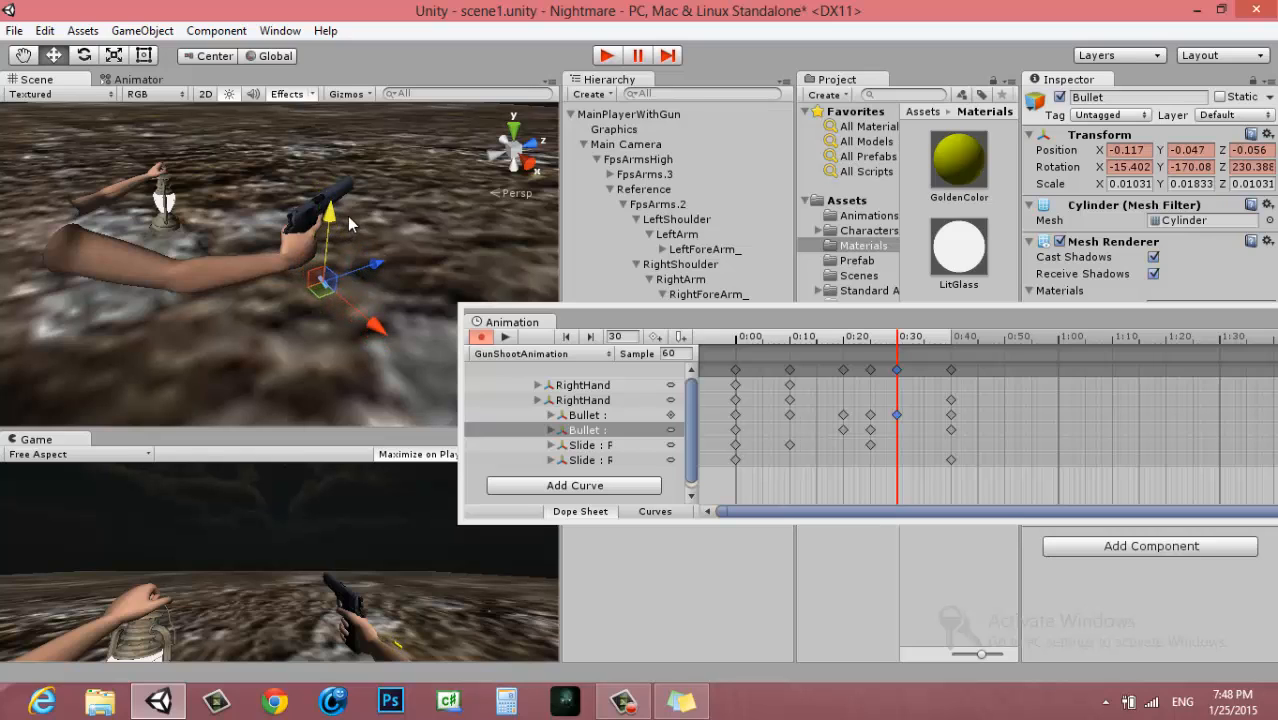
Key the Bullet well below the gun at frame 31 with Y about -0.409 and at frame 39 with Y about -0.42
left_click(923, 338)
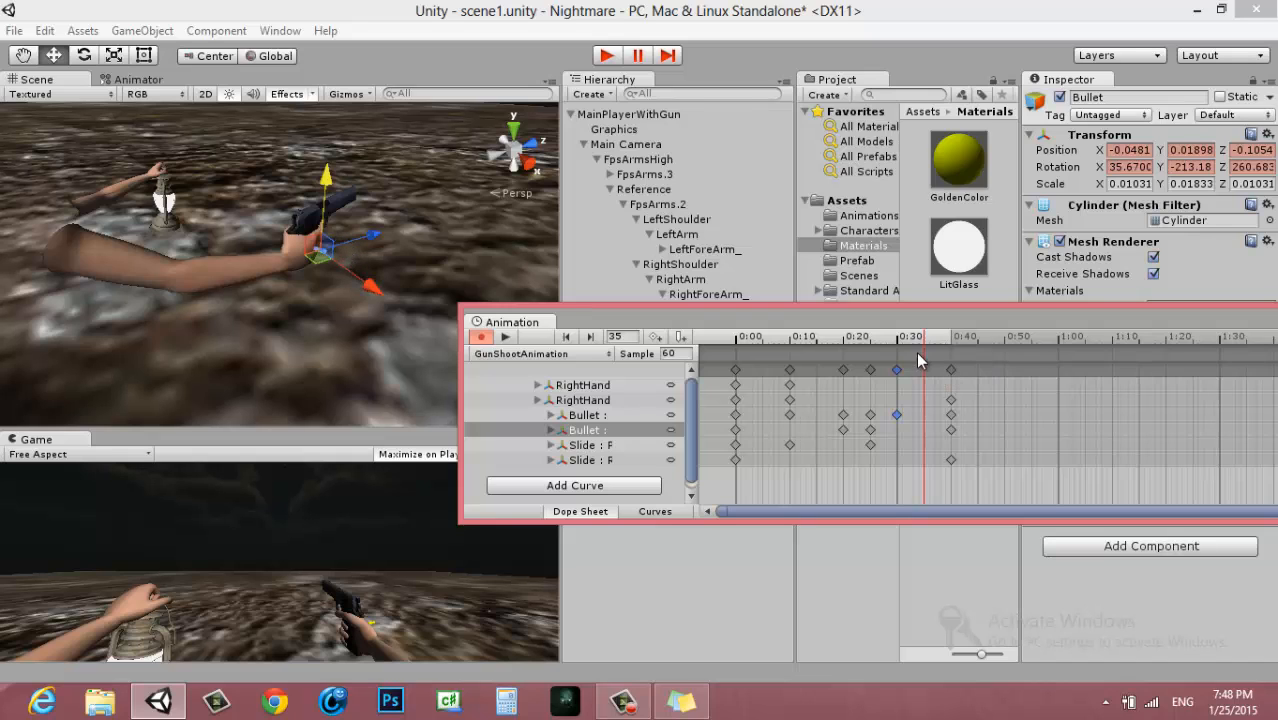
scroll(915, 350, "up", 6)
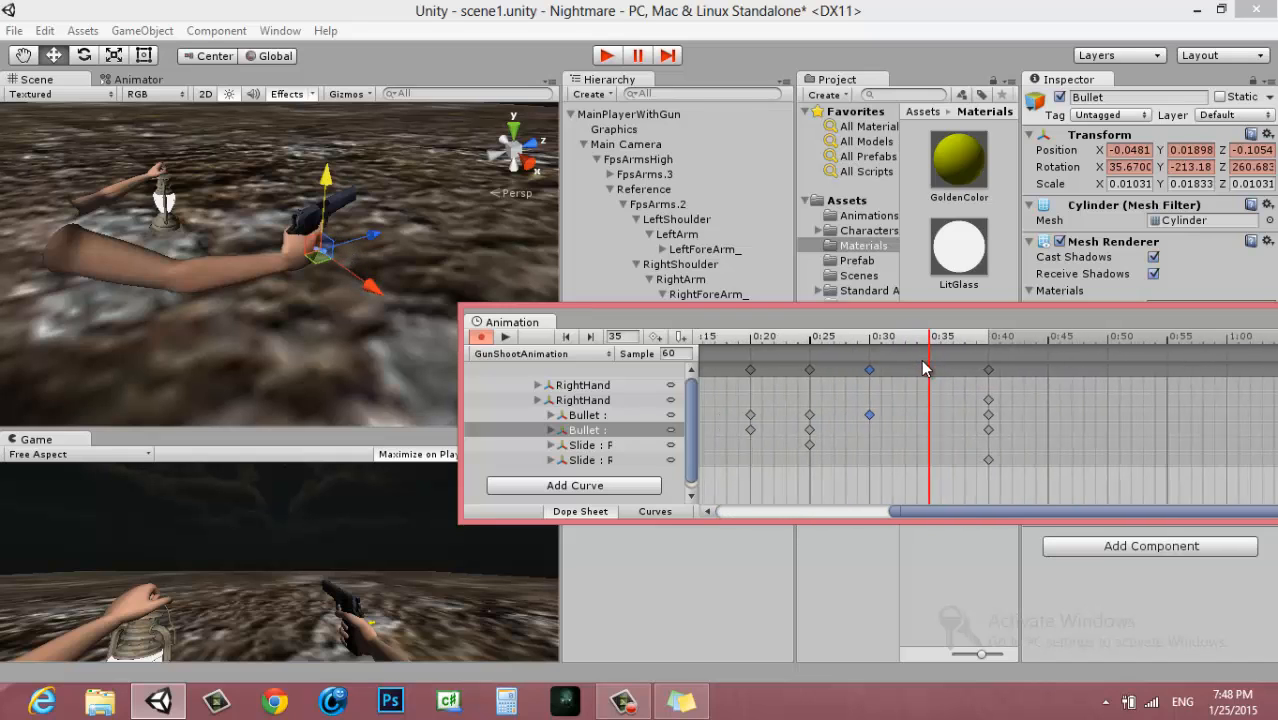
scroll(912, 361, "up", 4)
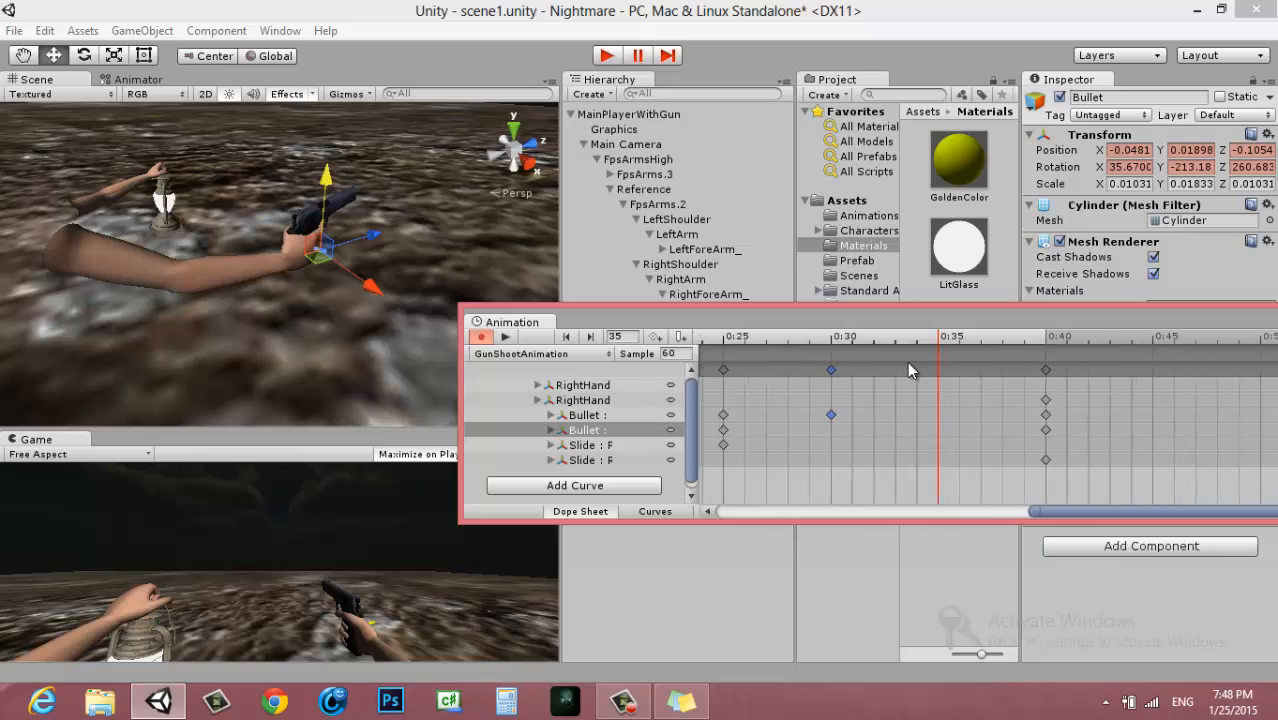
left_click(827, 341)
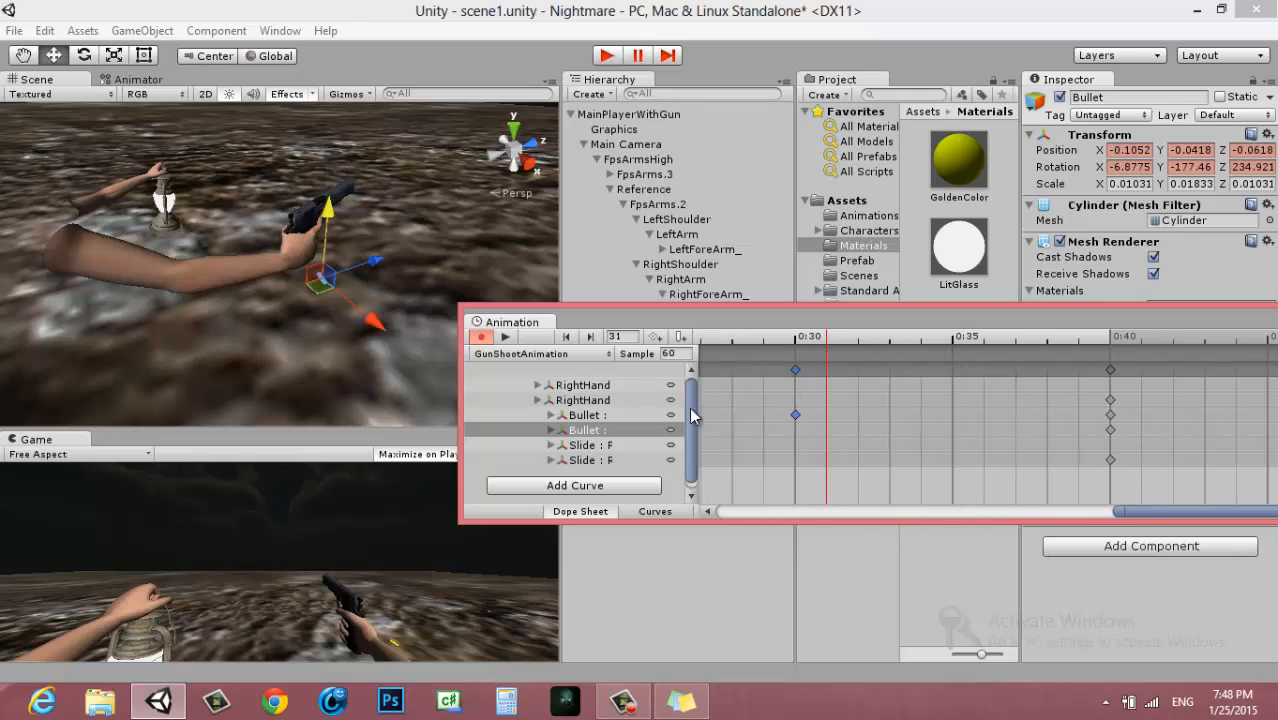
left_click_drag(337, 228, 347, 296)
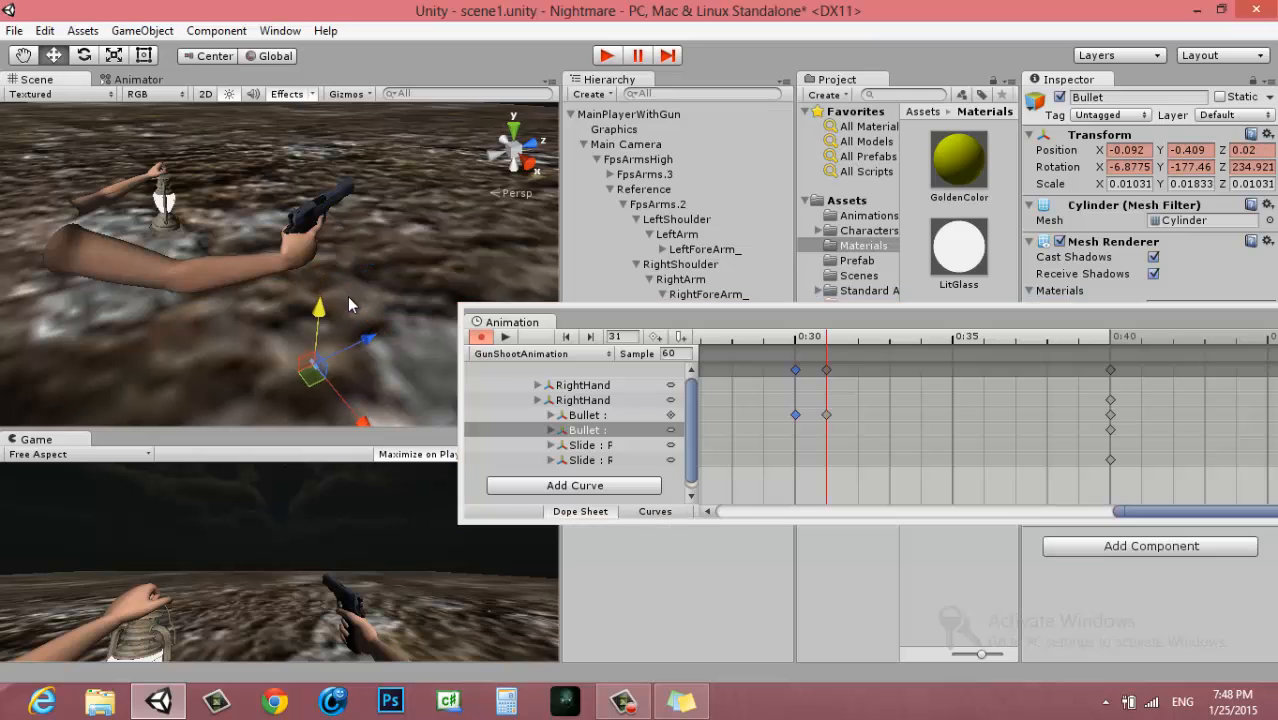
left_click(1079, 345)
left_click_drag(318, 173, 350, 292)
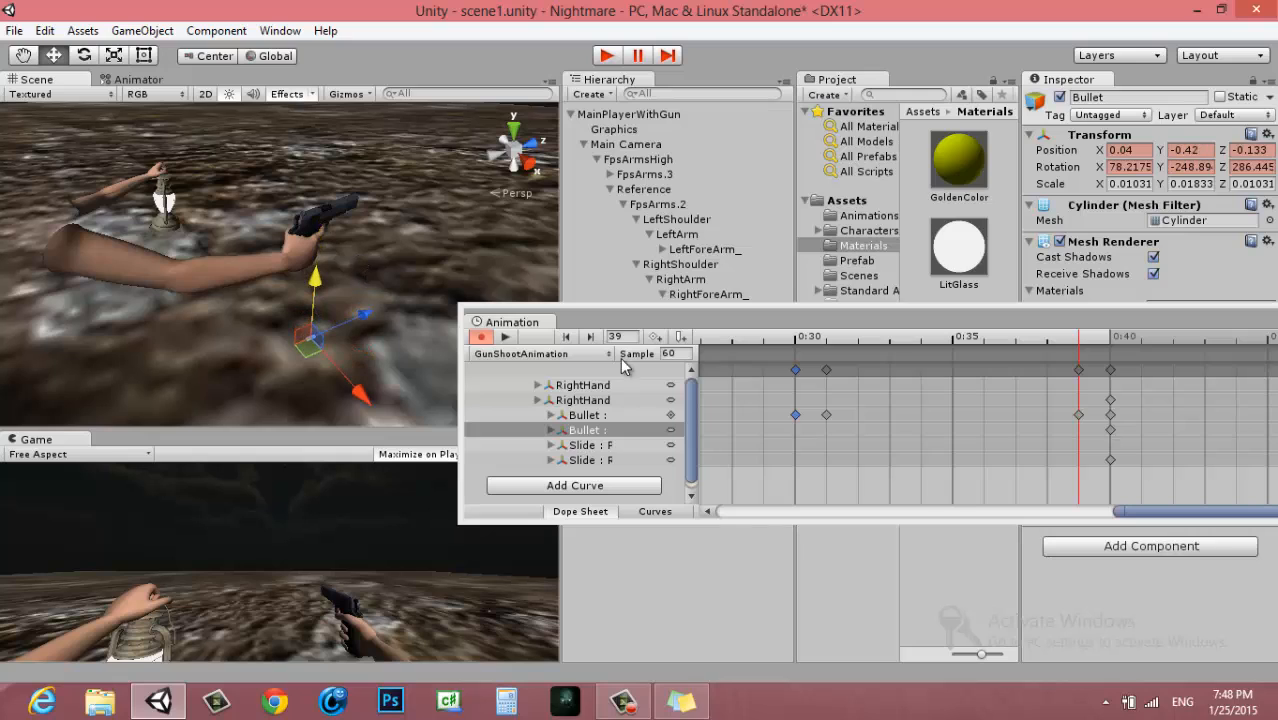
Scrub the clip back from frame 31 to frame 0 and play it to check the bullet's ejection path
left_click(826, 370)
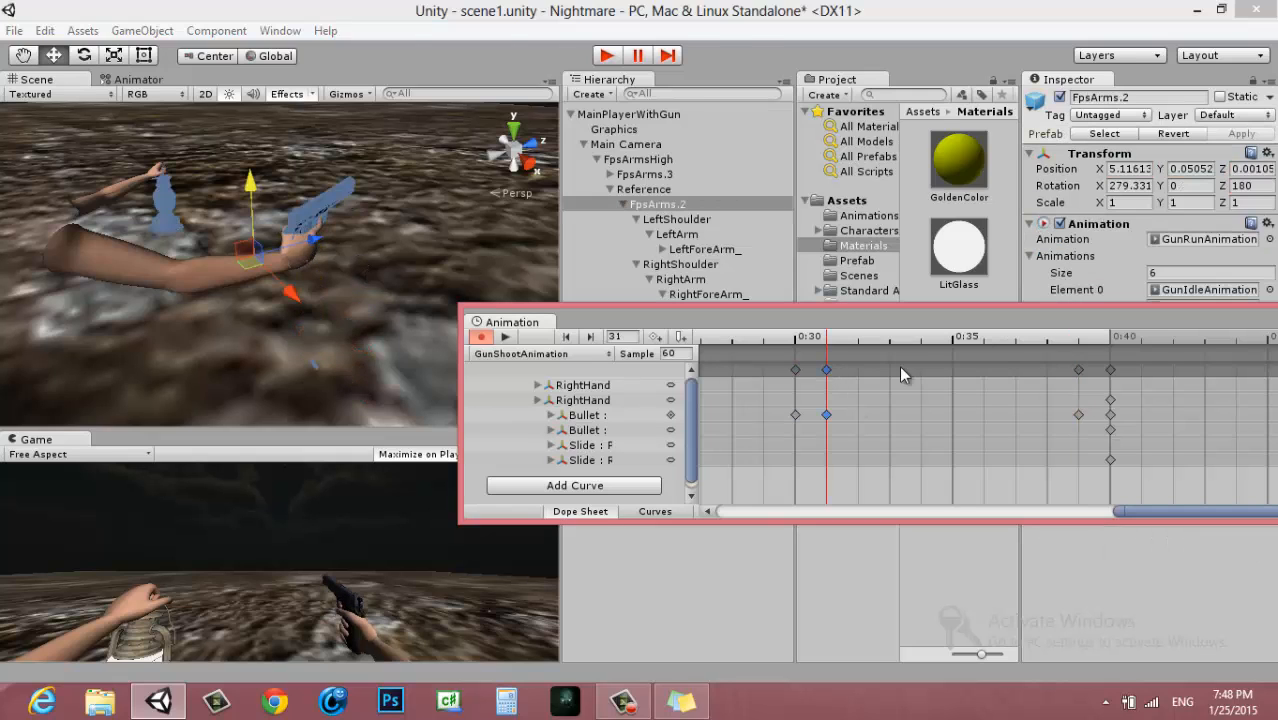
left_click(797, 343)
left_click_drag(779, 343, 755, 348)
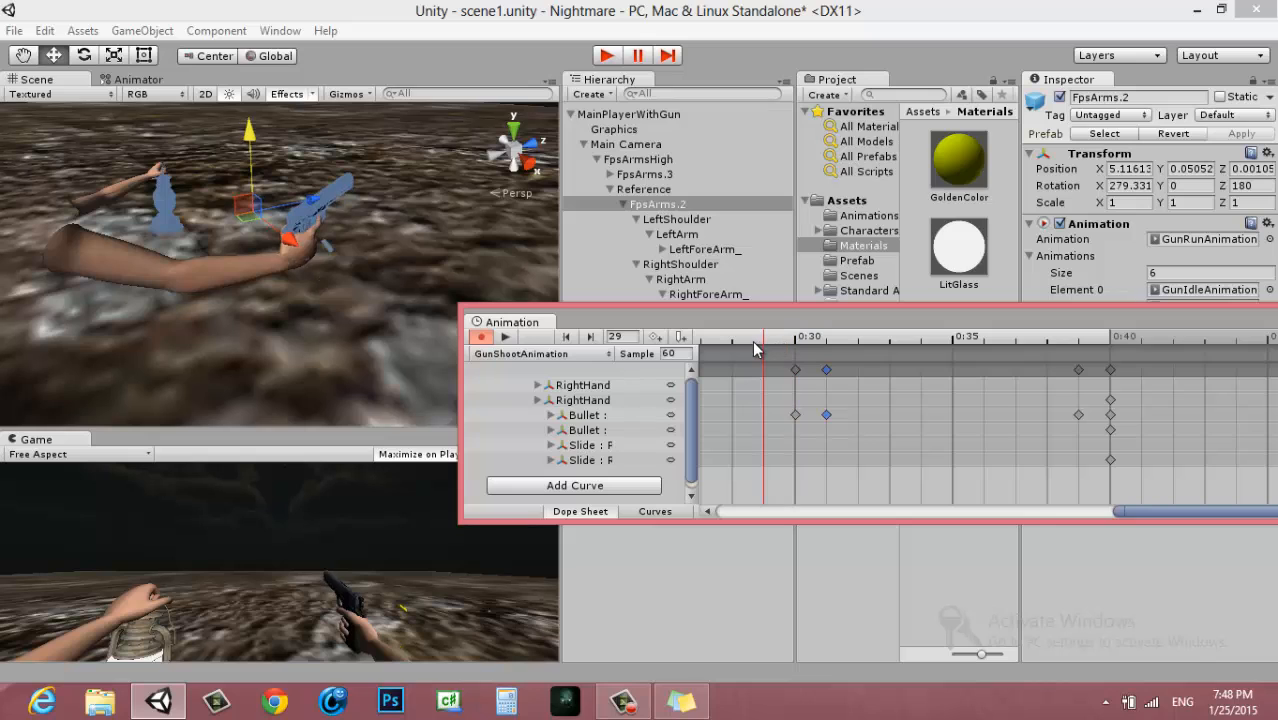
scroll(856, 402, "down", 6)
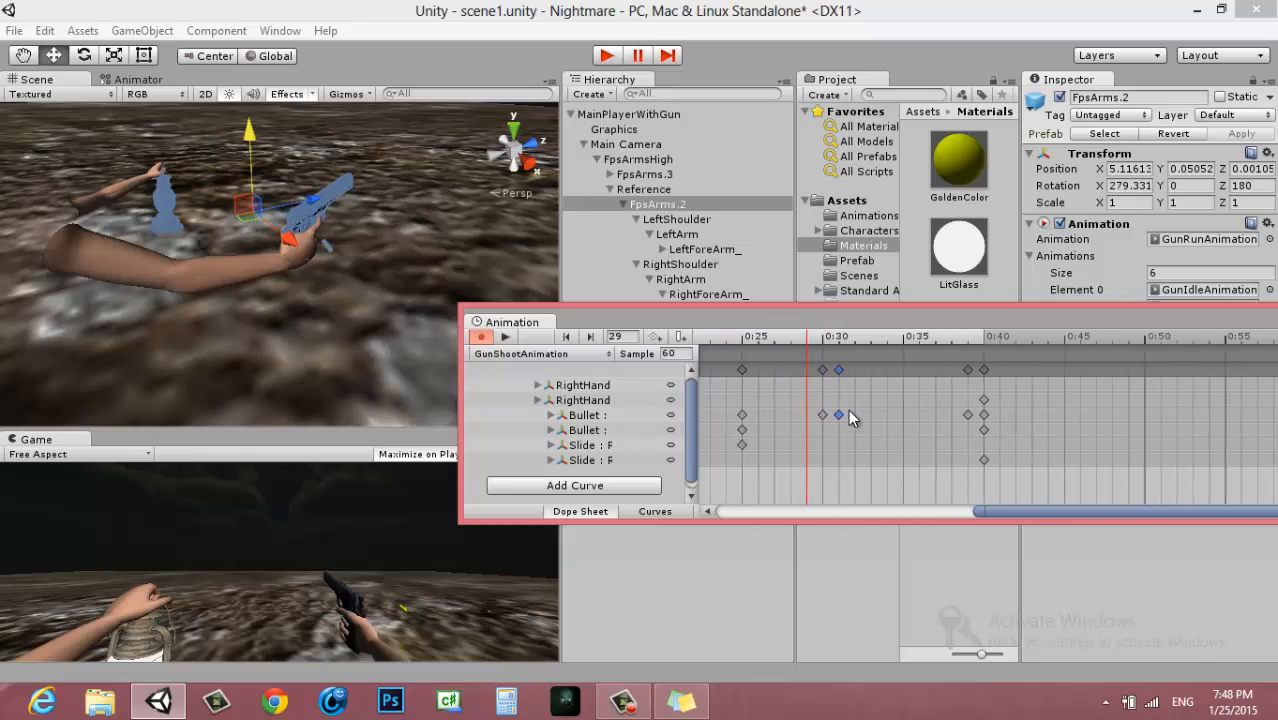
left_click_drag(813, 341, 708, 350)
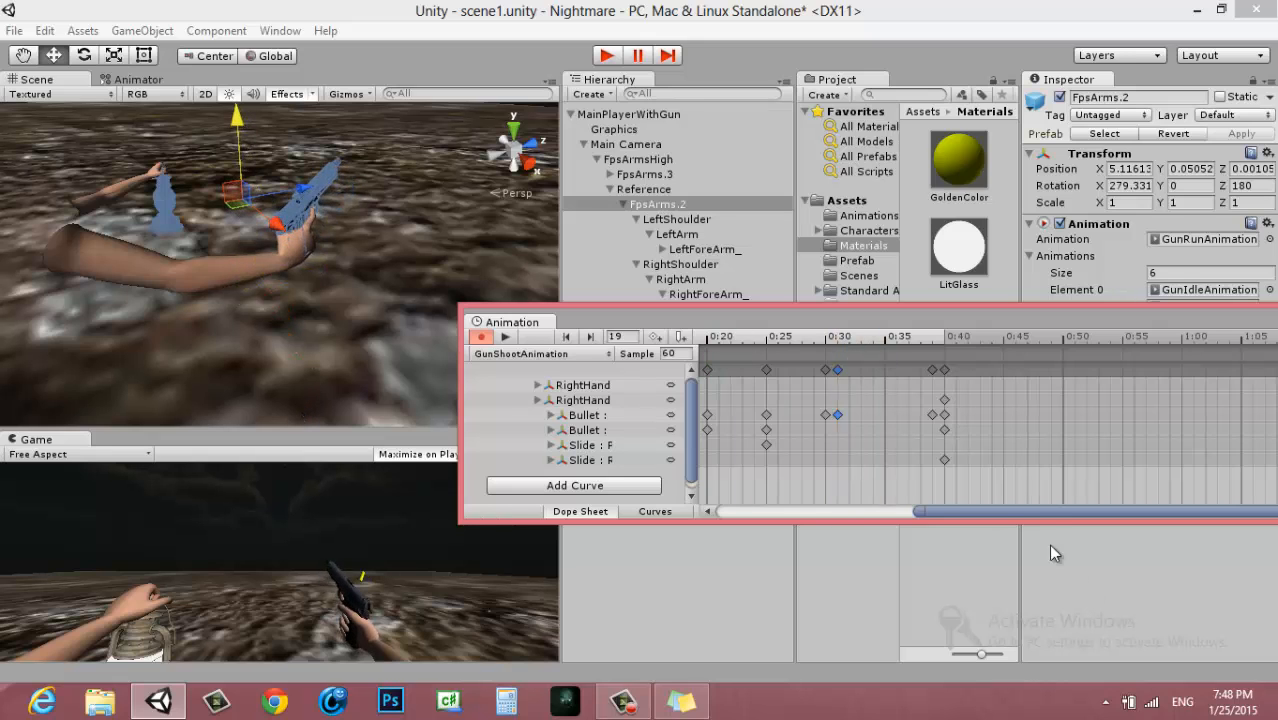
left_click_drag(1030, 511, 820, 516)
left_click_drag(868, 335, 718, 352)
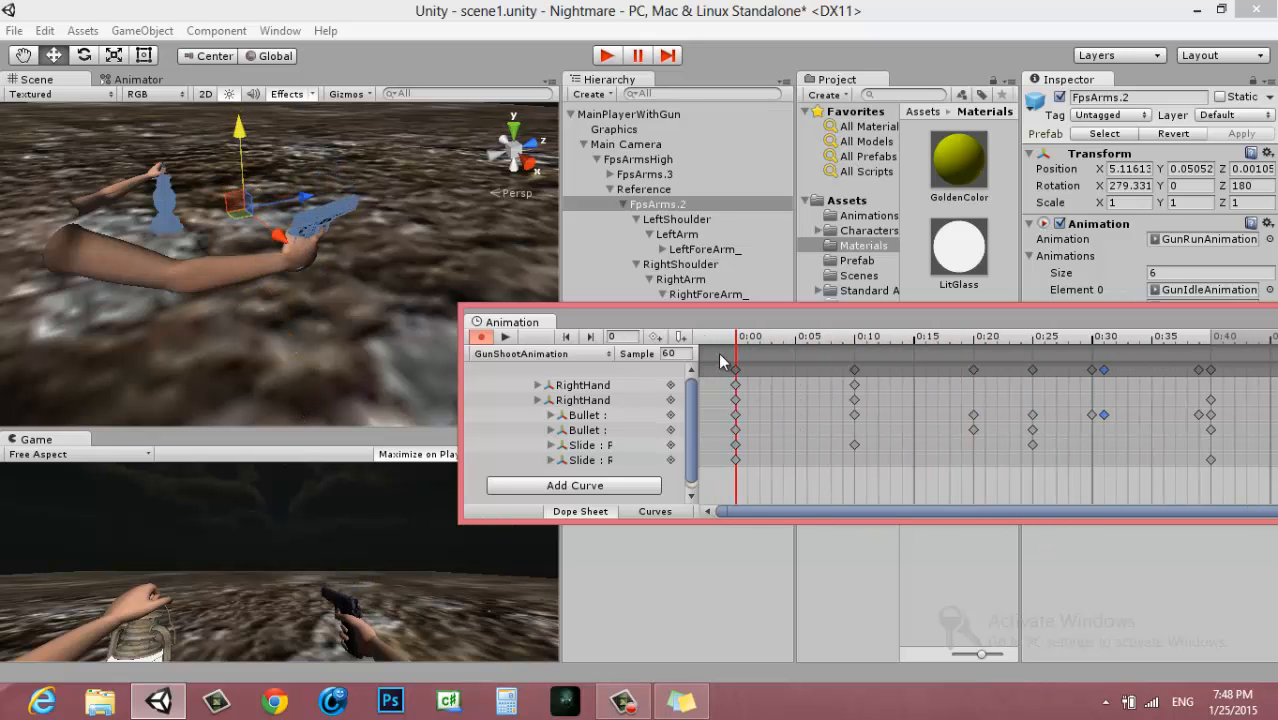
scroll(760, 412, "down", 3)
scroll(769, 405, "up", 3)
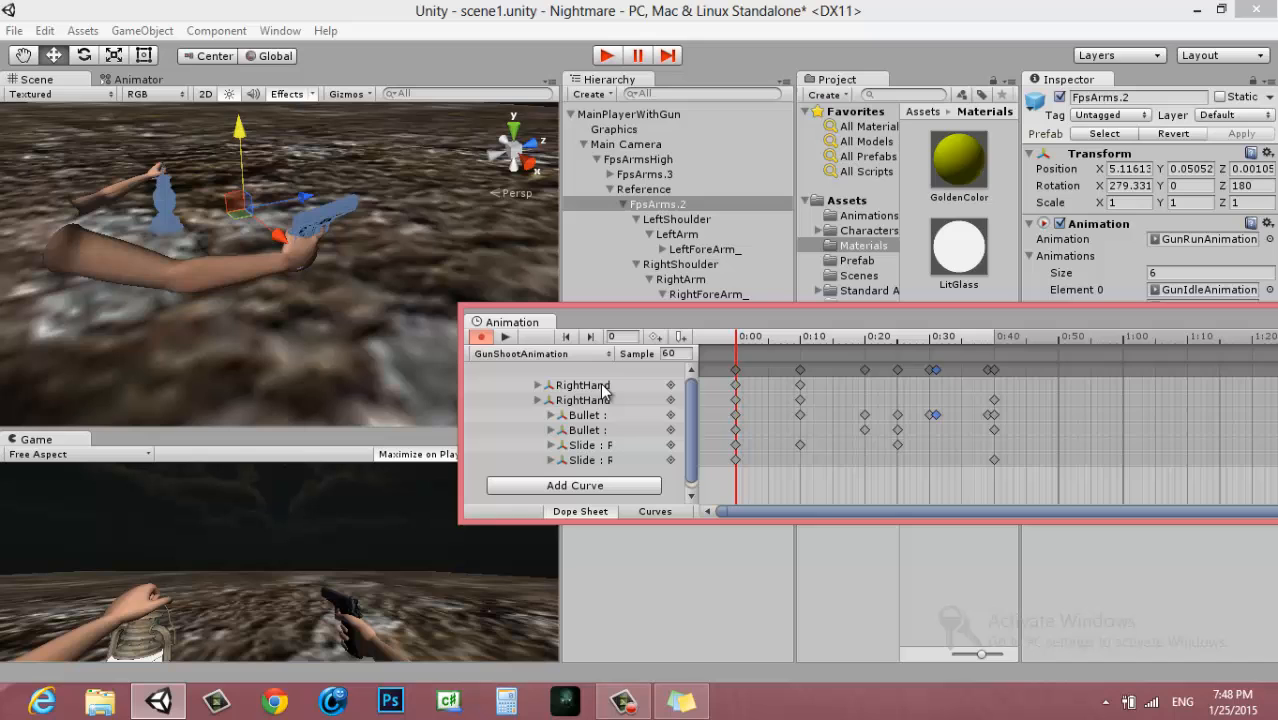
left_click(505, 337)
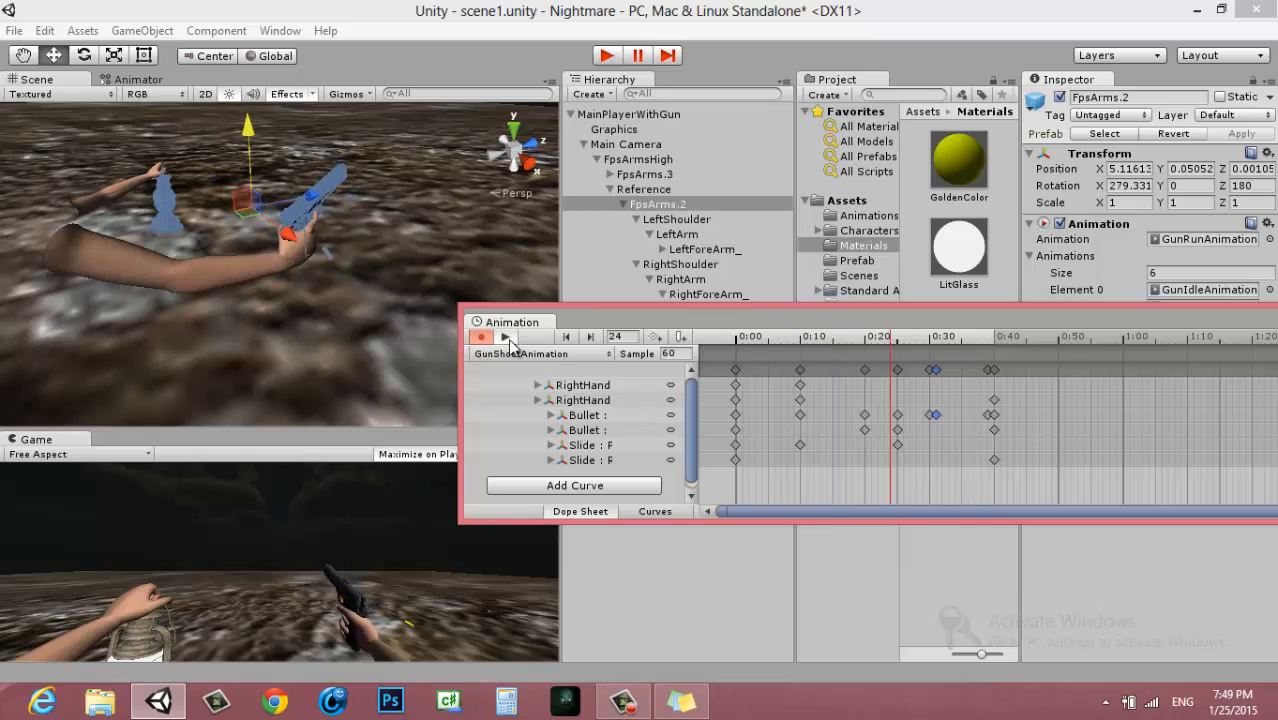
left_click(506, 337)
Delete the Bullet's keyframe column at frame 31, keeping the one at frame 30
left_click(934, 370)
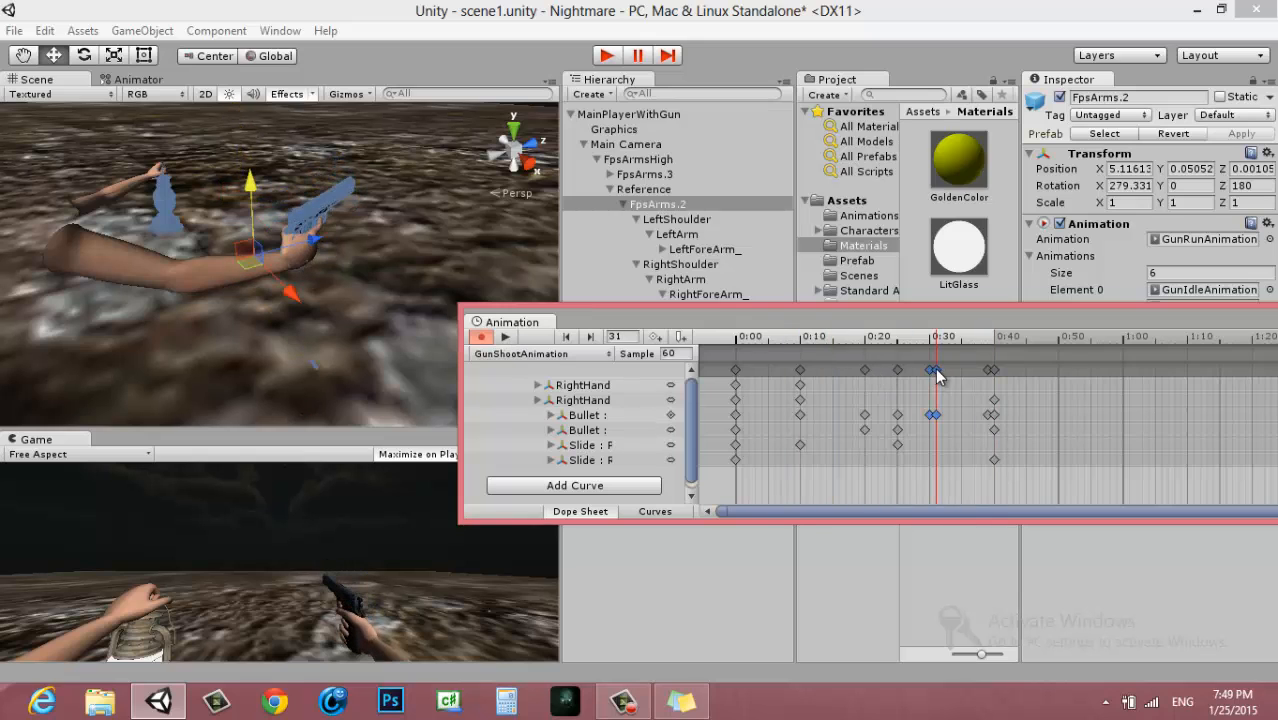
scroll(938, 375, "up", 5)
scroll(937, 378, "up", 1)
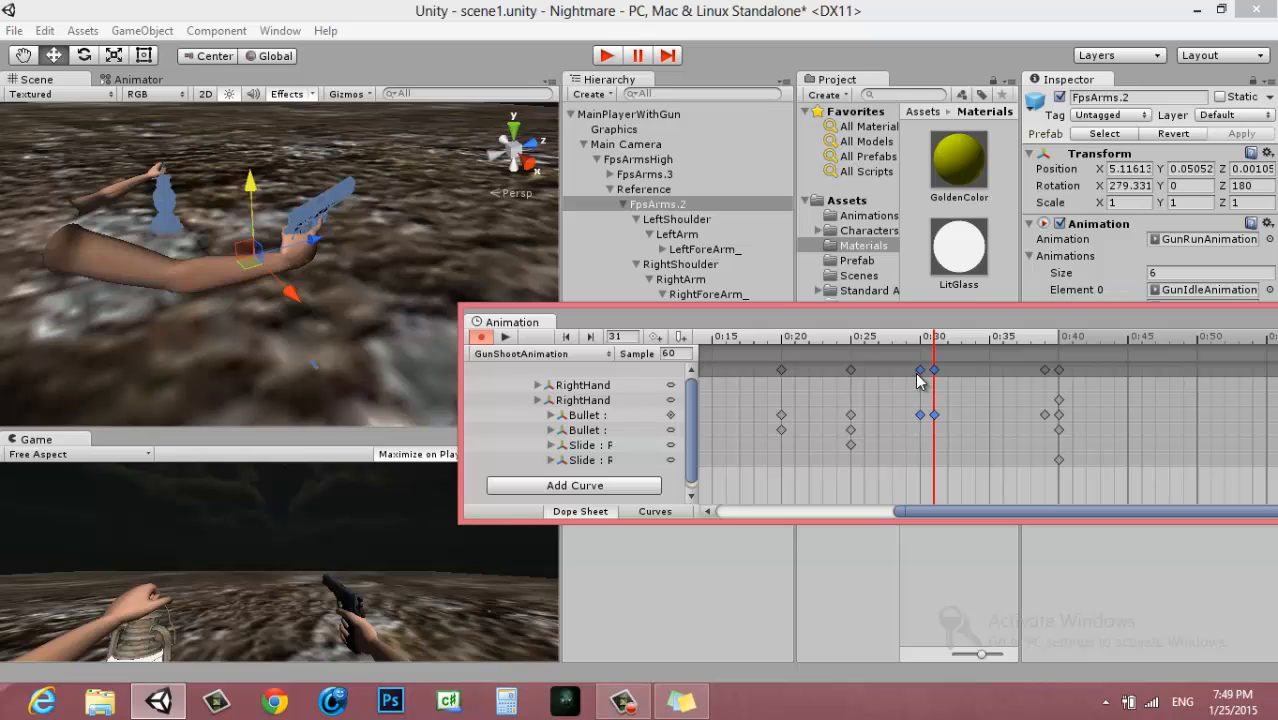
left_click(922, 370)
key("Delete")
key("ctrl+z")
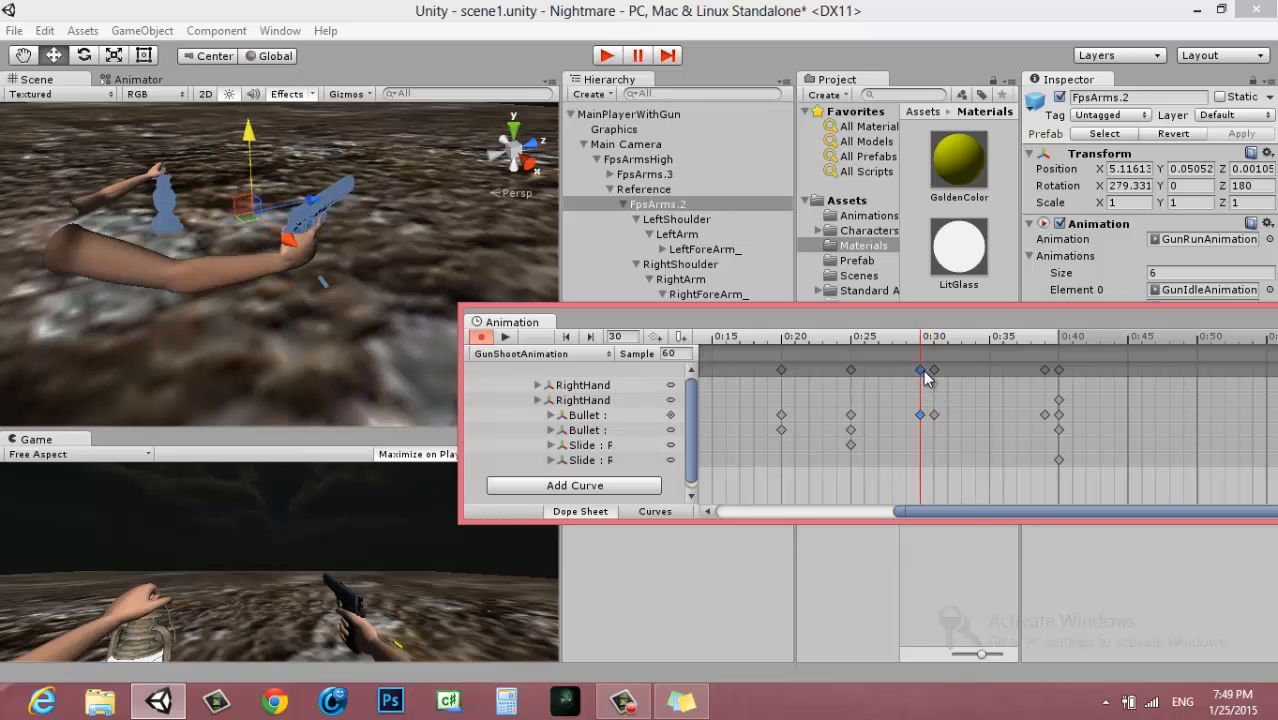
left_click(936, 376)
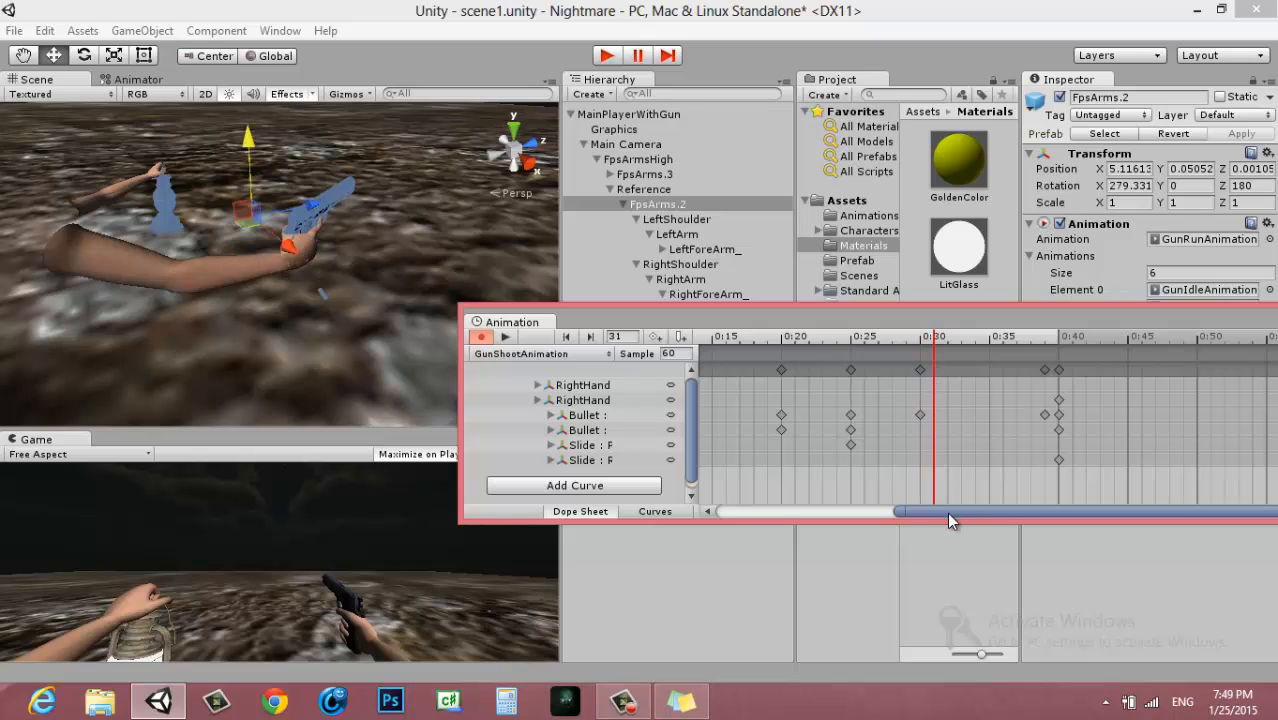
Play the clip from frame 0 and compare the bullet's poses at frames 30 and 39
left_click_drag(947, 512, 747, 513)
left_click(737, 340)
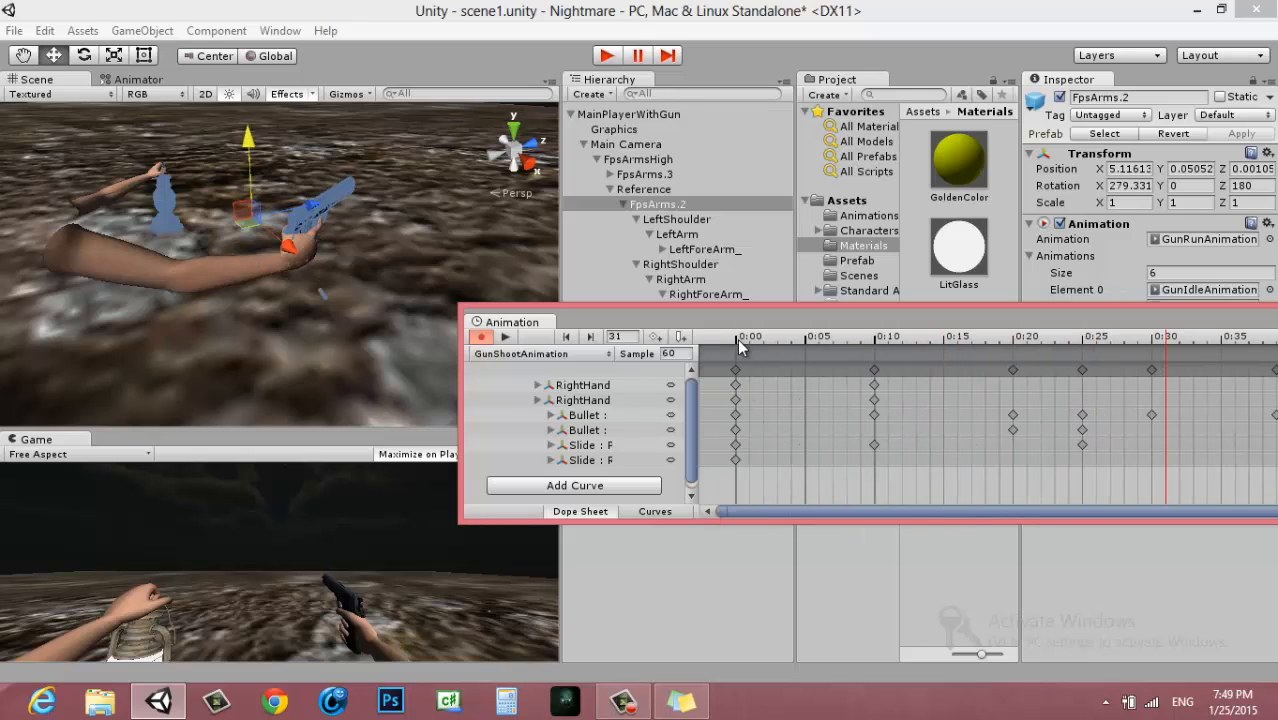
left_click(508, 337)
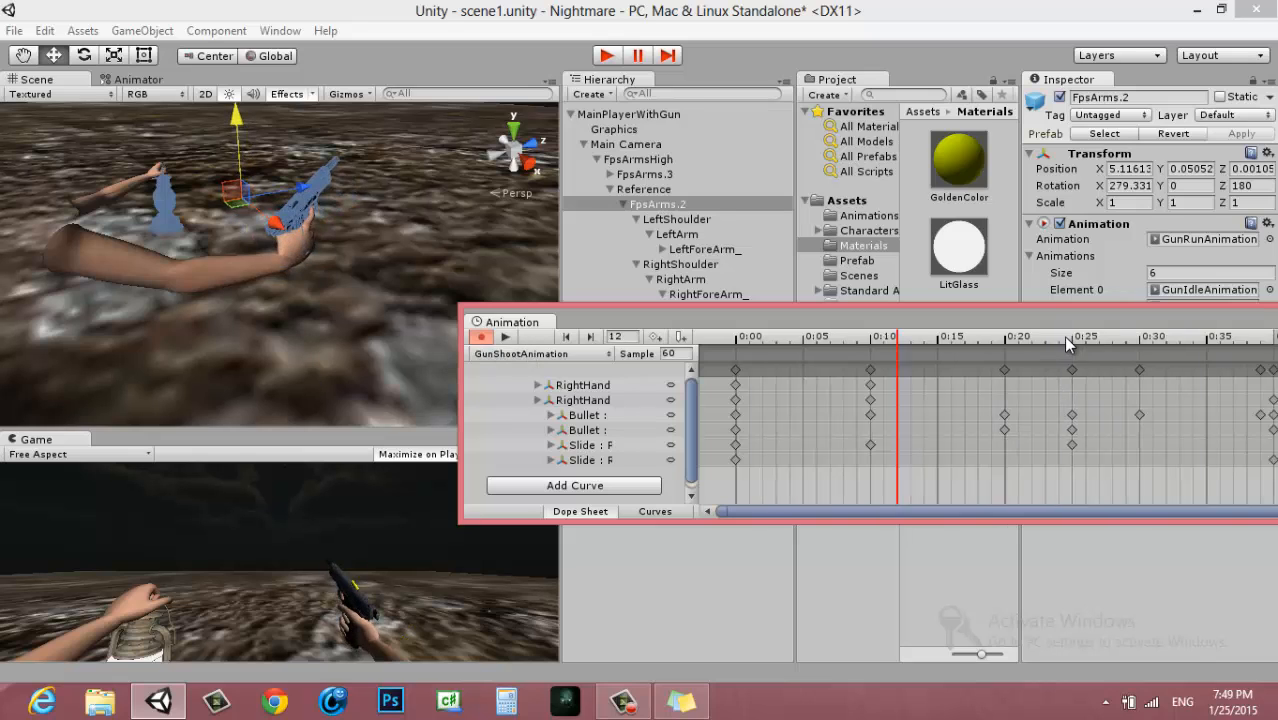
scroll(1073, 371, "down", 4)
left_click(998, 370)
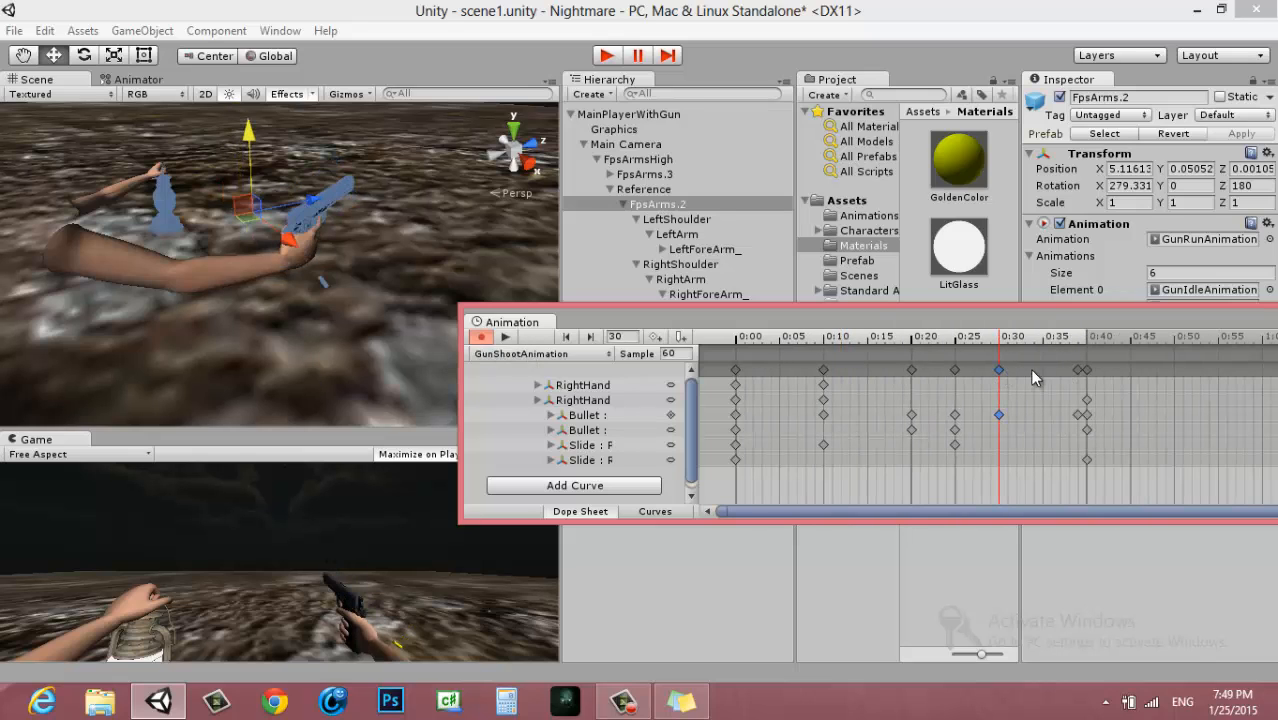
left_click(1078, 371)
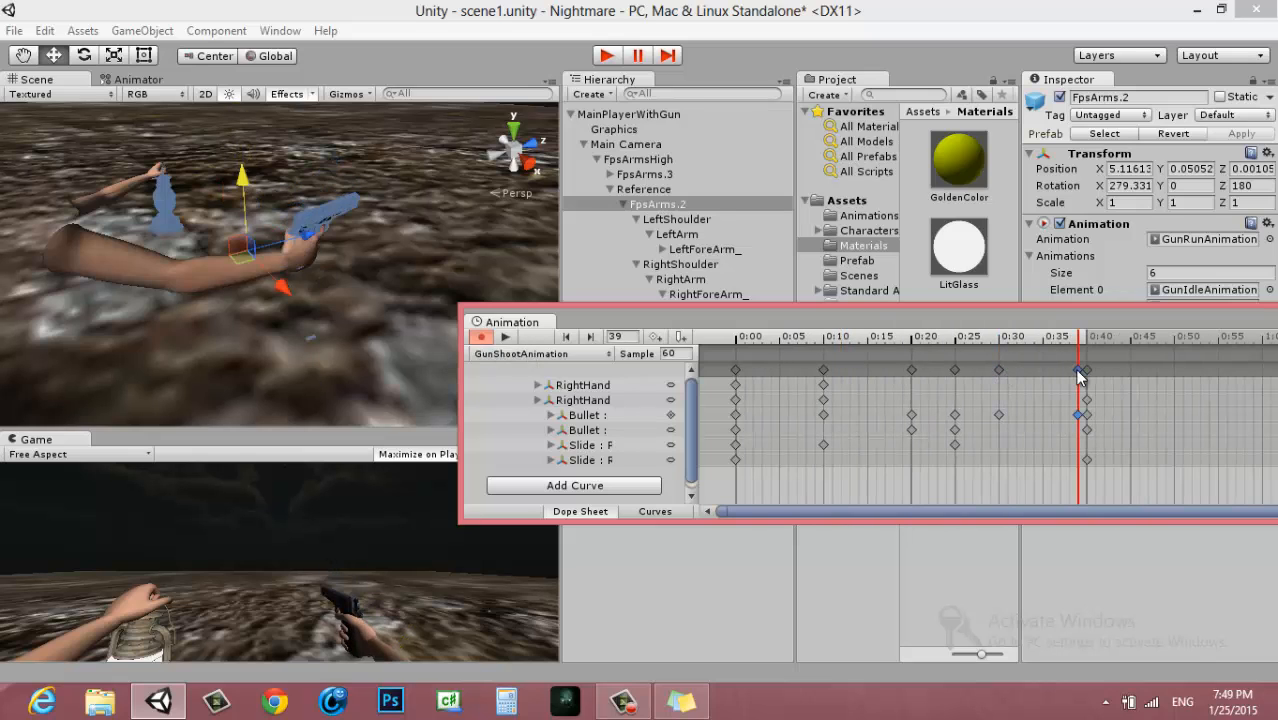
left_click(999, 370)
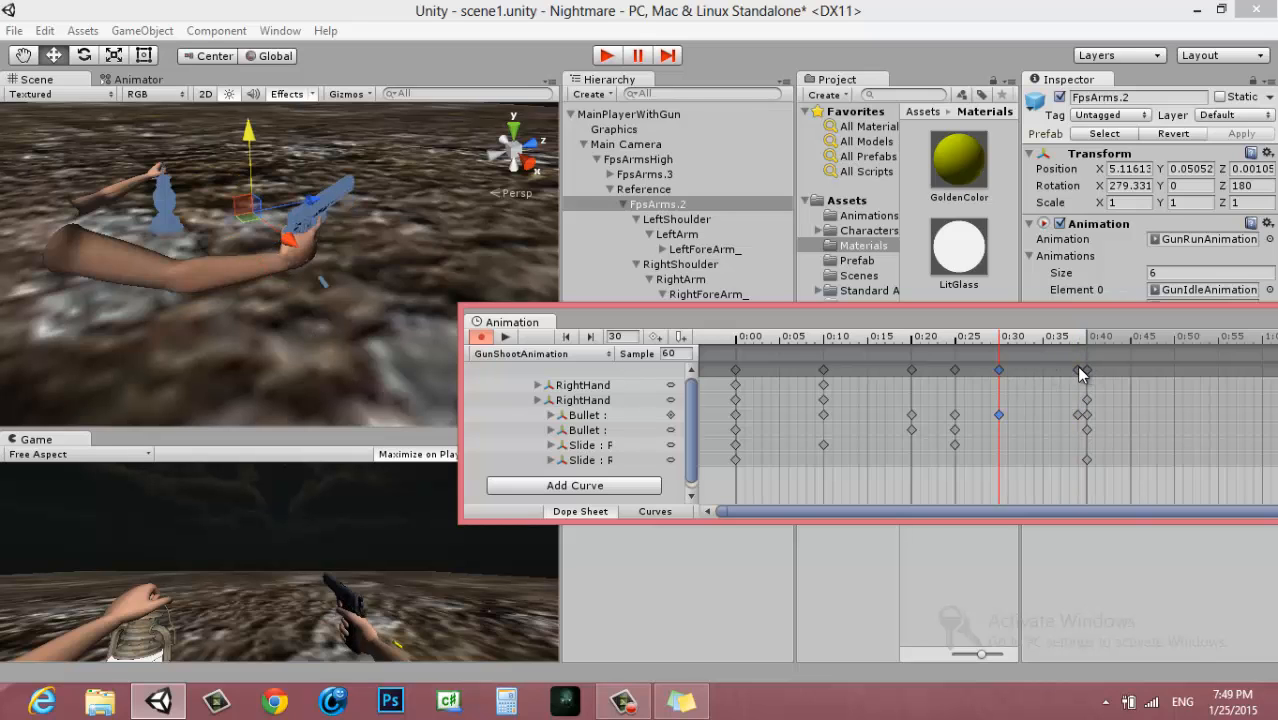
Key the Bullet farther out and below the gun at frame 33, at about X -0.308, Y -0.249, Z -0.077
left_click(1023, 341)
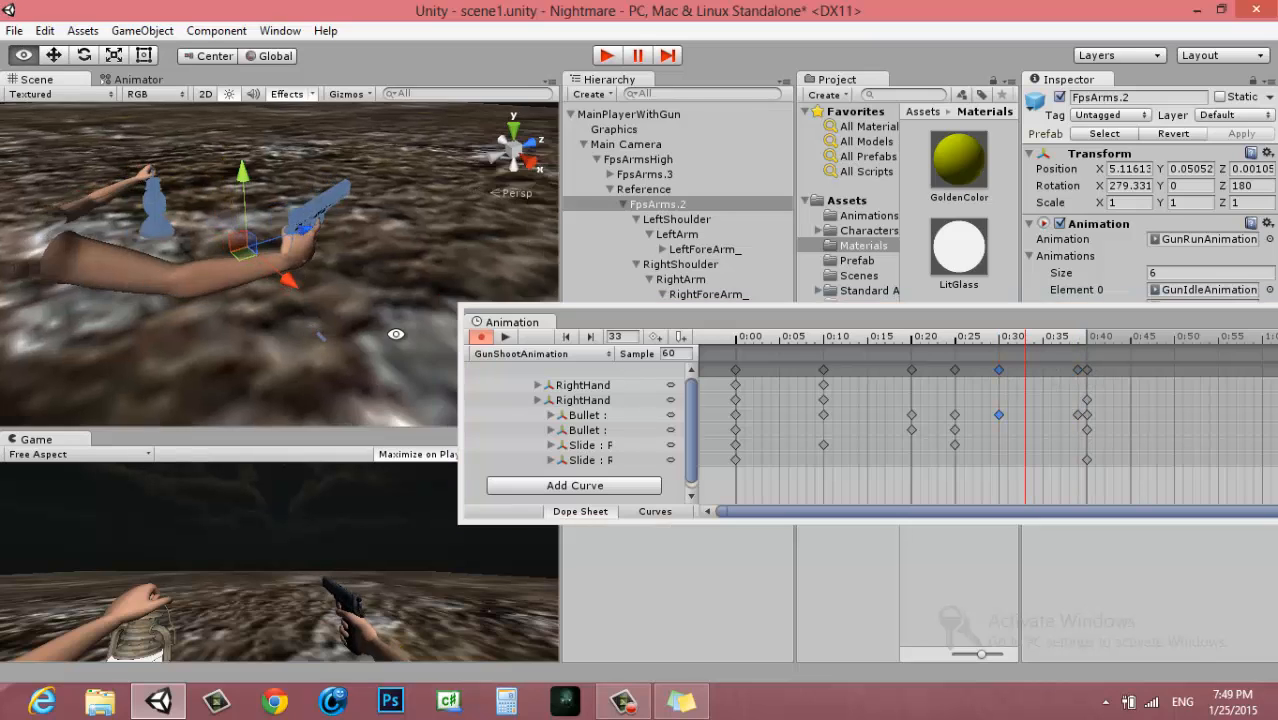
left_click_drag(396, 334, 550, 412, "alt")
left_click(520, 431)
left_click_drag(323, 310, 357, 248)
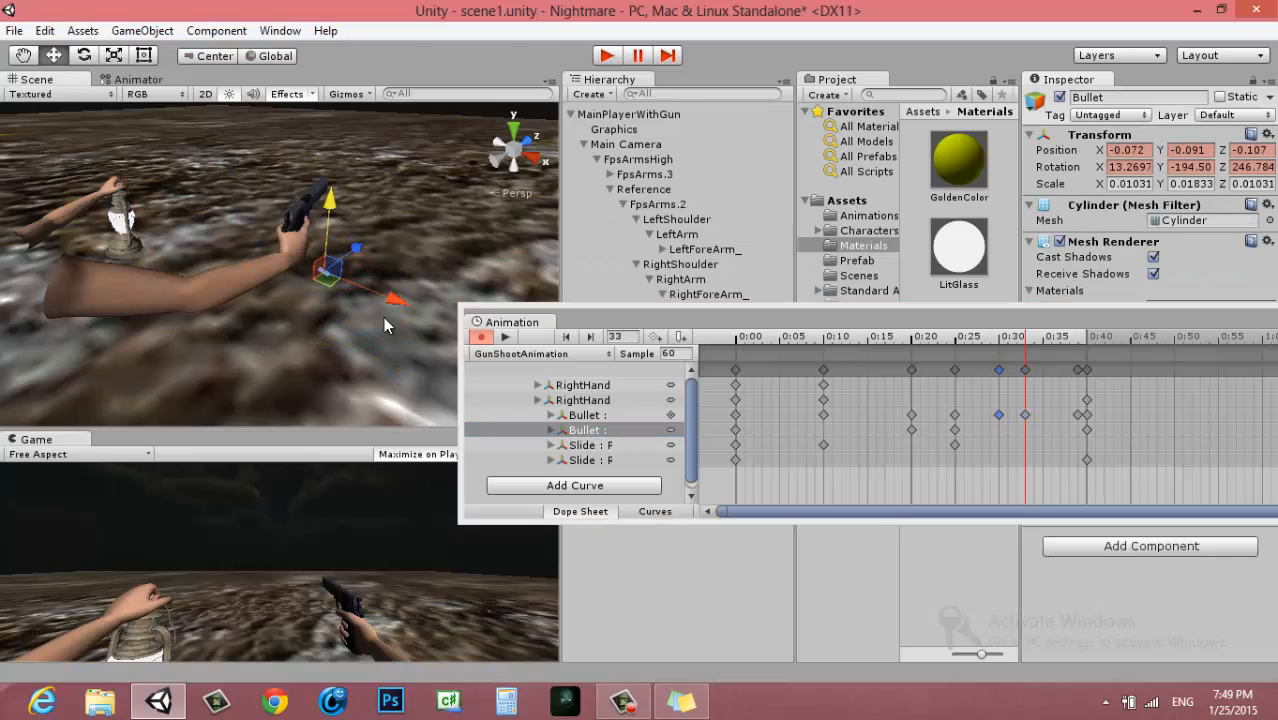
left_click_drag(396, 300, 452, 314)
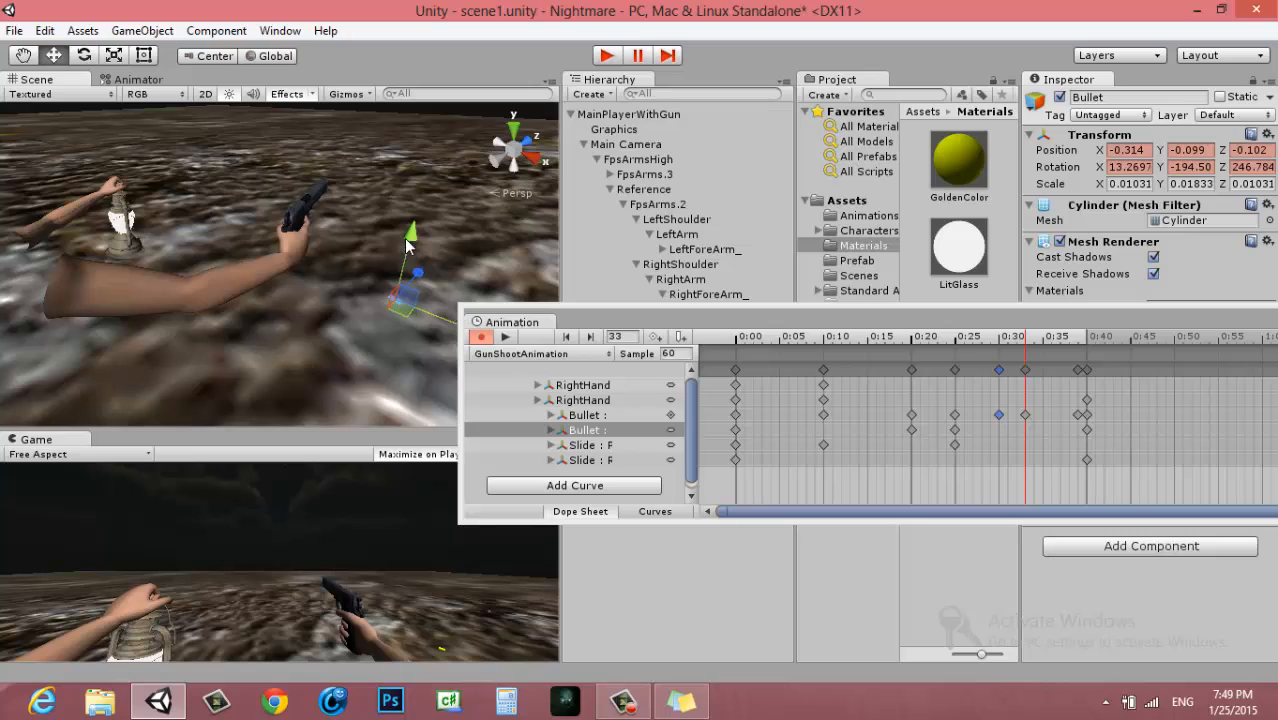
left_click_drag(406, 244, 424, 286)
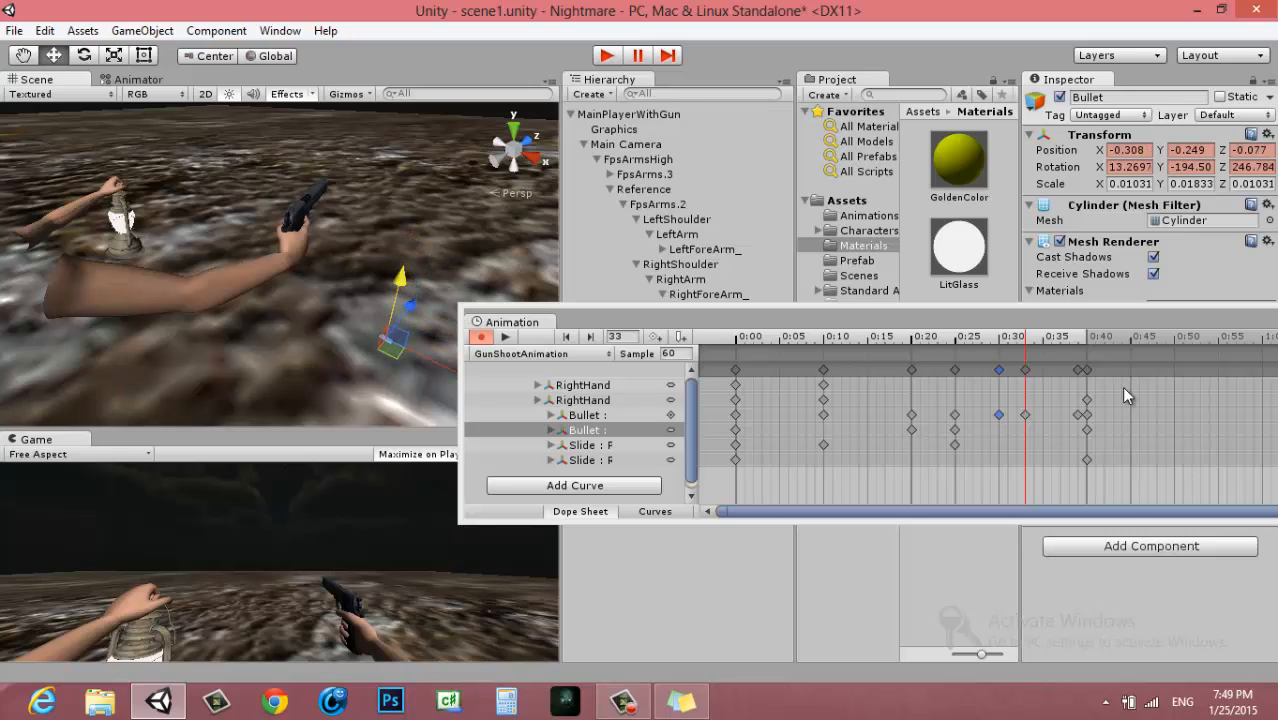
Play the clip from its start and inspect the recoil pose at frame 10
left_click_drag(996, 339, 541, 374)
left_click(507, 338)
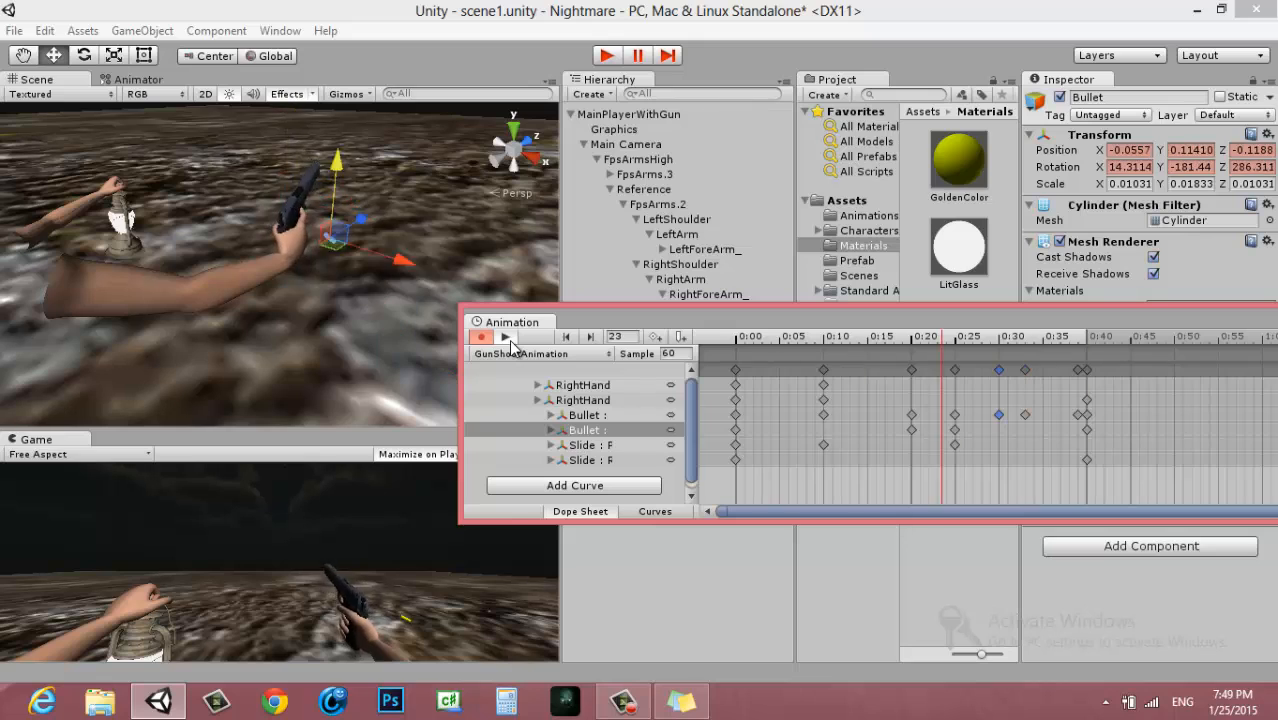
left_click(825, 370)
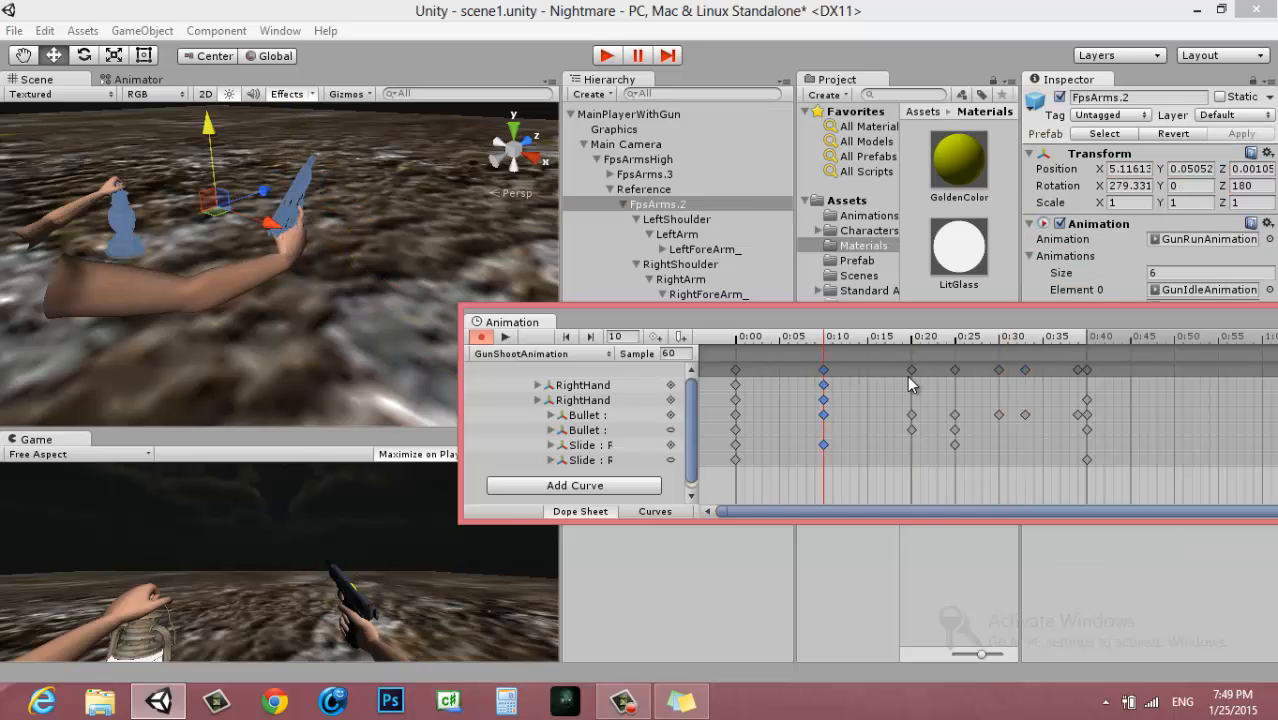
Step through the clip's keyframes from frame 20 onward and delete the Bullet's keyframe column at frame 39
left_click(912, 369)
left_click(955, 370)
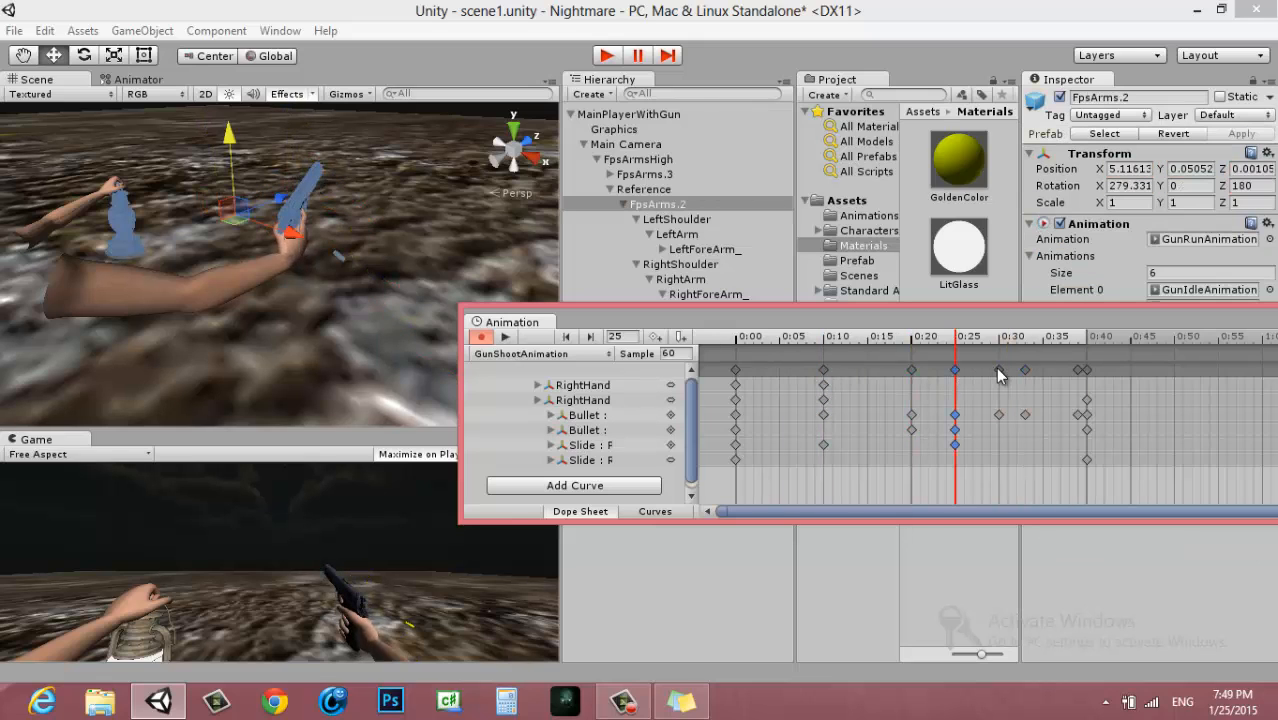
left_click(999, 370)
left_click(1078, 371)
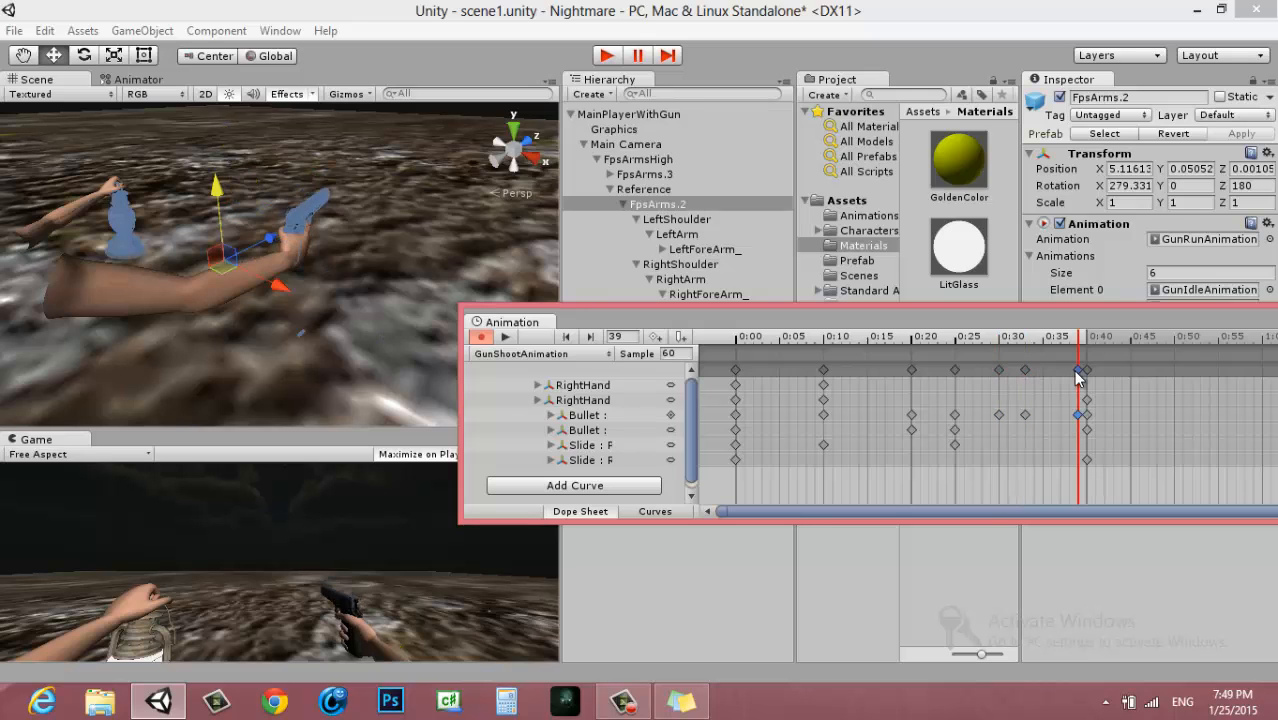
key("Delete")
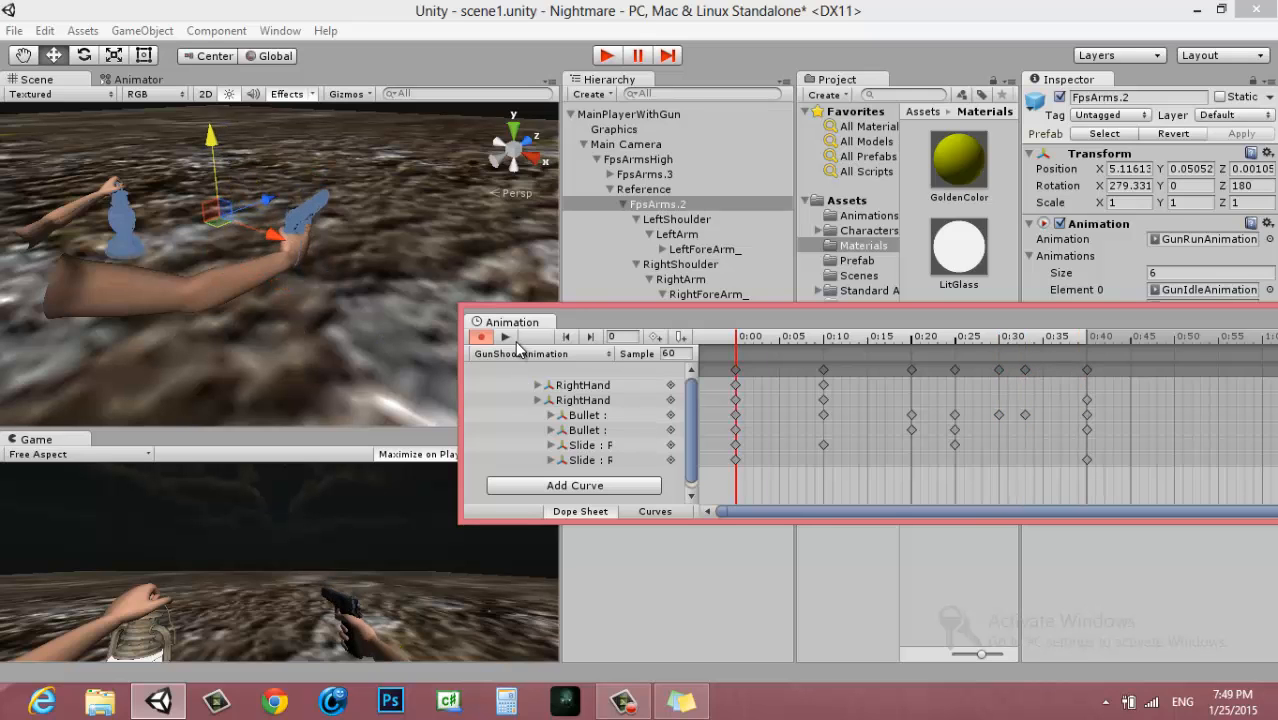
Play the clip from its start and check the gun and Bullet poses at frames 10, 20 and 25
left_click(506, 337)
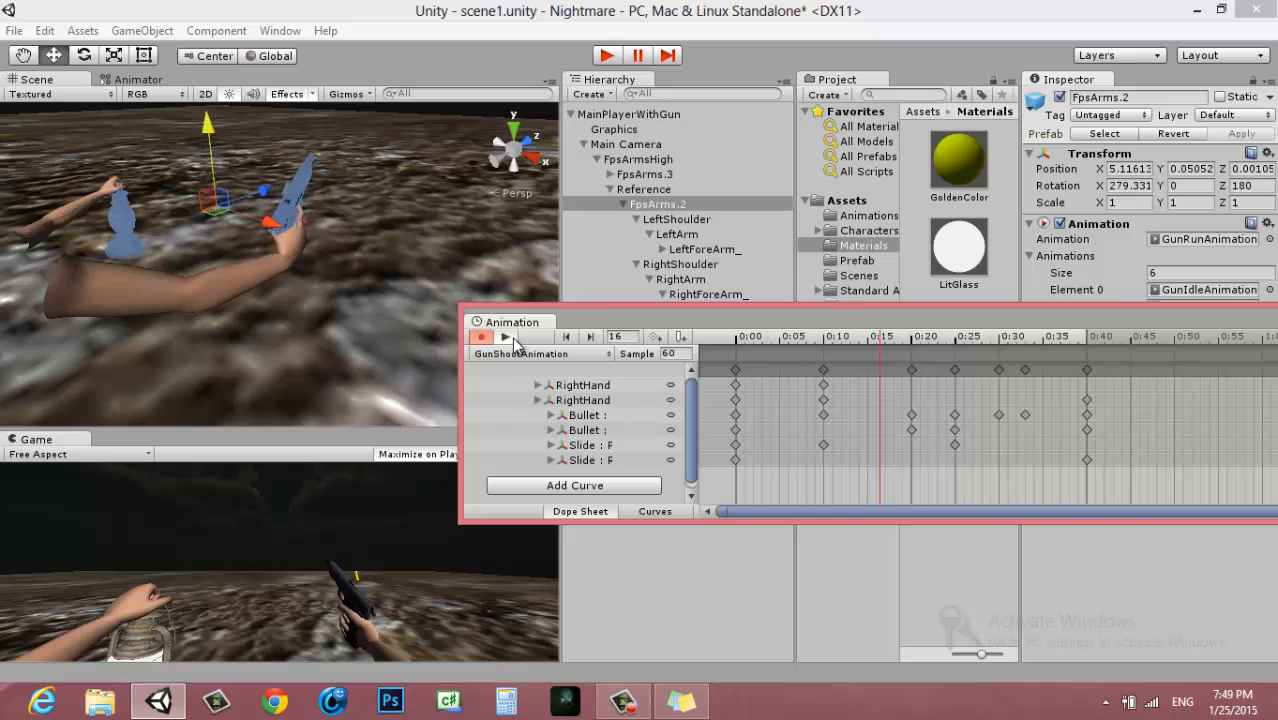
left_click(825, 352)
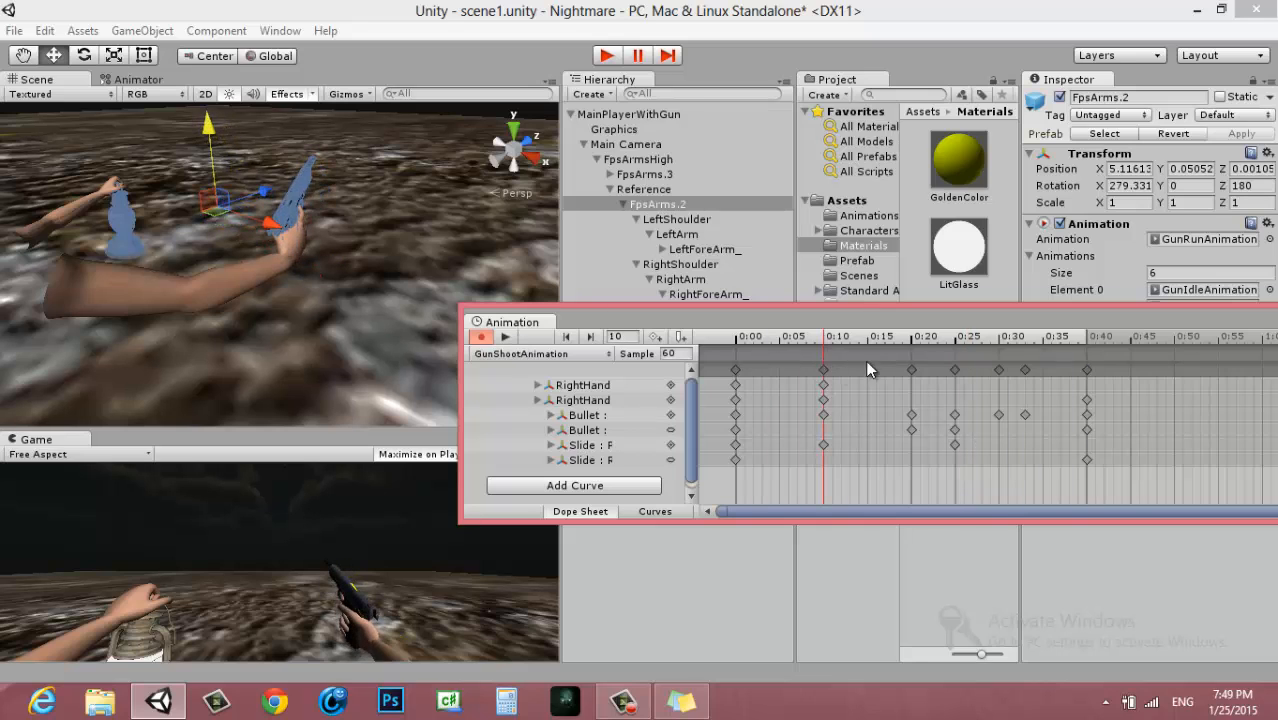
left_click(911, 370)
left_click(955, 370)
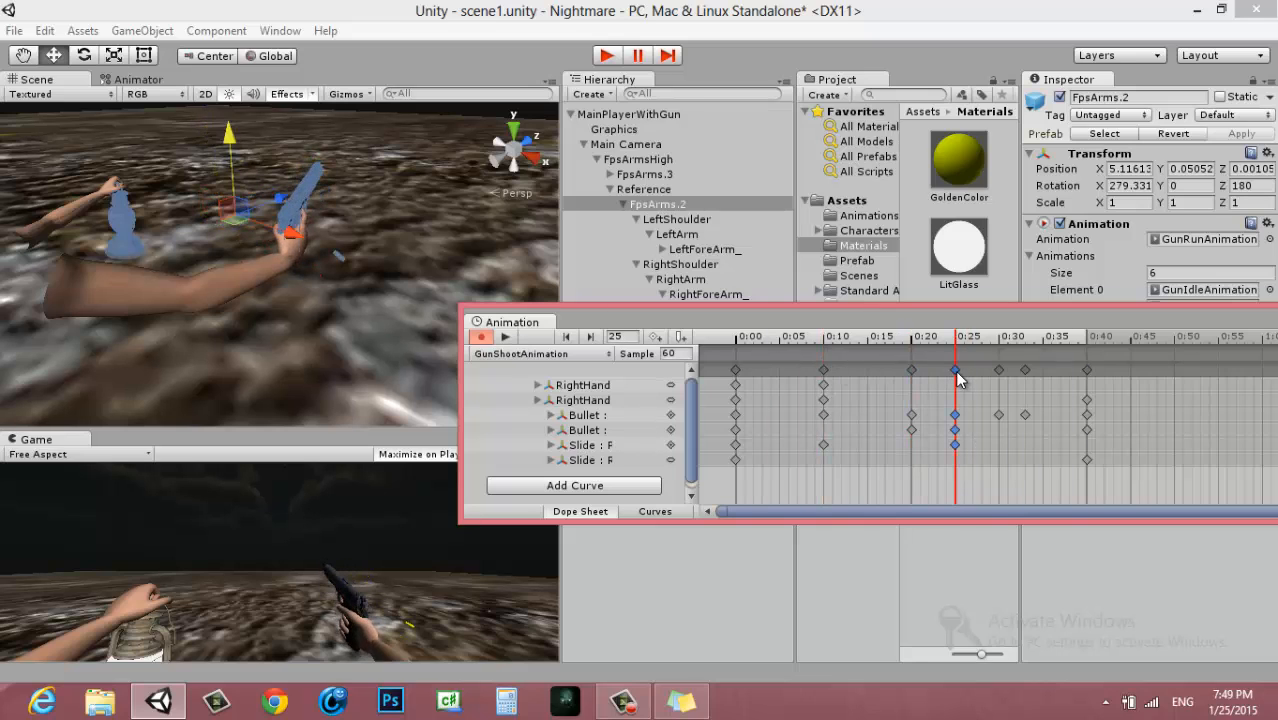
Move the Bullet farther out from the gun at frame 30, to about X -0.226, Y -0.05, Z -0.054
left_click(999, 370)
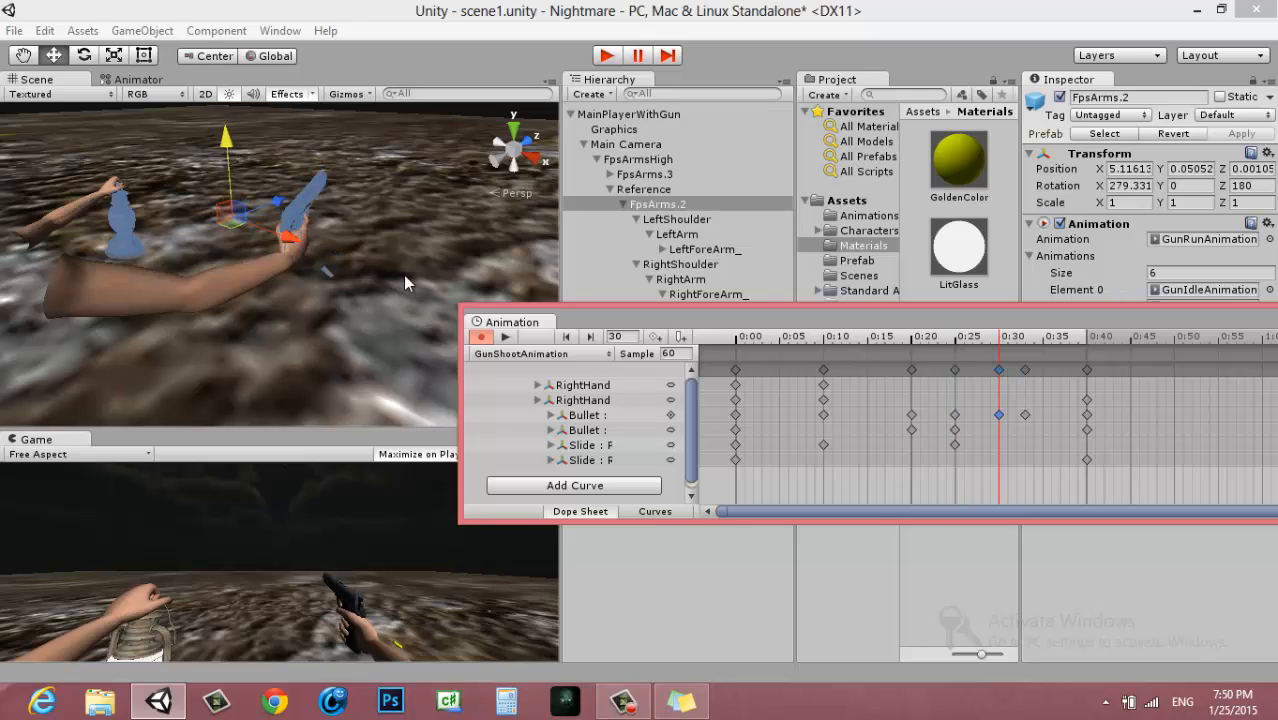
left_click(594, 415)
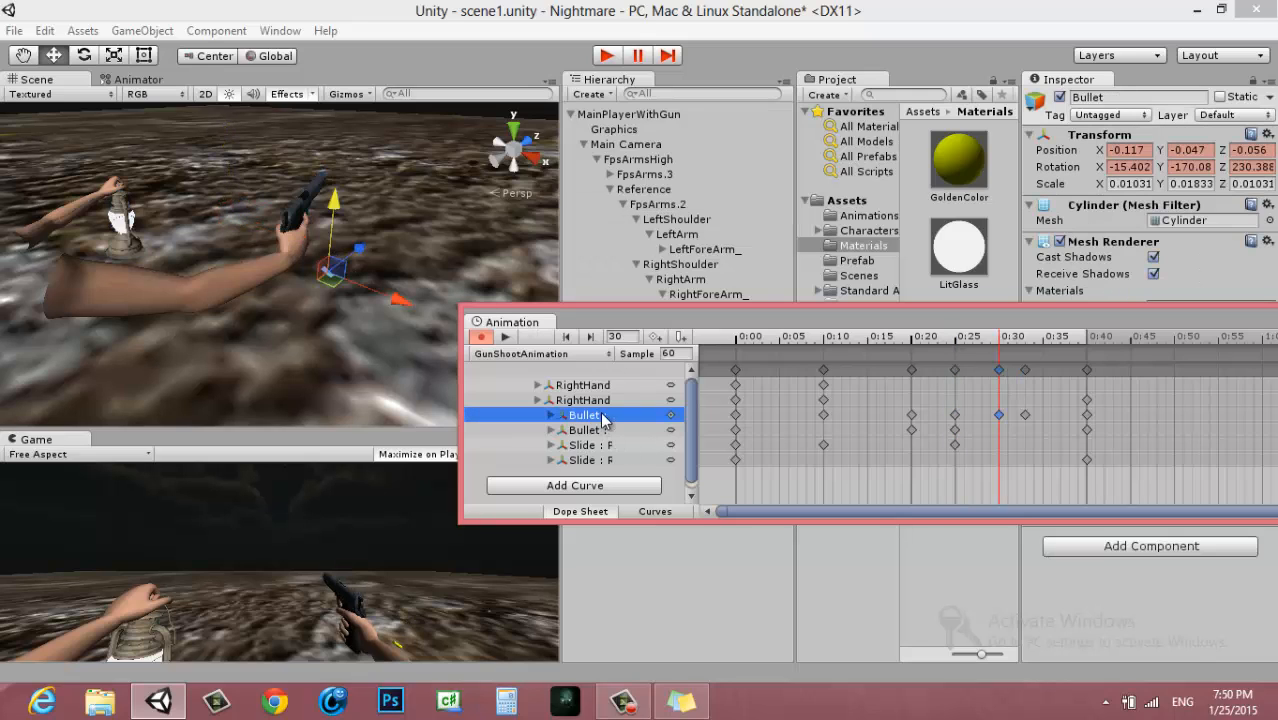
left_click_drag(393, 310, 420, 313)
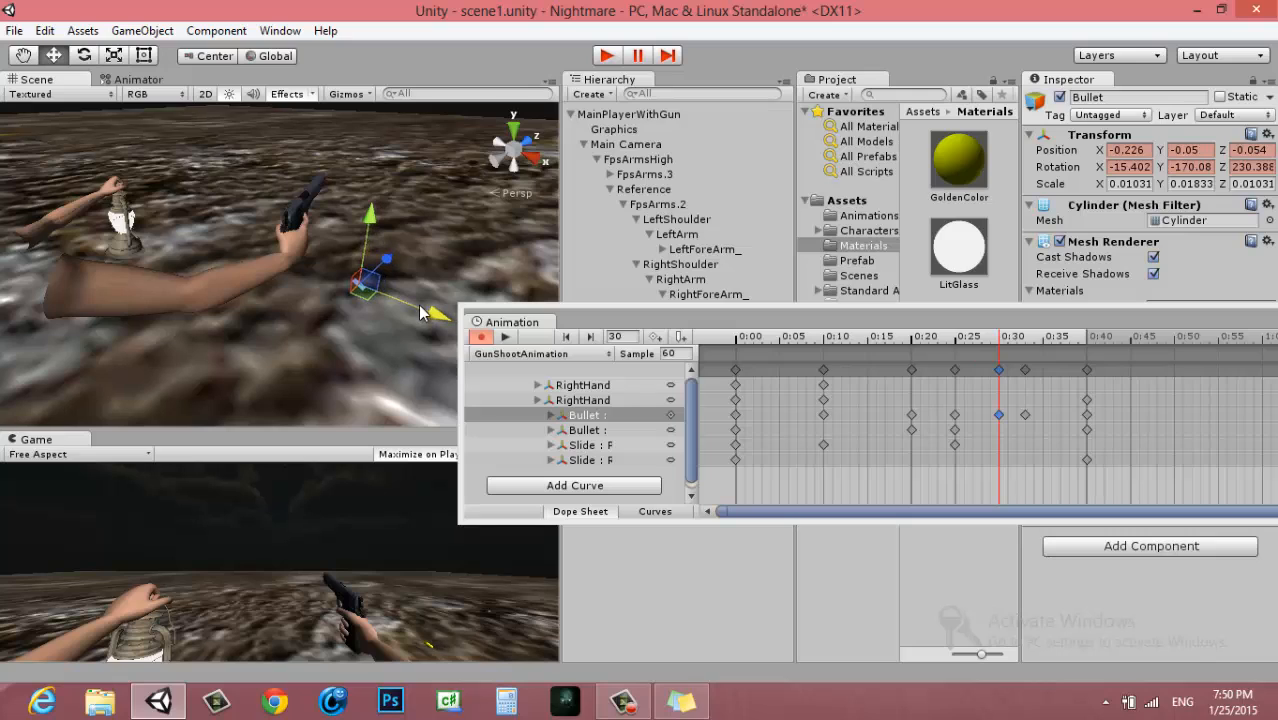
Compare the Bullet's poses at frames 25, 30 and 33, and play the clip from its start
left_click(955, 371)
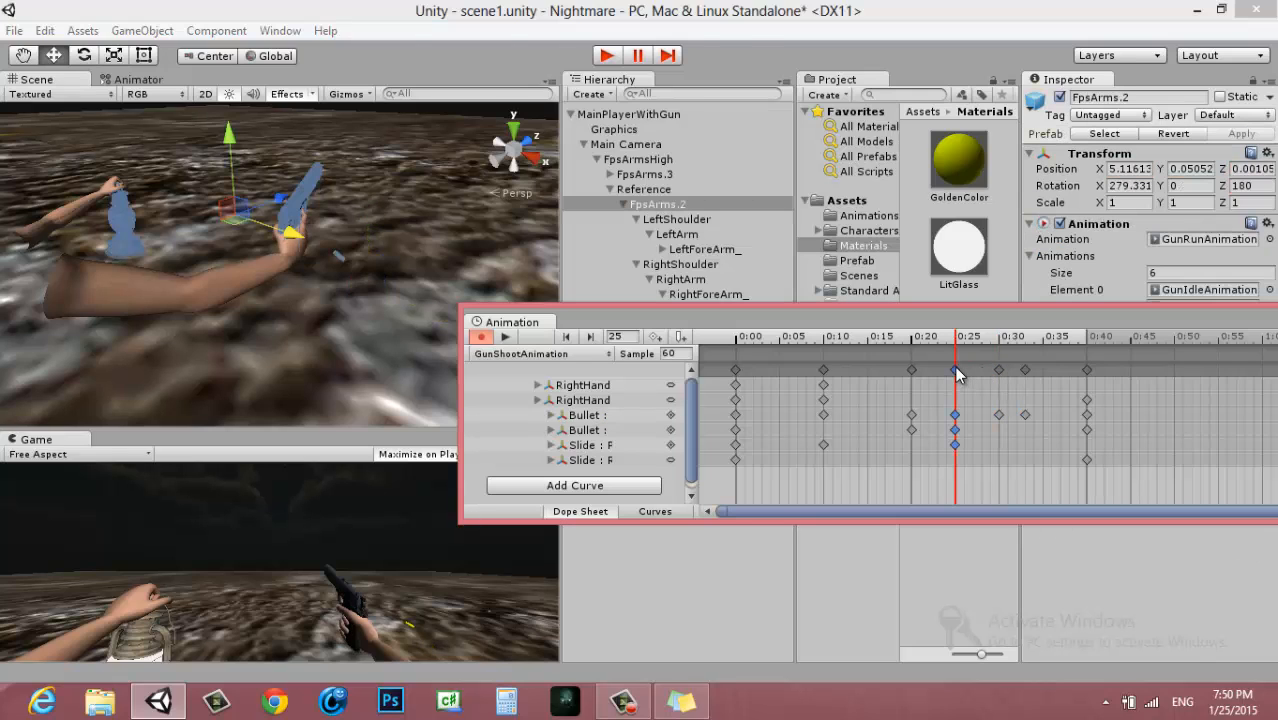
left_click(999, 371)
left_click(1025, 371)
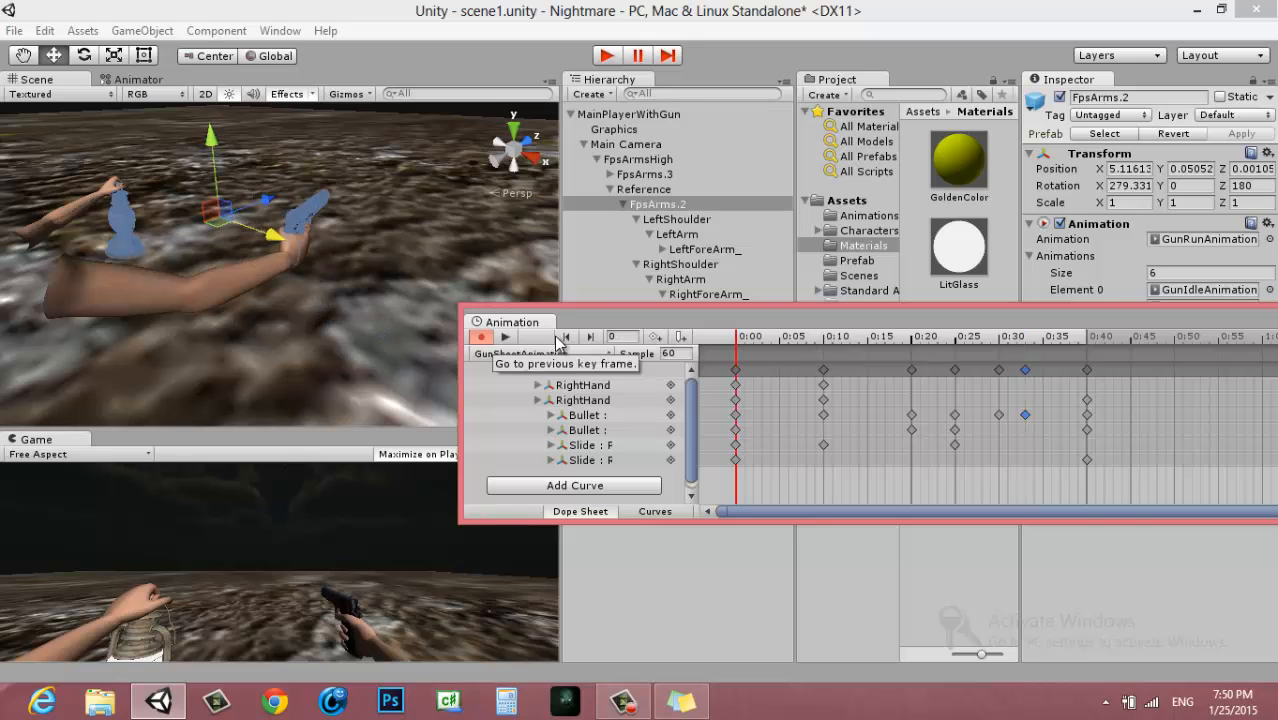
left_click(506, 337)
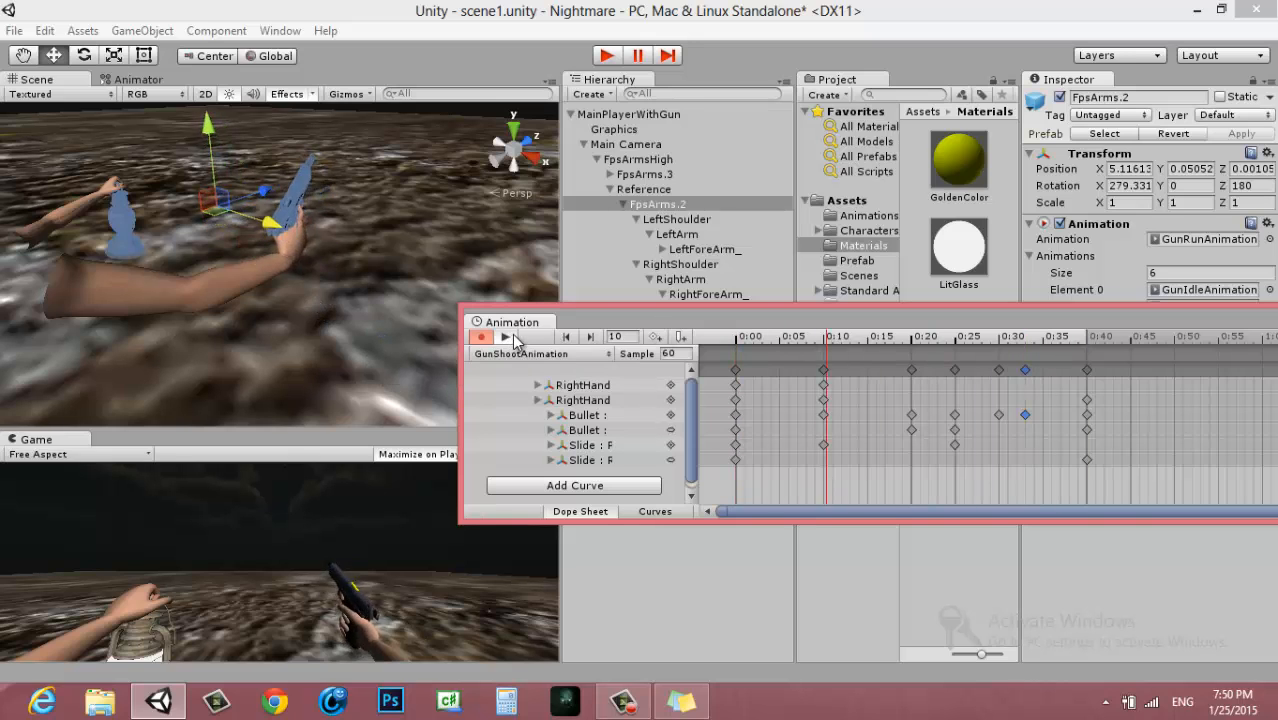
left_click(514, 340)
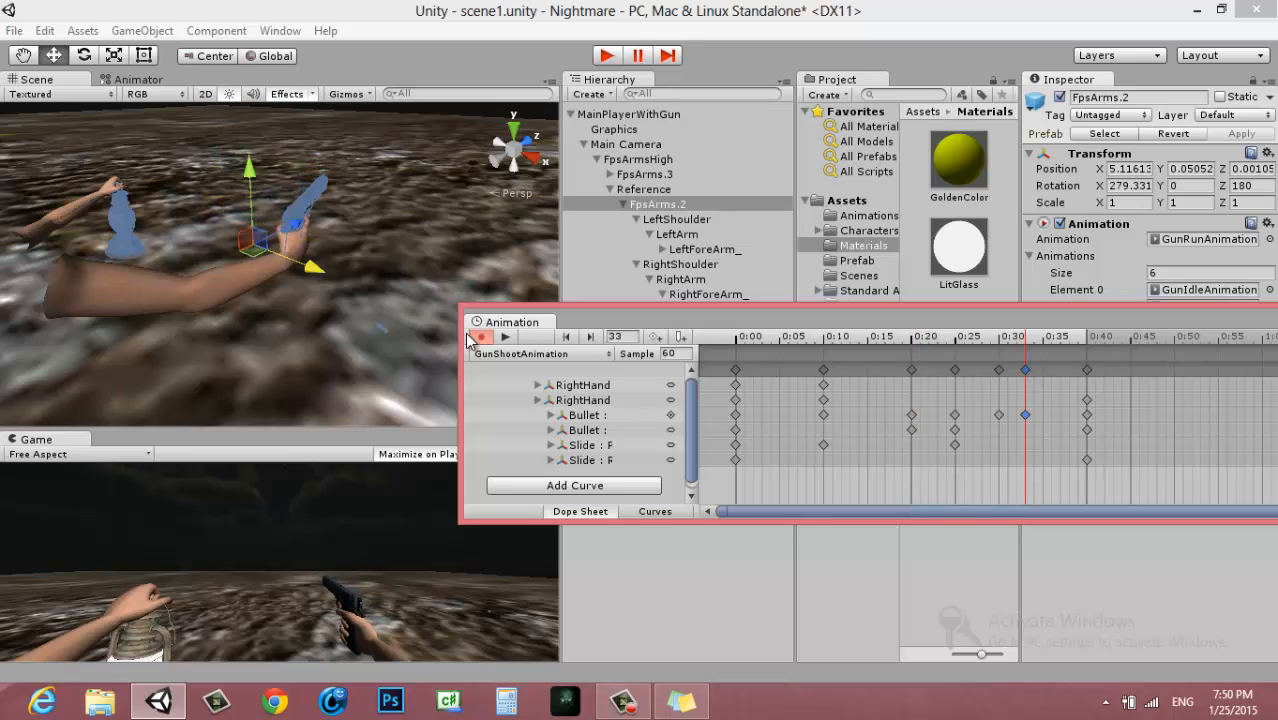
Scrub through the clip with the Bullet selected and examine its path between frames 33 and 40
left_click_drag(432, 319, 442, 358, "alt")
left_click(590, 415)
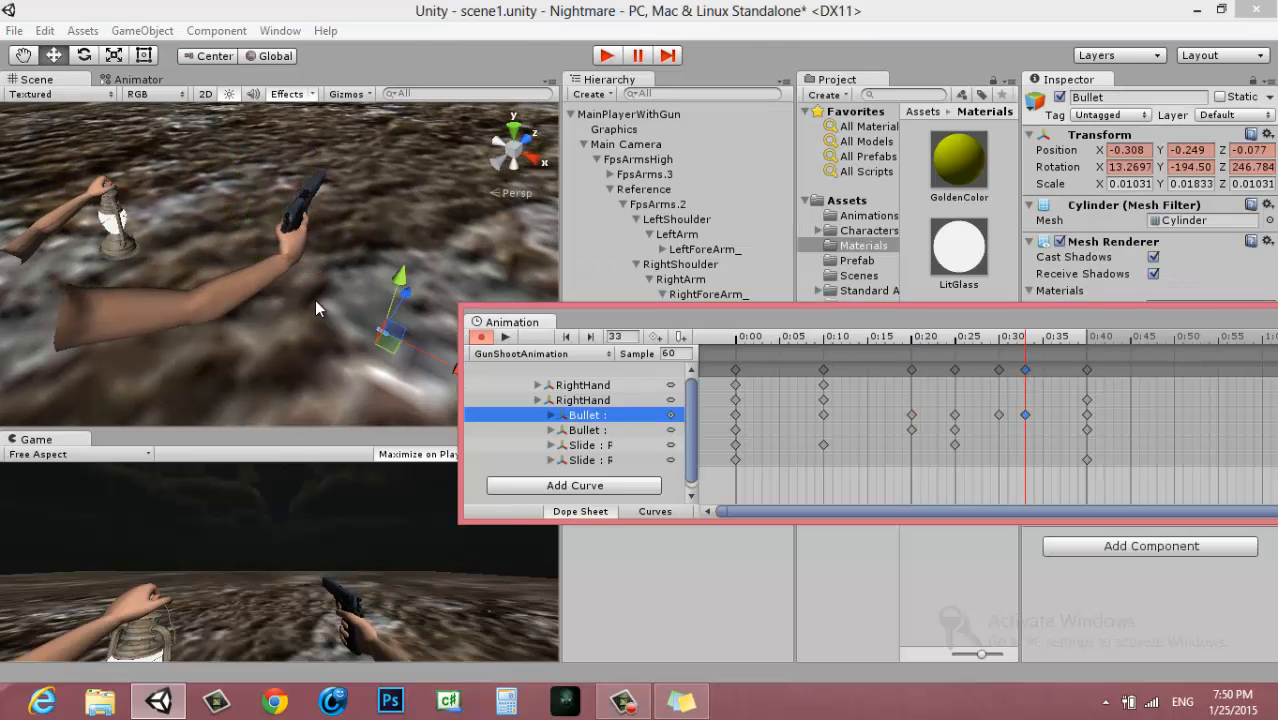
left_click_drag(1032, 338, 864, 356)
left_click_drag(893, 355, 1031, 405)
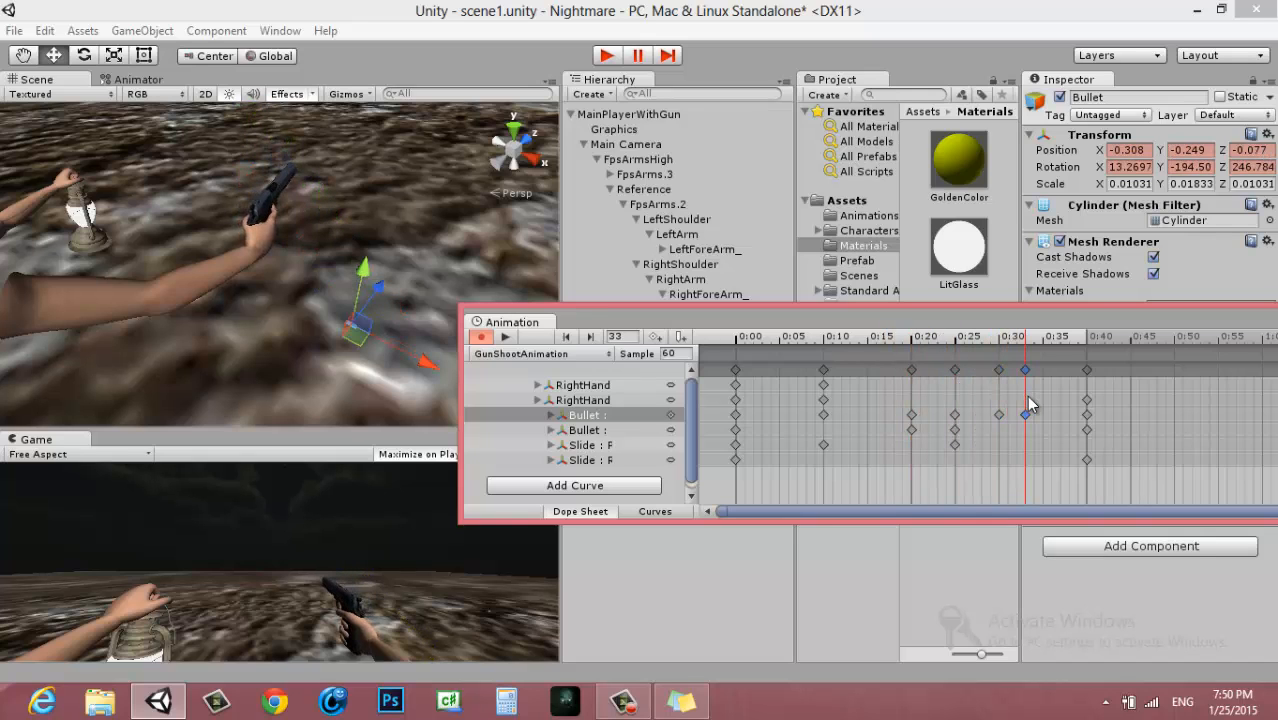
left_click(1088, 370)
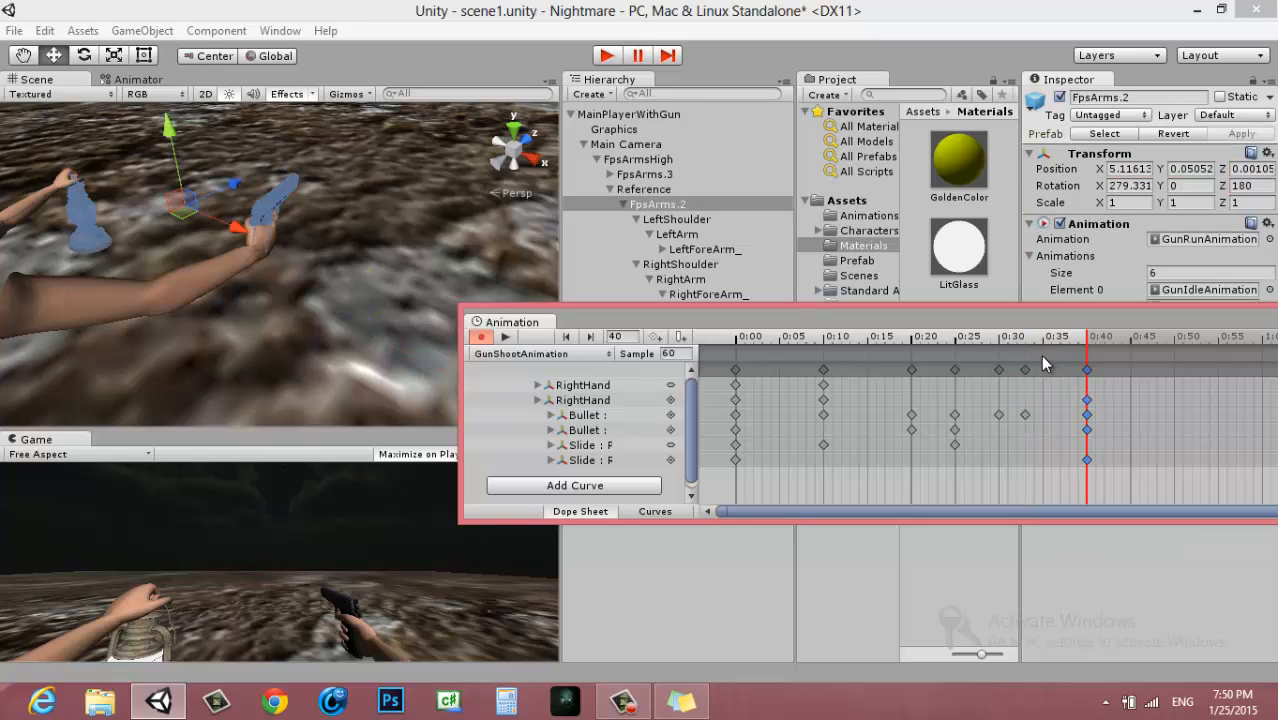
mouse_move(1034, 345)
left_mouse_down()
mouse_move(1086, 354)
mouse_move(1033, 356)
mouse_move(1088, 357)
mouse_move(1030, 370)
left_mouse_up()
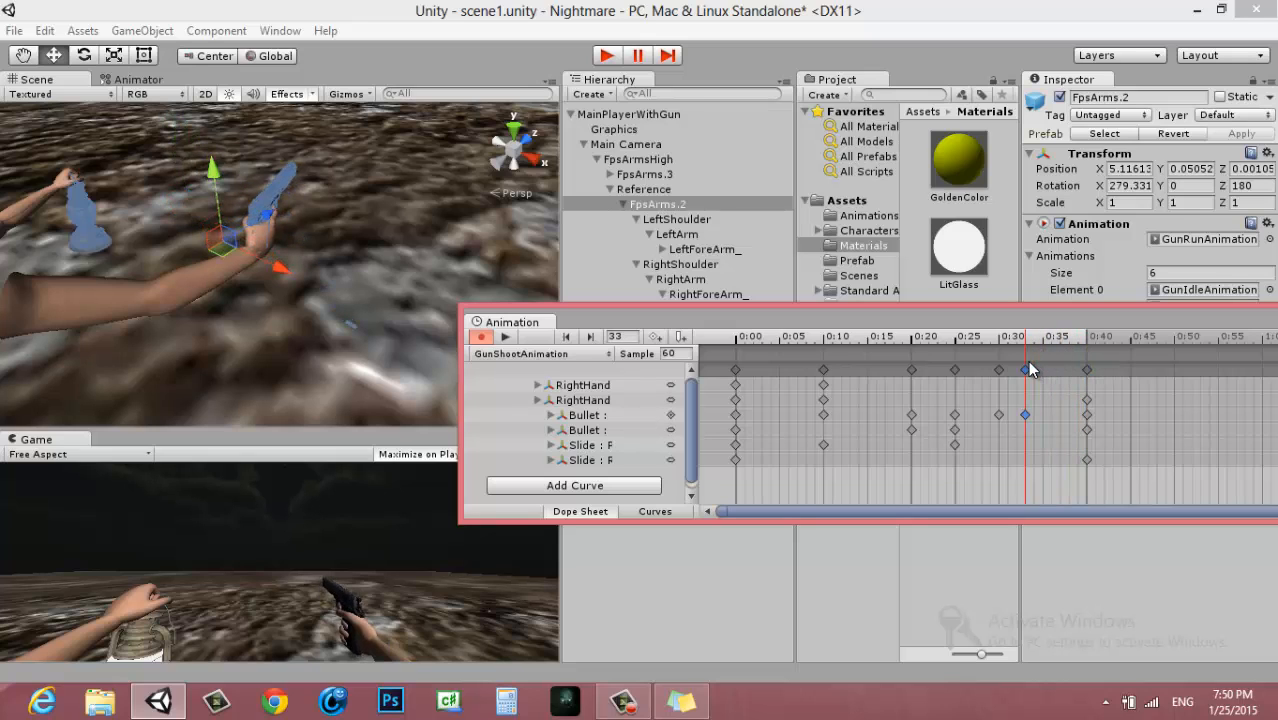
Key the Bullet lower below the gun at frame 39, at about X -0.201, Y -0.438, Z -0.14
left_click(1080, 350)
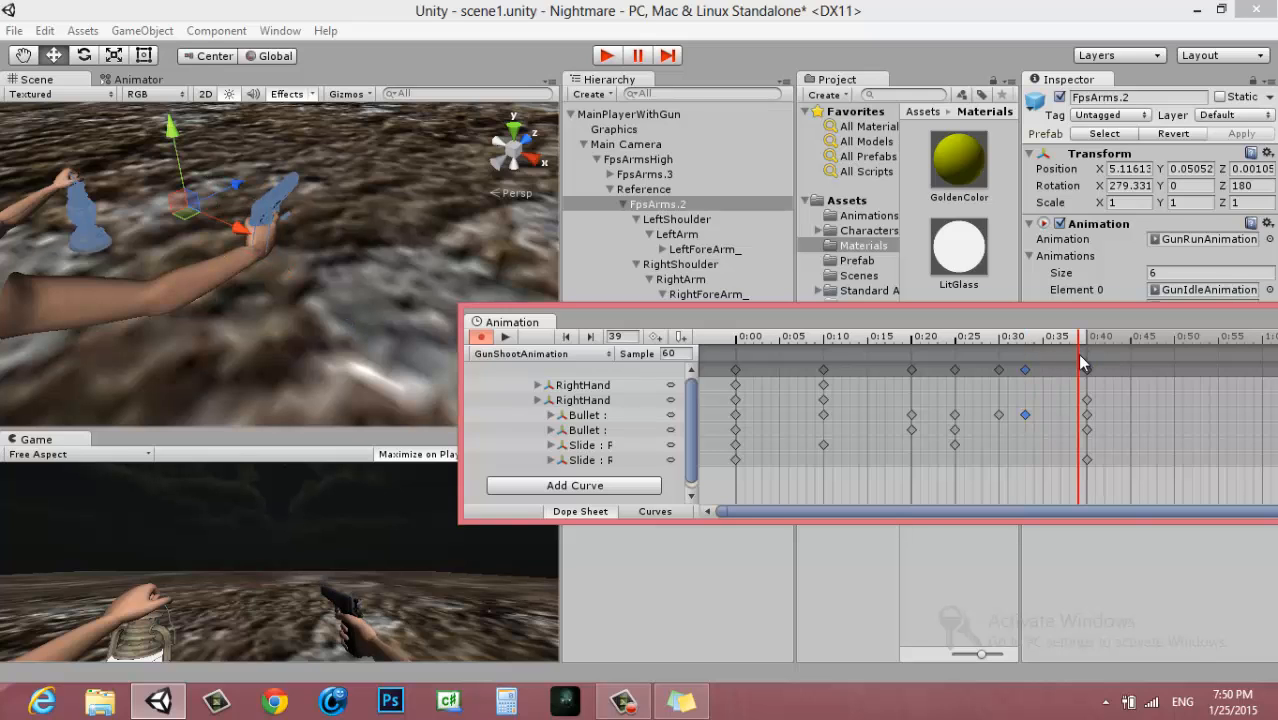
scroll(1077, 354, "up", 5)
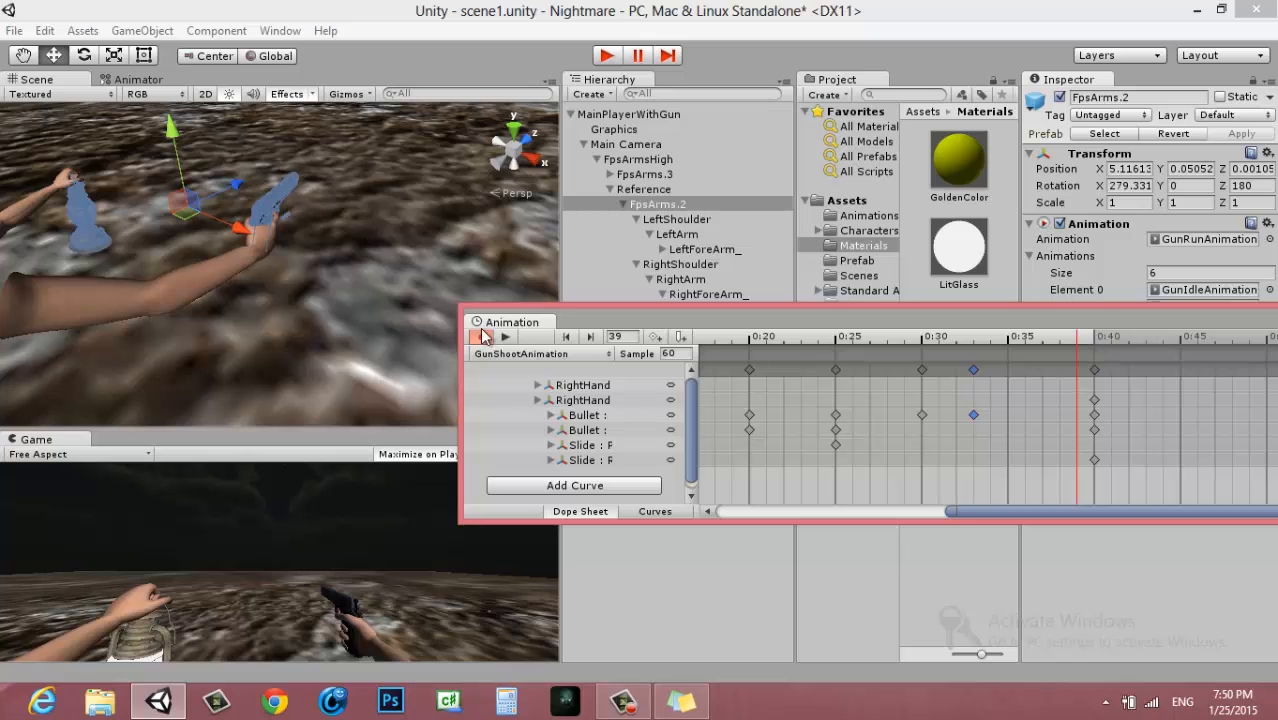
left_click(596, 434)
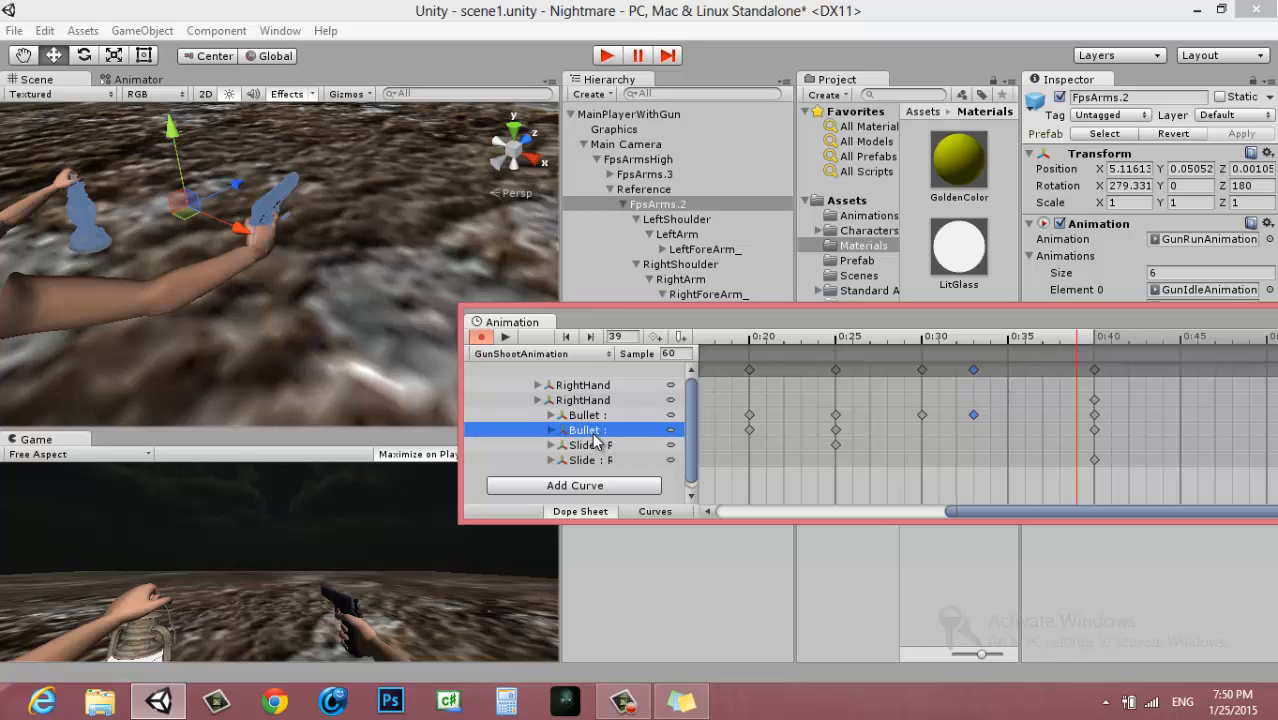
left_click_drag(308, 304, 398, 233, "alt")
left_click_drag(347, 156, 367, 273)
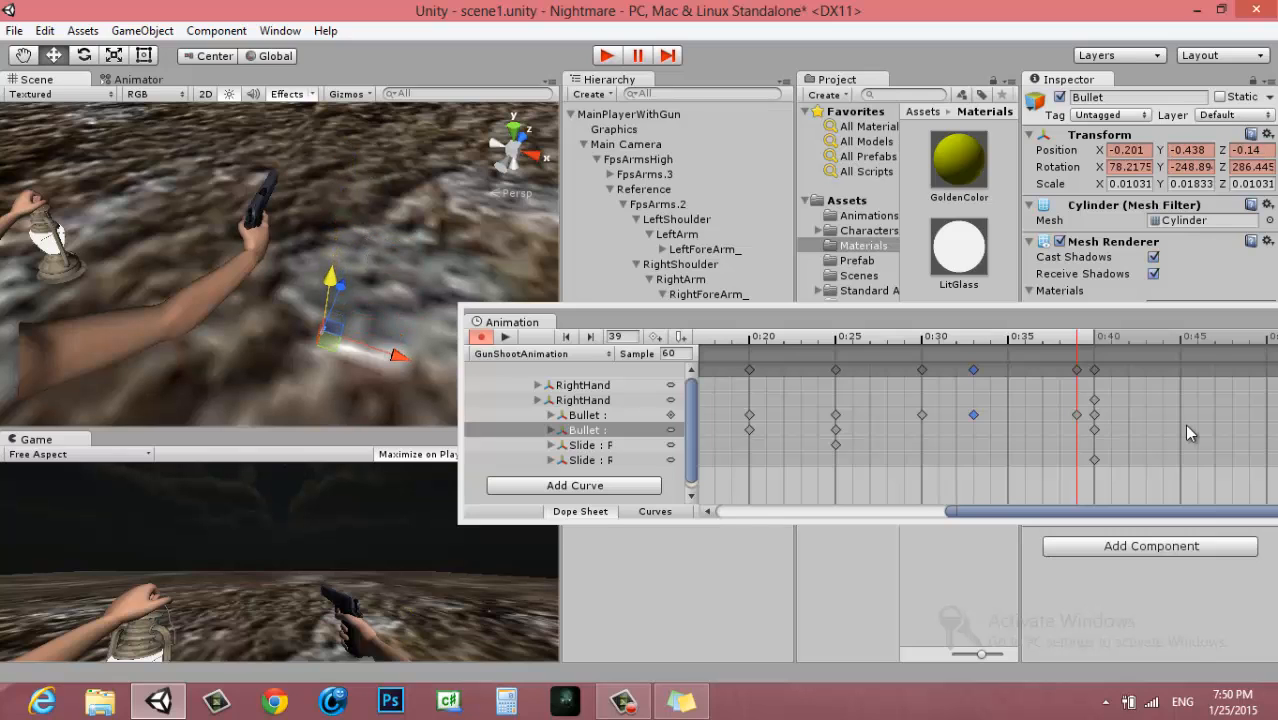
Play and scrub the clip between frames 0 and 39 to review the Bullet's full ejection path
left_click_drag(1050, 345, 660, 357)
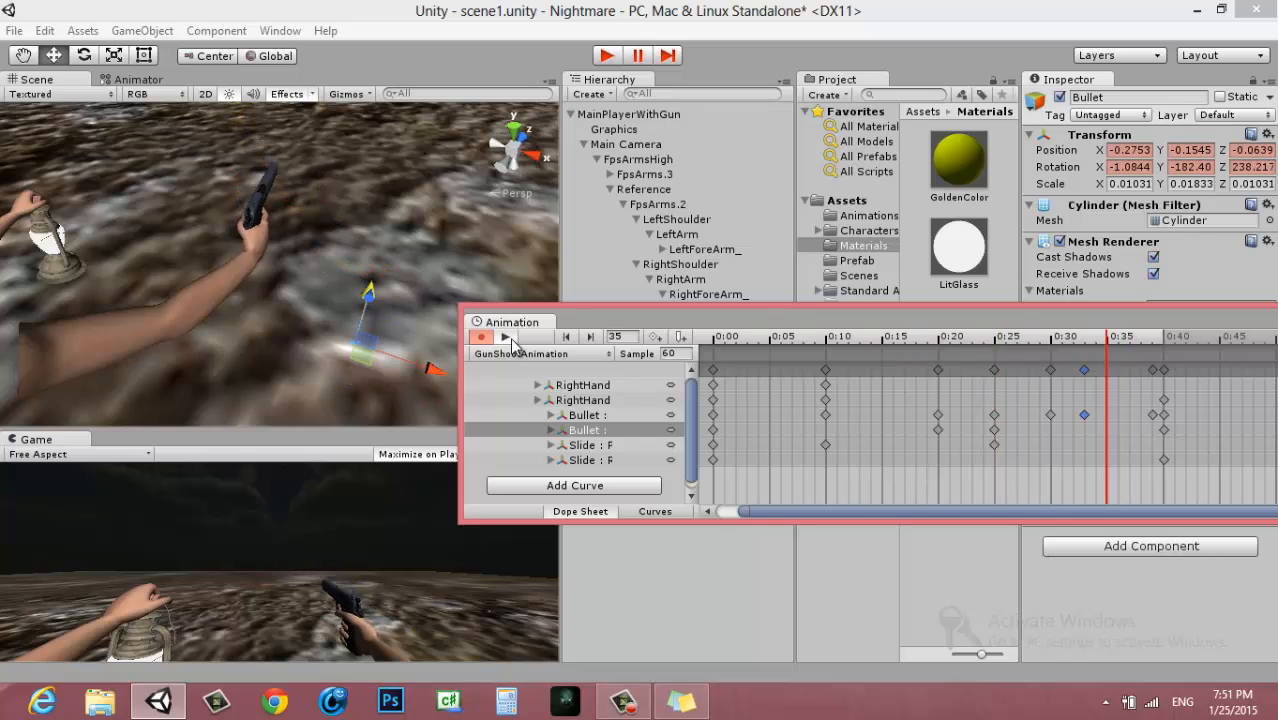
left_click(507, 337)
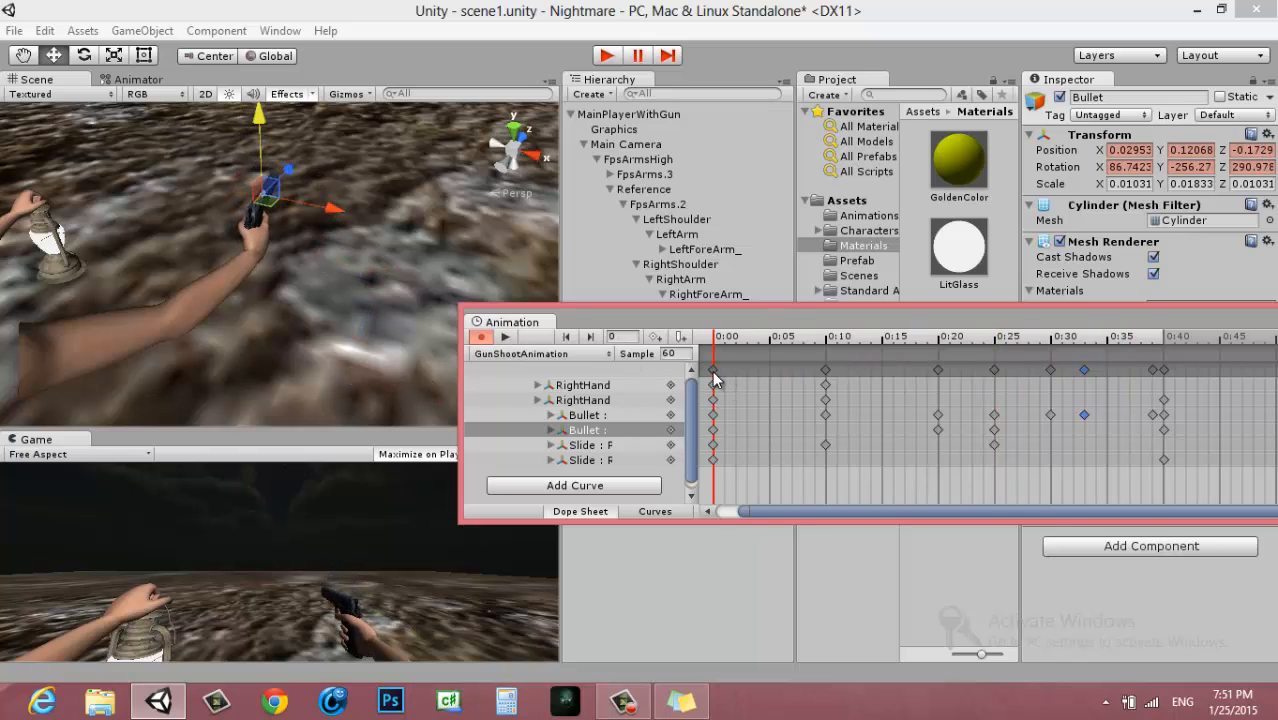
left_click_drag(714, 341, 1152, 430)
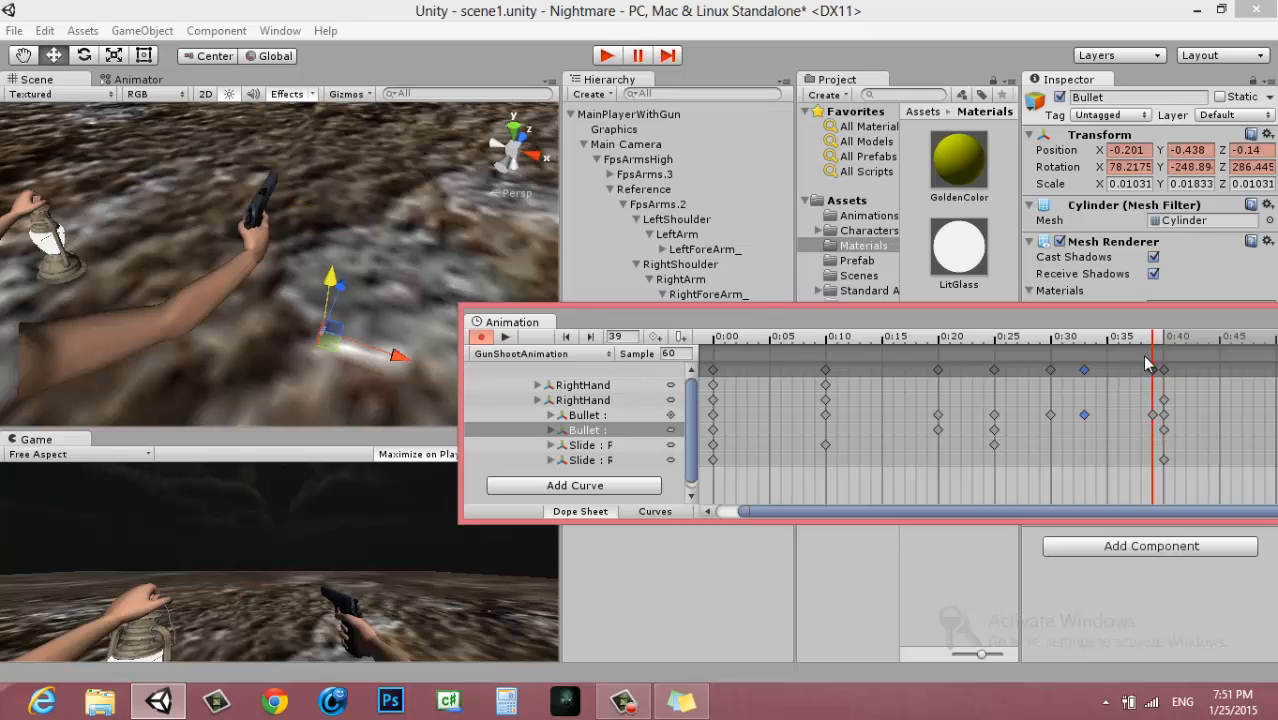
left_click_drag(1153, 338, 690, 369)
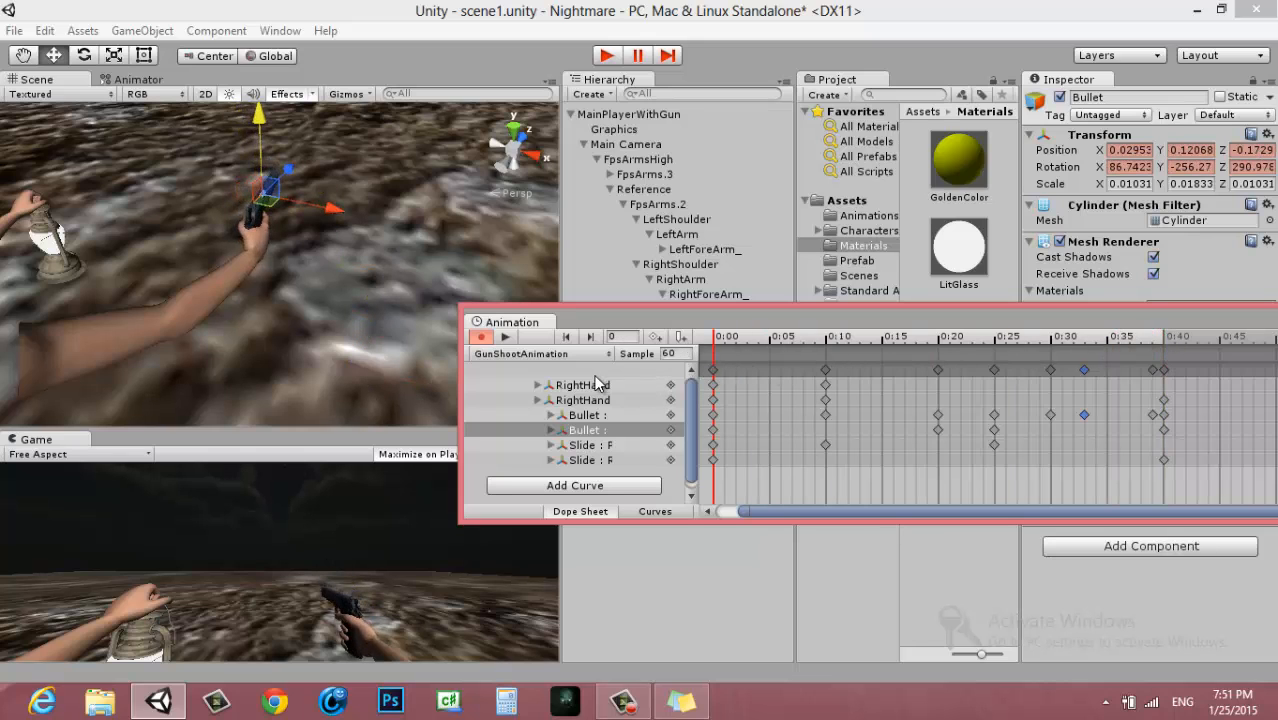
left_click(504, 337)
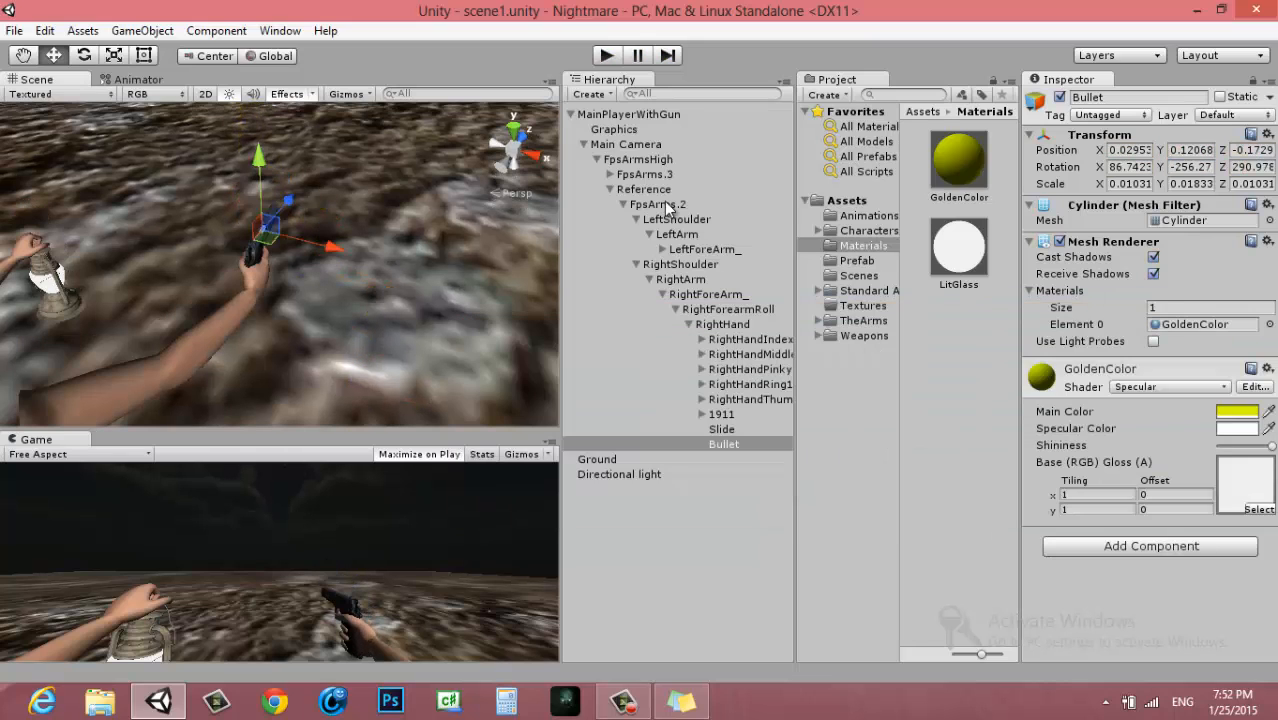
Set the size of FpsArms.2's Animations list to 4
left_click(671, 205)
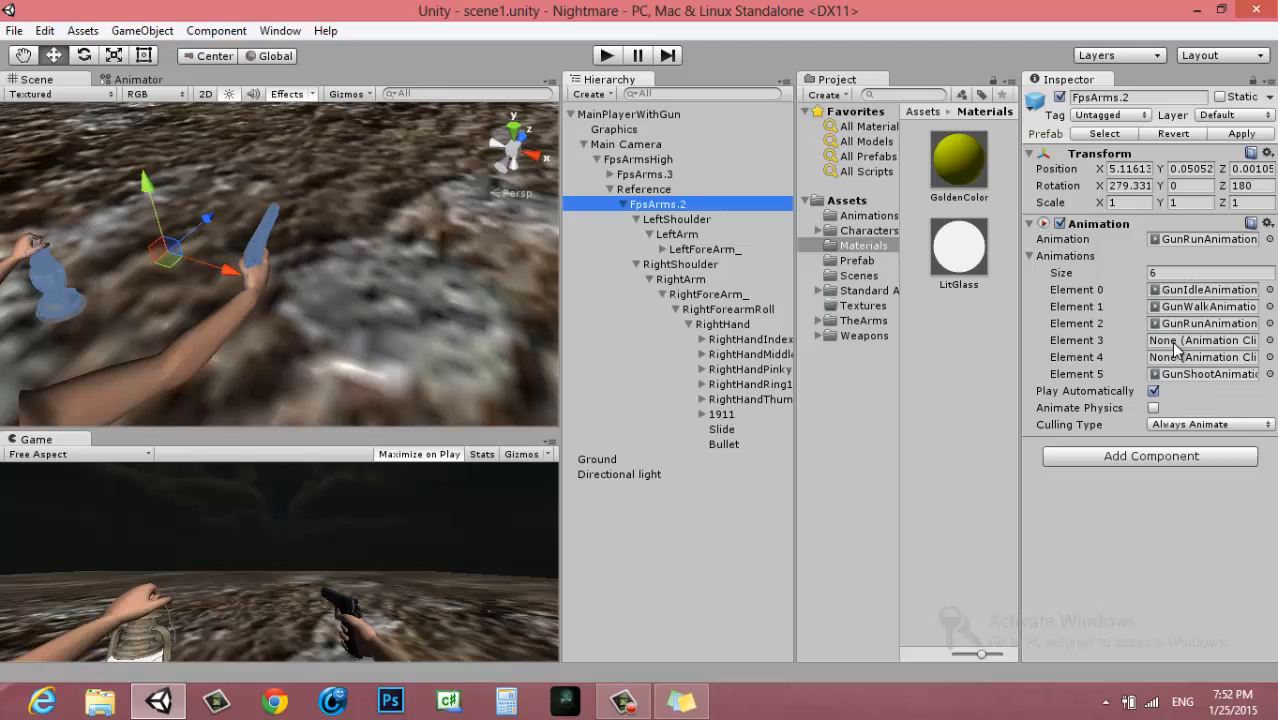
left_click(1165, 273)
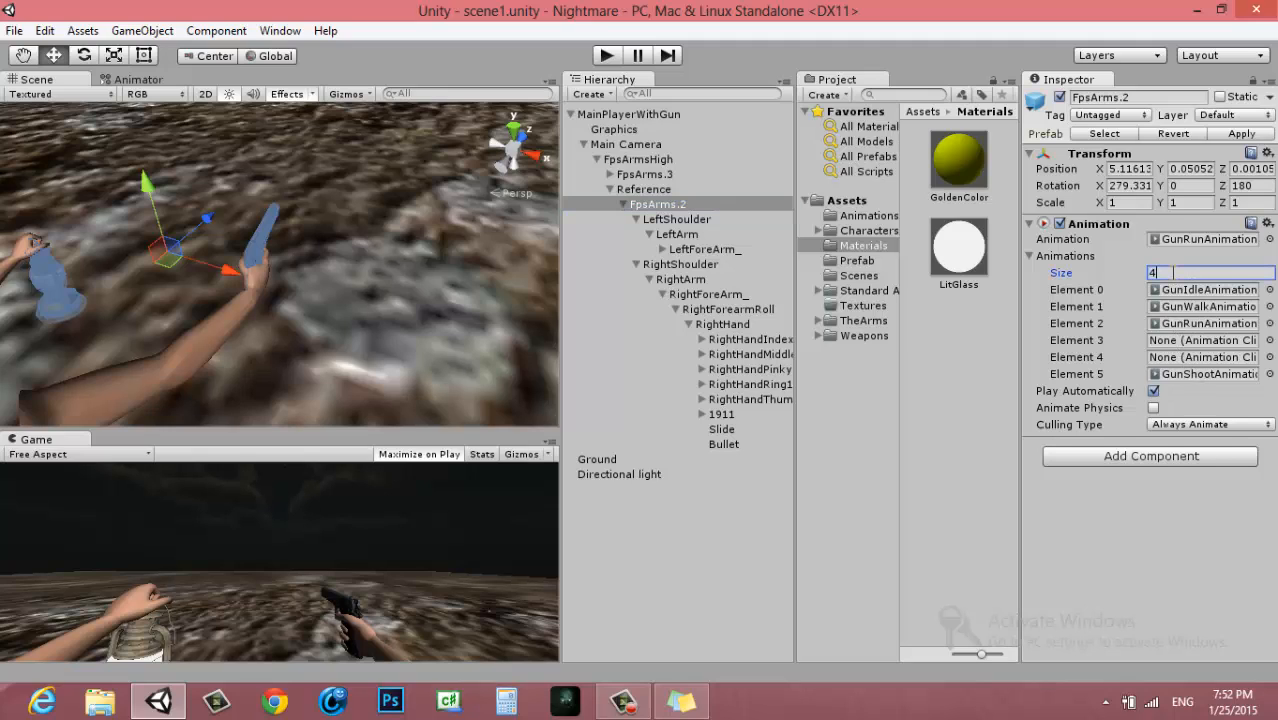
key("Return")
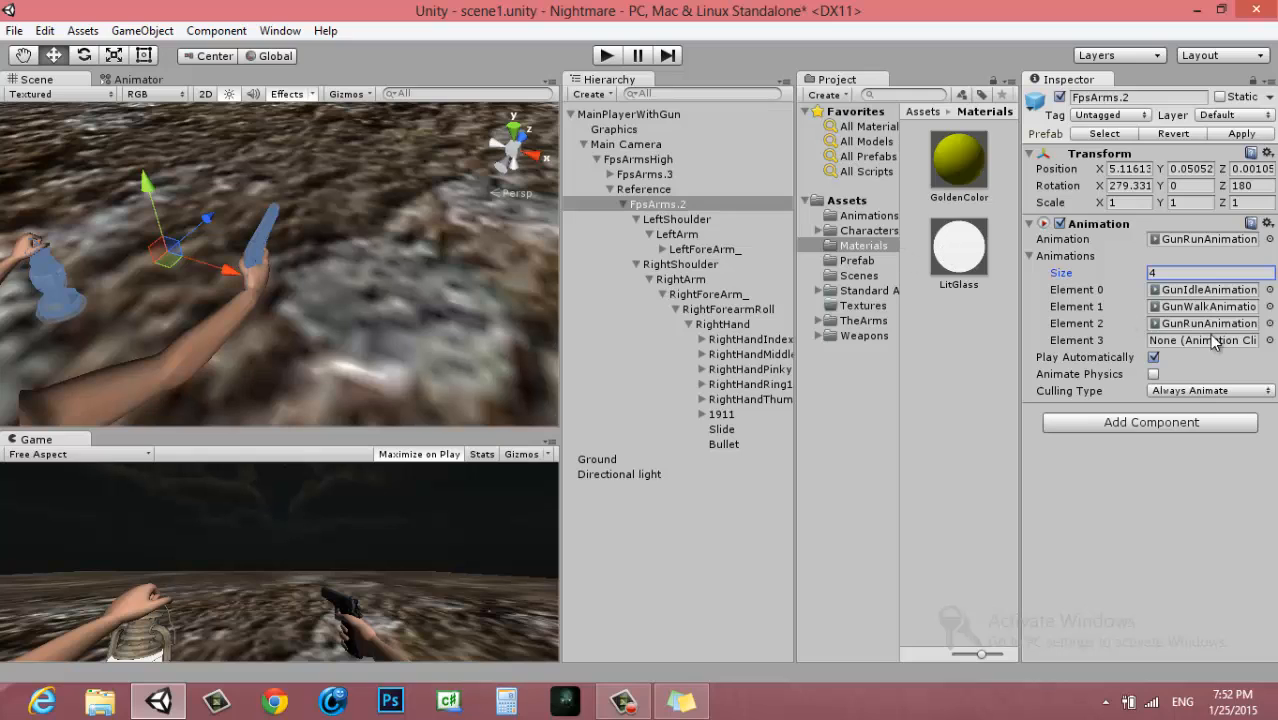
Assign GunShootAnimation to Element 3 of FpsArms.2's Animations list and as its default animation
left_click(1210, 324)
left_click_drag(963, 487, 1200, 341)
left_click_drag(1170, 250, 1170, 250)
Set GunShootAnimation's wrap mode to Loop and test the shooting animation in Play mode
left_click(955, 488)
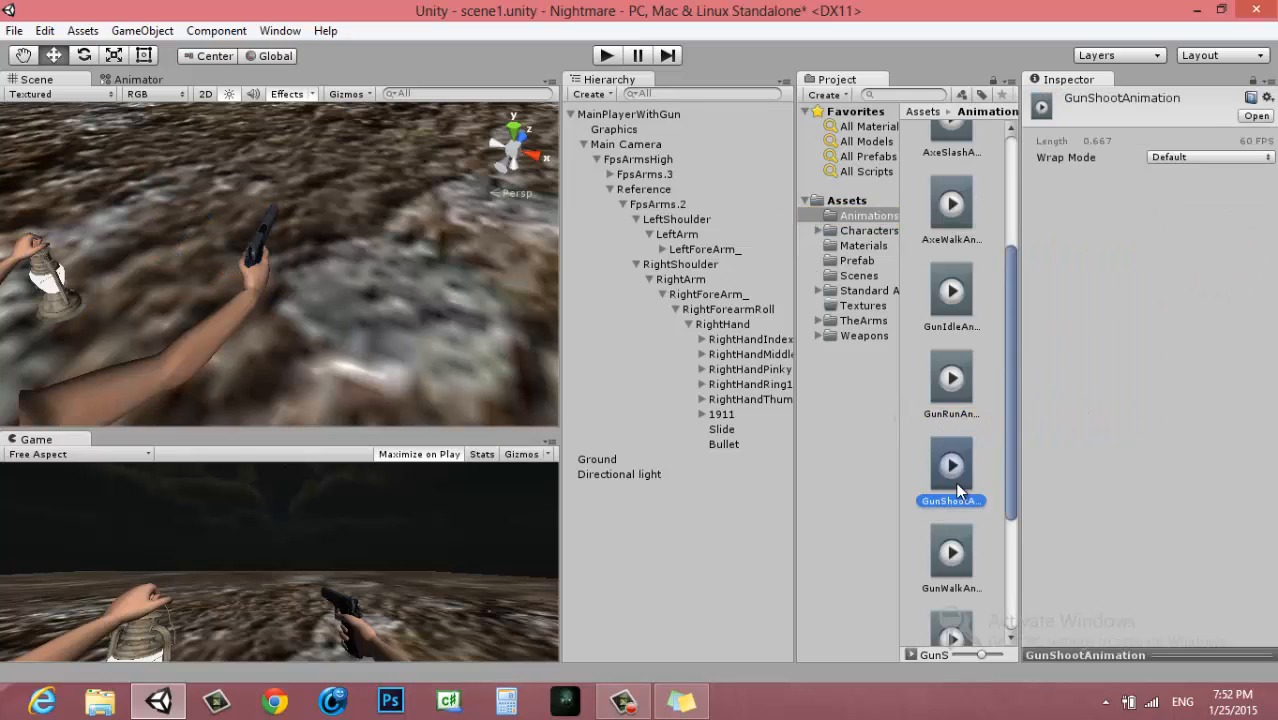
left_click(1213, 160)
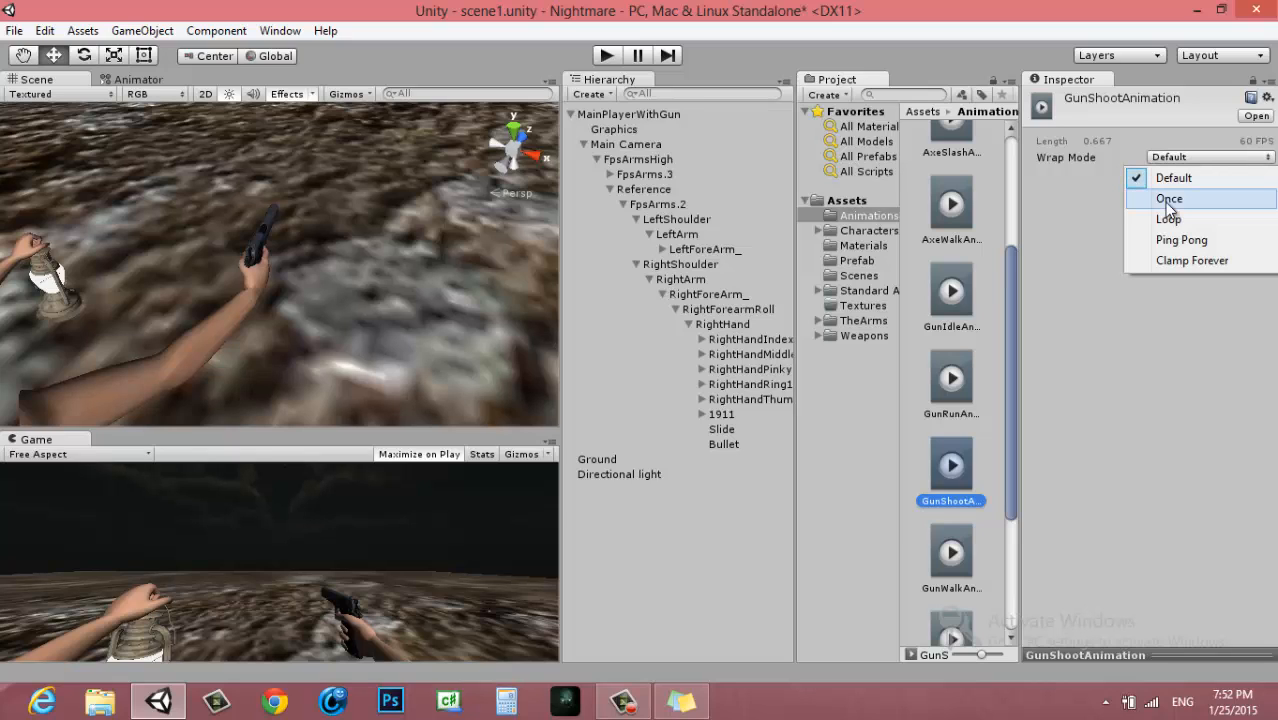
left_click(1172, 220)
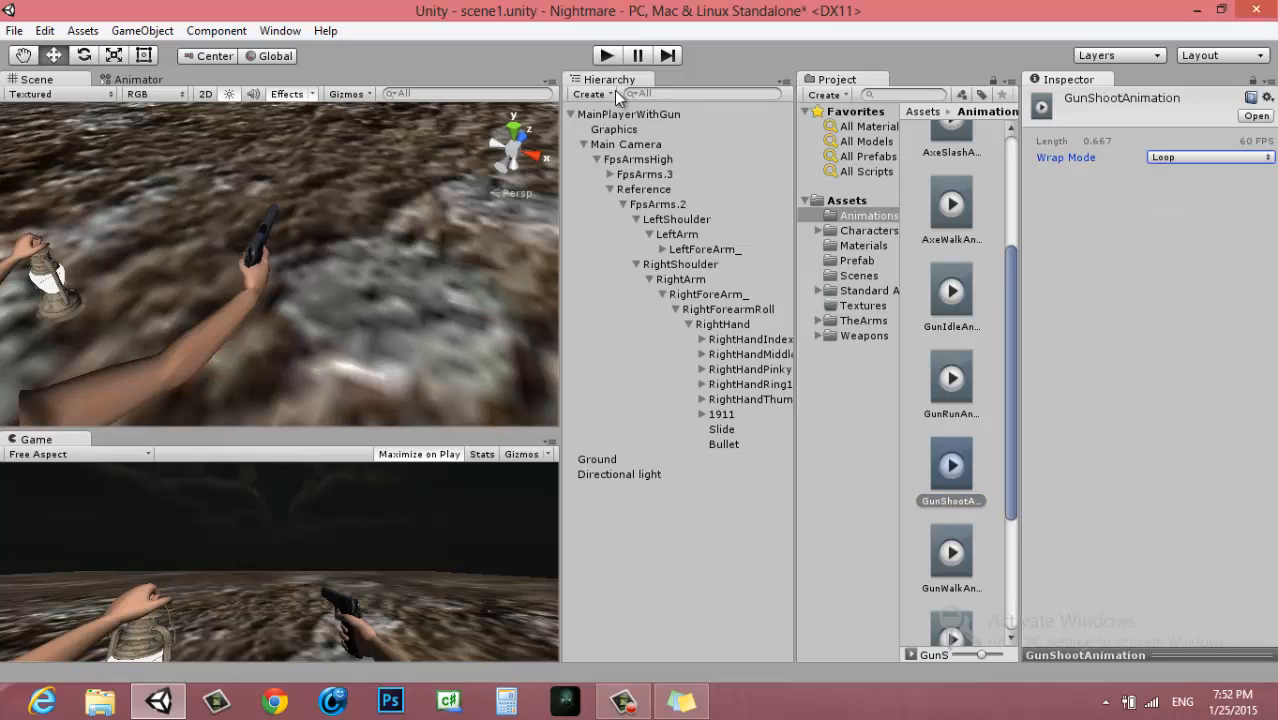
left_click(607, 56)
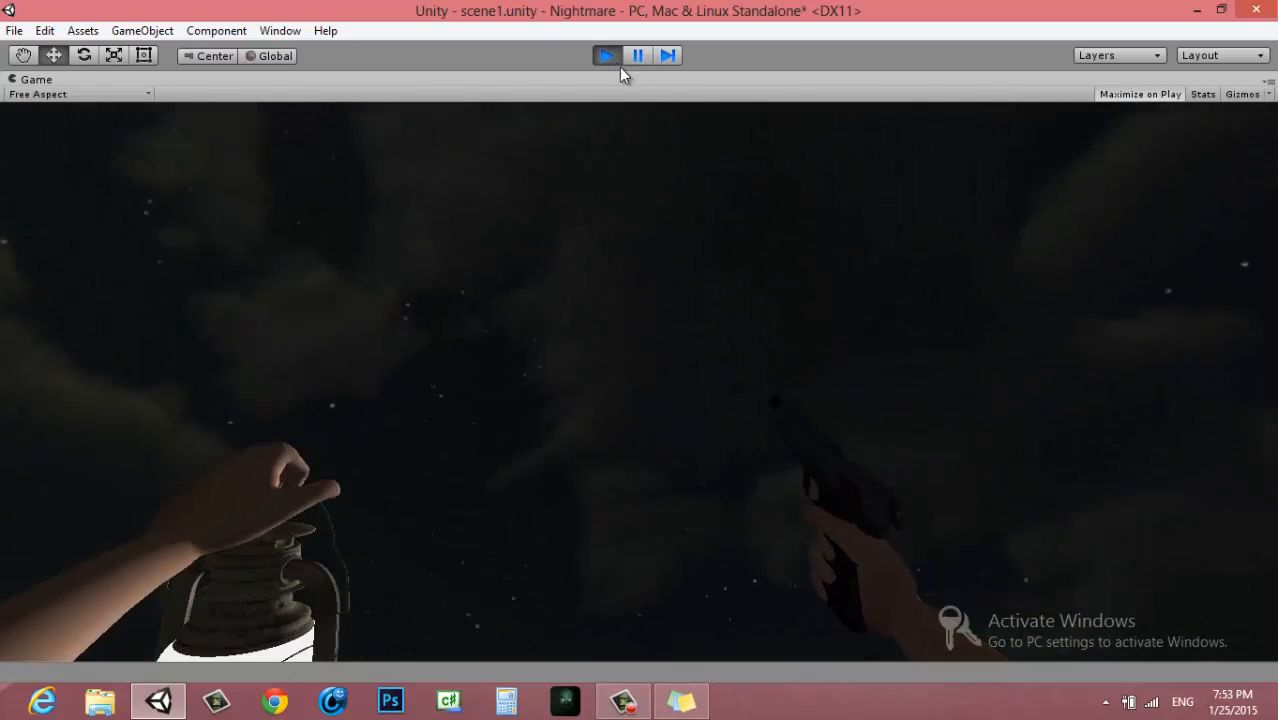
left_click(607, 55)
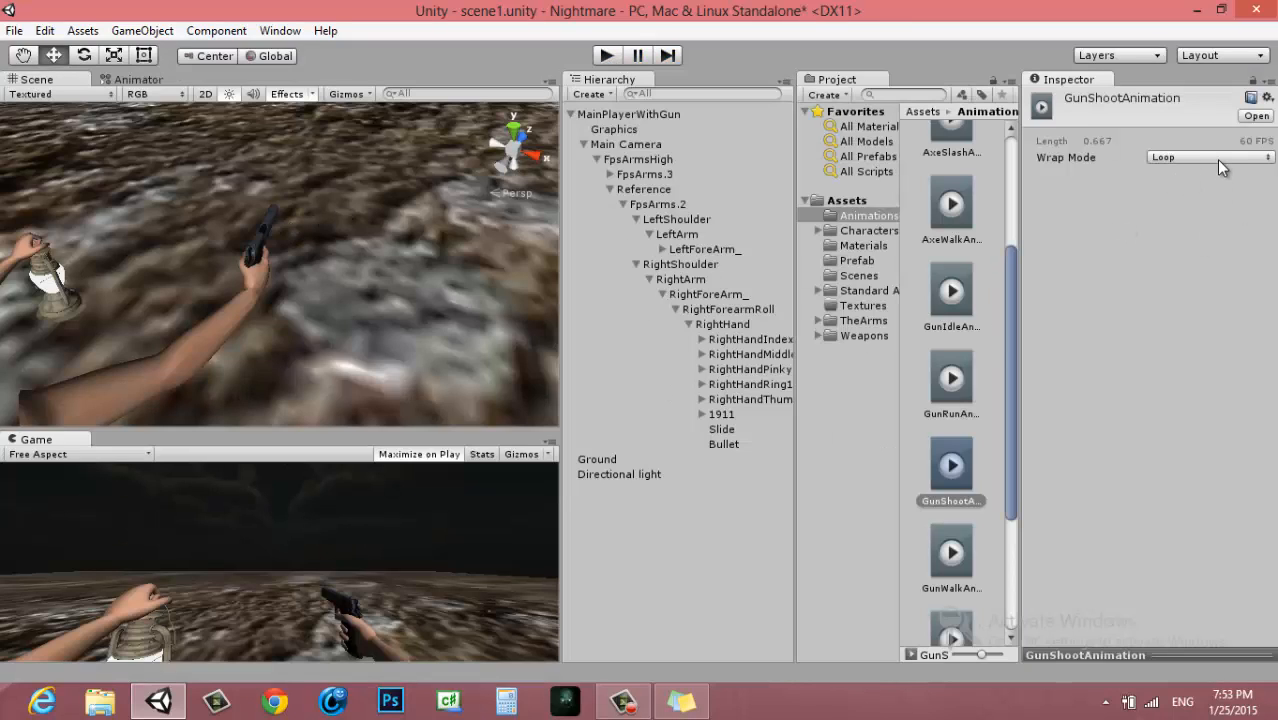
Try the Ping Pong wrap mode on GunShootAnimation and run the game to test it
left_click(1217, 160)
left_click(1200, 241)
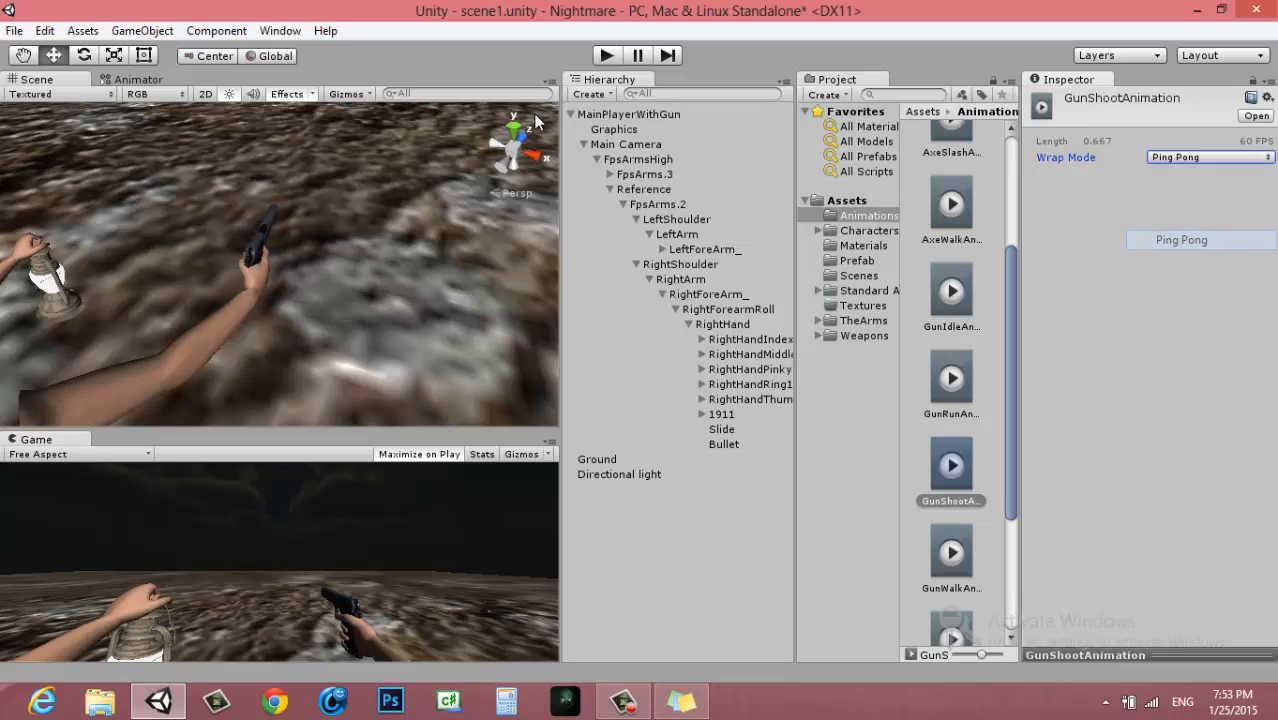
left_click(603, 56)
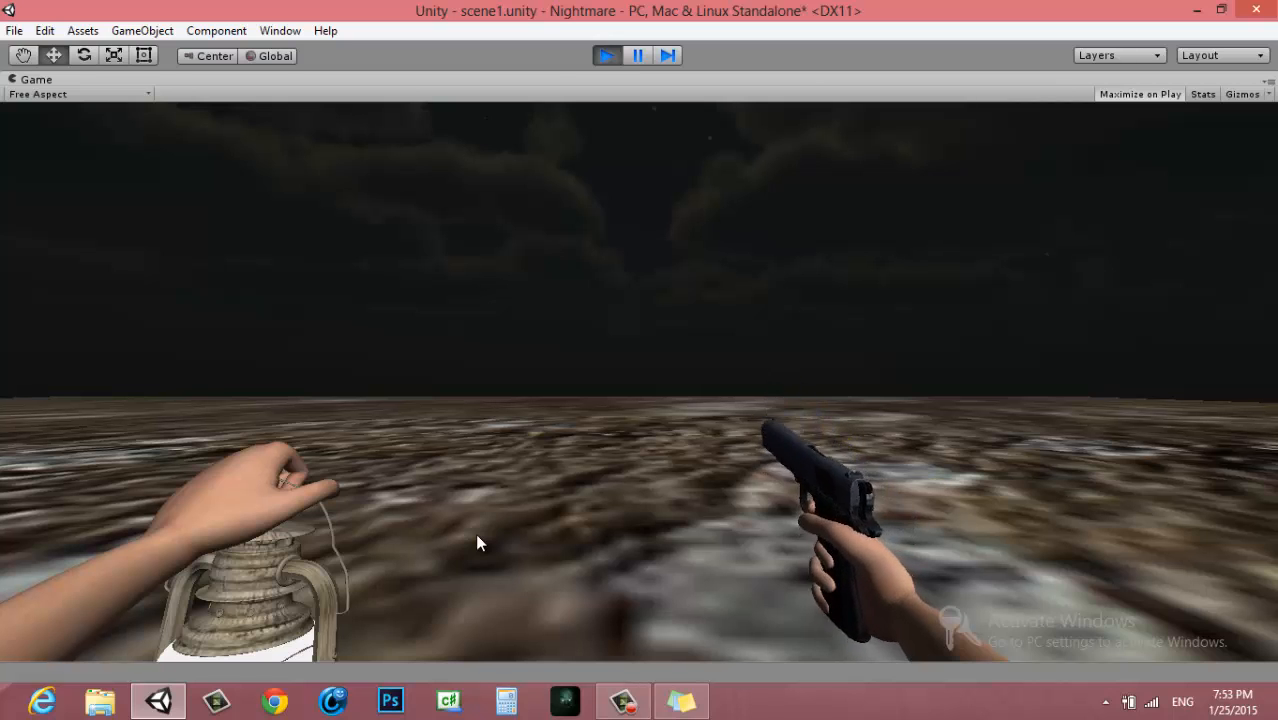
left_click(607, 56)
Set GunShootAnimation's wrap mode to Once
left_click(1193, 156)
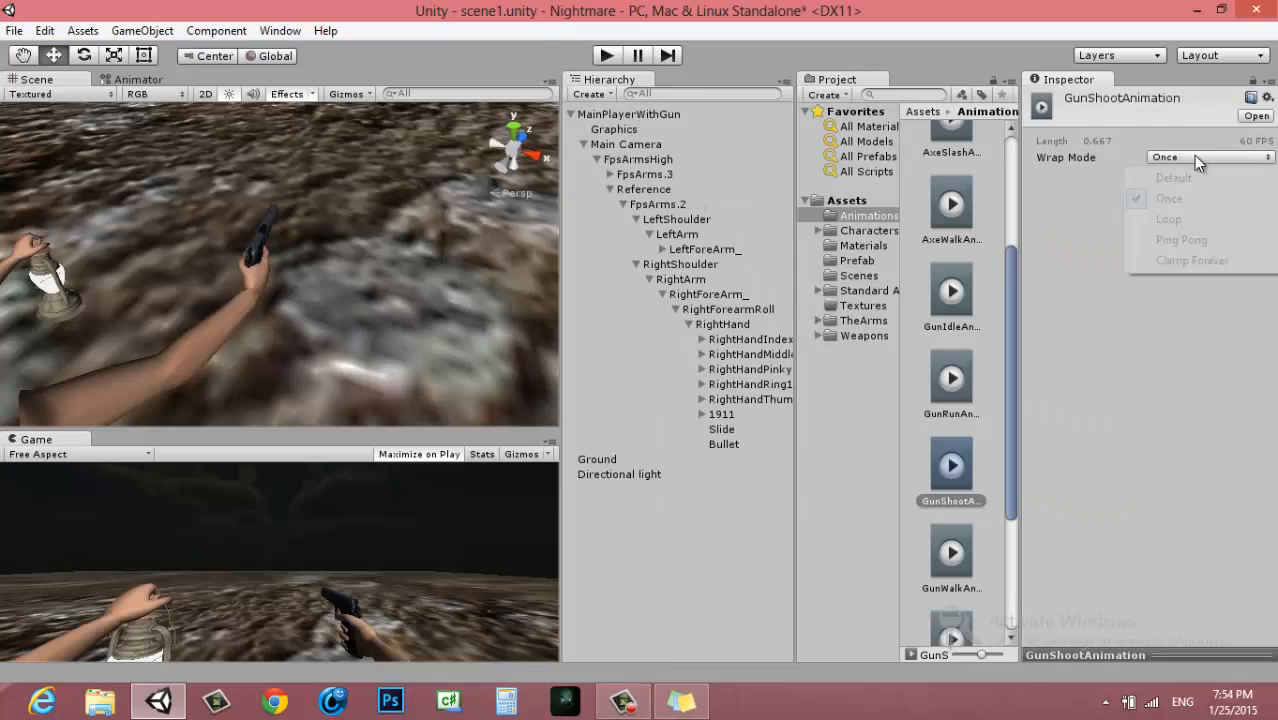
left_click(1186, 174)
left_click(1183, 158)
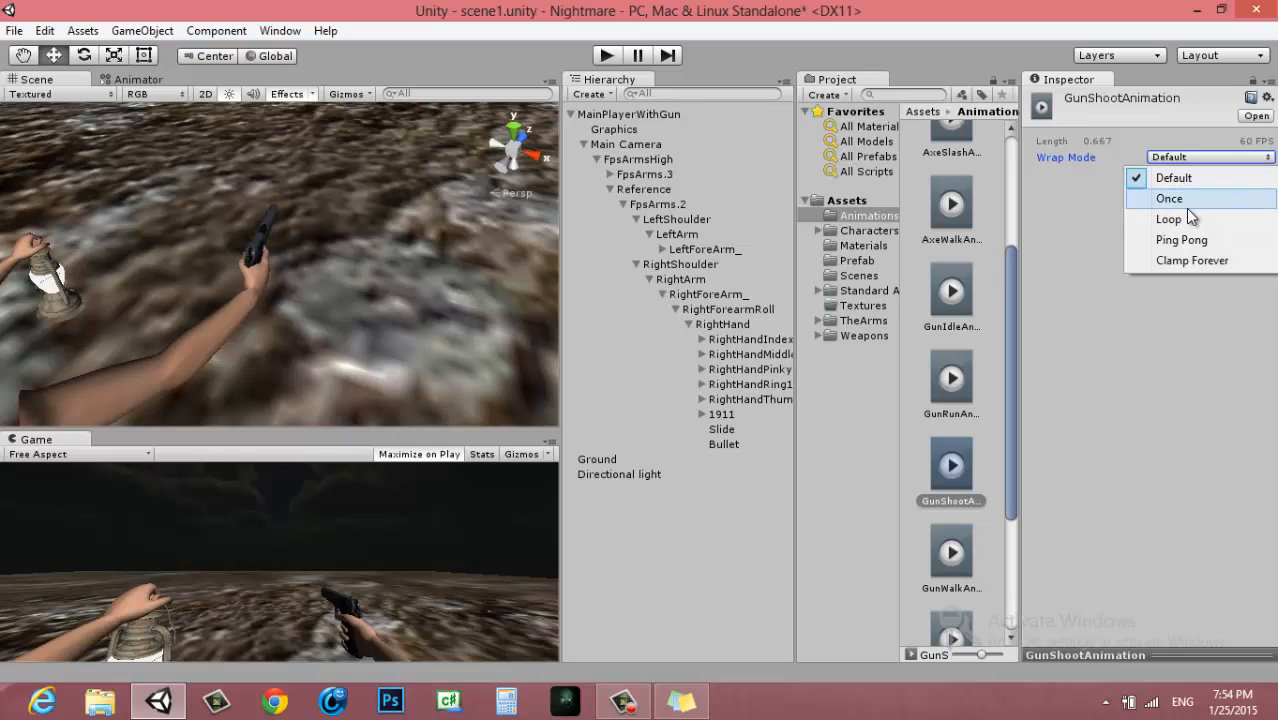
left_click(1182, 198)
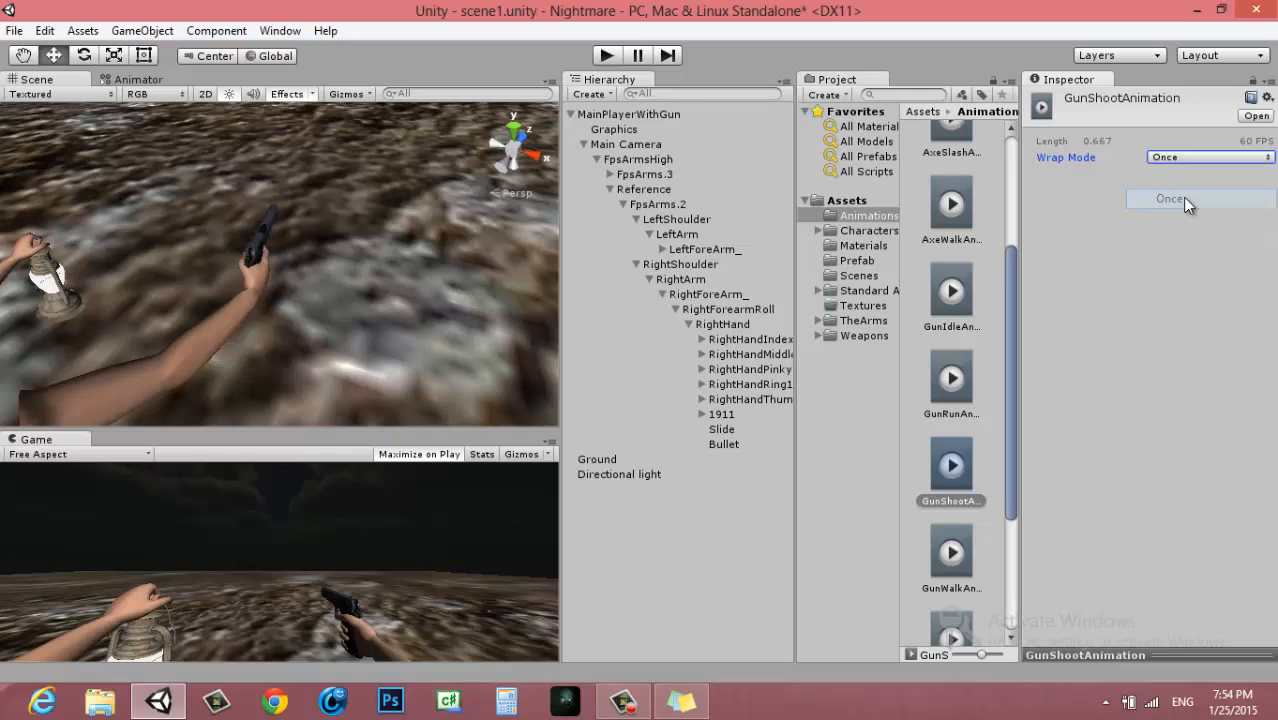
Collapse the MainPlayerWithGun hierarchy and apply its changes to the prefab
left_click(571, 114)
left_click(617, 113)
left_click(1232, 135)
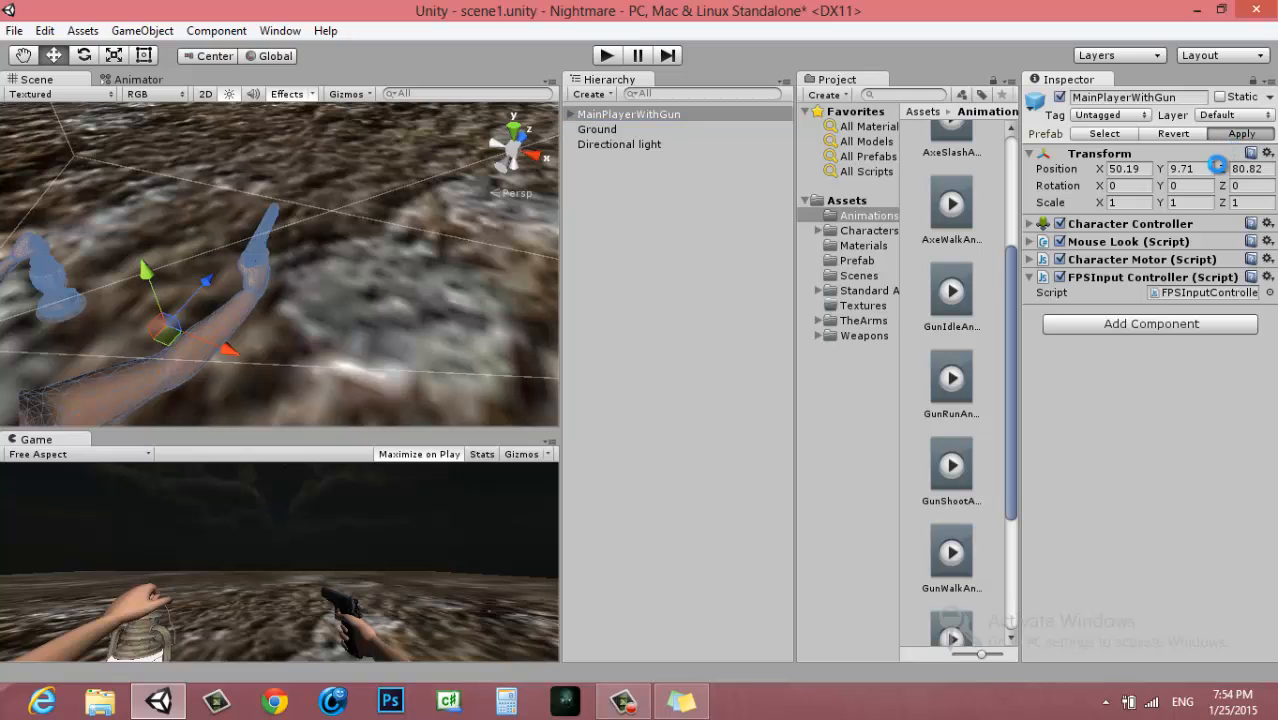
middle_click_drag(375, 272, 434, 269)
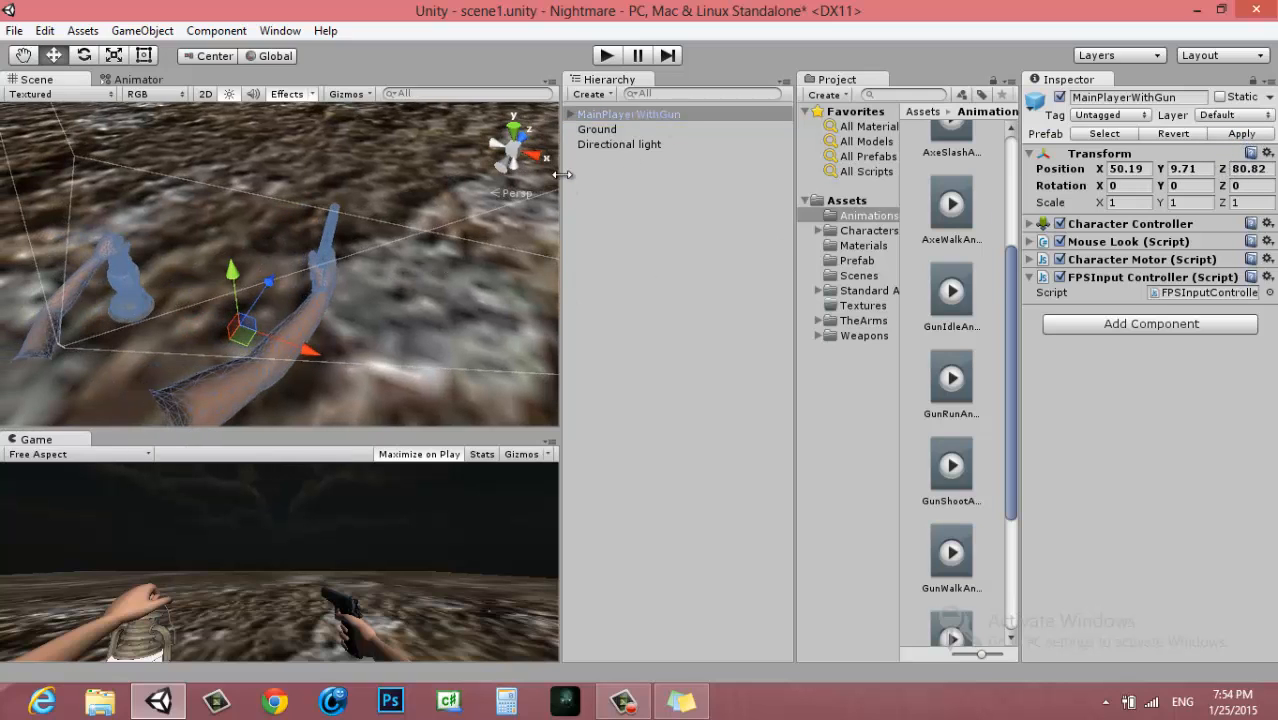